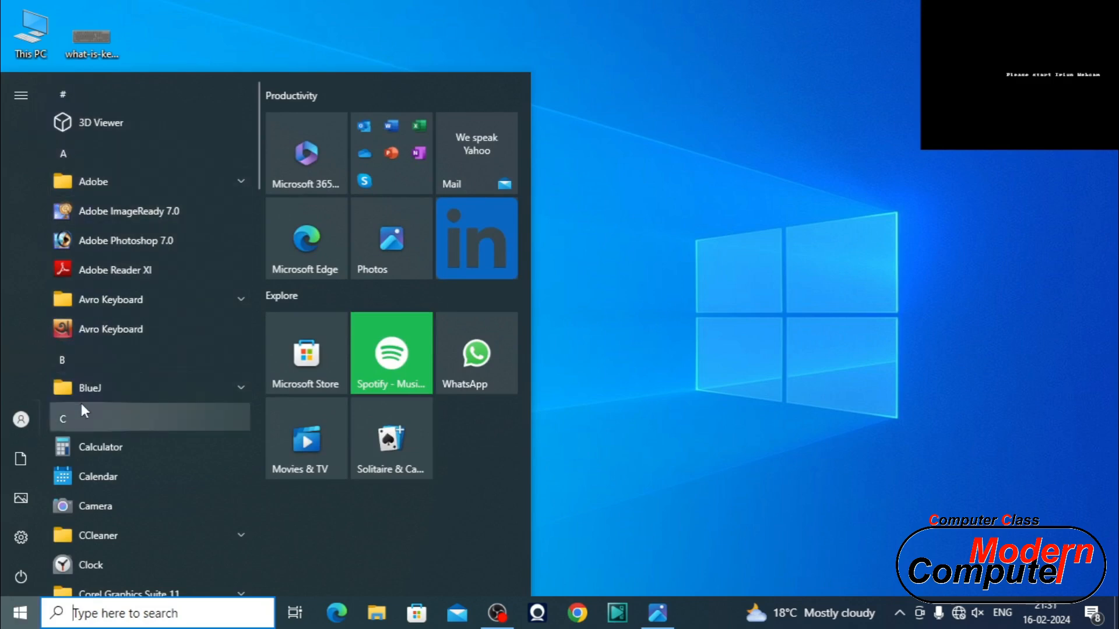
# - Launch Microsoft Office Word 2007 from the Microsoft Office program group
pyautogui.scroll(-1, 92, 452)
pyautogui.scroll(-8, 91, 449)
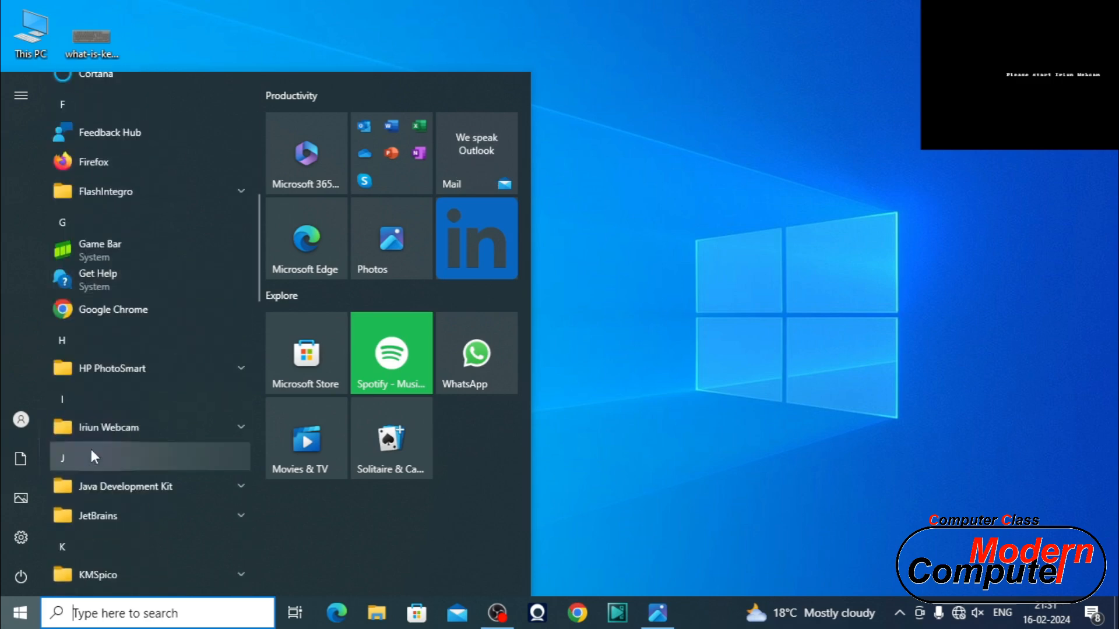
pyautogui.scroll(-3, 91, 449)
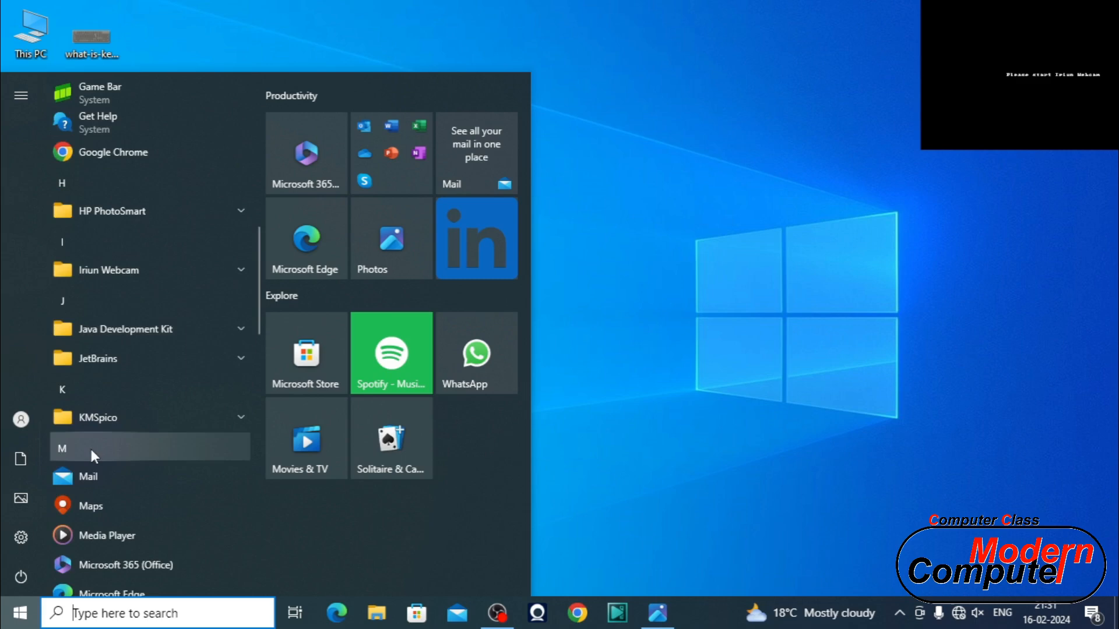
pyautogui.scroll(-4, 91, 450)
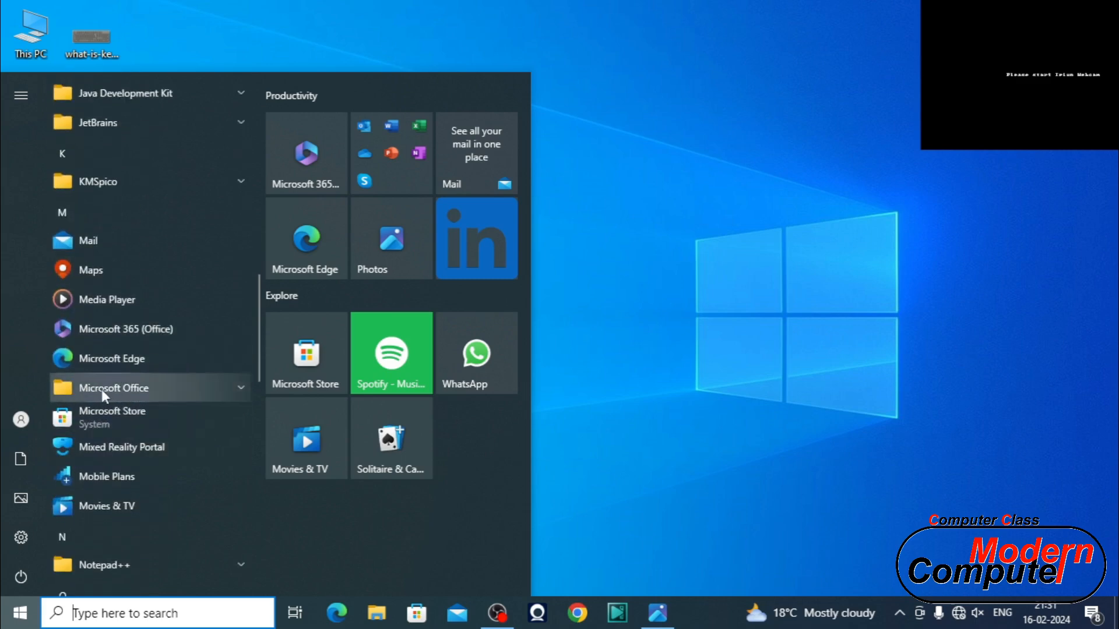
pyautogui.click(179, 386)
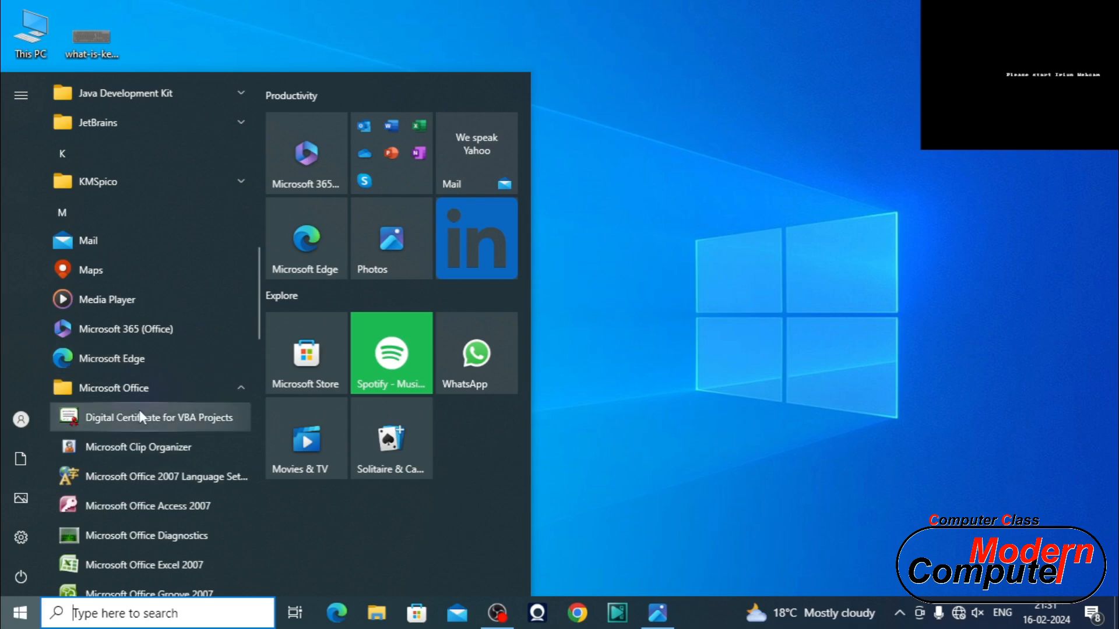
pyautogui.scroll(-5, 122, 389)
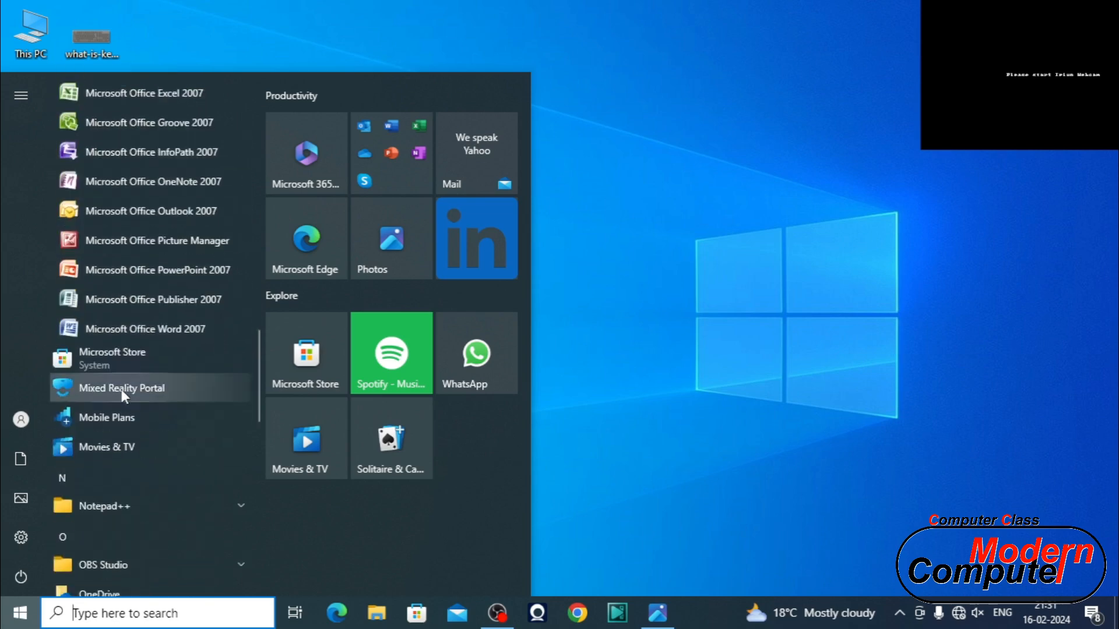
pyautogui.scroll(4, 144, 298)
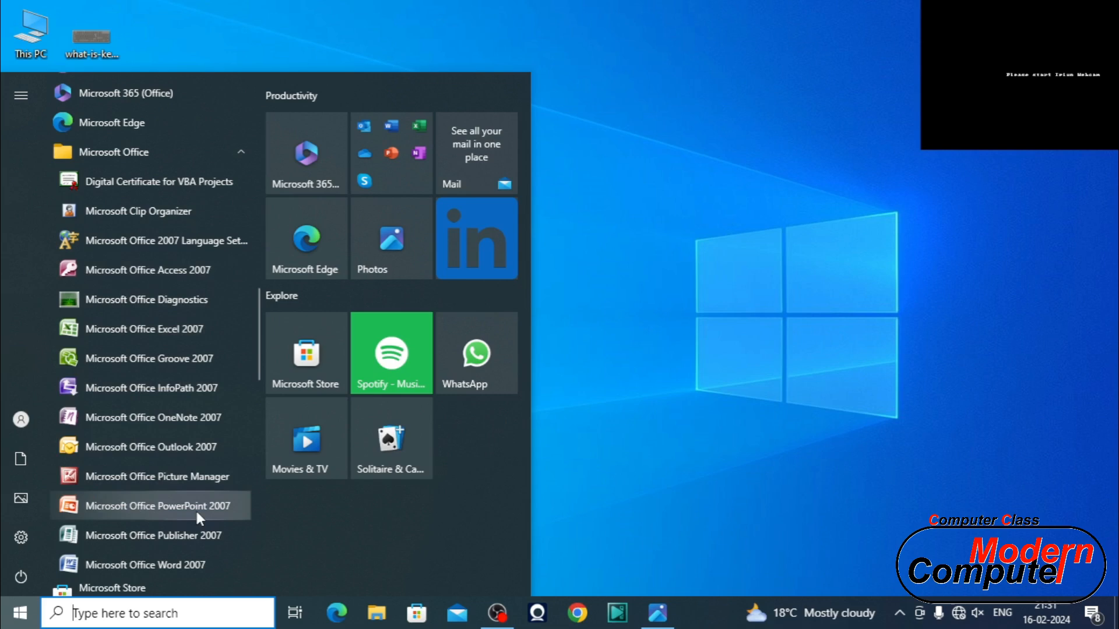
pyautogui.scroll(-2, 195, 508)
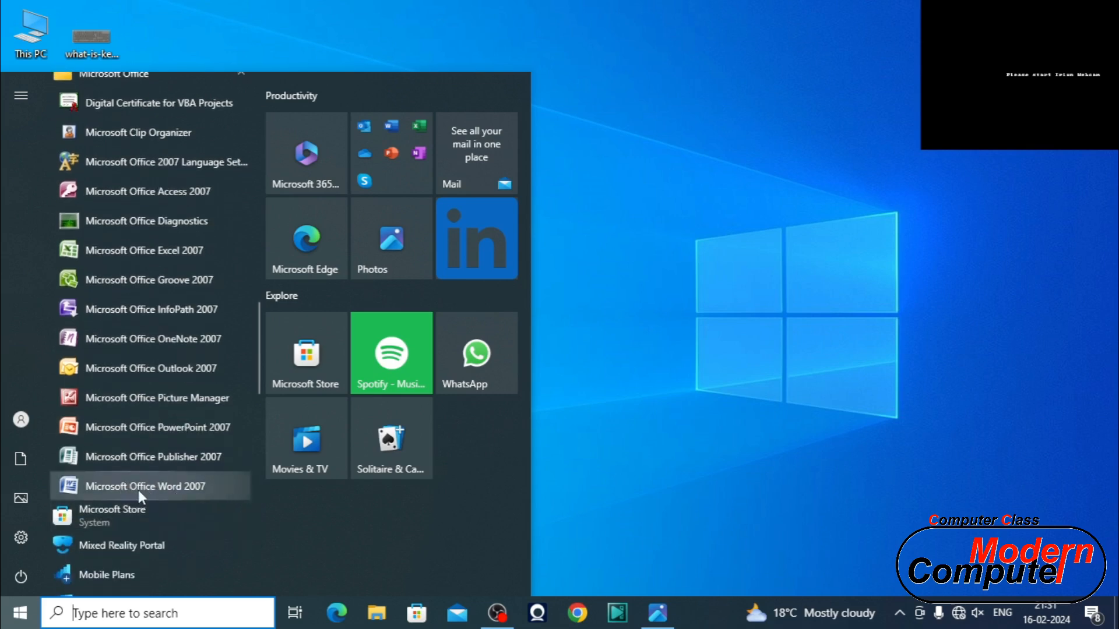
pyautogui.click(183, 484)
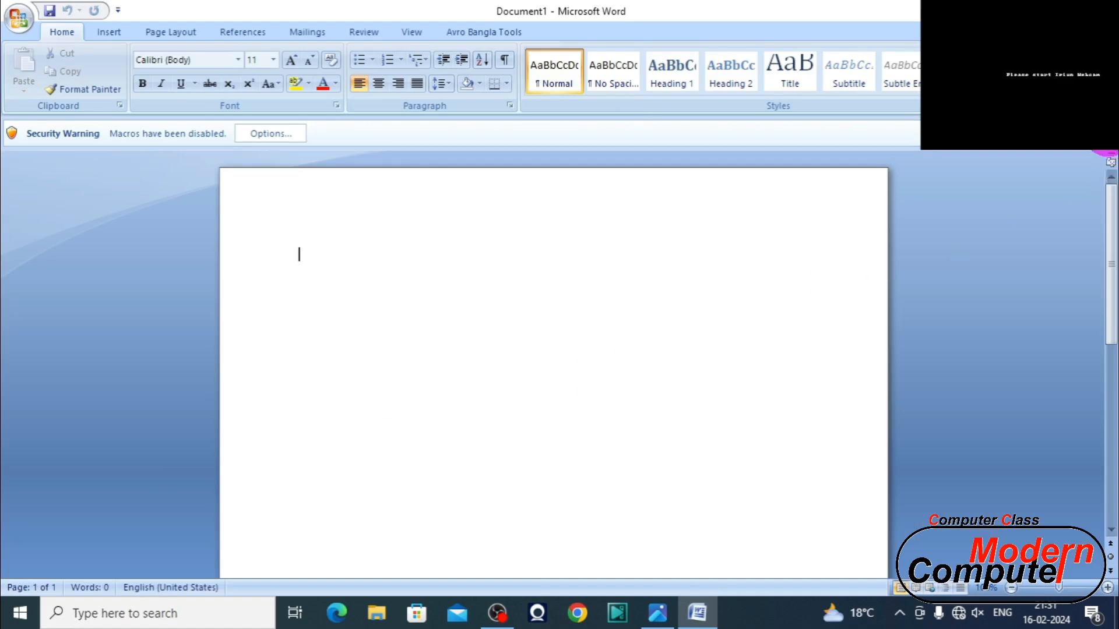
# - Dismiss the macro security warning and show the ruler in the blank document
pyautogui.click(1107, 133)
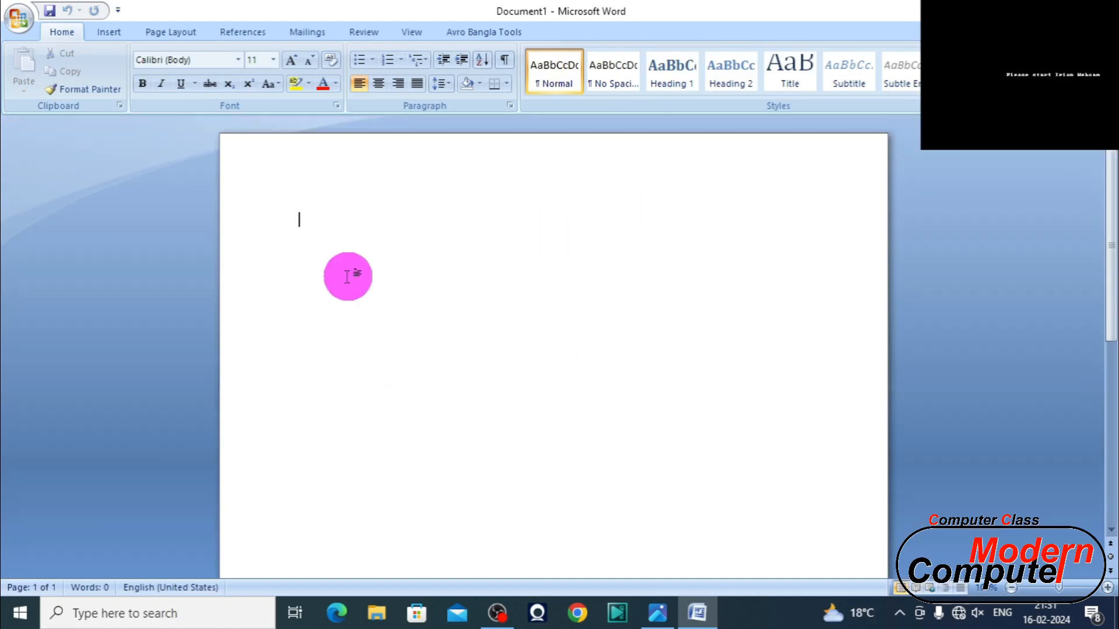
pyautogui.click(411, 32)
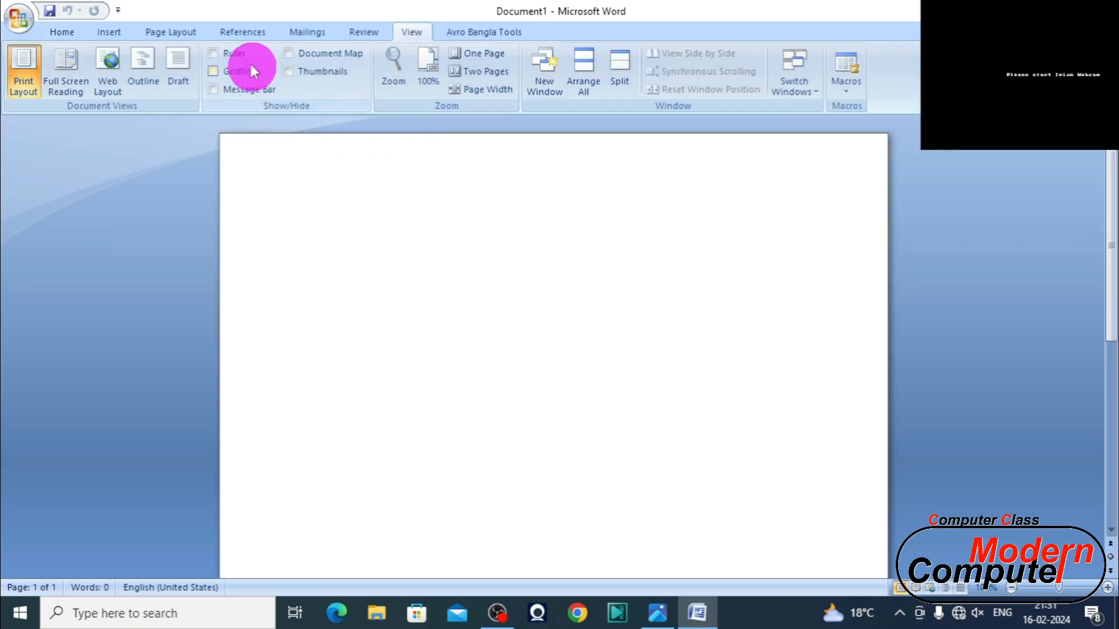
pyautogui.click(235, 53)
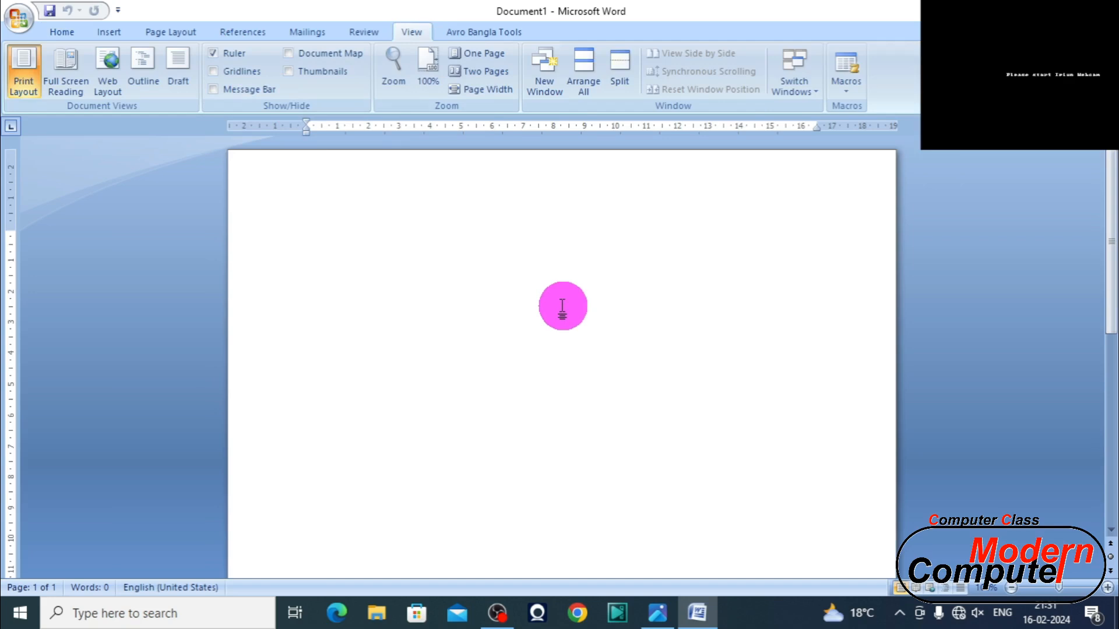
# - Write the sentence "A quick brown fox jumps over the lazy dog." in the document
pyautogui.write('A q')
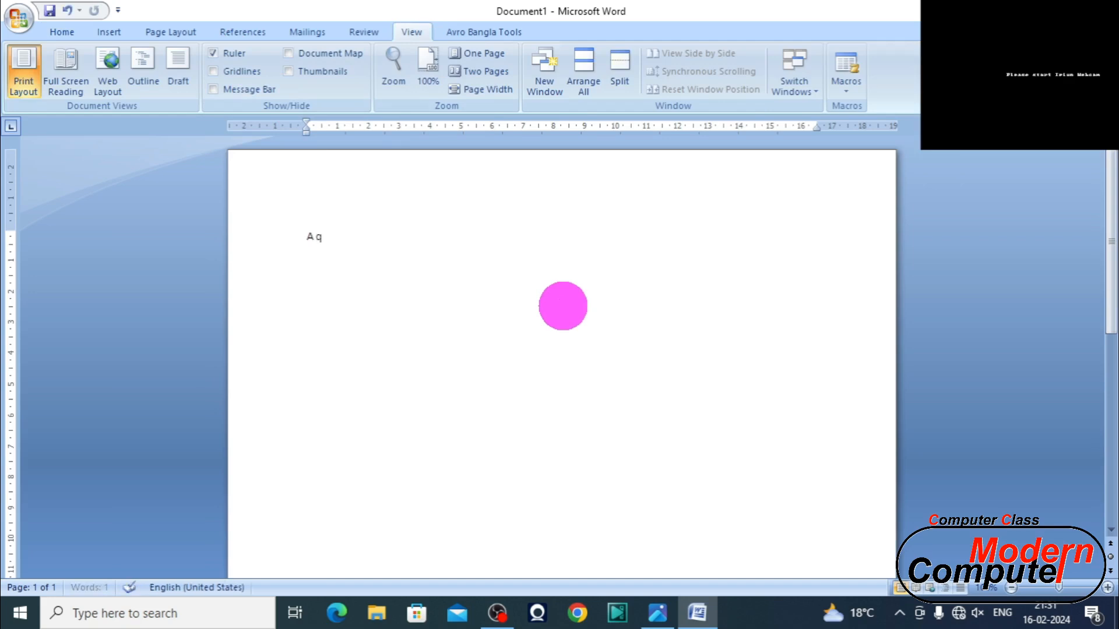
pyautogui.write('uick brou')
pyautogui.press('BackSpace')
pyautogui.write('wn fox ')
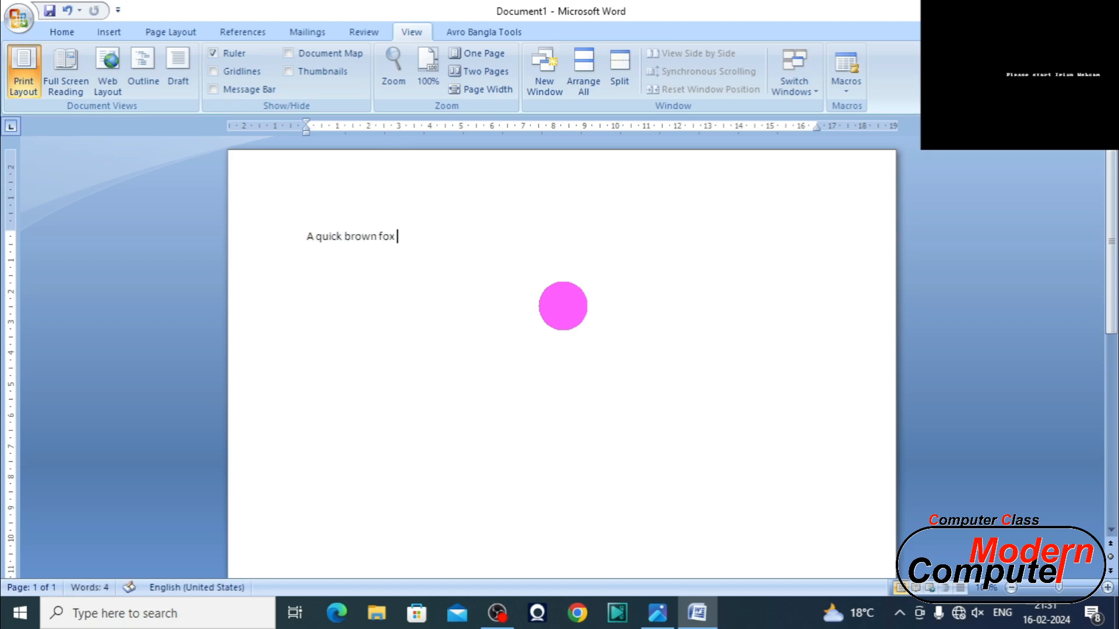
pyautogui.write('jumps over the')
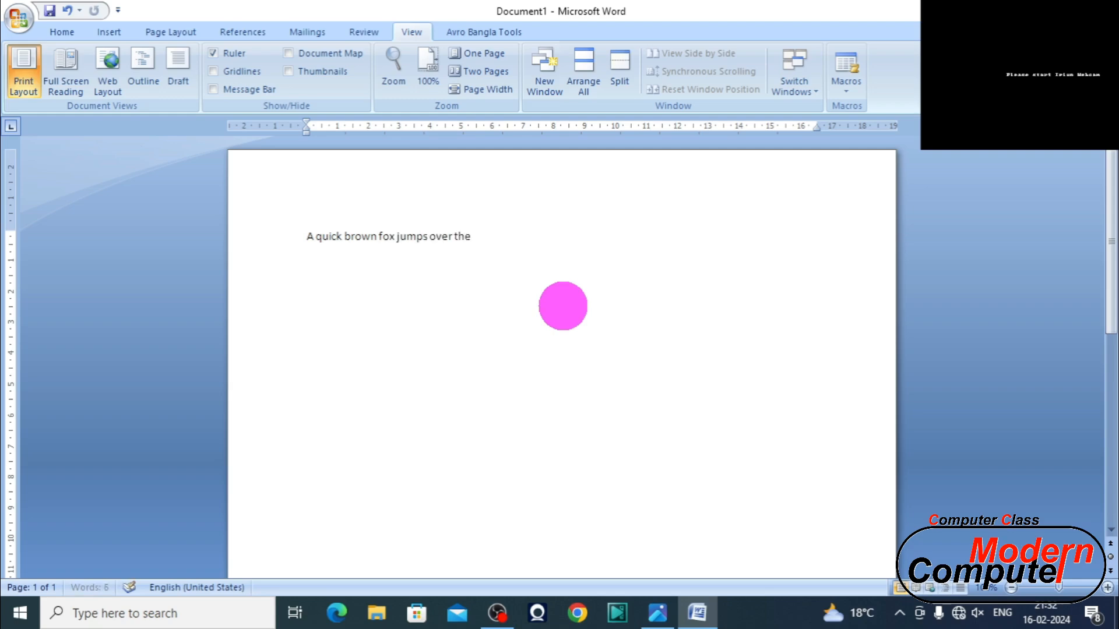
pyautogui.write(' lazy dog.')
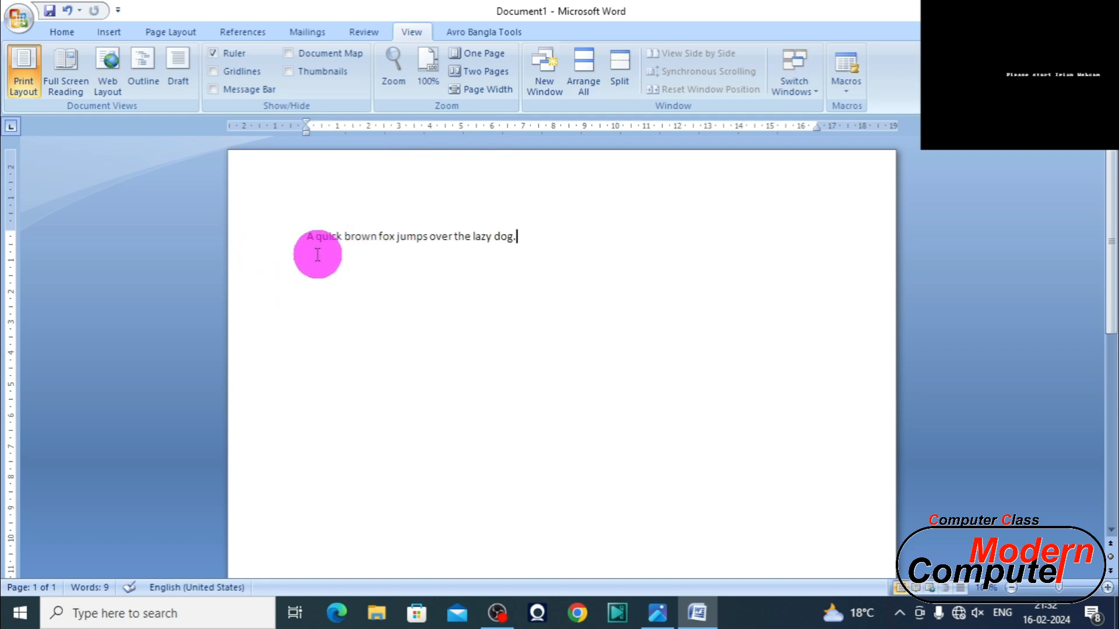
pyautogui.click(19, 18)
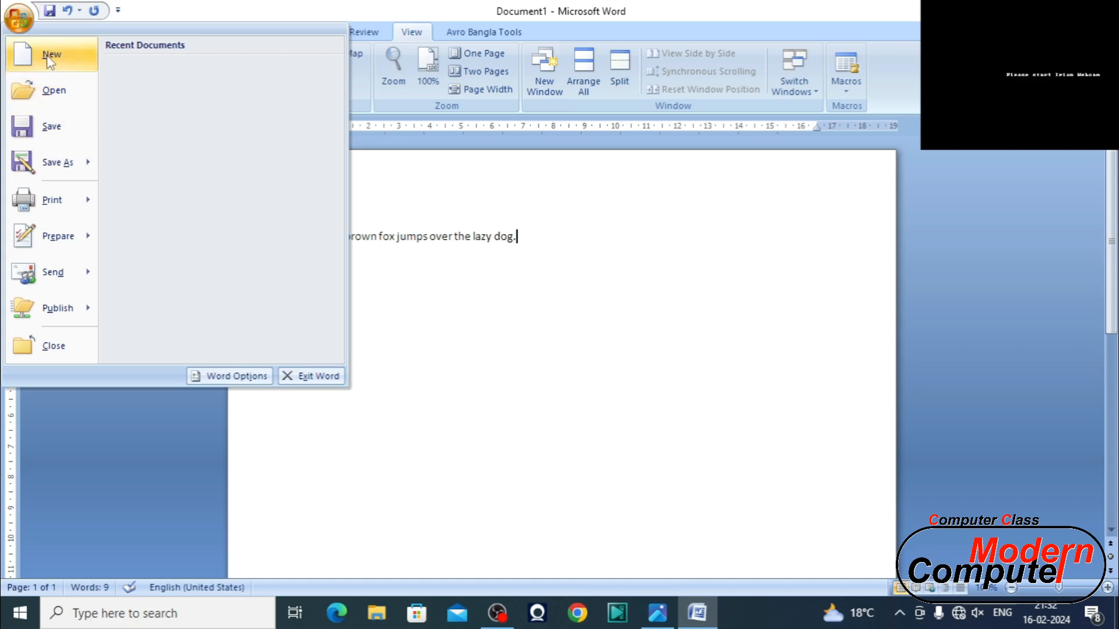
pyautogui.click(54, 125)
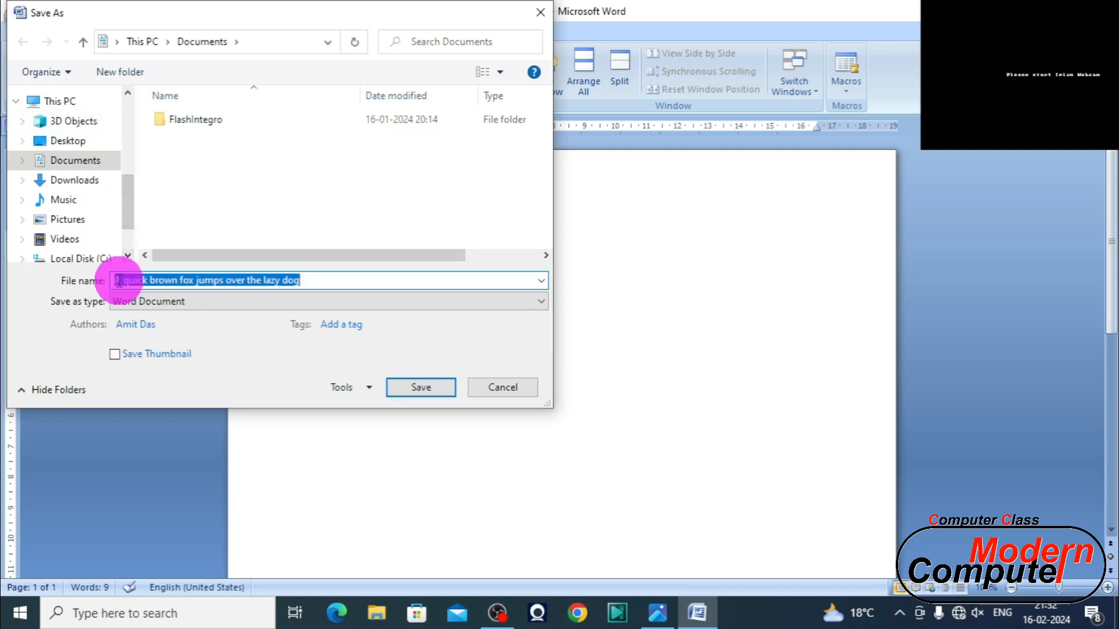
pyautogui.click(508, 390)
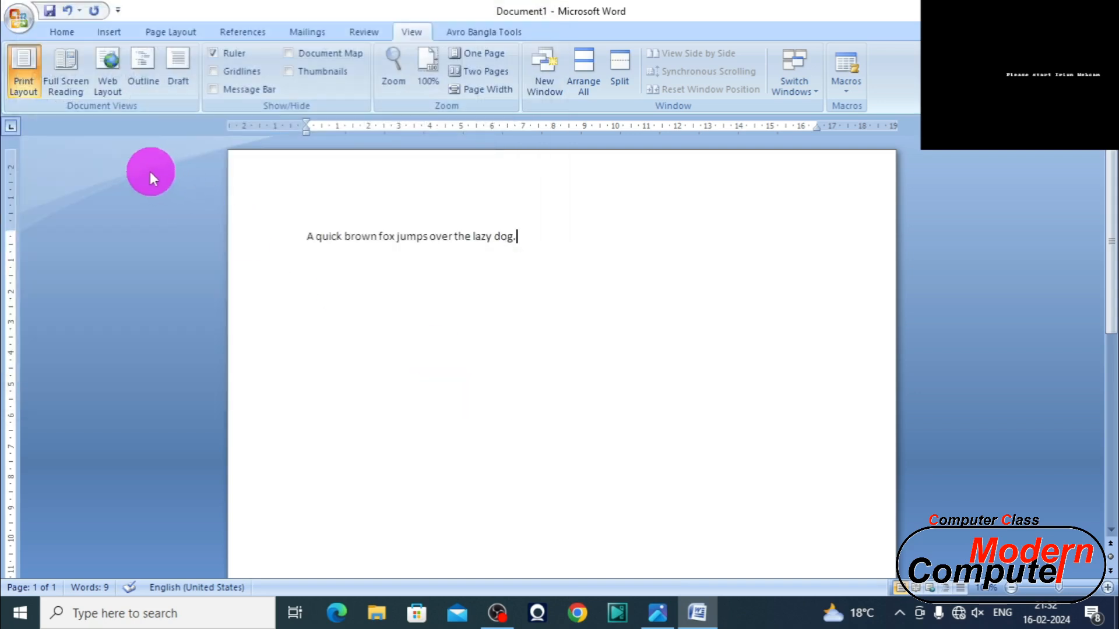
# - Switch to the keyboard picture what-is-keyboard.png to examine the keys of the save shortcut, and return to the Word document
pyautogui.hotkey('alt', 'Tab')
pyautogui.hotkey('alt', 'Tab')
pyautogui.hotkey('alt', 'Tab')
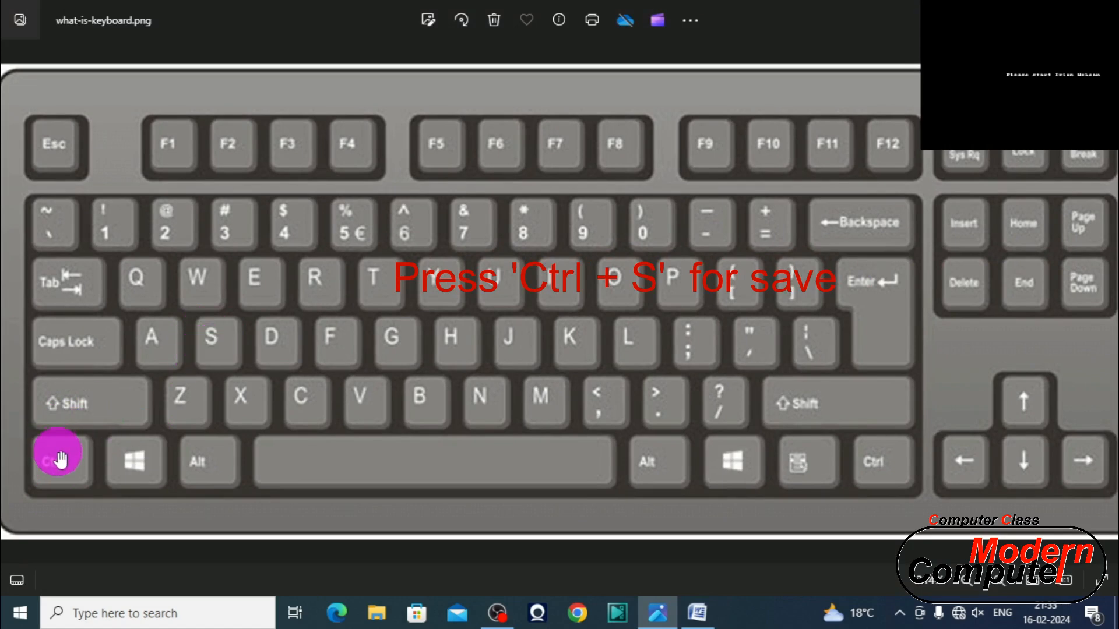
pyautogui.hotkey('alt', 'Tab')
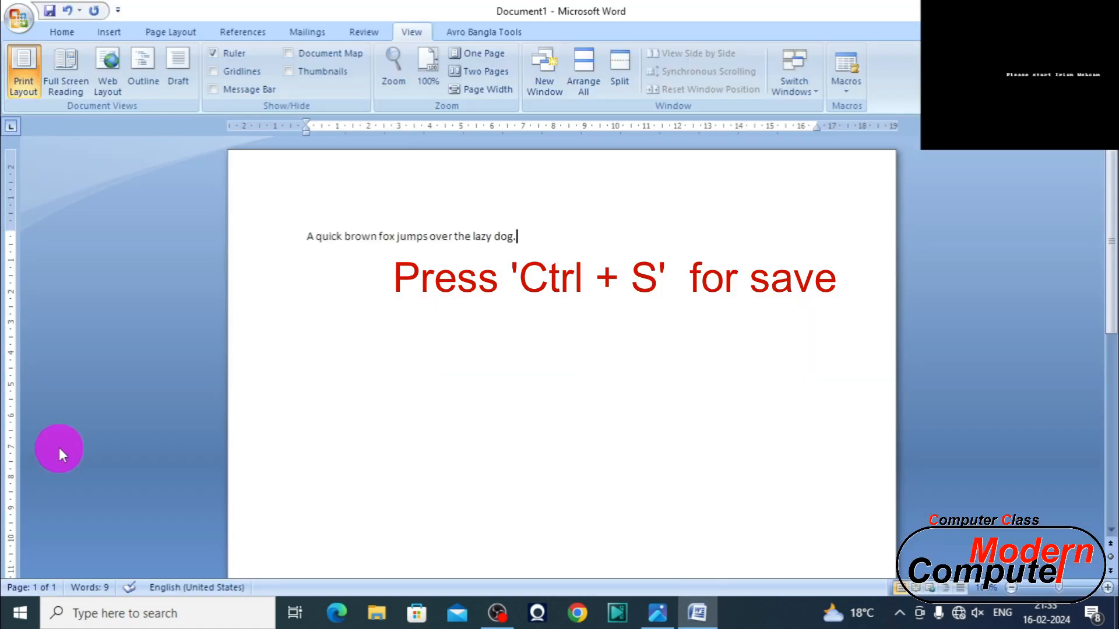
pyautogui.hotkey('ctrl', 's')
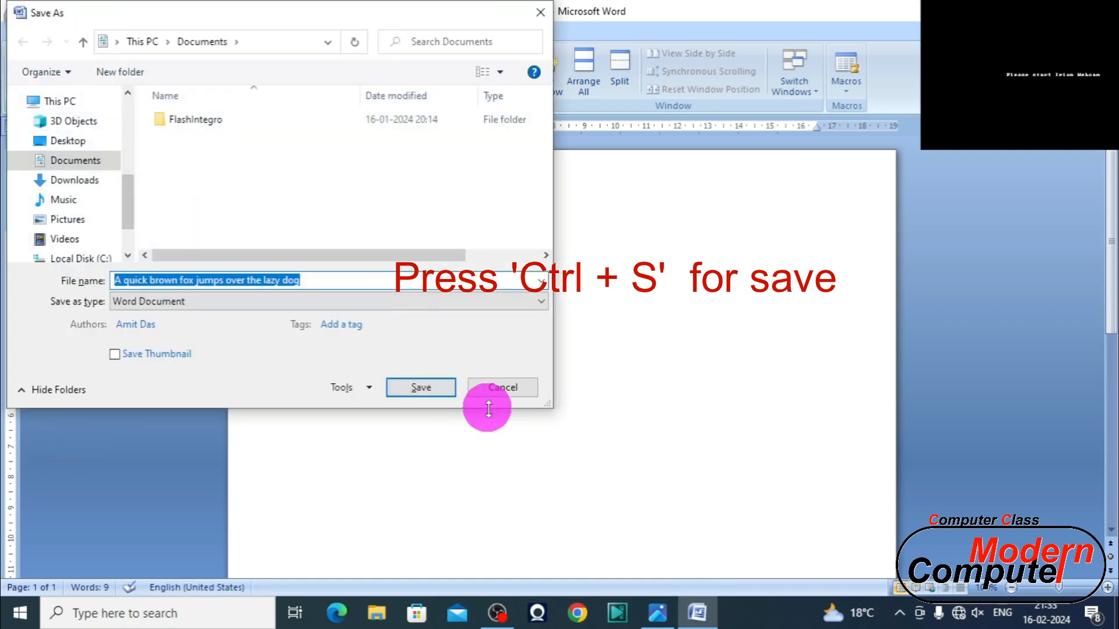
pyautogui.click(501, 389)
pyautogui.click(18, 18)
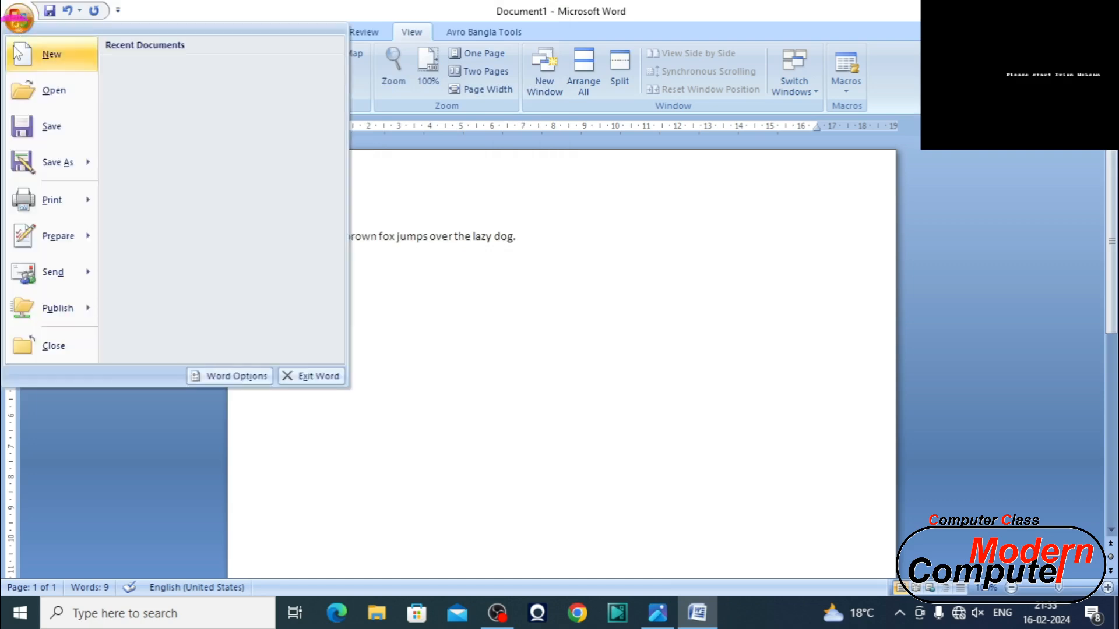
pyautogui.click(41, 132)
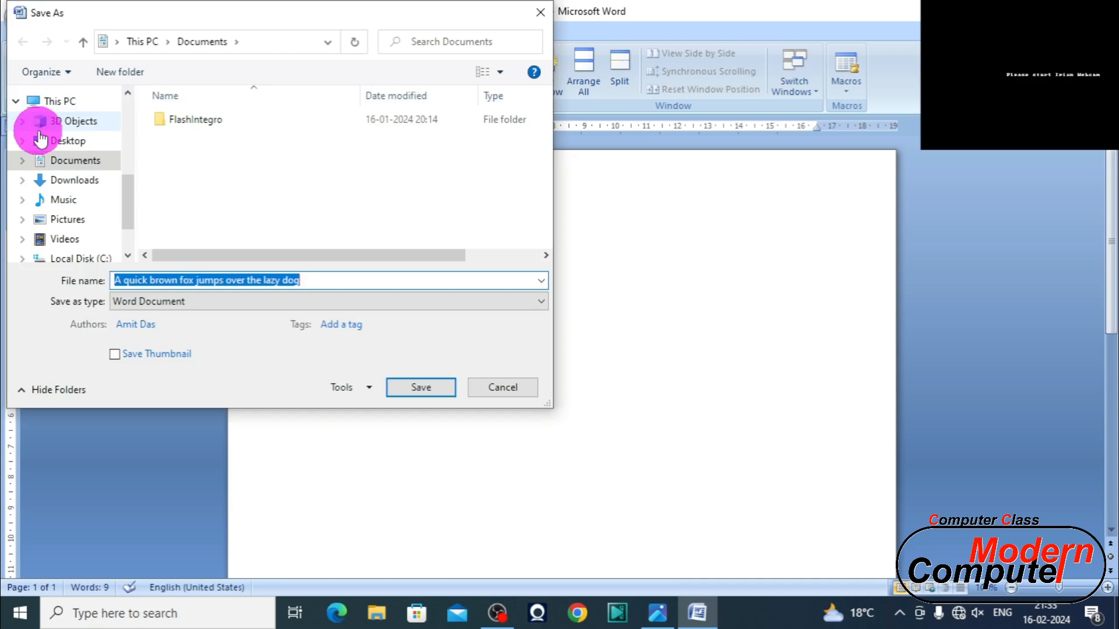
pyautogui.click(520, 392)
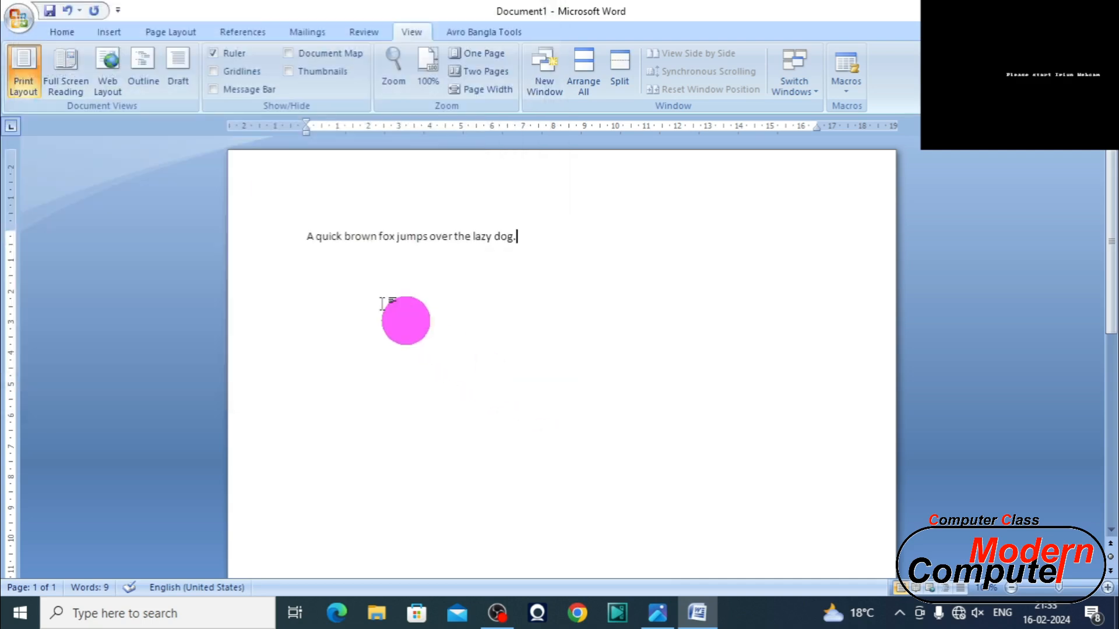
pyautogui.click(18, 17)
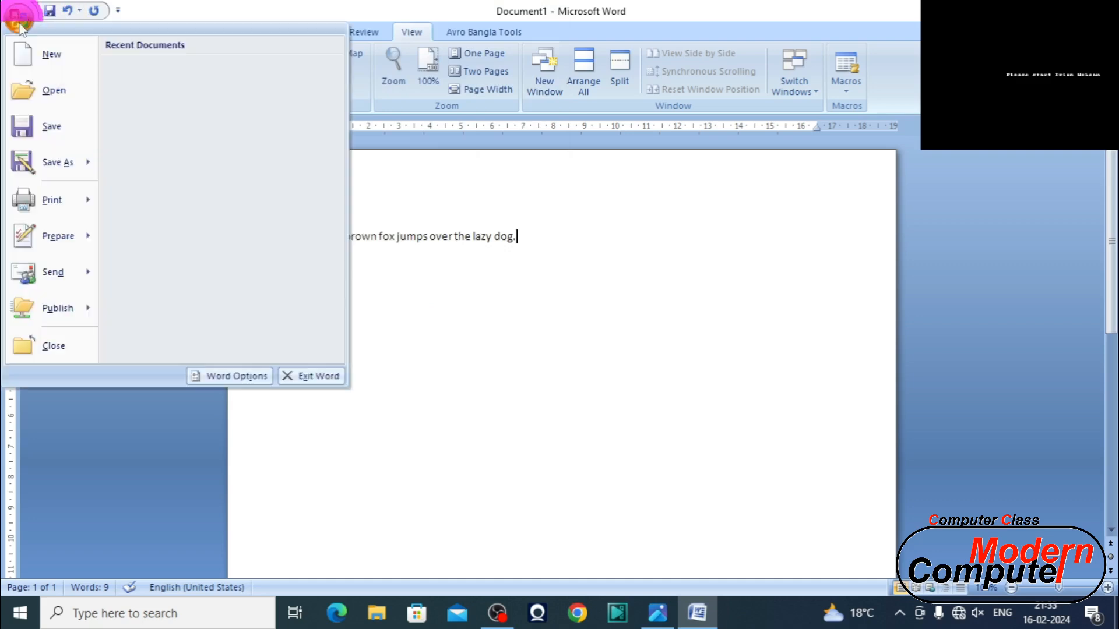
pyautogui.click(52, 127)
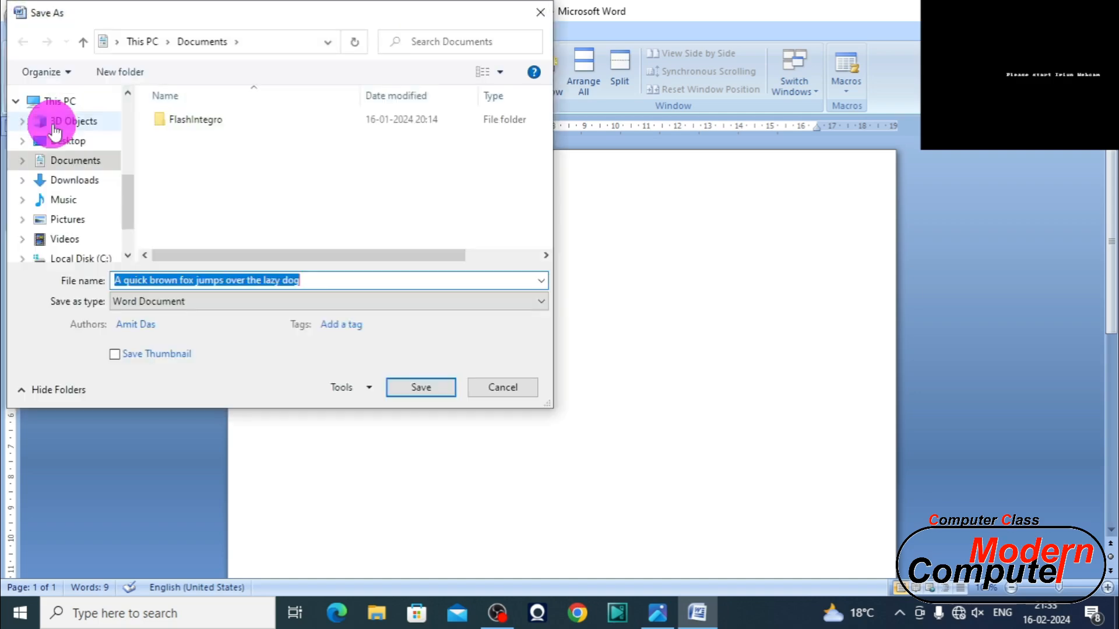
pyautogui.click(541, 14)
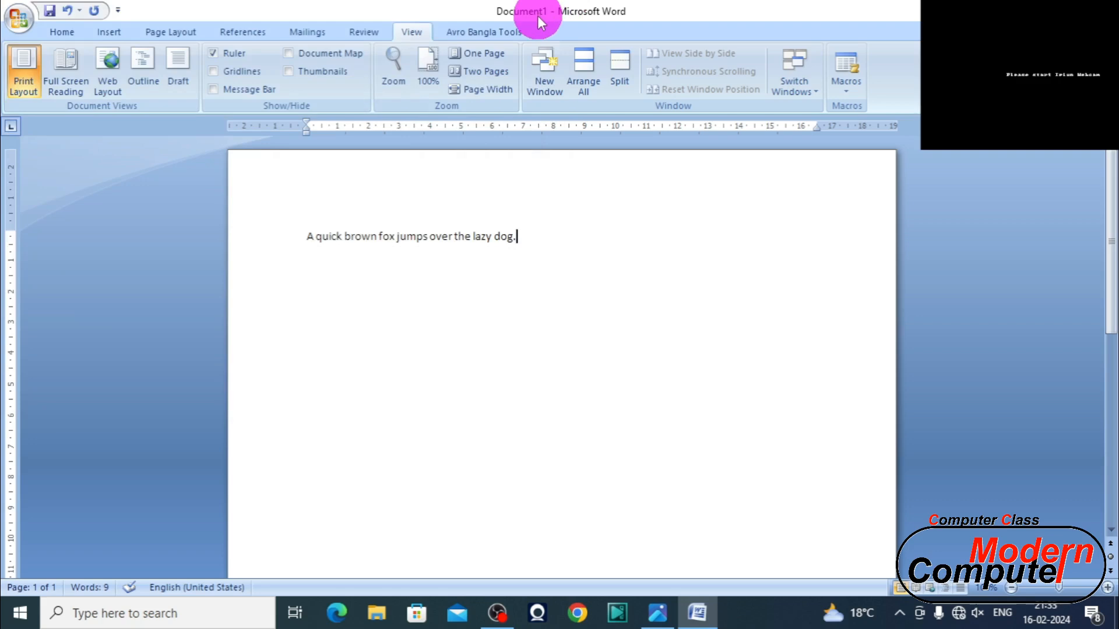
pyautogui.hotkey('ctrl', 's')
pyautogui.click(537, 16)
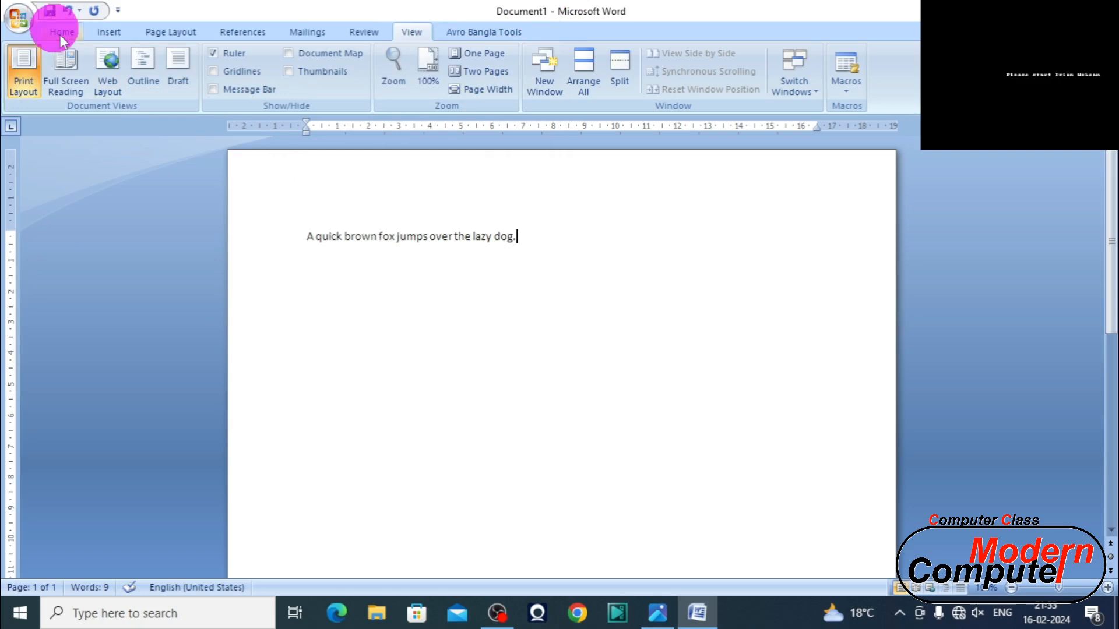
# - Save the document as a Word Document named "MS word Class 1" in the Documents folder
pyautogui.click(14, 13)
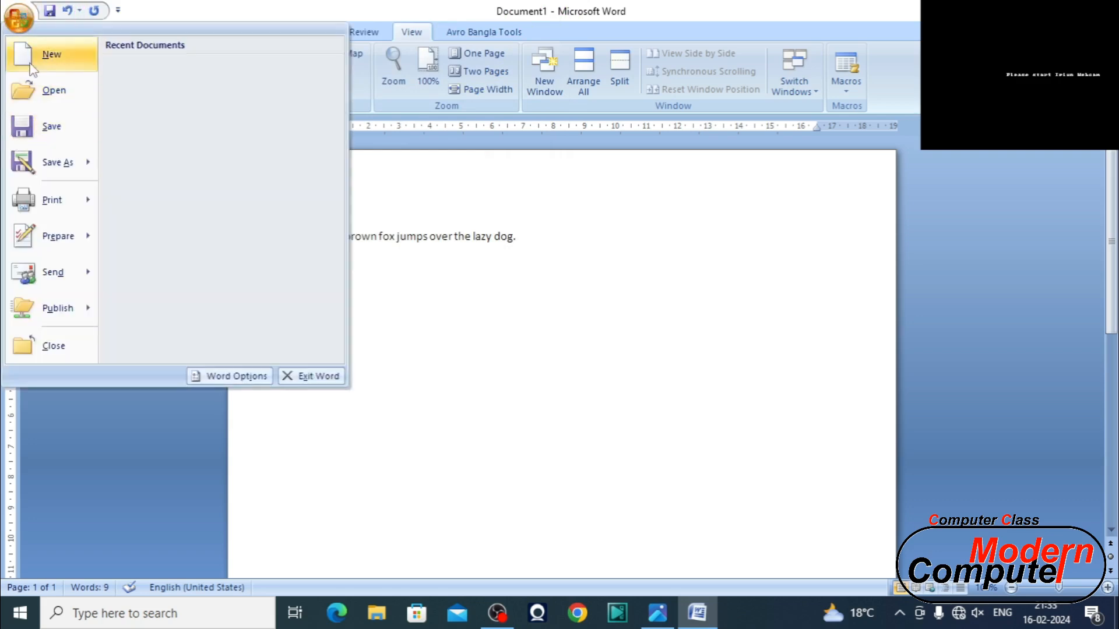
pyautogui.click(53, 8)
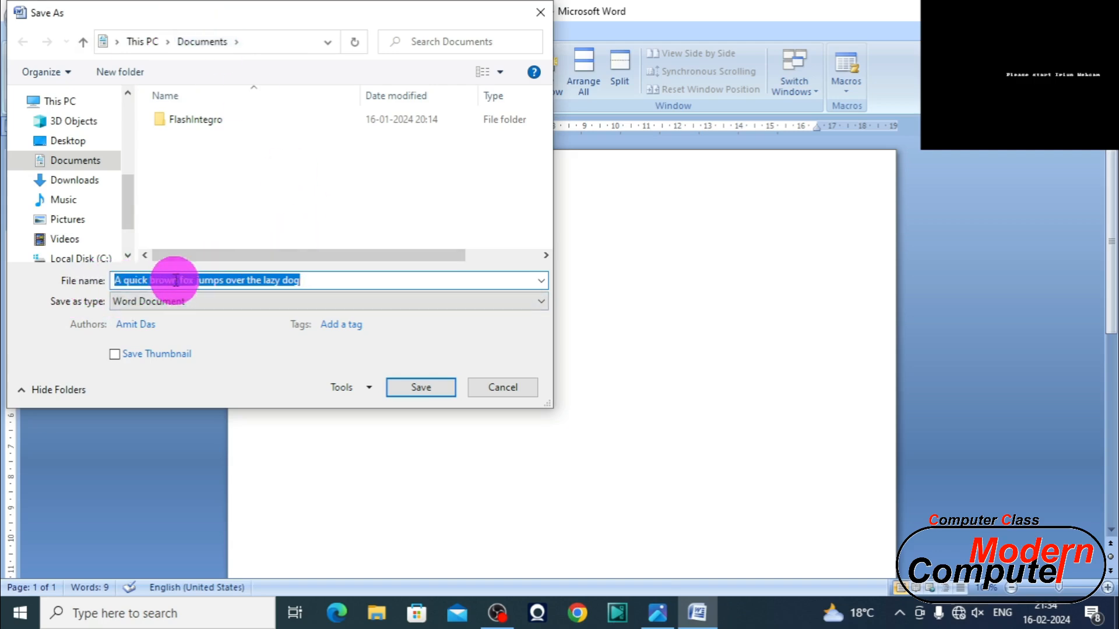
pyautogui.press('BackSpace')
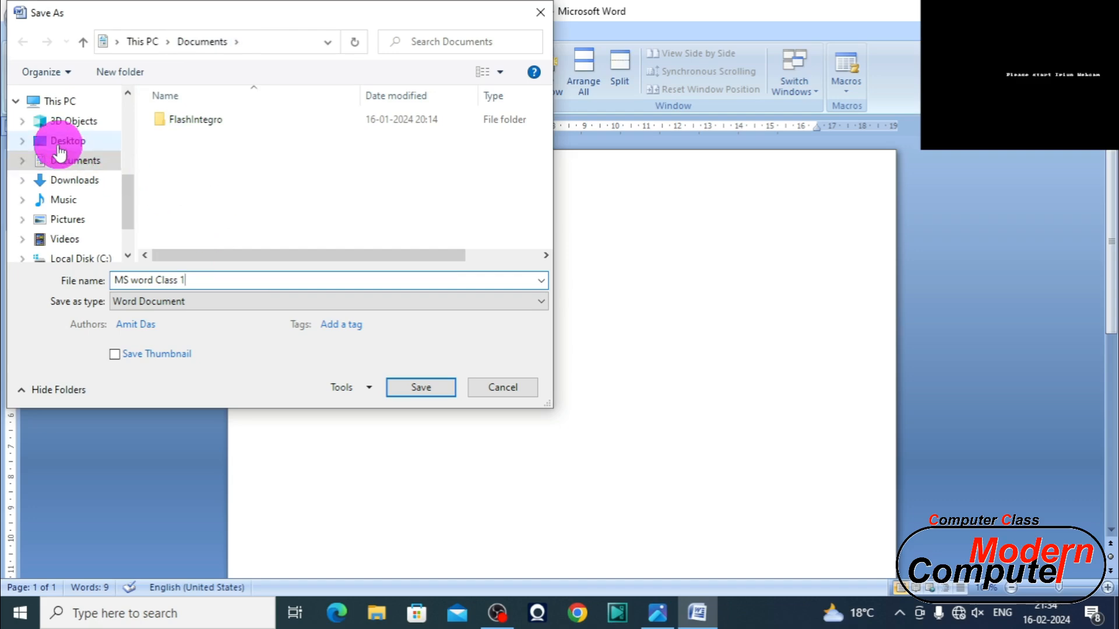
pyautogui.scroll(-1, 74, 254)
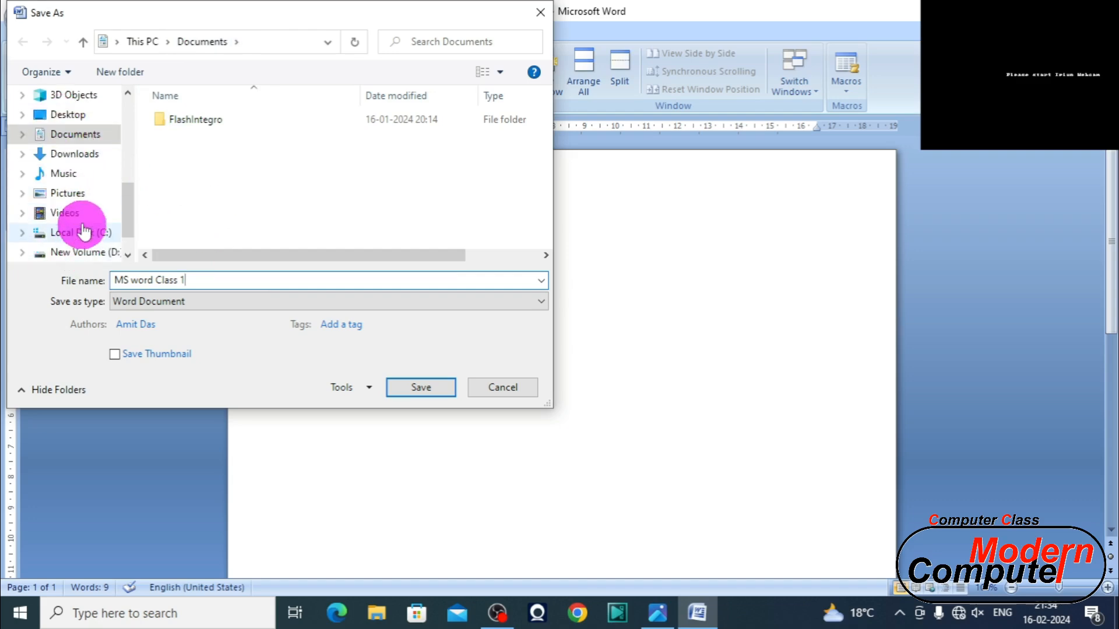
pyautogui.scroll(2, 84, 235)
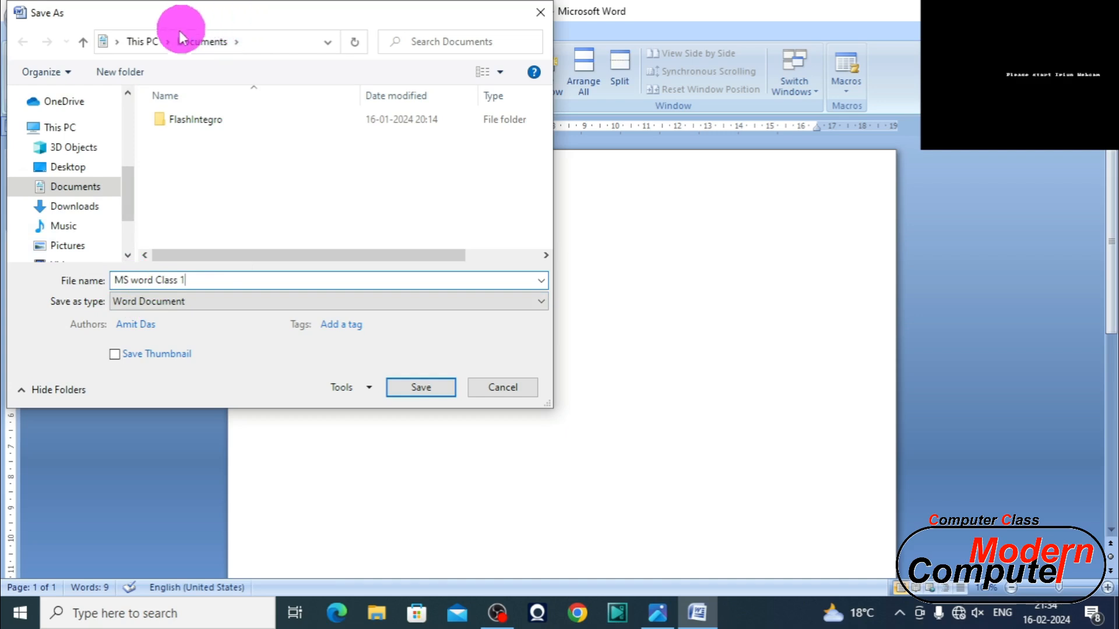
pyautogui.click(431, 393)
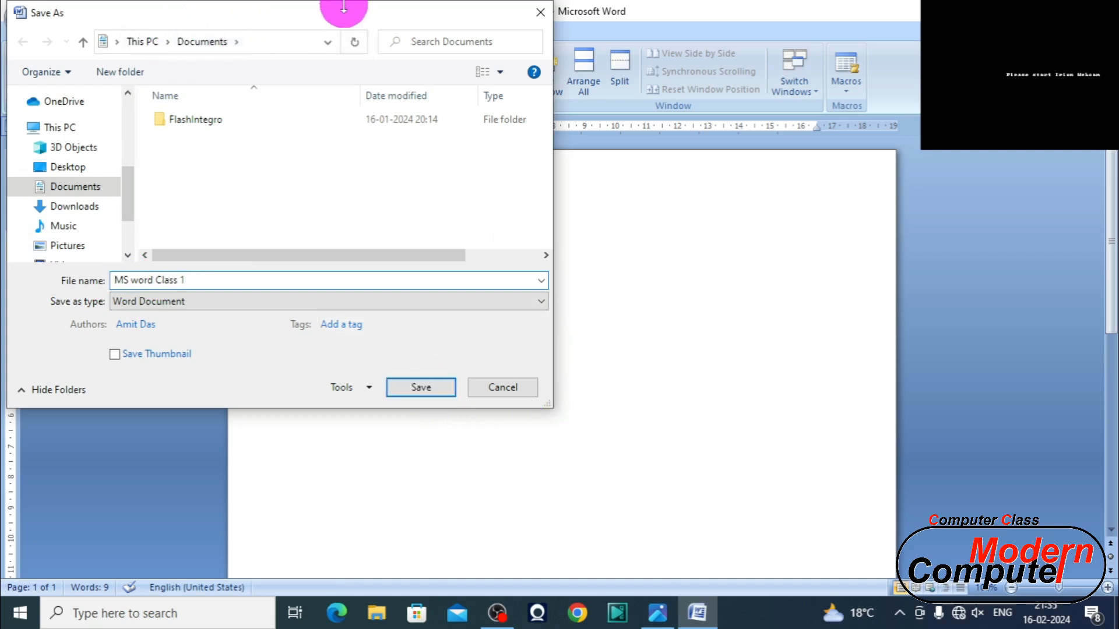
pyautogui.moveTo(347, 17); pyautogui.dragTo(557, 134)
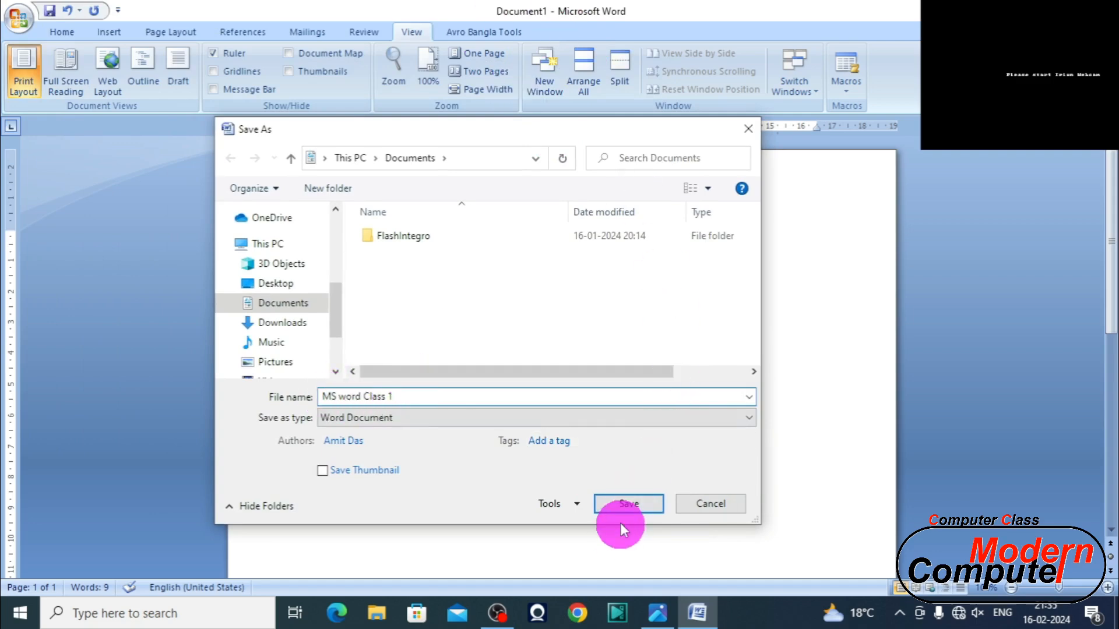
pyautogui.click(621, 505)
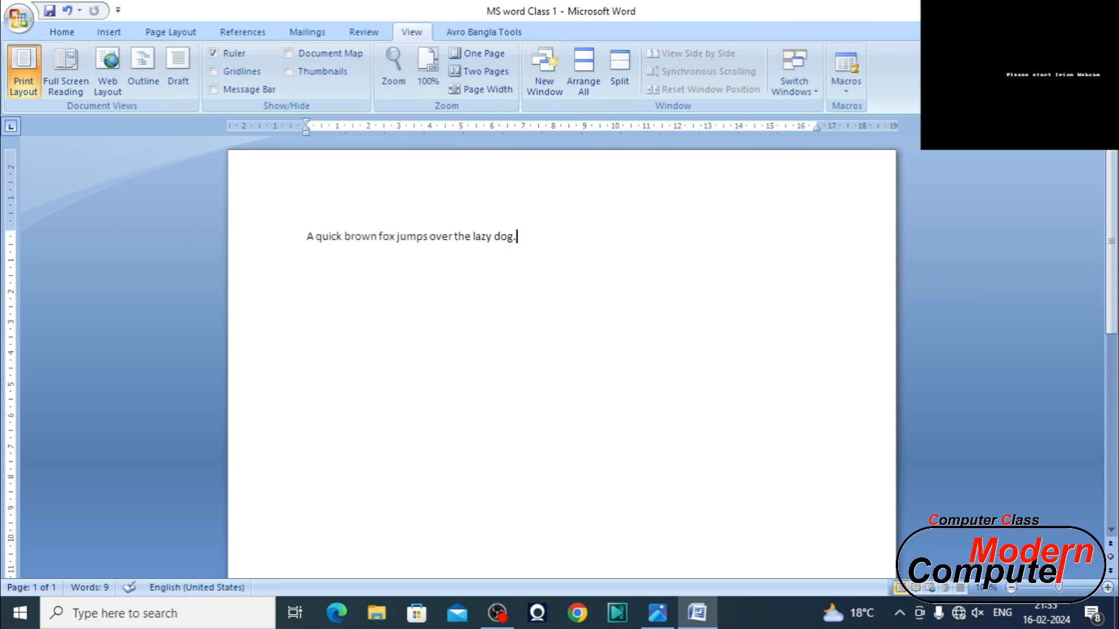
# - Close the saved document MS word Class 1 while keeping Word open
pyautogui.click(16, 22)
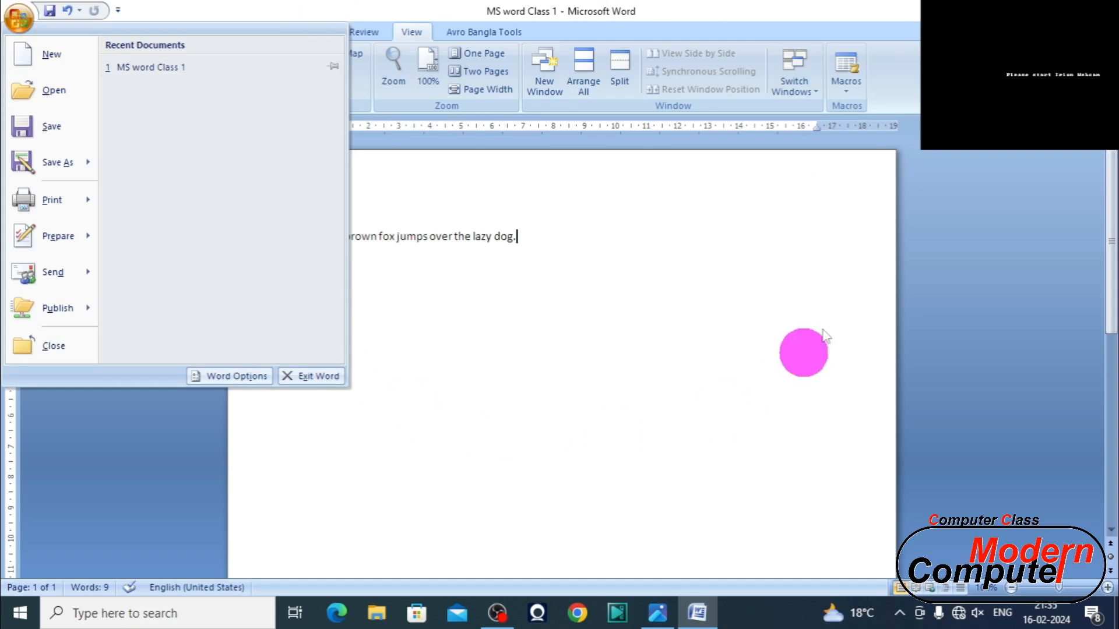
pyautogui.click(791, 273)
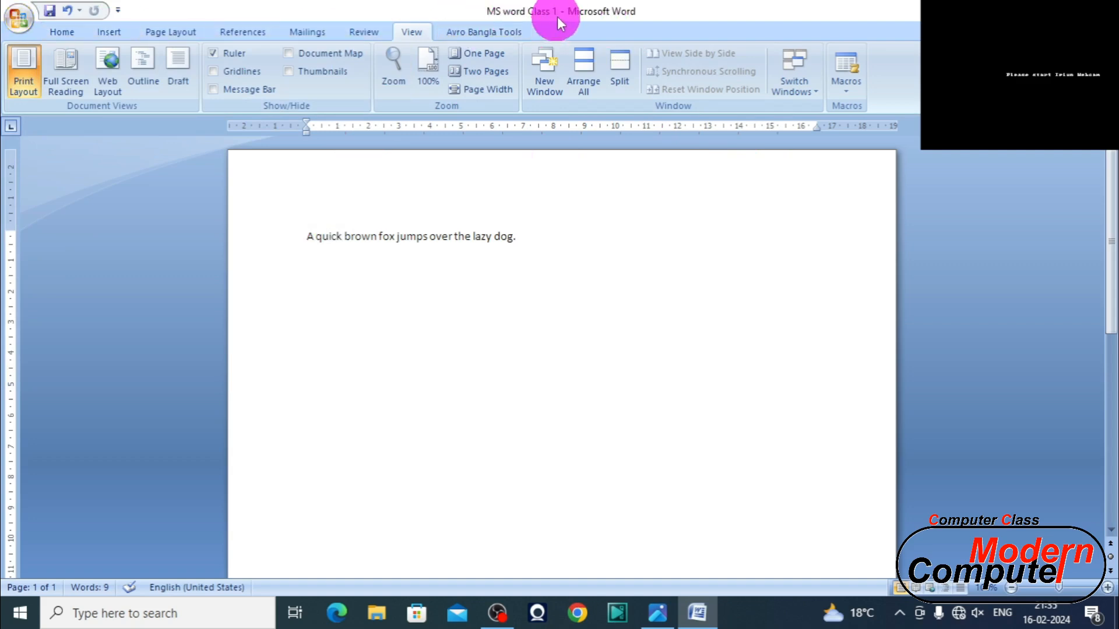
pyautogui.click(18, 21)
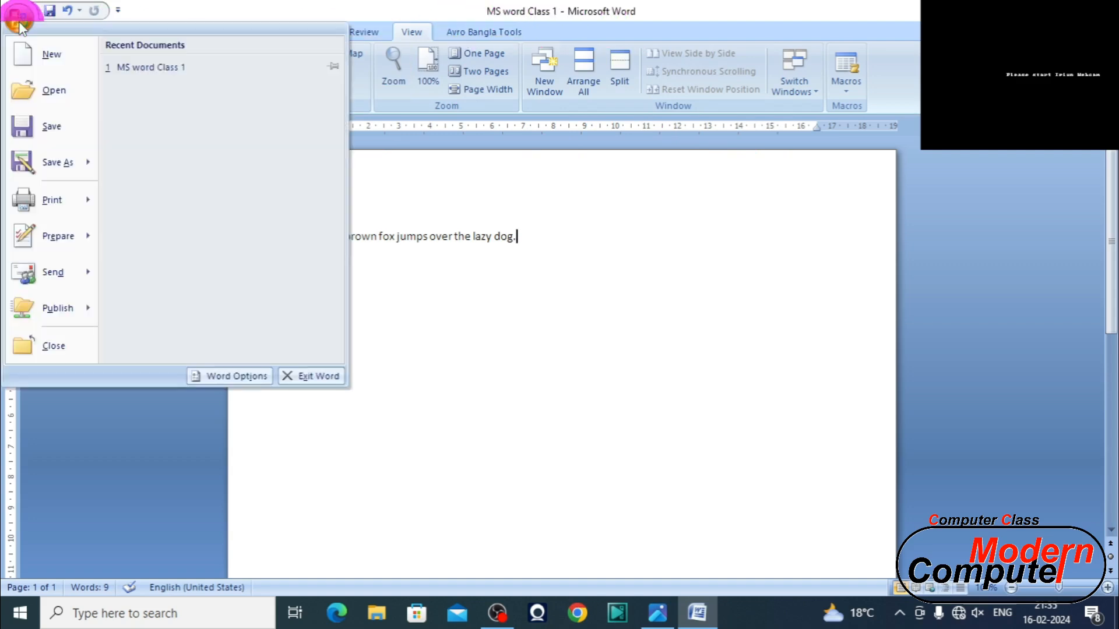
pyautogui.click(50, 350)
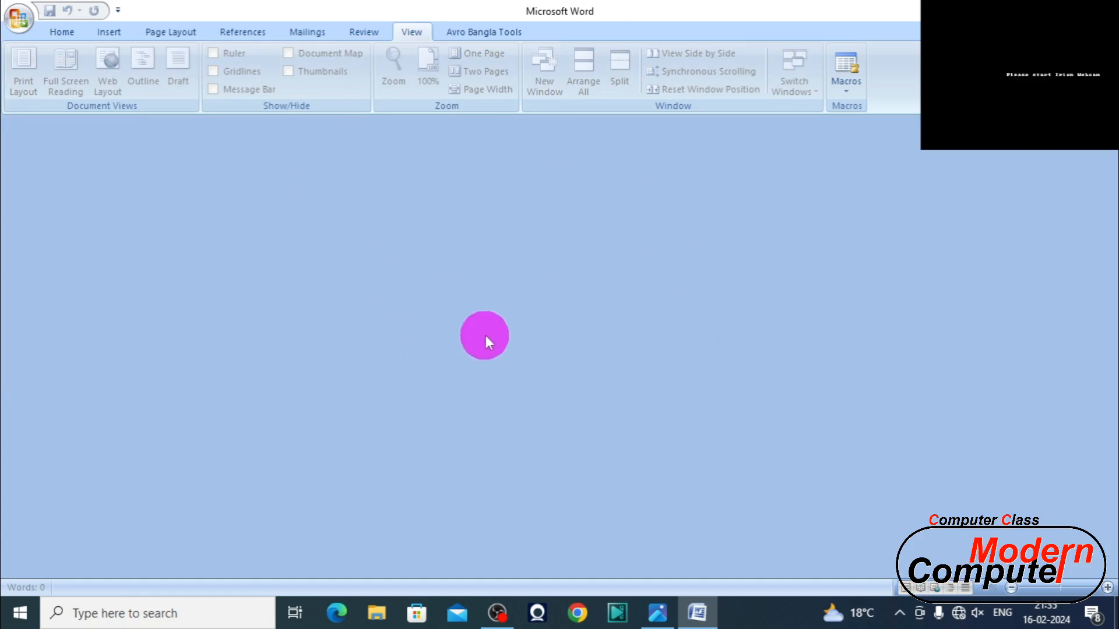
# - Reopen MS word Class 1 from the recent documents and close it again, twice in a row
pyautogui.click(18, 22)
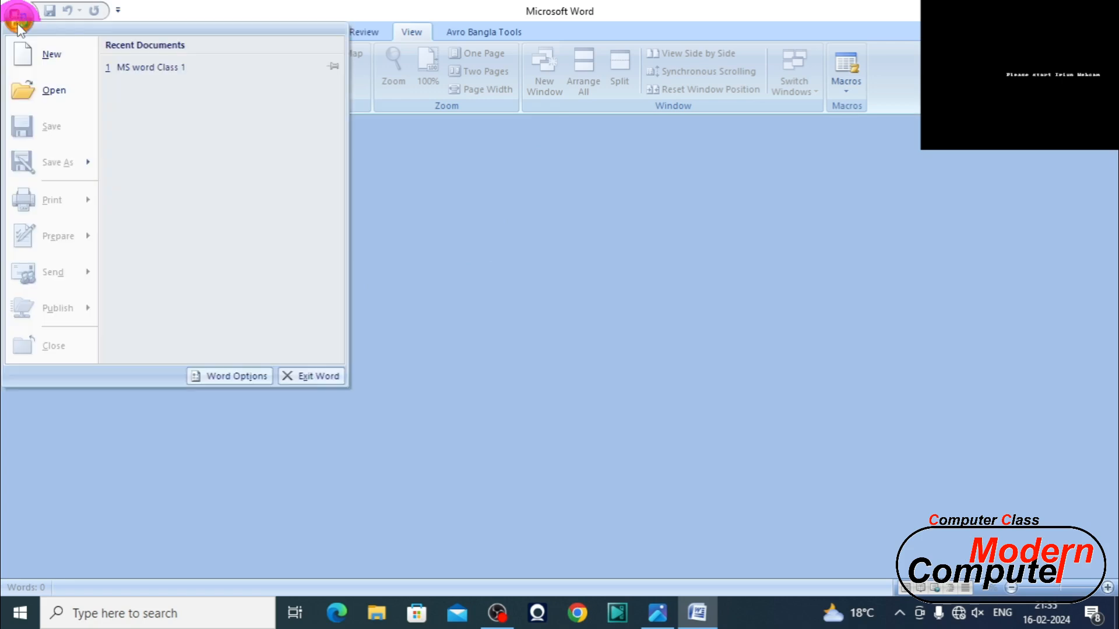
pyautogui.click(165, 77)
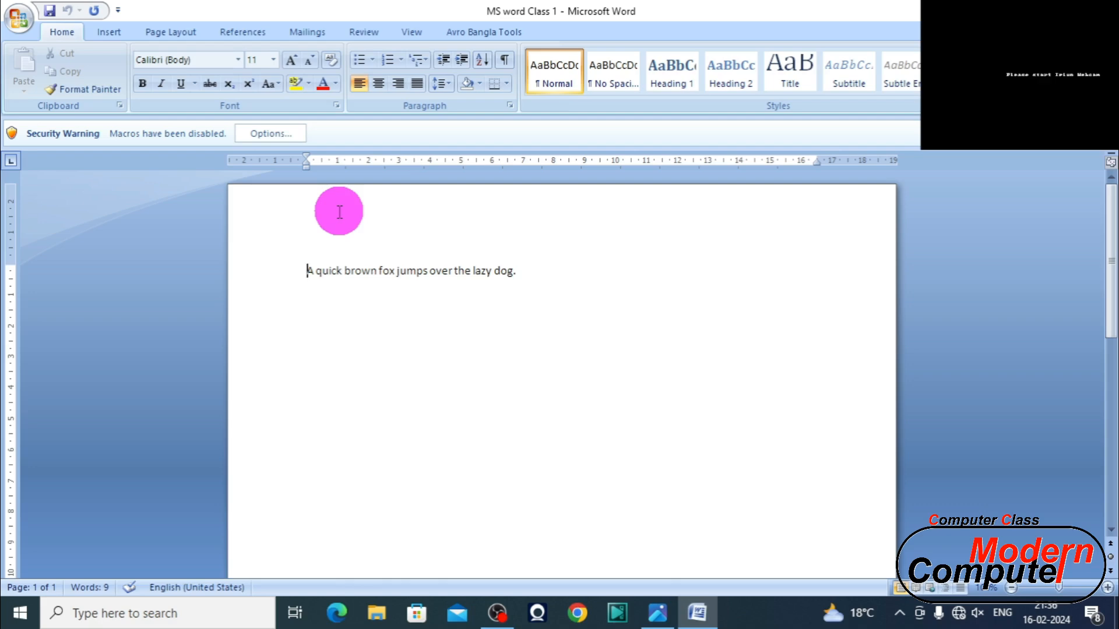
pyautogui.click(16, 17)
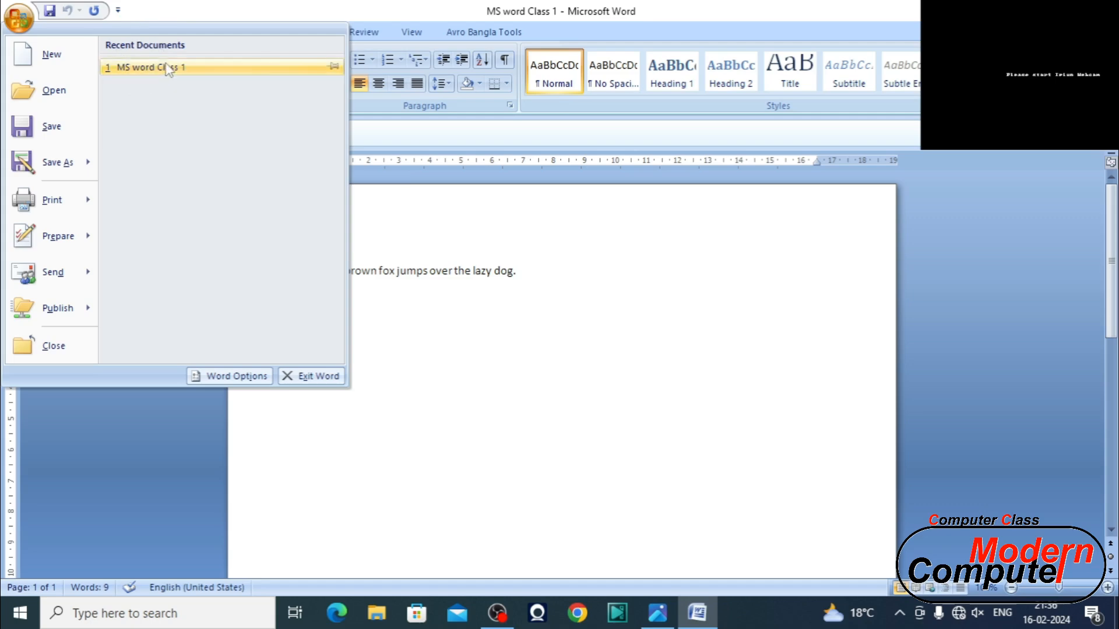
pyautogui.click(54, 346)
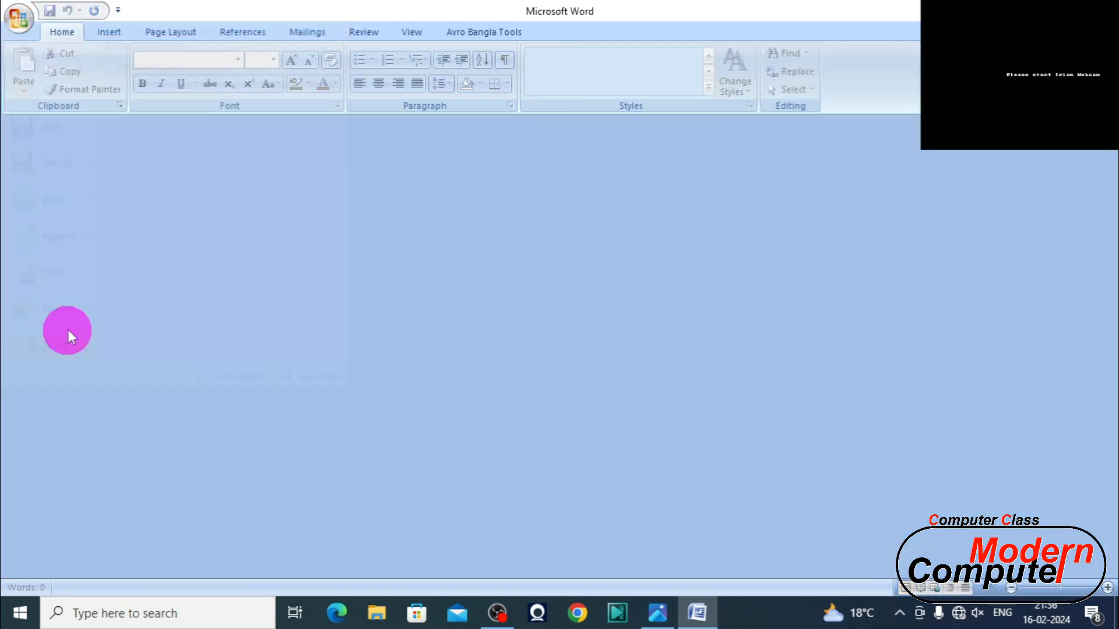
pyautogui.click(18, 23)
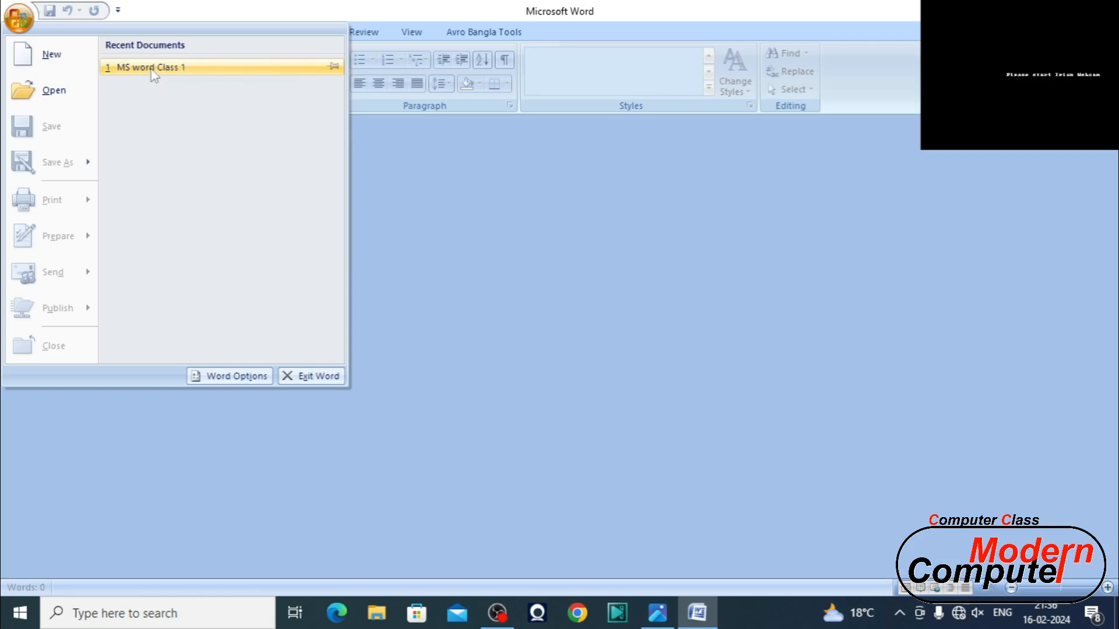
pyautogui.click(151, 68)
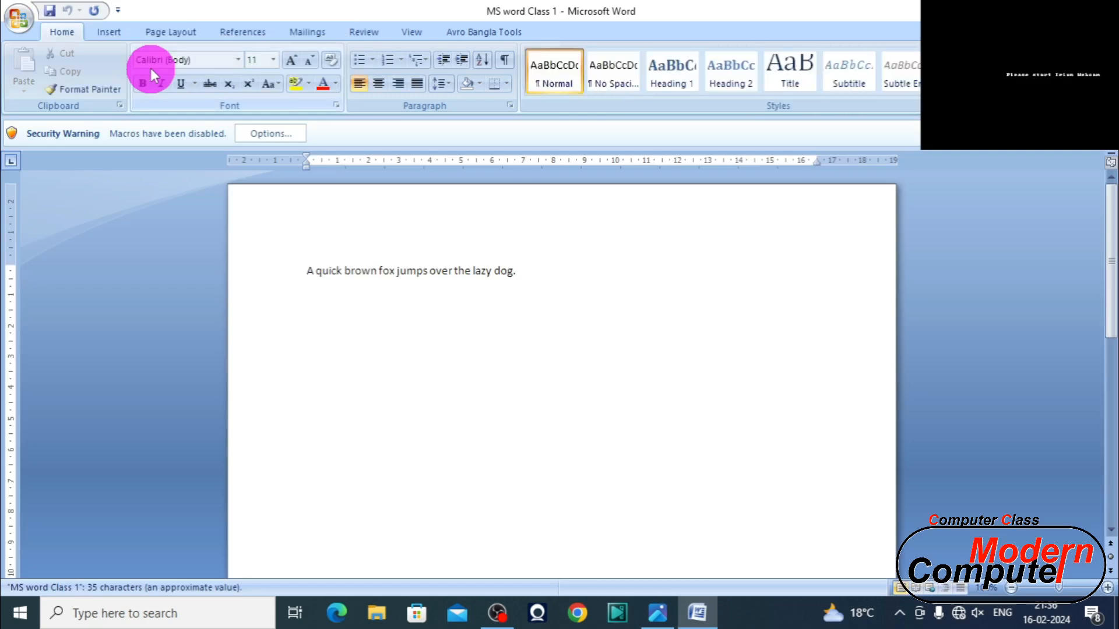
pyautogui.click(26, 22)
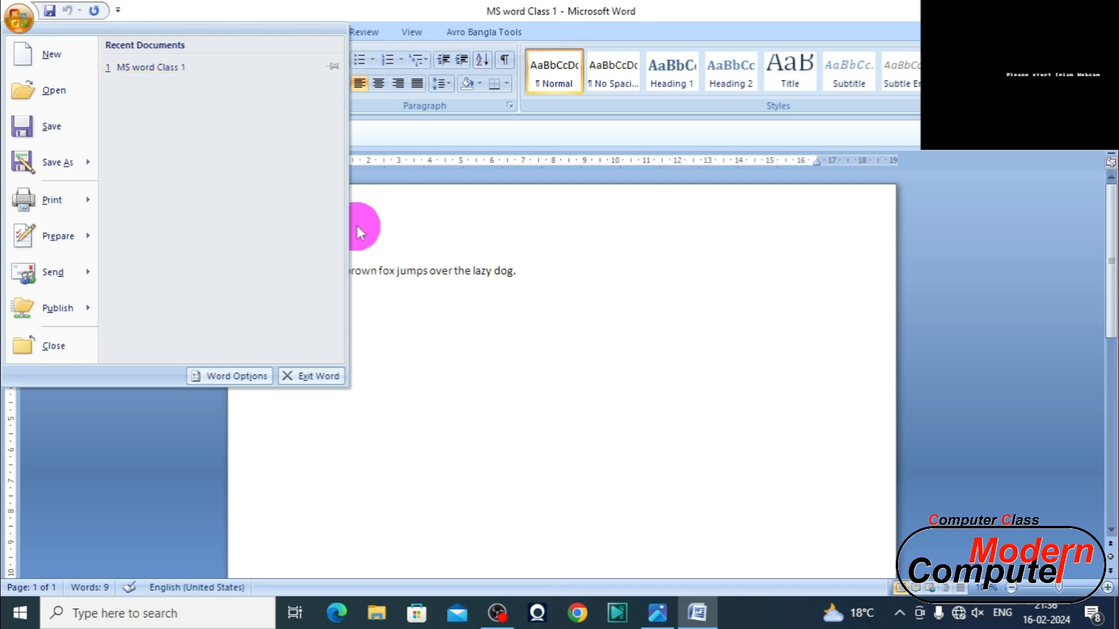
pyautogui.click(61, 347)
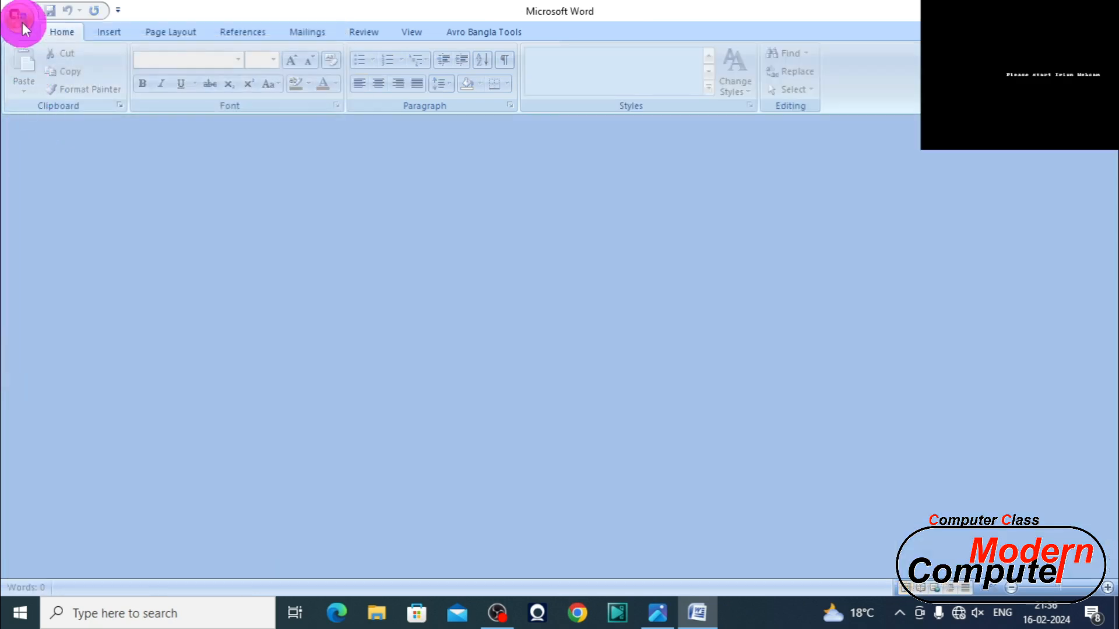
# - Bring up the Open dialog, select MS word Class 1 in Documents and cancel, and bring up and cancel the dialog once more
pyautogui.click(21, 24)
pyautogui.click(53, 92)
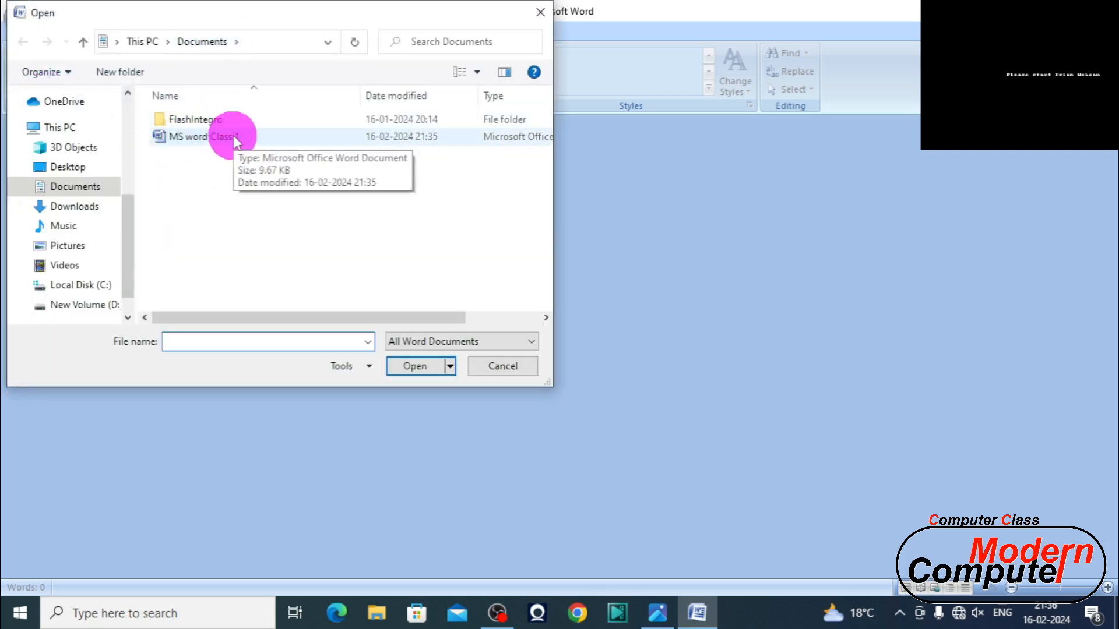
pyautogui.click(233, 137)
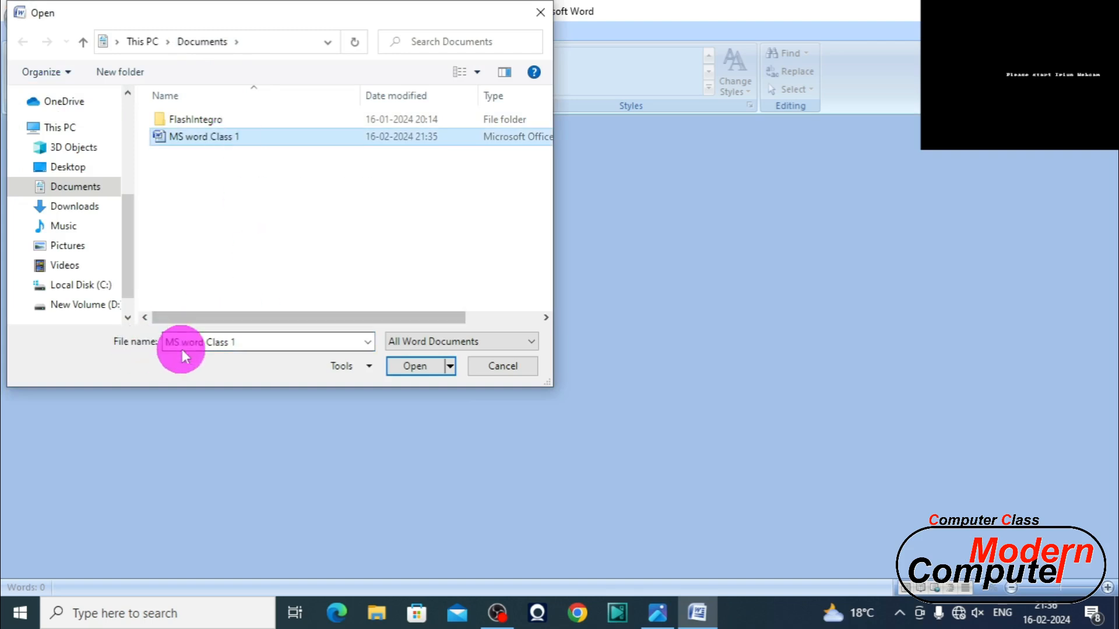
pyautogui.click(503, 359)
pyautogui.click(18, 16)
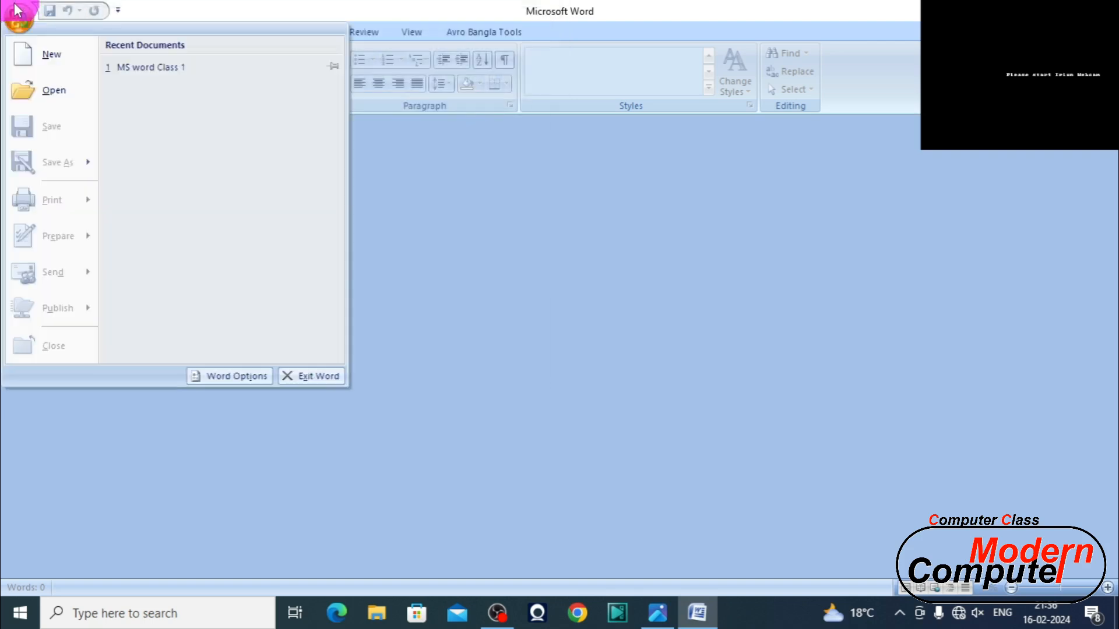
pyautogui.click(51, 96)
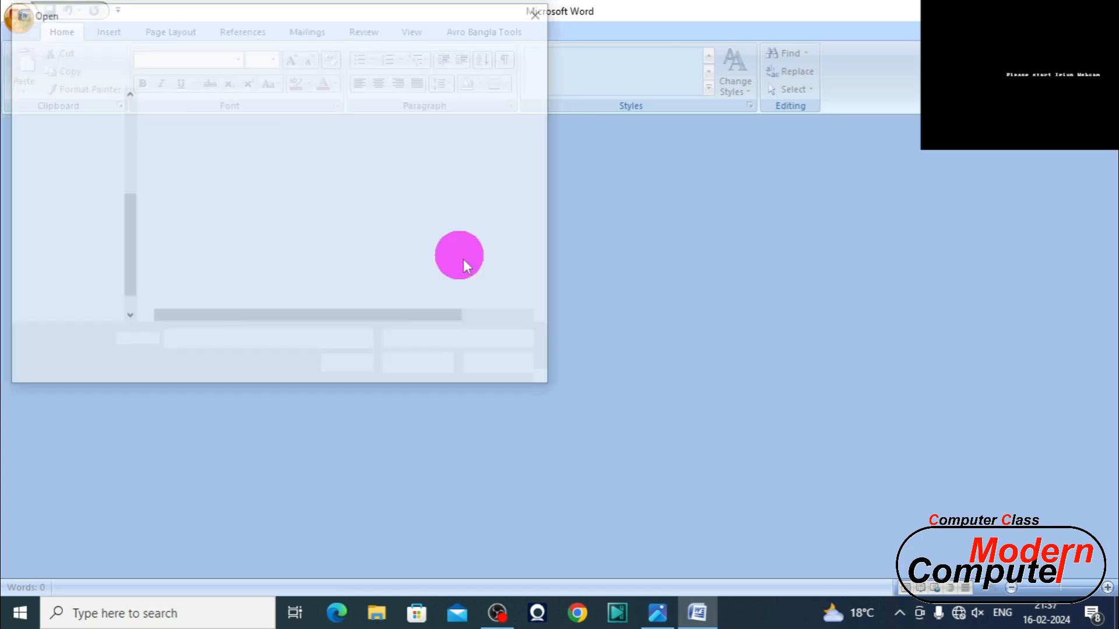
pyautogui.click(517, 360)
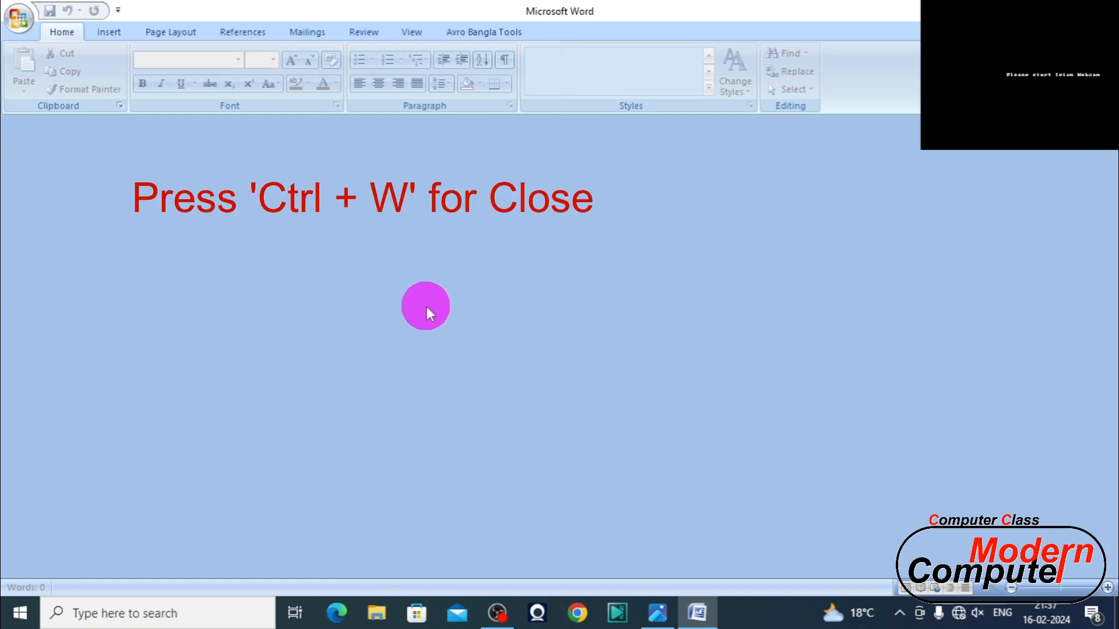
# - Switch to the keyboard picture what-is-keyboard.png to examine the keys of the close shortcut, and return to Word
pyautogui.click(658, 611)
pyautogui.scroll(2, 56, 460)
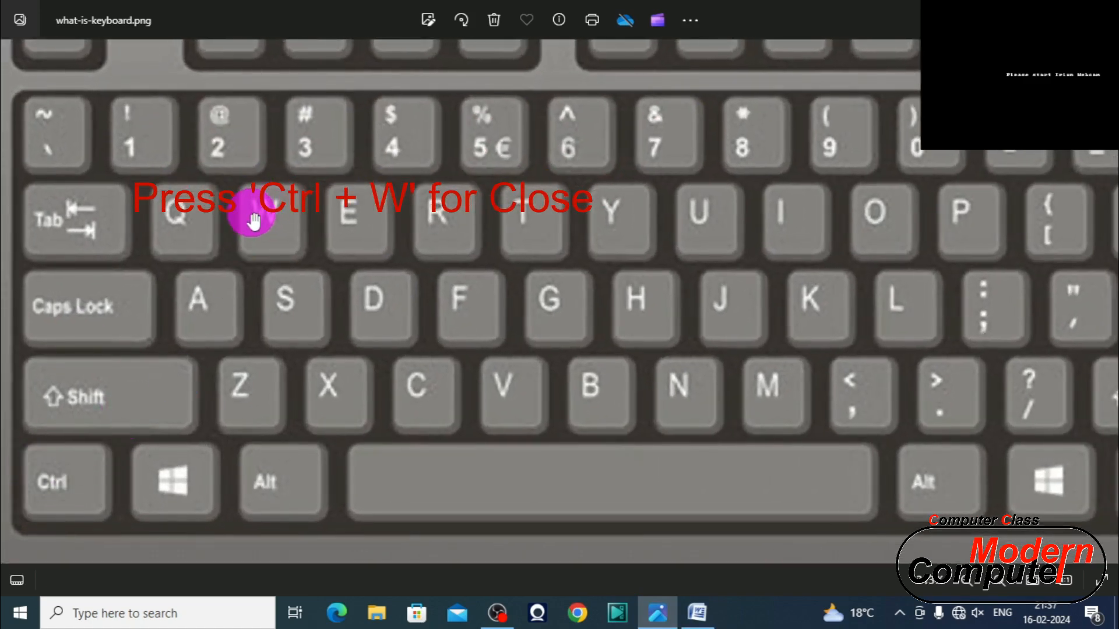
pyautogui.scroll(-3, 254, 221)
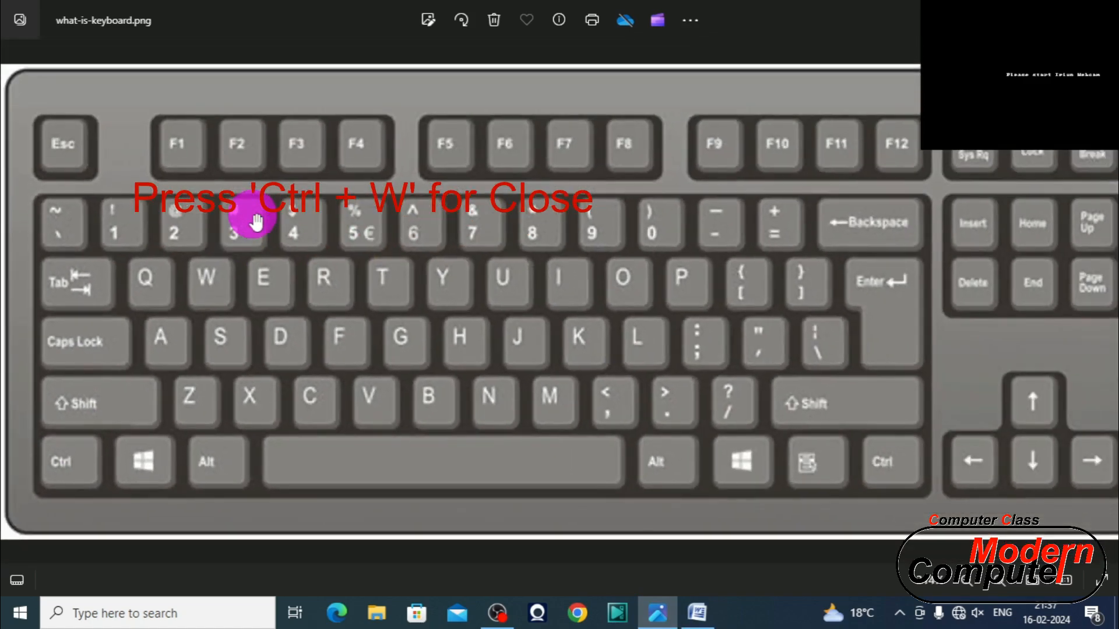
pyautogui.click(697, 612)
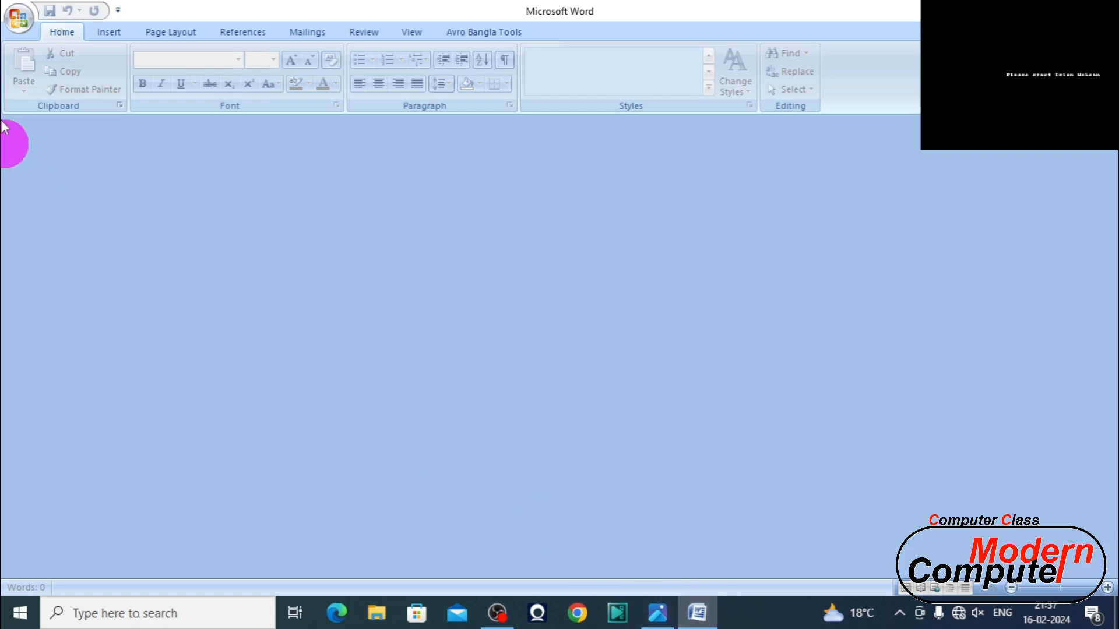
# - Bring up and dismiss the Open dialog, and examine the open shortcut's keys in the keyboard picture before returning to Word
pyautogui.click(19, 17)
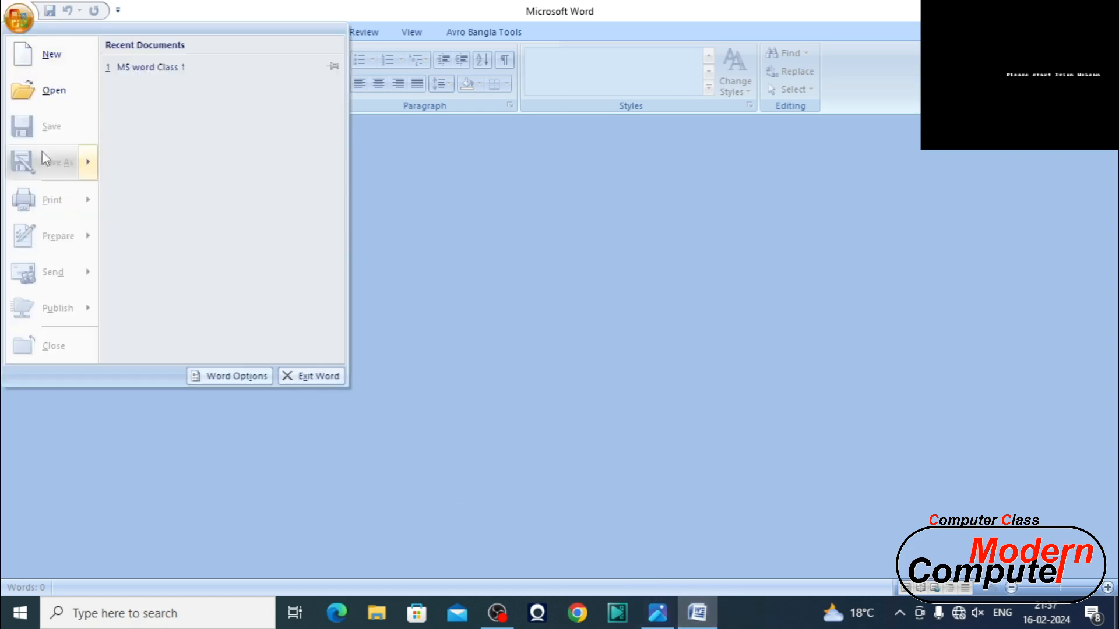
pyautogui.click(35, 92)
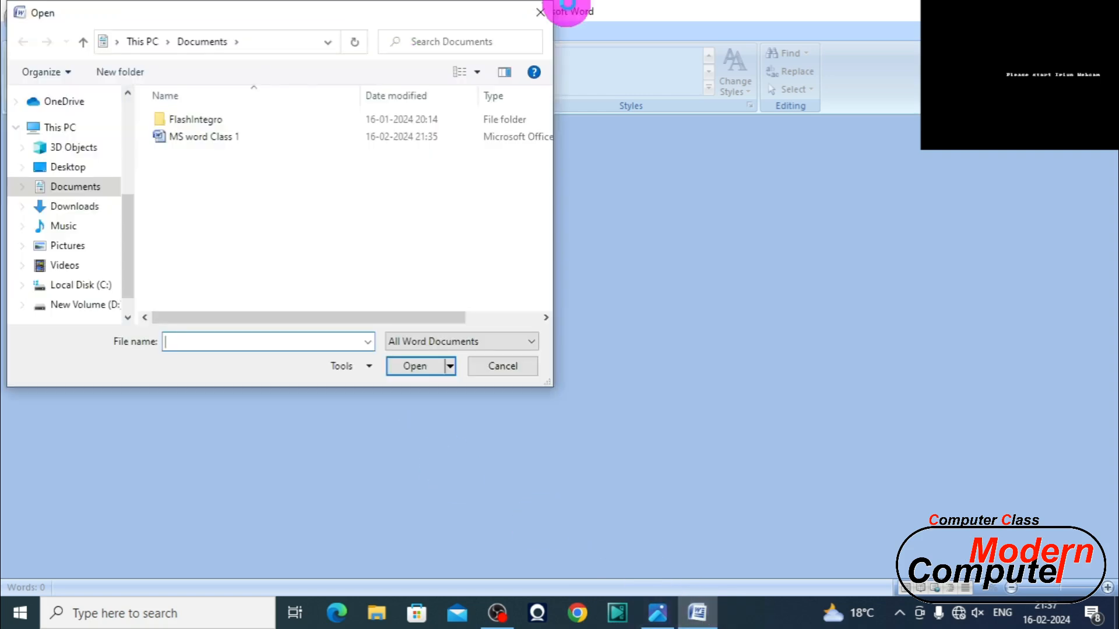
pyautogui.click(540, 11)
pyautogui.click(657, 613)
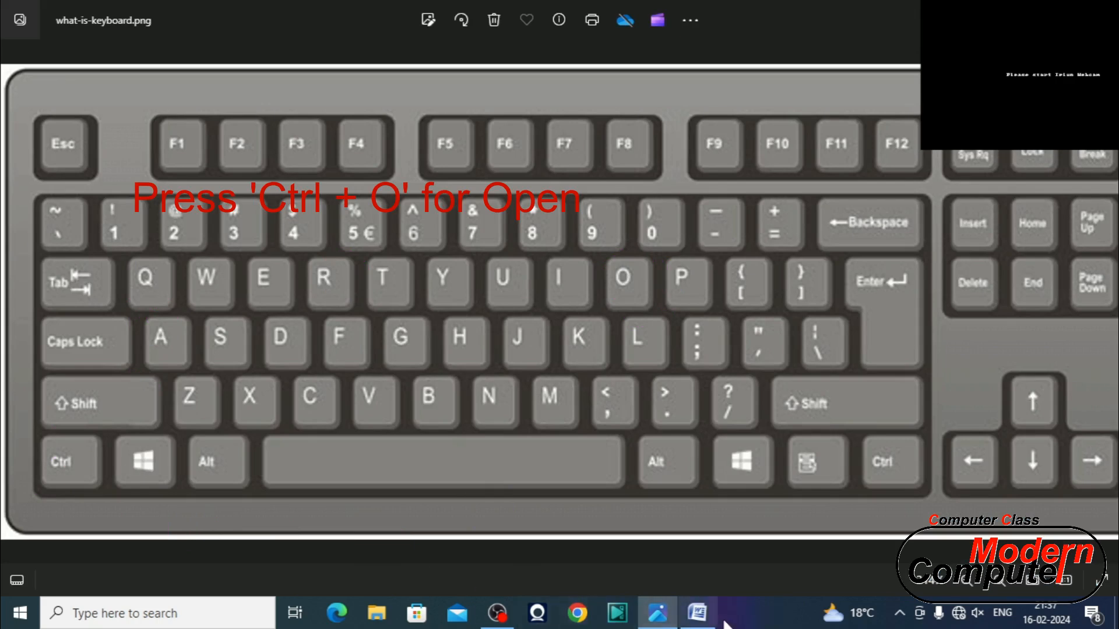
pyautogui.click(697, 613)
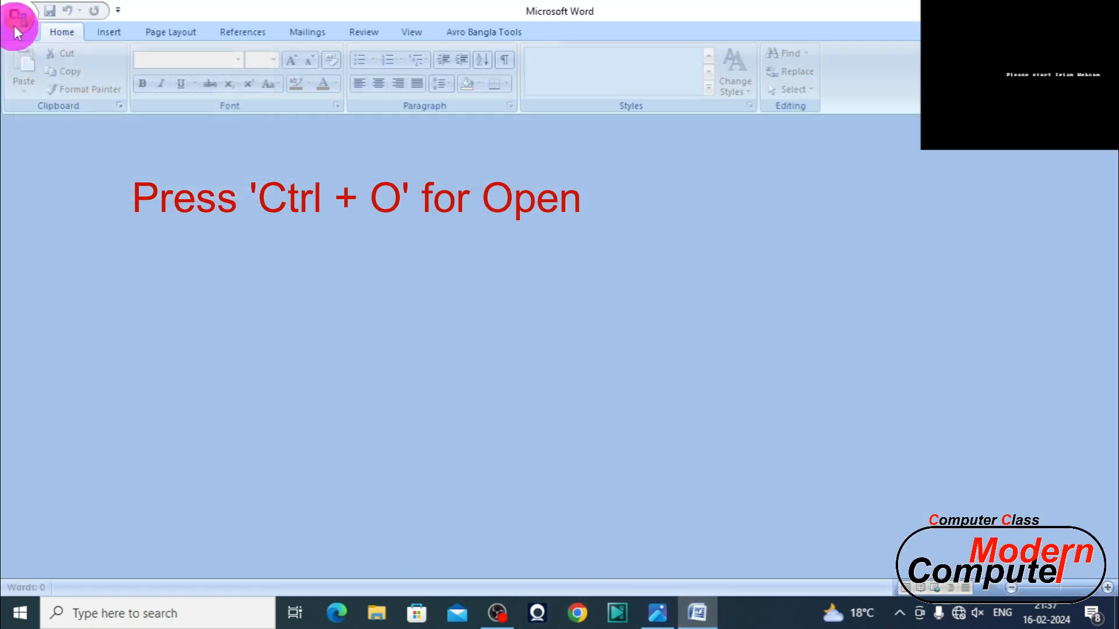
# - Bring up and dismiss the Open dialog, and open MS word Class 1 from Documents before closing the document again
pyautogui.hotkey('ctrl', 'o')
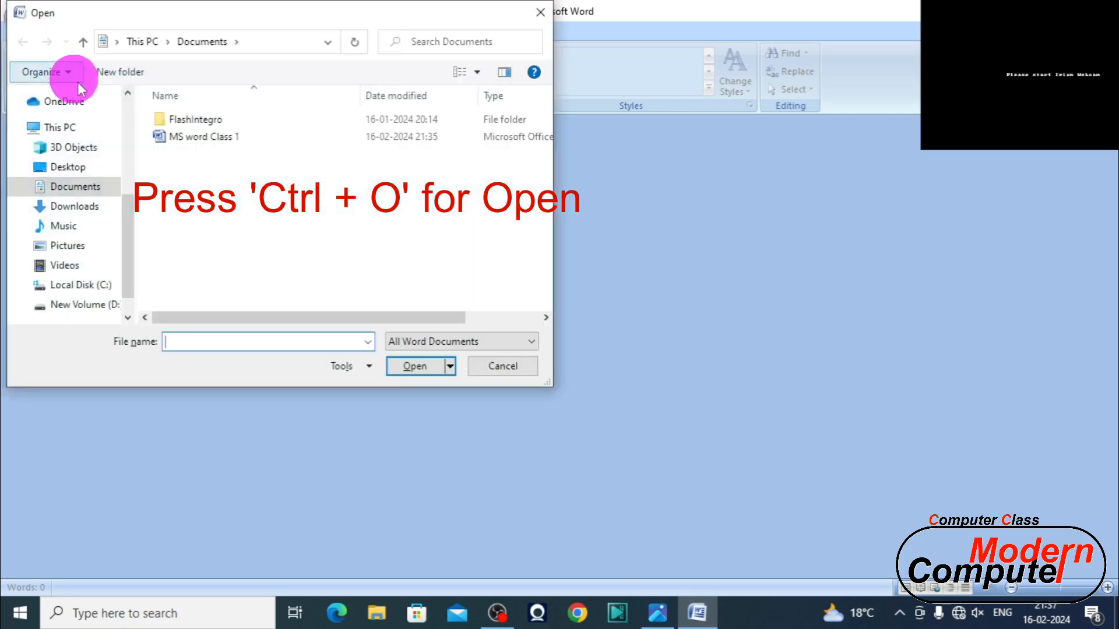
pyautogui.click(541, 12)
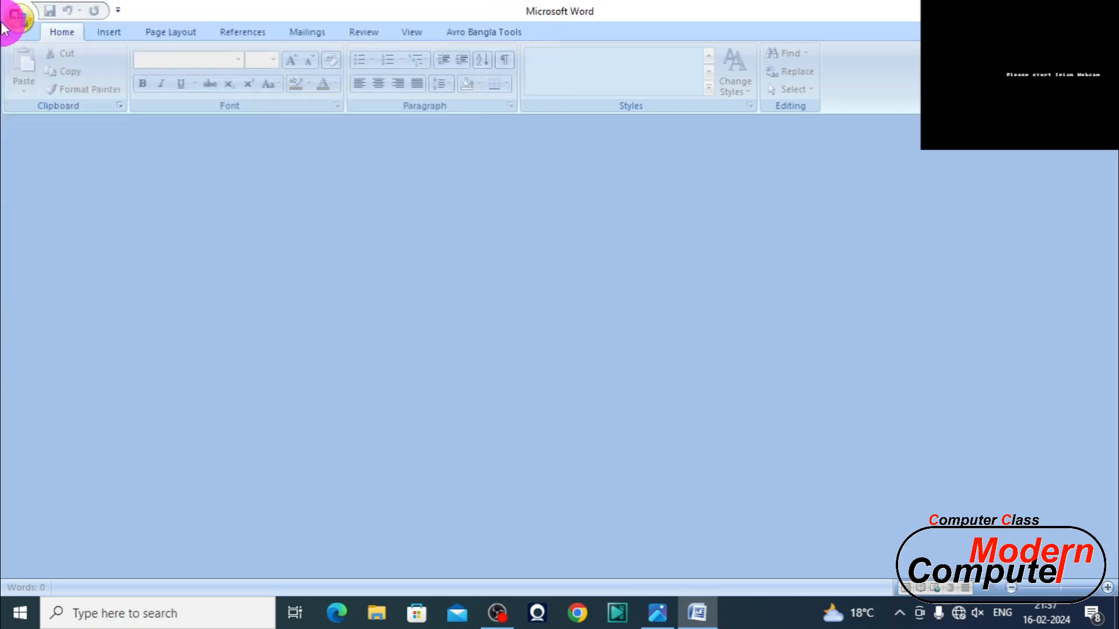
pyautogui.click(7, 21)
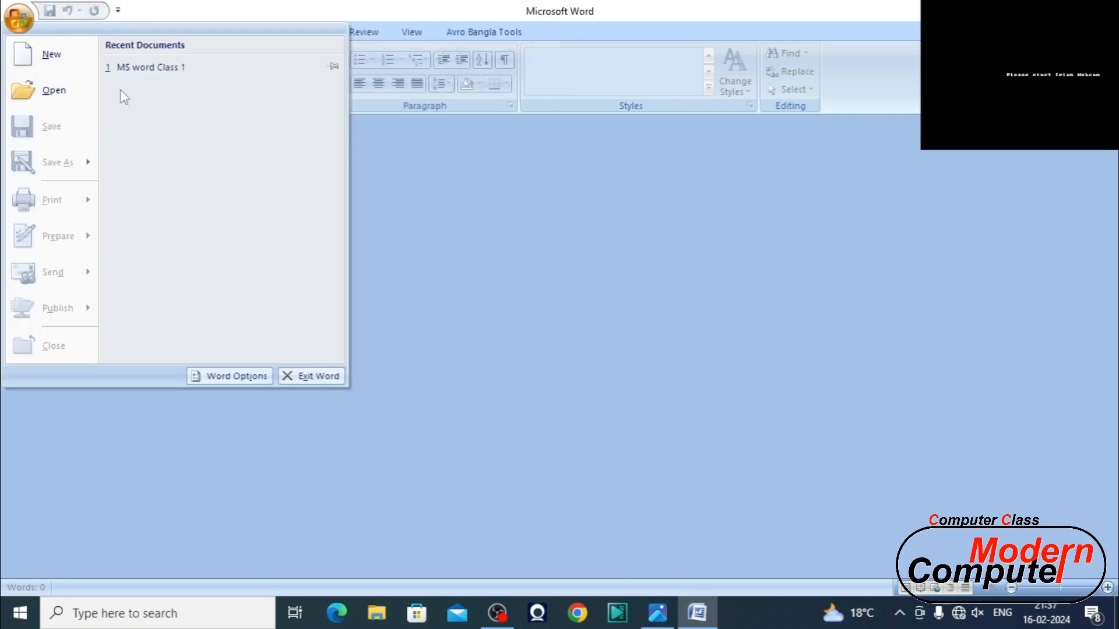
pyautogui.click(69, 89)
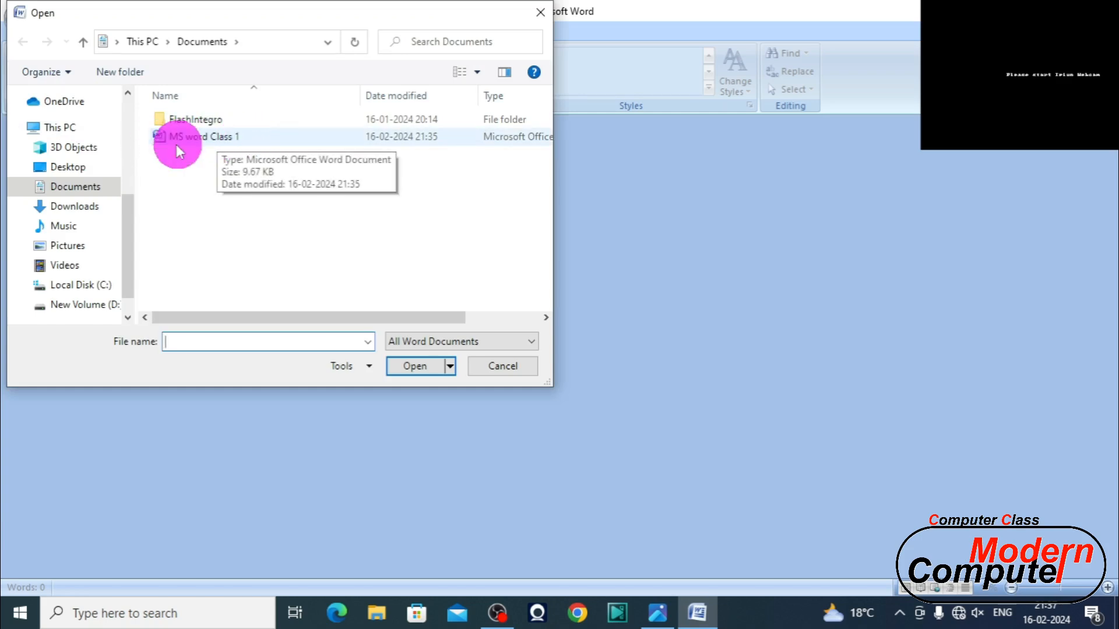
pyautogui.click(232, 140)
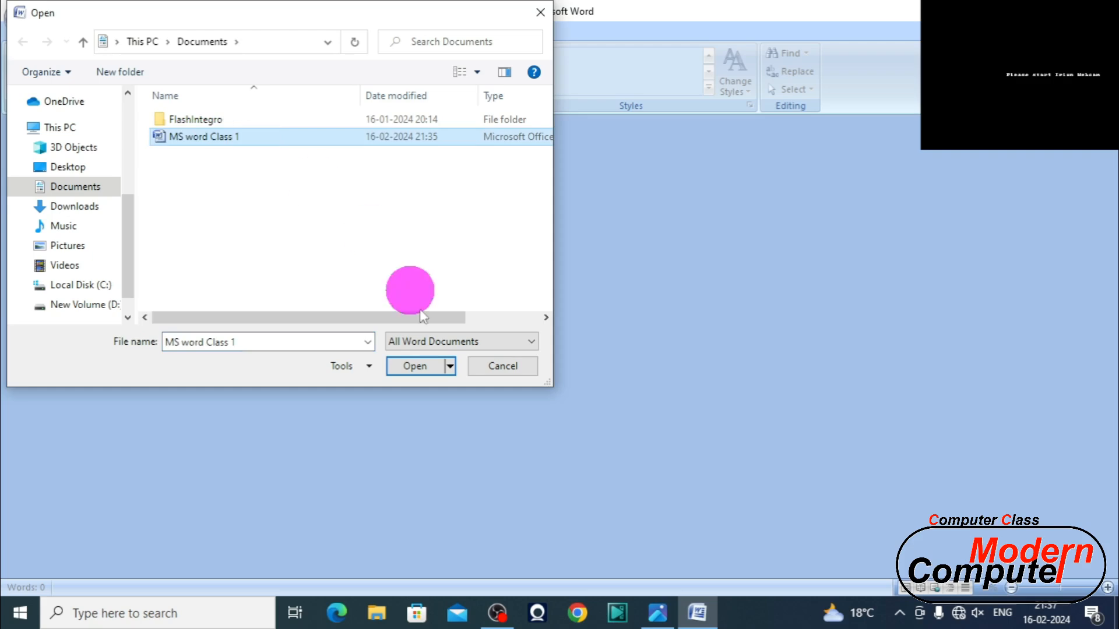
pyautogui.click(417, 373)
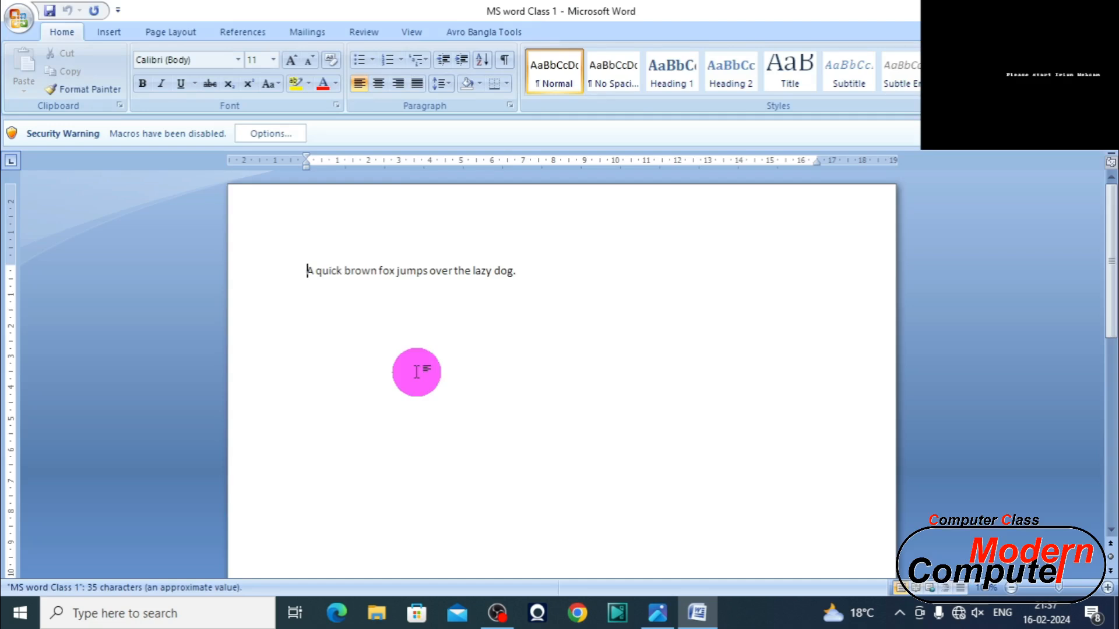
pyautogui.hotkey('ctrl', 'w')
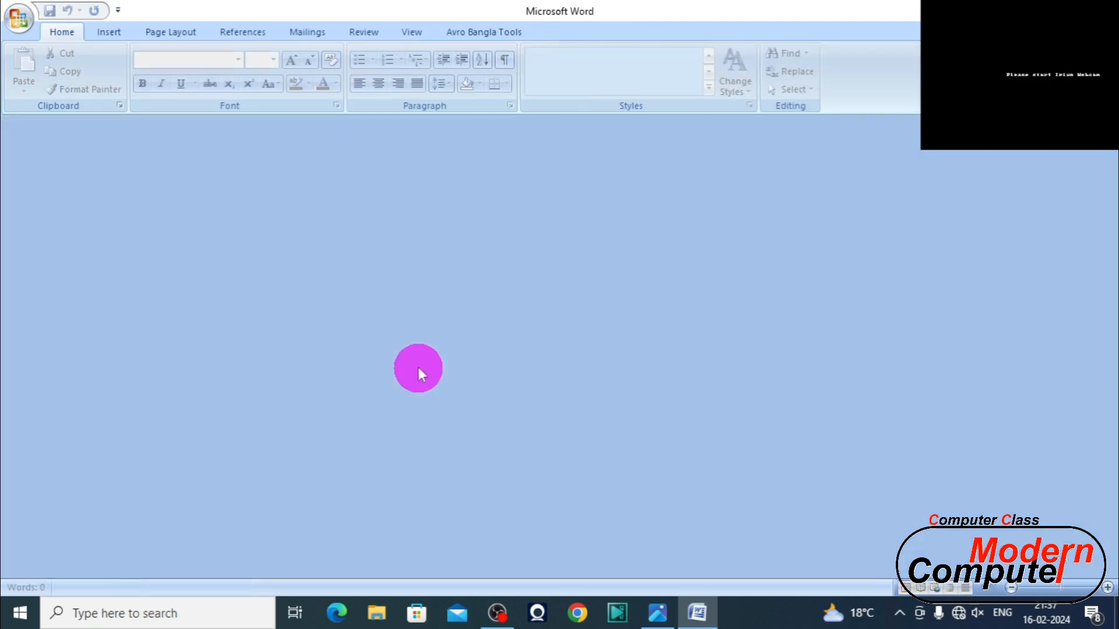
# - Reopen MS word Class 1 from the Documents folder using the Open dialog
pyautogui.hotkey('ctrl', 'o')
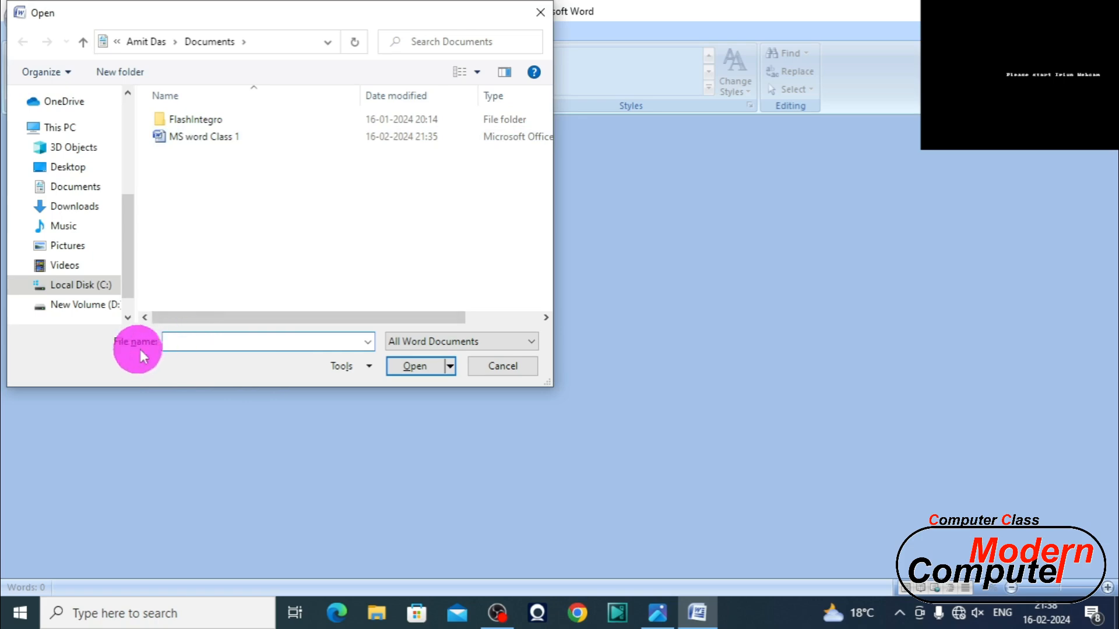
pyautogui.click(192, 140)
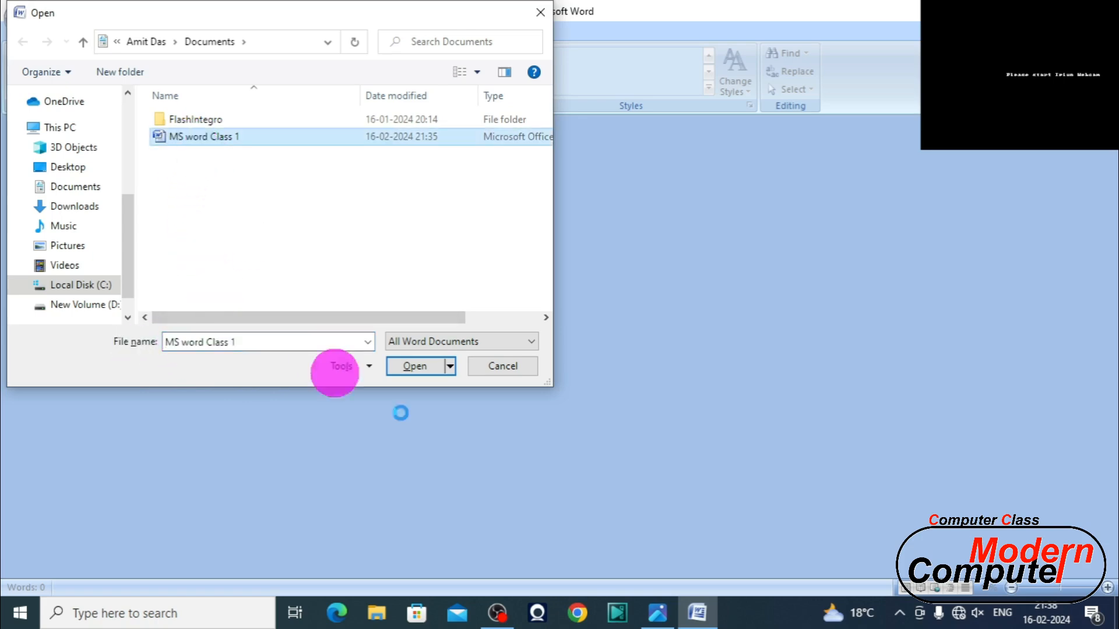
pyautogui.click(401, 367)
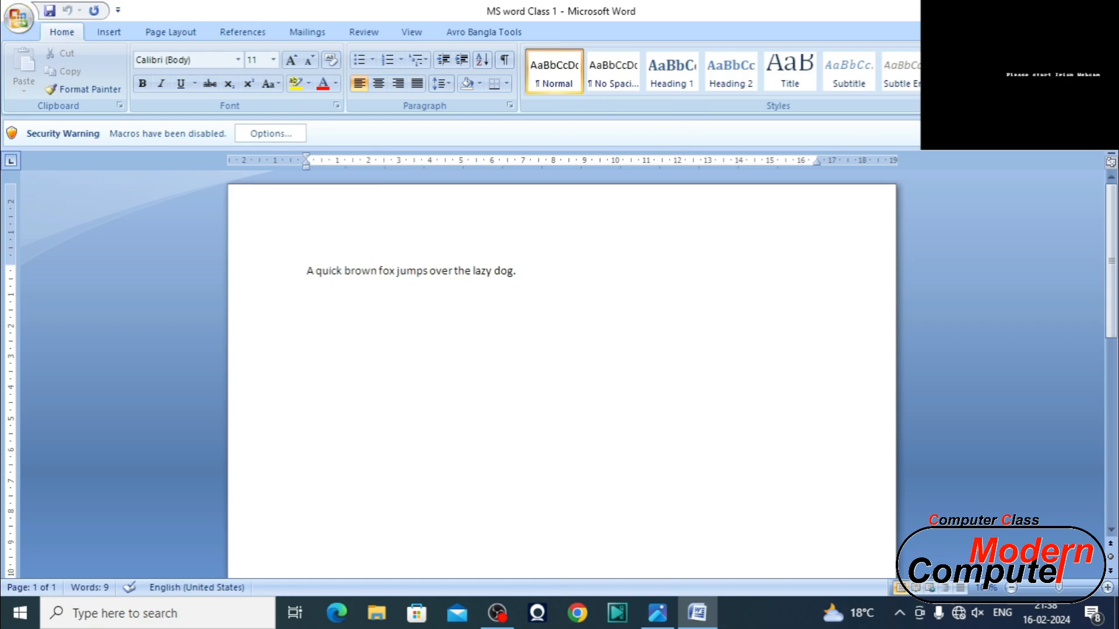
# - Exit Word and minimize the keyboard picture what-is-keyboard.png to reach the desktop
pyautogui.click(18, 18)
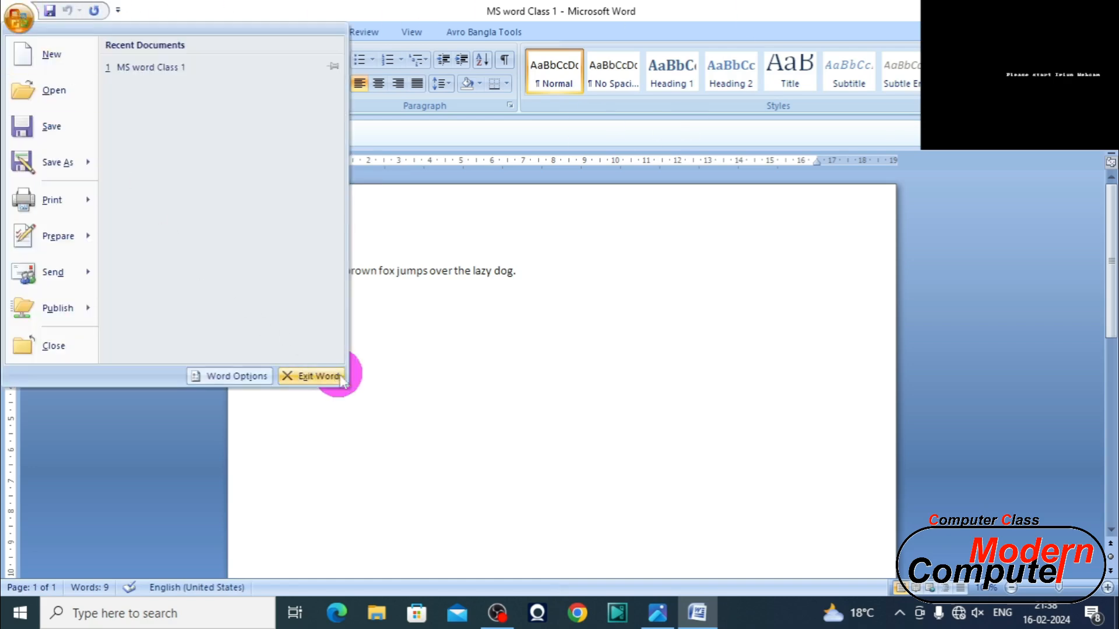
pyautogui.click(309, 378)
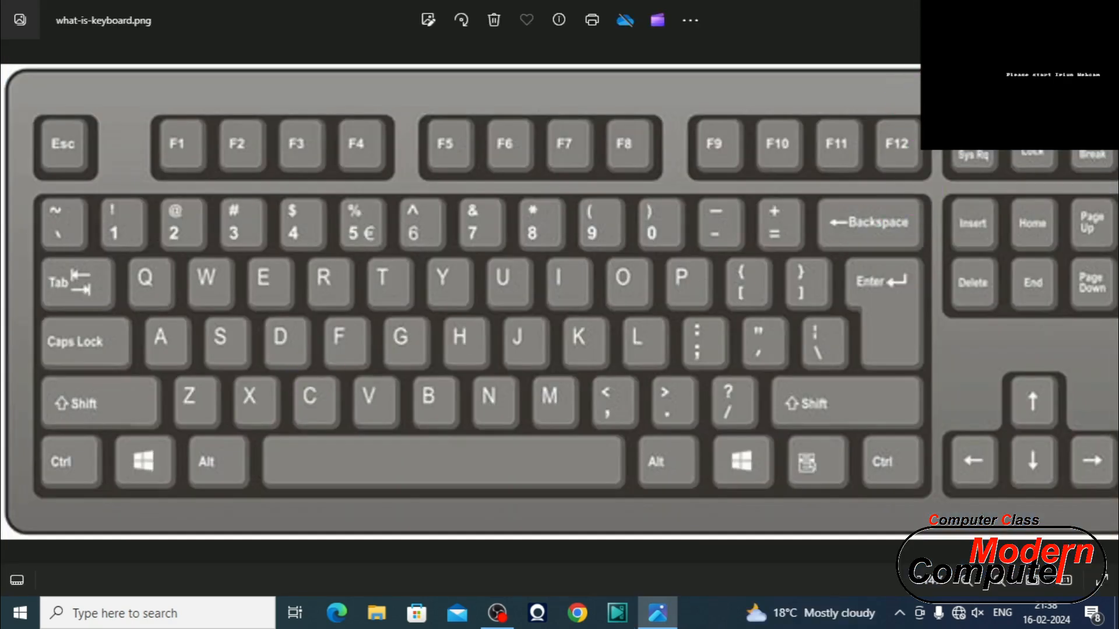
pyautogui.click(1024, 12)
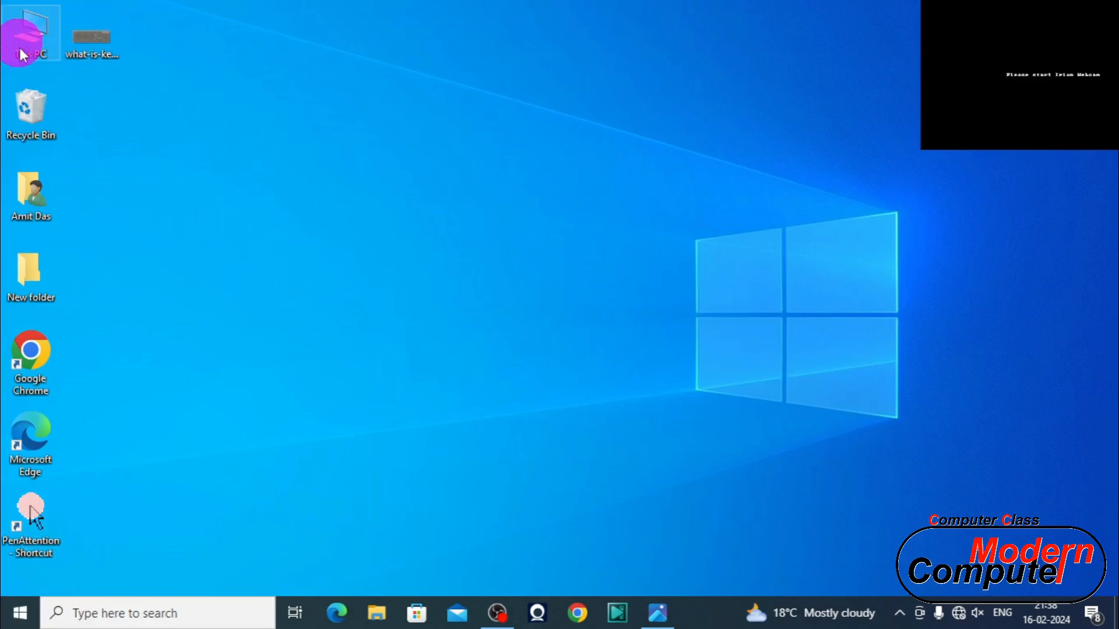
# - Open This PC from the desktop and close it, and reopen it in a maximized window
pyautogui.doubleClick(41, 34)
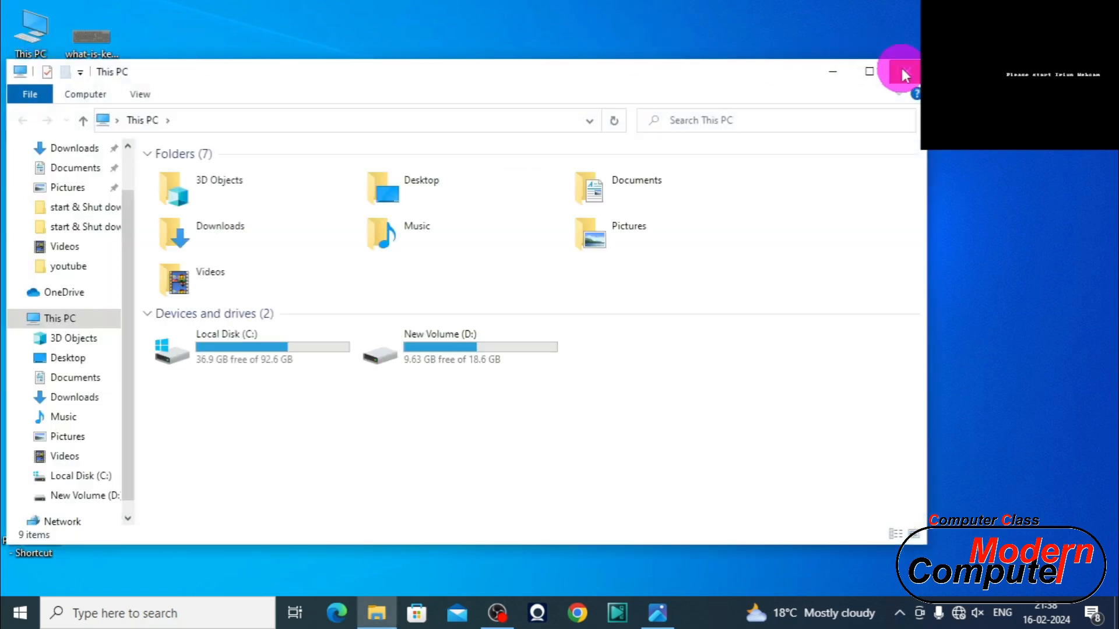
pyautogui.click(905, 75)
pyautogui.rightClick(36, 27)
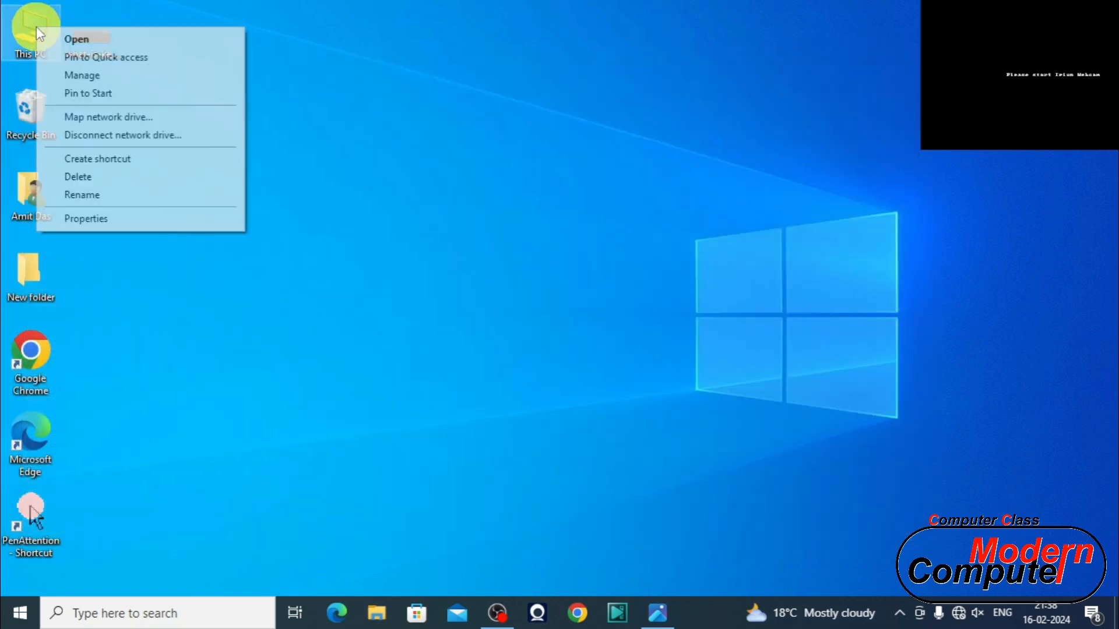
pyautogui.click(83, 42)
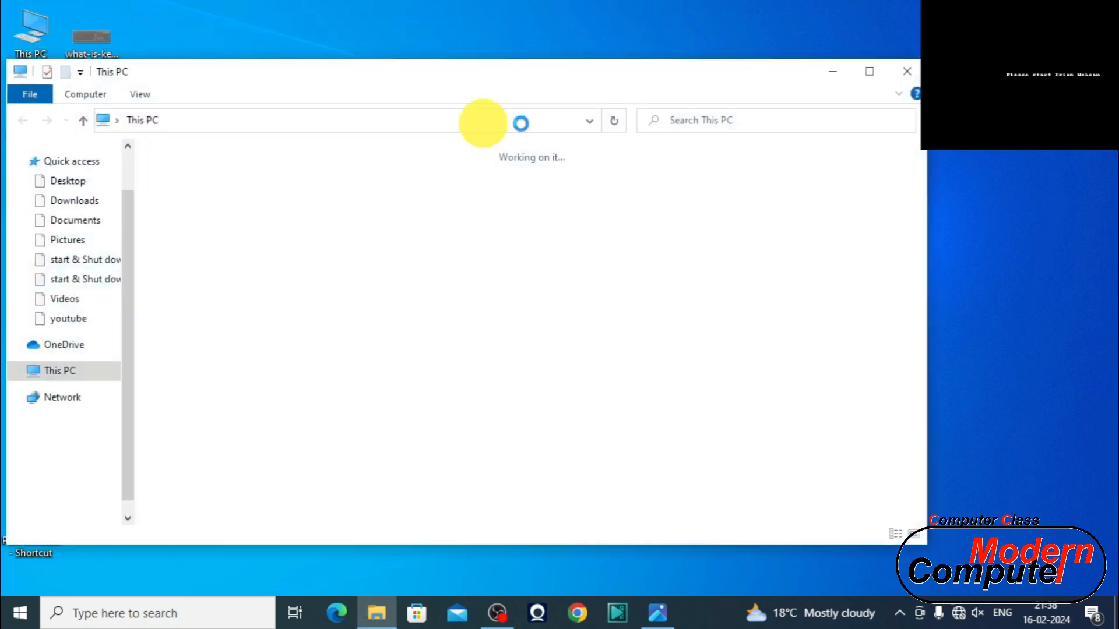
pyautogui.click(869, 72)
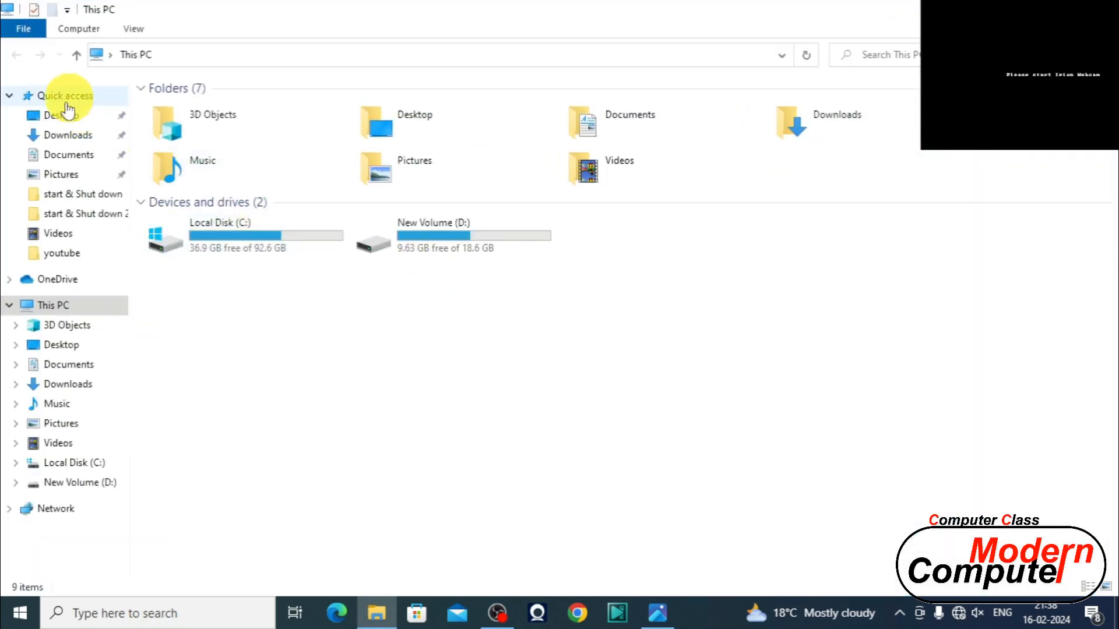
# - Open MS word Class 1 from the Documents folder in File Explorer, and close both Word and File Explorer
pyautogui.click(63, 158)
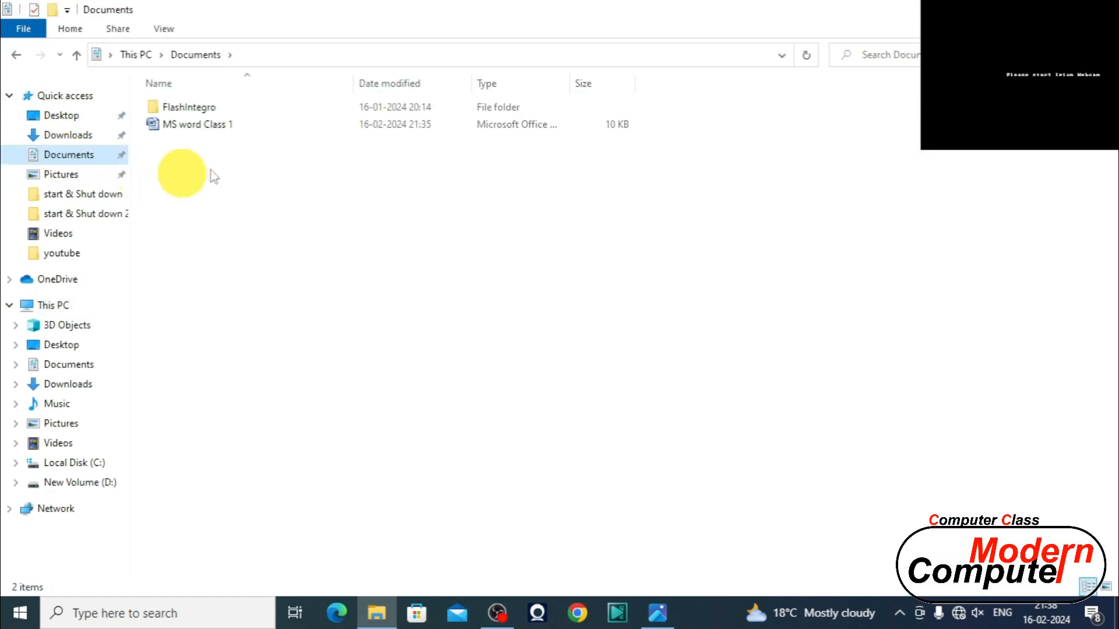
pyautogui.doubleClick(205, 132)
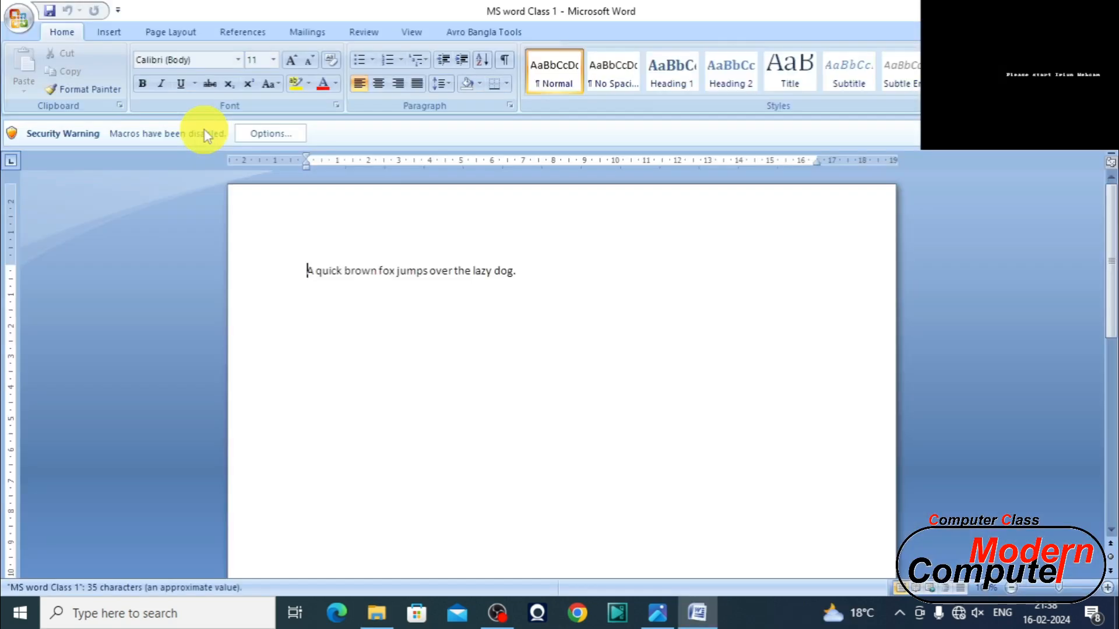
pyautogui.click(1103, 10)
pyautogui.click(1102, 11)
# - Search Windows for "ms word" and open the MS word Class 1 document from the results
pyautogui.click(80, 615)
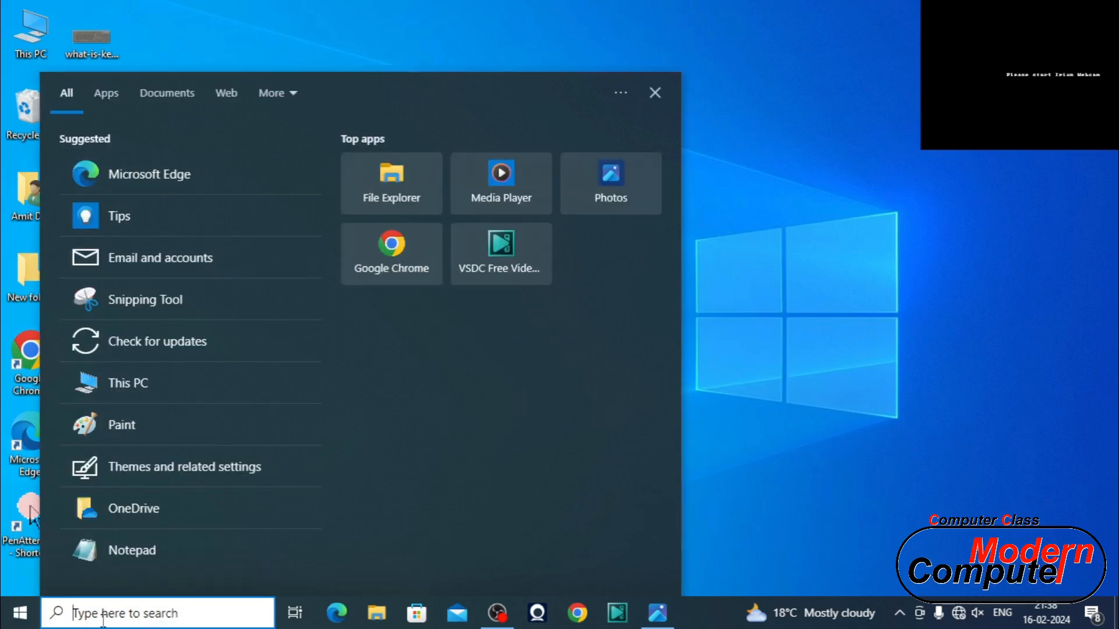
pyautogui.write('m')
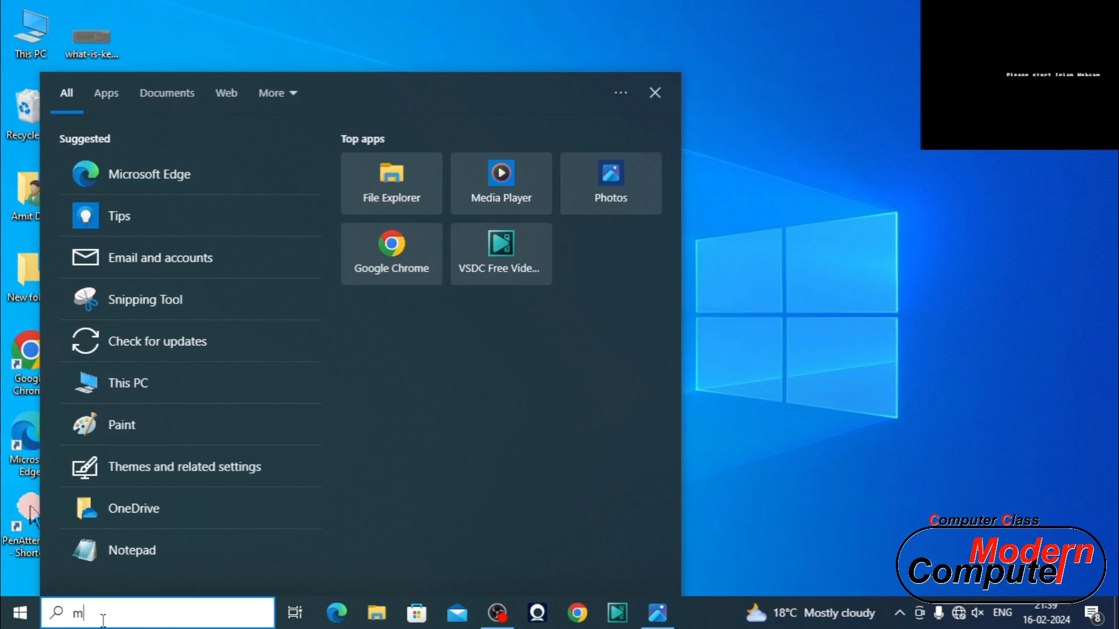
pyautogui.write('s word')
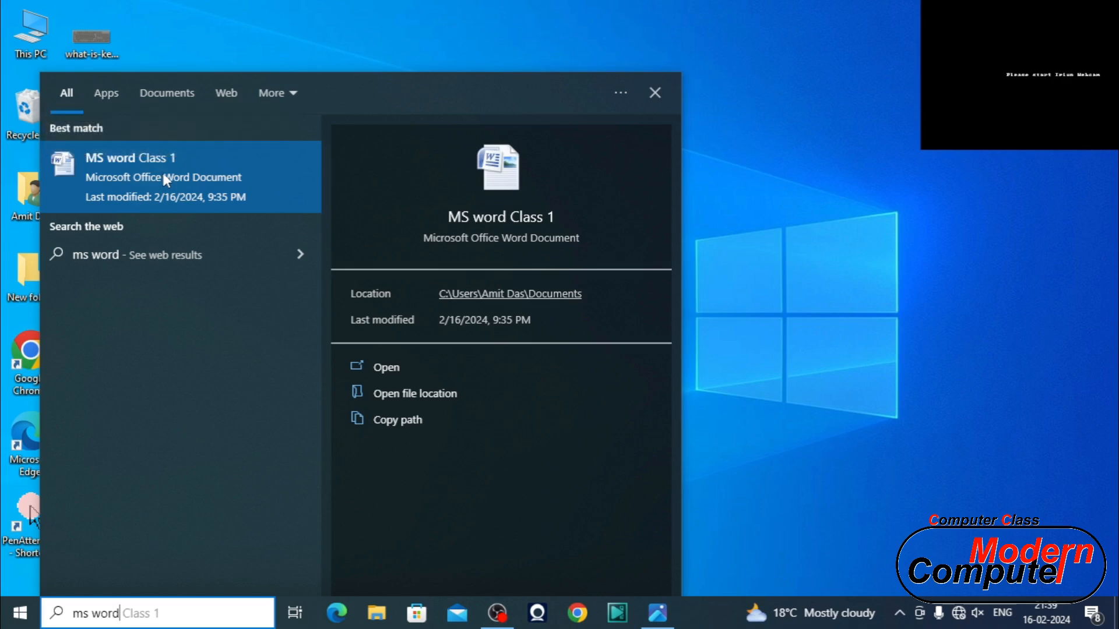
pyautogui.click(156, 202)
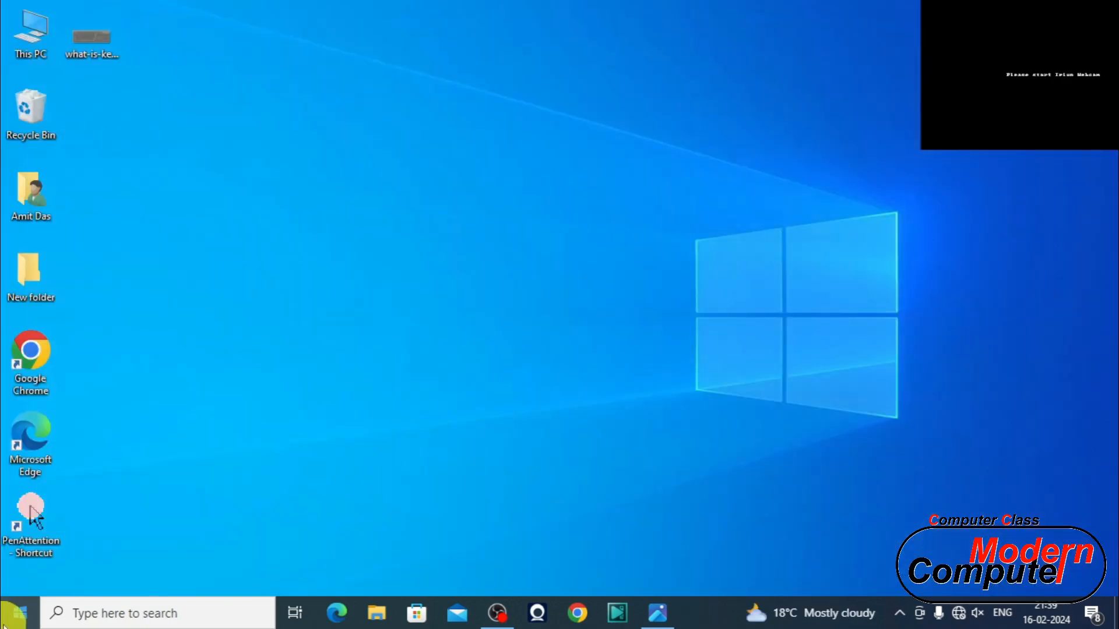
# - Launch Microsoft Office Word 2007 from the Microsoft Office programs in Start, and close its blank document window
pyautogui.click(19, 618)
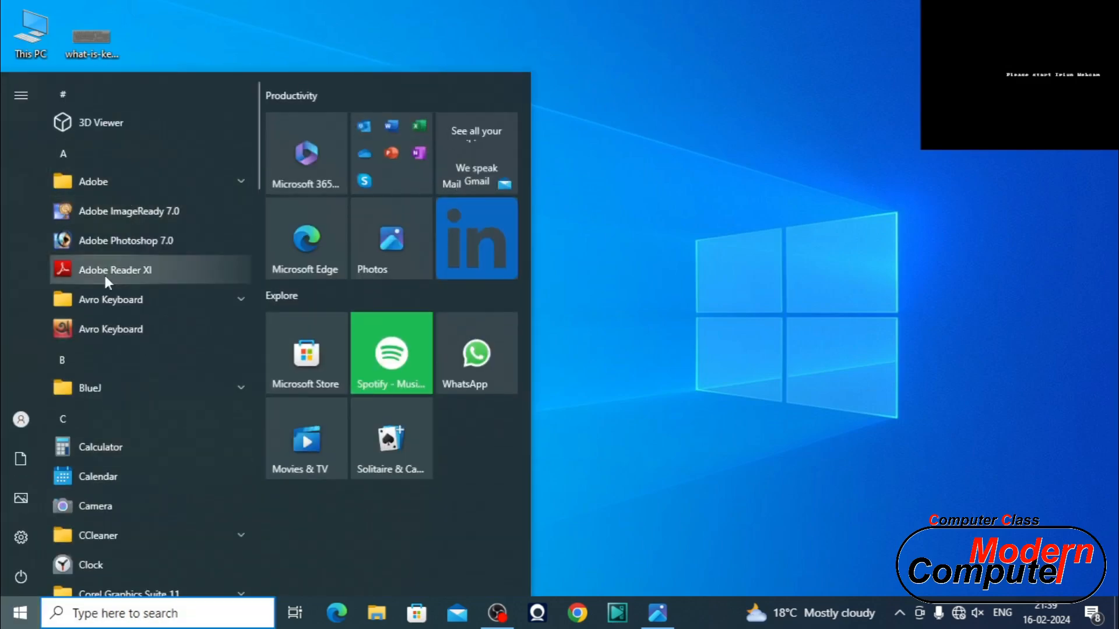
pyautogui.scroll(-10, 116, 456)
pyautogui.scroll(-5, 115, 456)
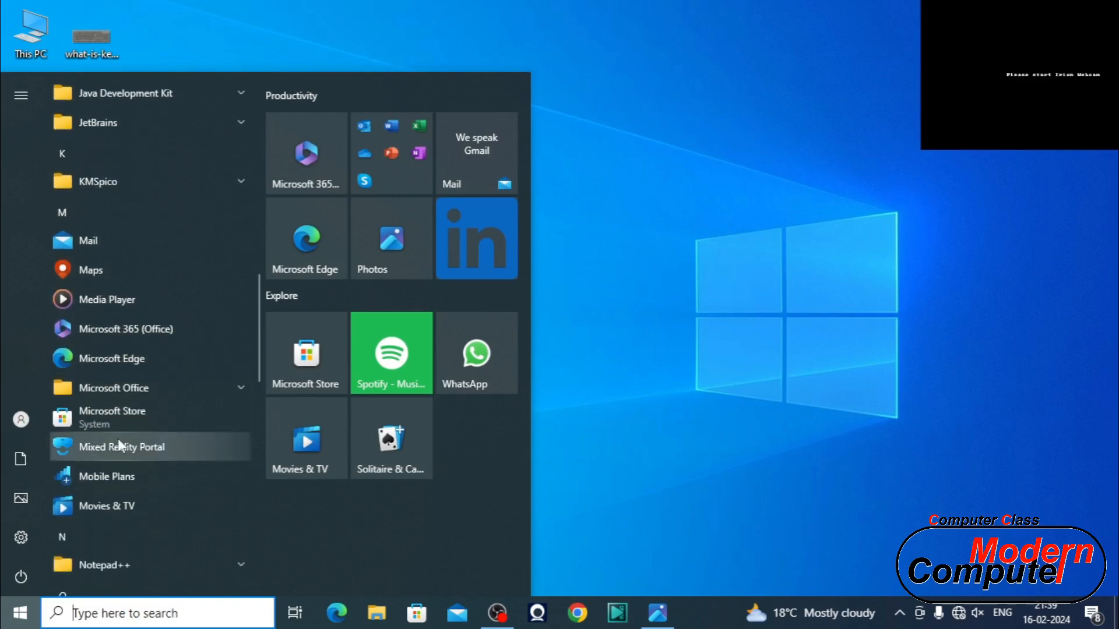
pyautogui.click(127, 390)
pyautogui.scroll(-3, 126, 392)
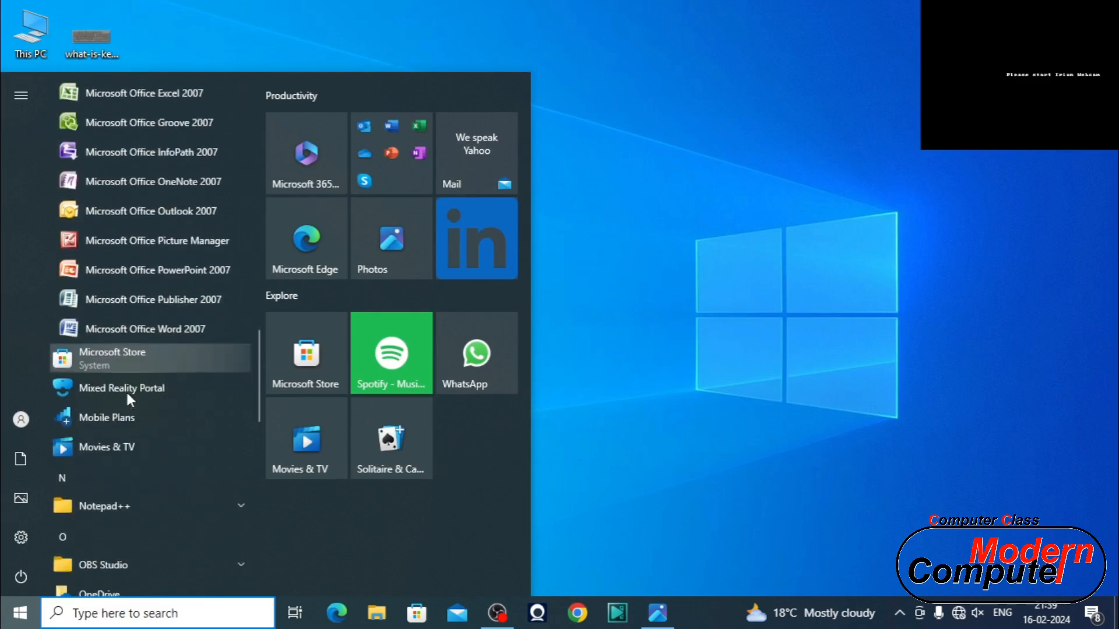
pyautogui.click(198, 332)
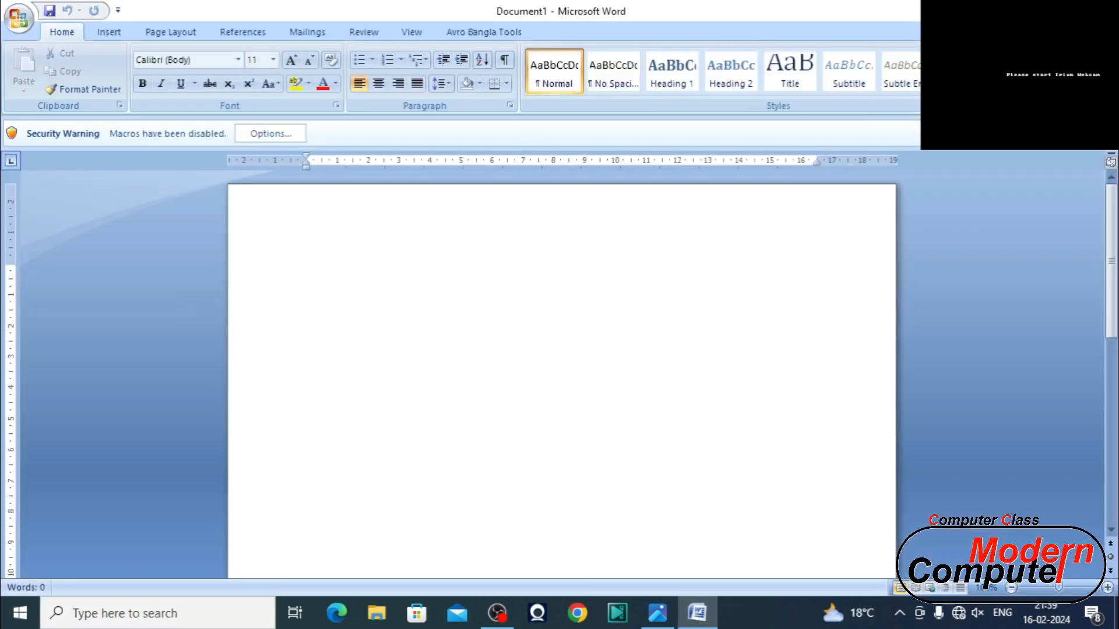
pyautogui.click(1105, 10)
# - Search Windows for "word" and launch Microsoft Office Word 2007 from the results
pyautogui.click(104, 618)
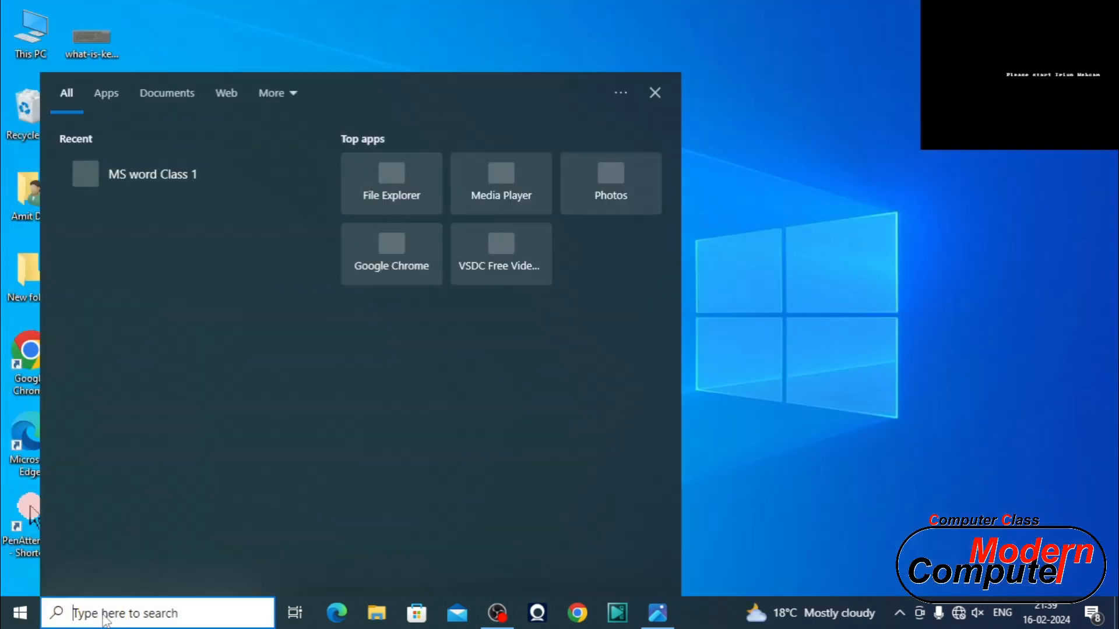
pyautogui.write('w')
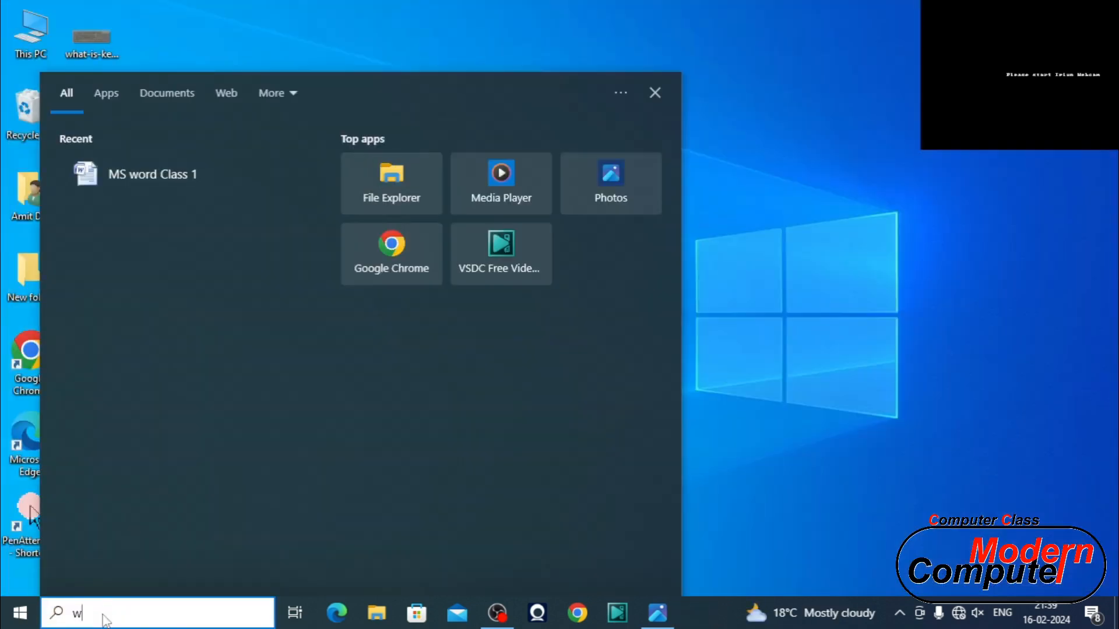
pyautogui.write('ord')
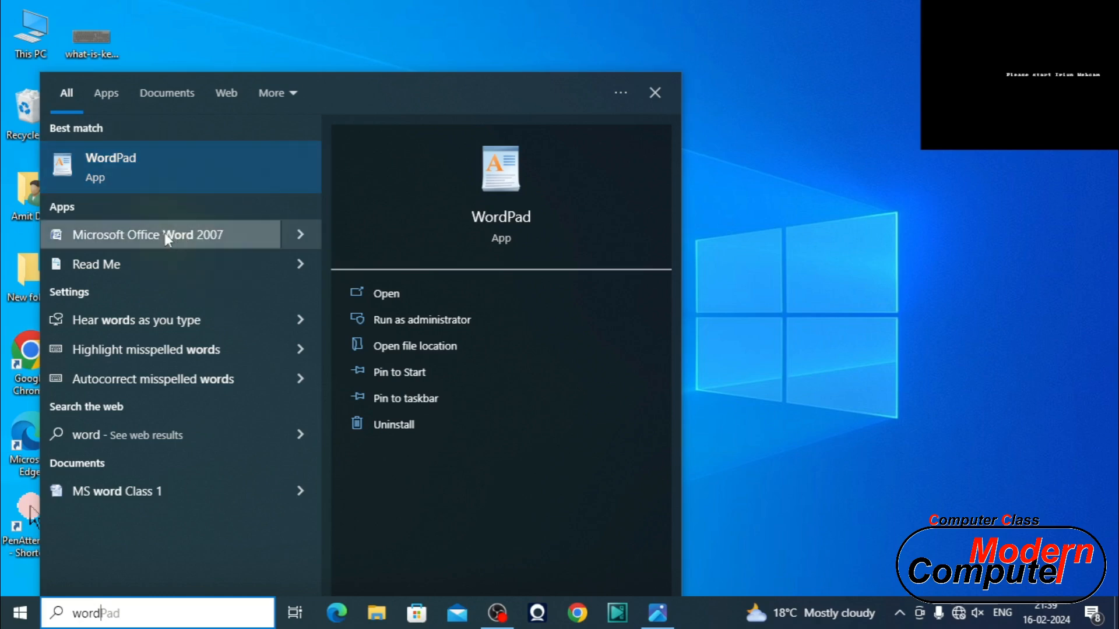
pyautogui.click(212, 238)
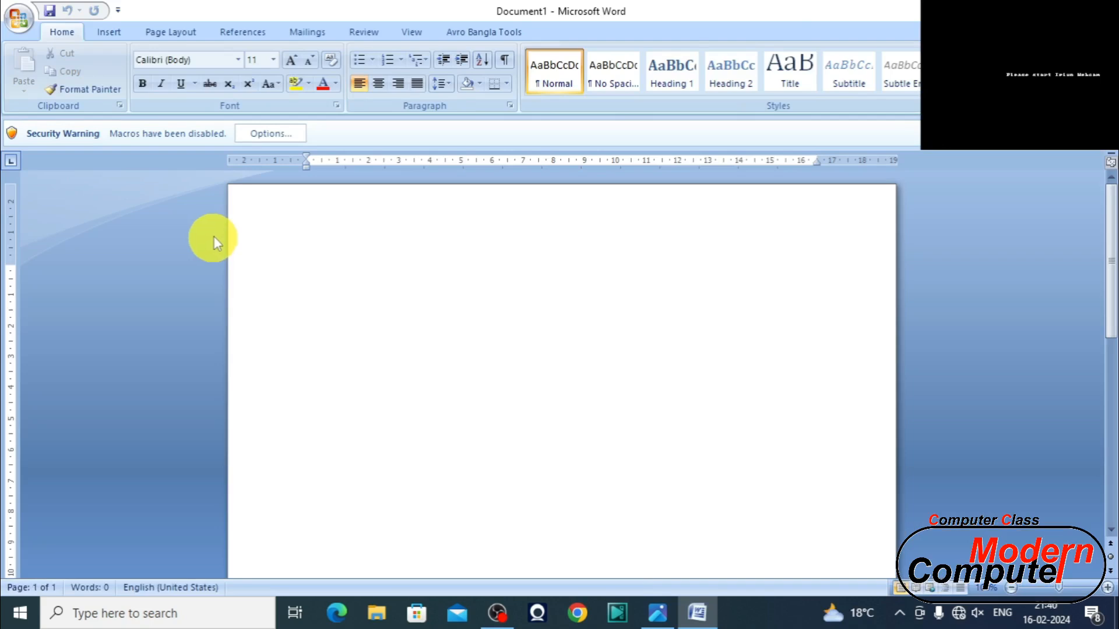
# - Open MS word Class 1 from the Documents folder using Word's Open dialog
pyautogui.click(18, 18)
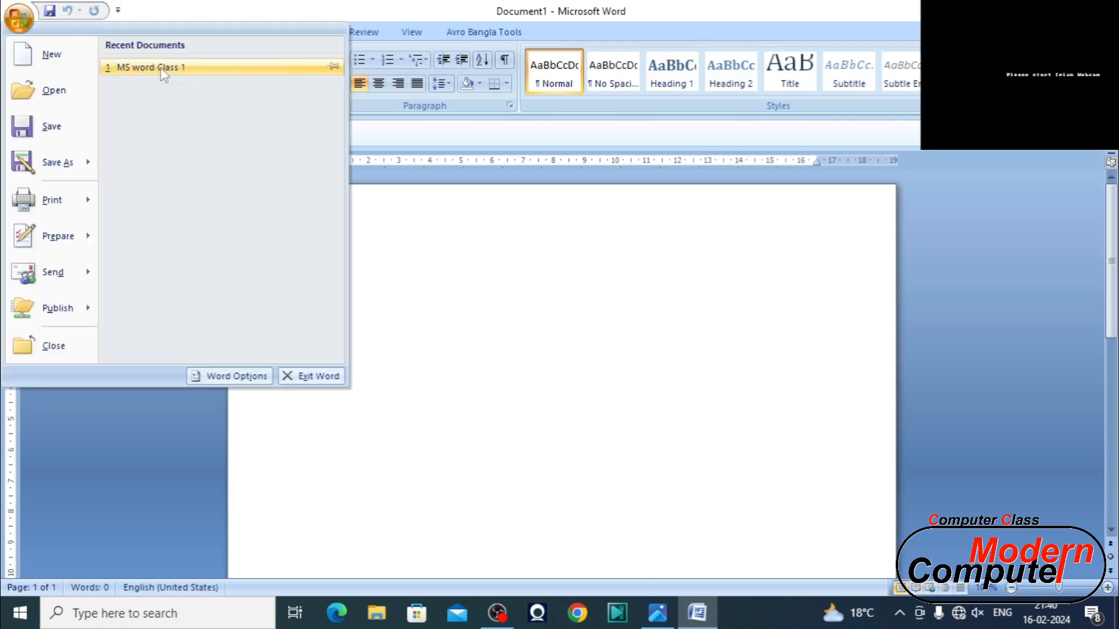
pyautogui.click(51, 92)
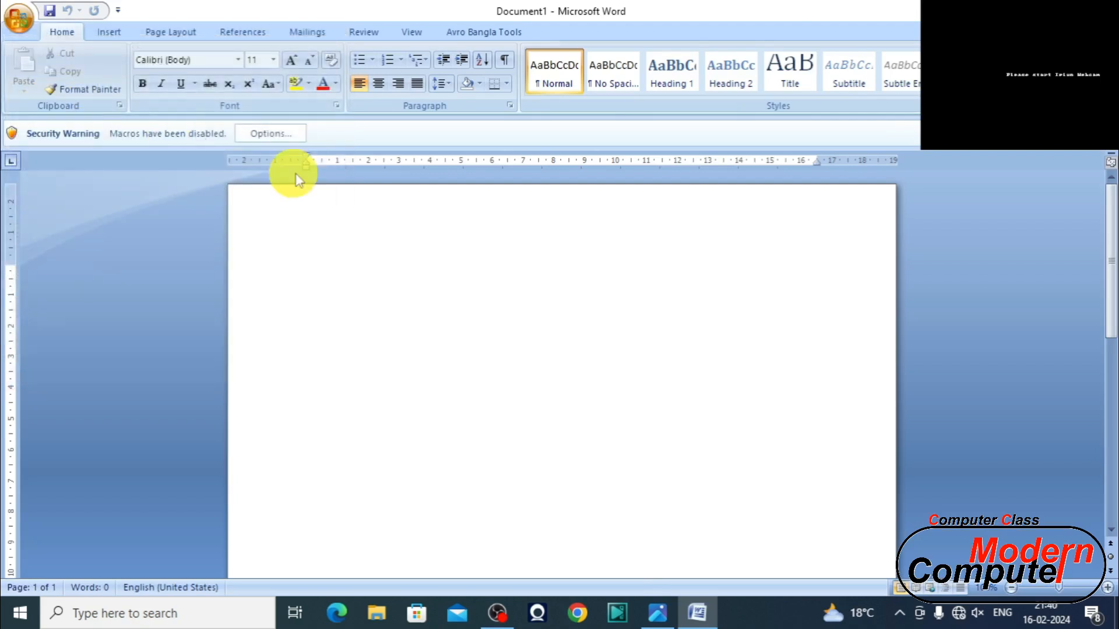
pyautogui.click(212, 142)
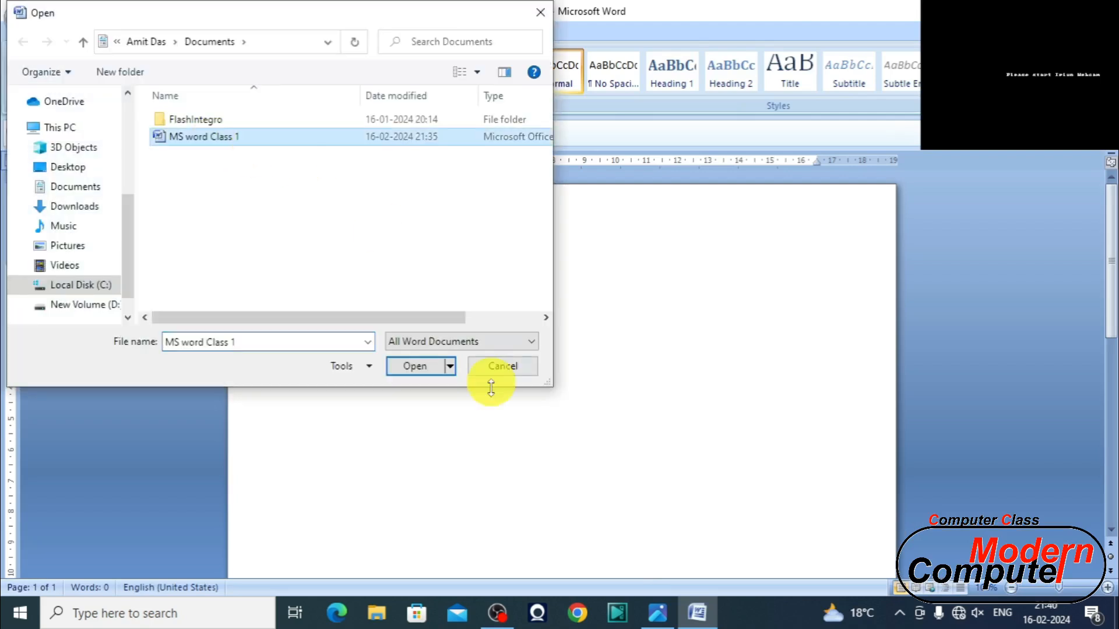
pyautogui.click(417, 364)
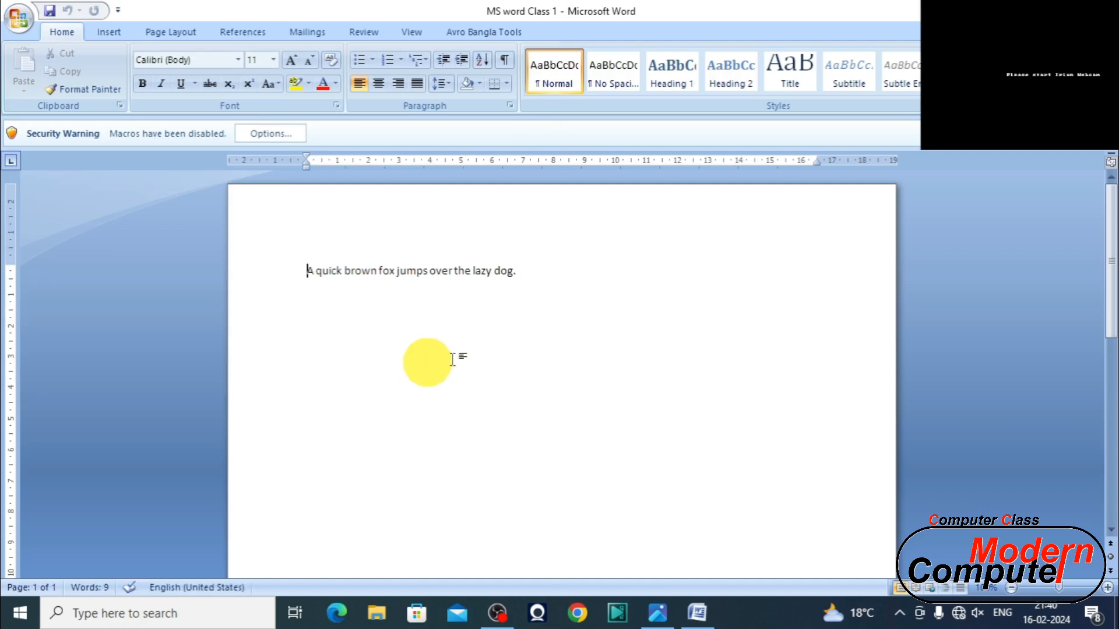
pyautogui.moveTo(521, 273); pyautogui.dragTo(310, 275)
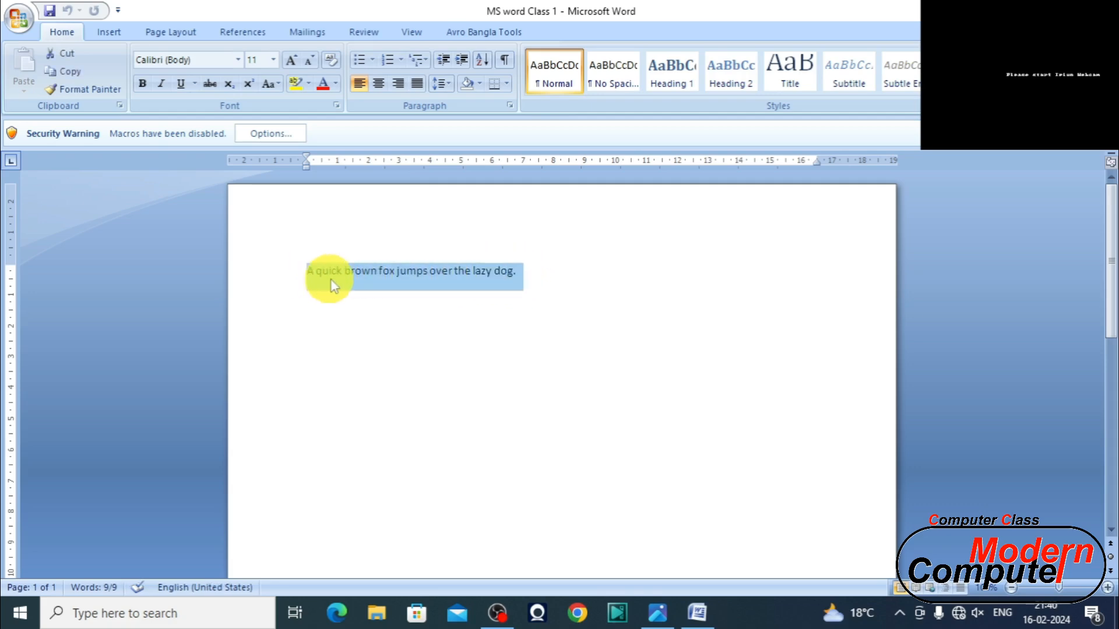
pyautogui.click(324, 276)
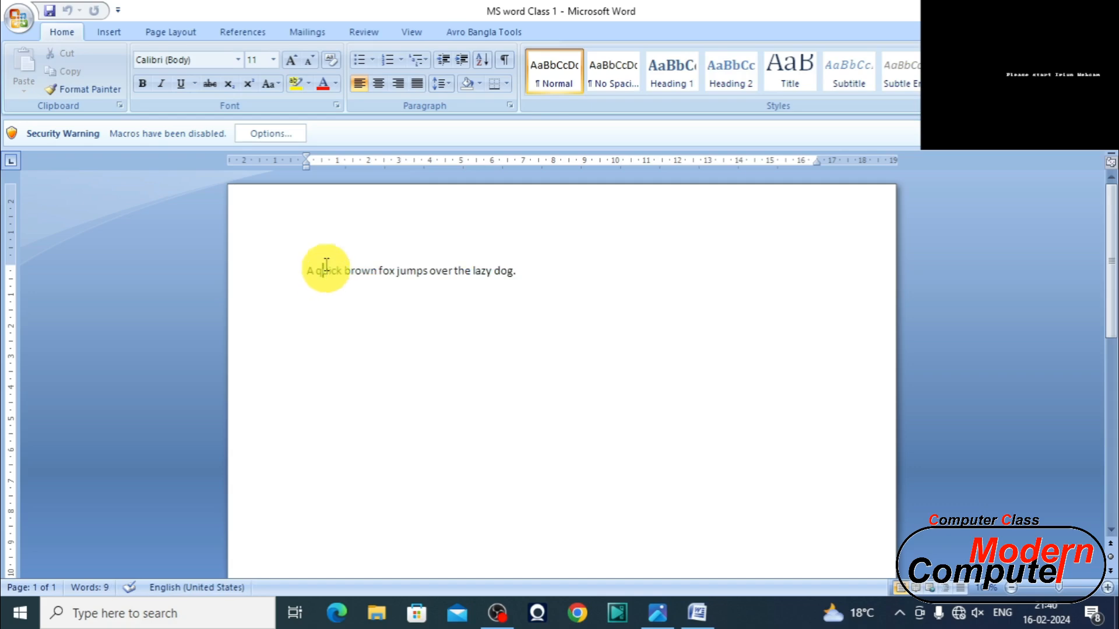
pyautogui.click(18, 19)
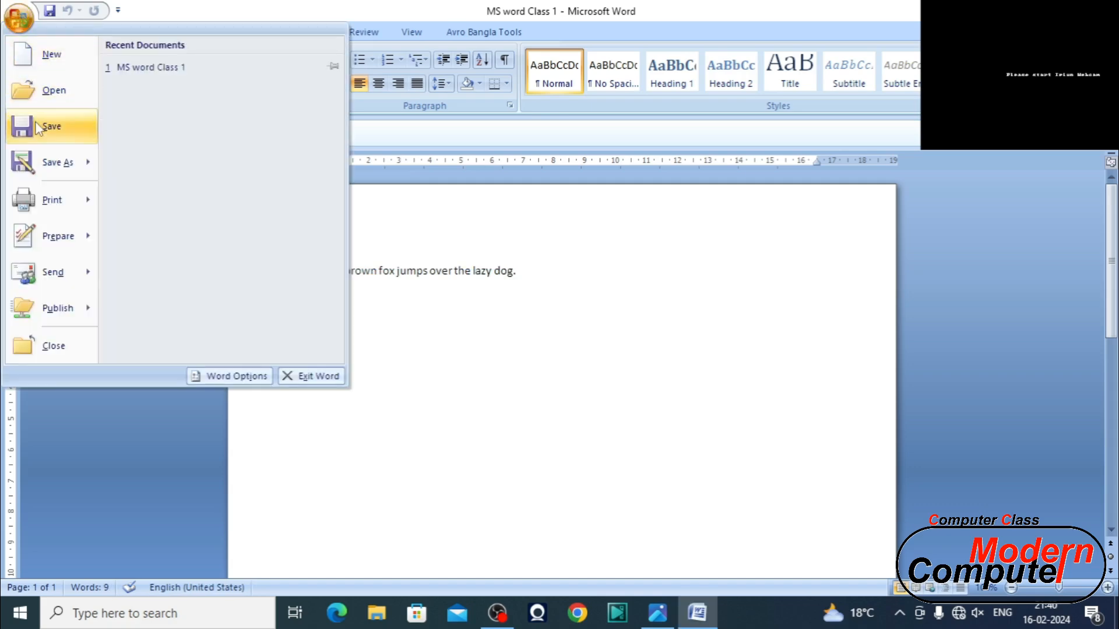
pyautogui.click(407, 263)
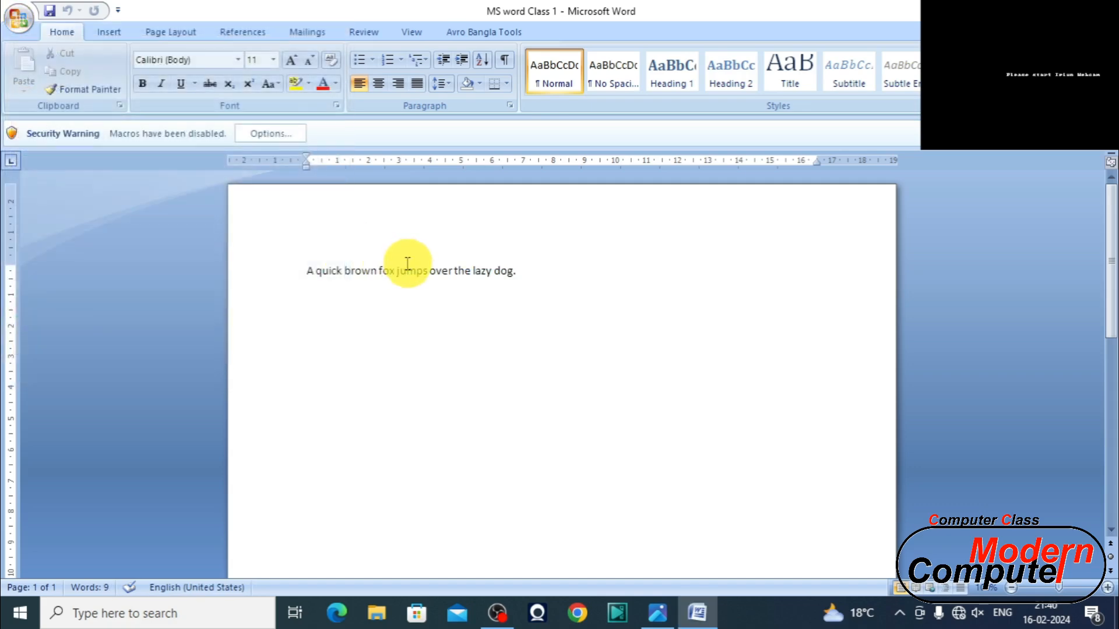
pyautogui.click(19, 19)
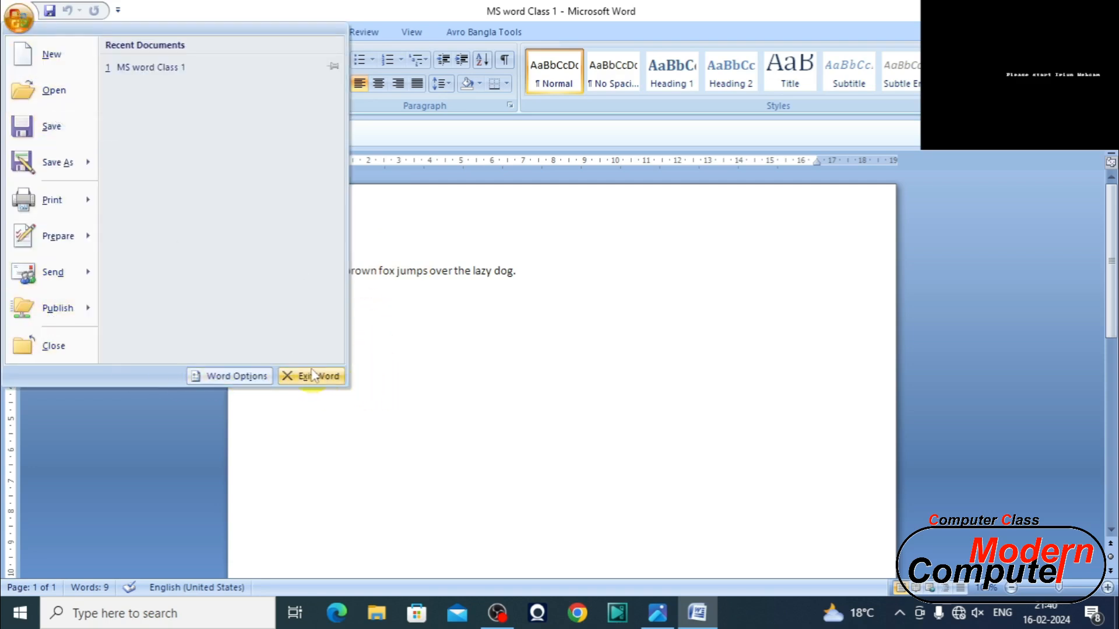
pyautogui.click(565, 288)
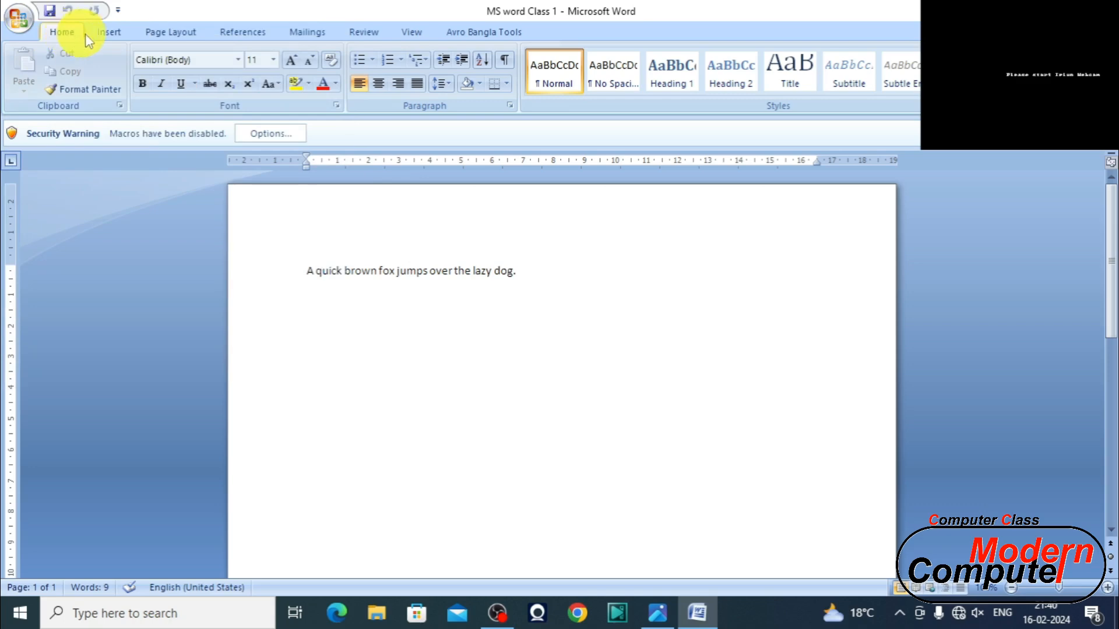
# - Look through the Insert, Page Layout, References, Mailings, Review and View command sets, returning to the Home commands
pyautogui.click(109, 32)
pyautogui.click(163, 33)
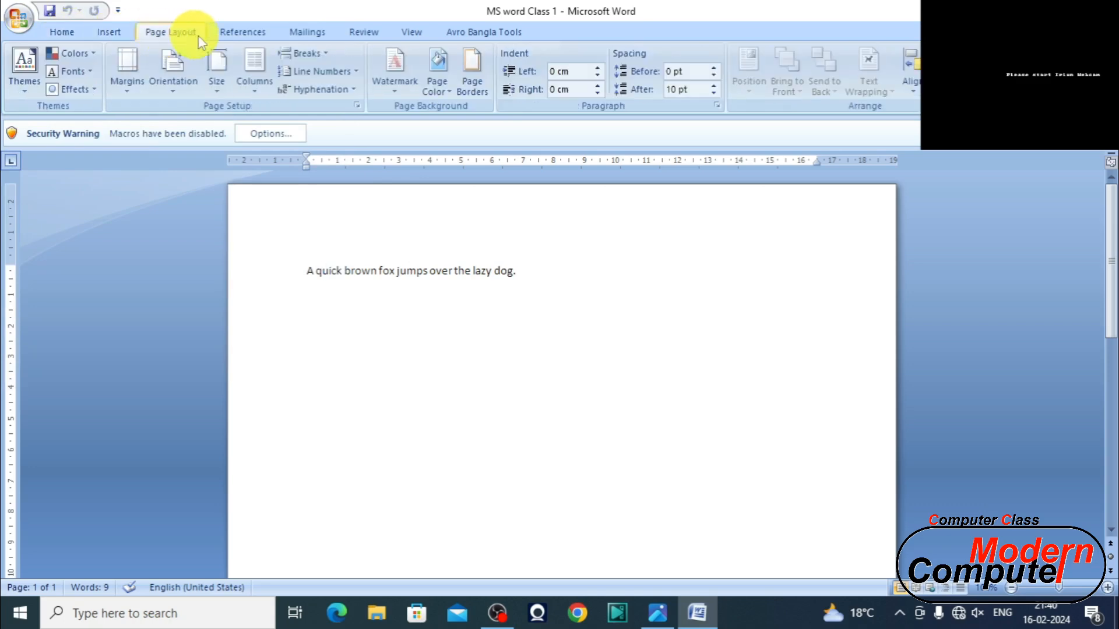
pyautogui.click(240, 33)
pyautogui.click(309, 34)
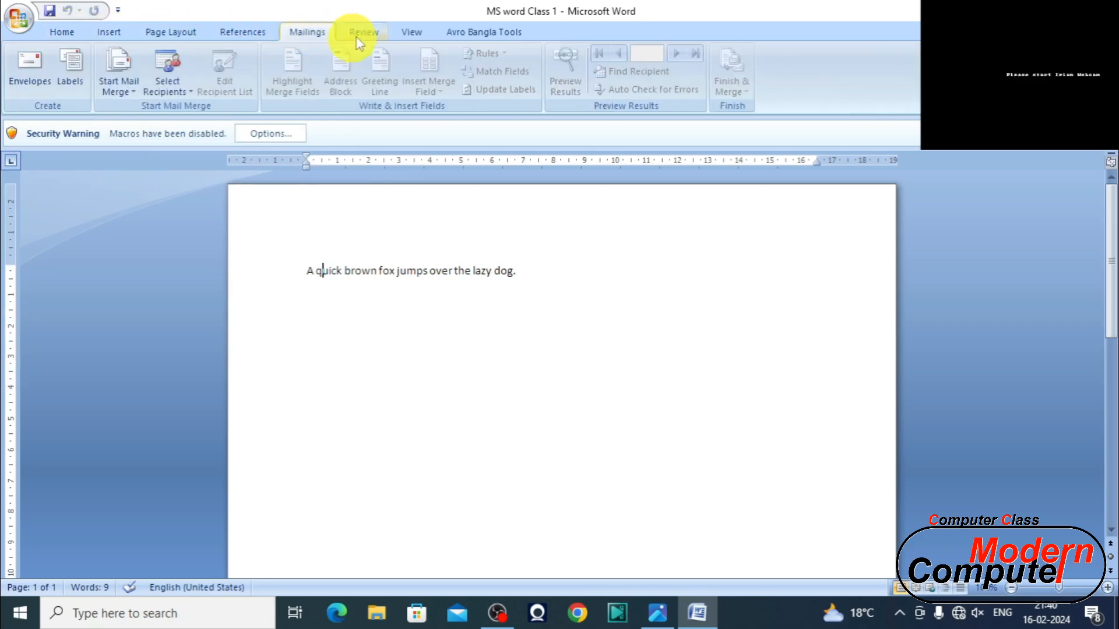
pyautogui.click(362, 33)
pyautogui.click(411, 33)
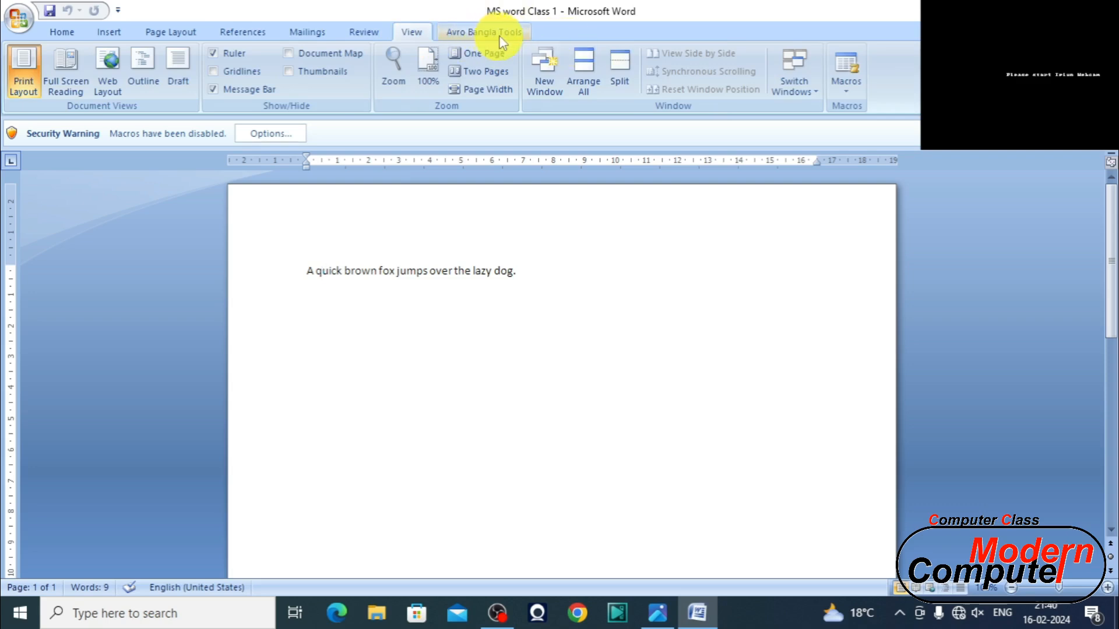
pyautogui.click(62, 33)
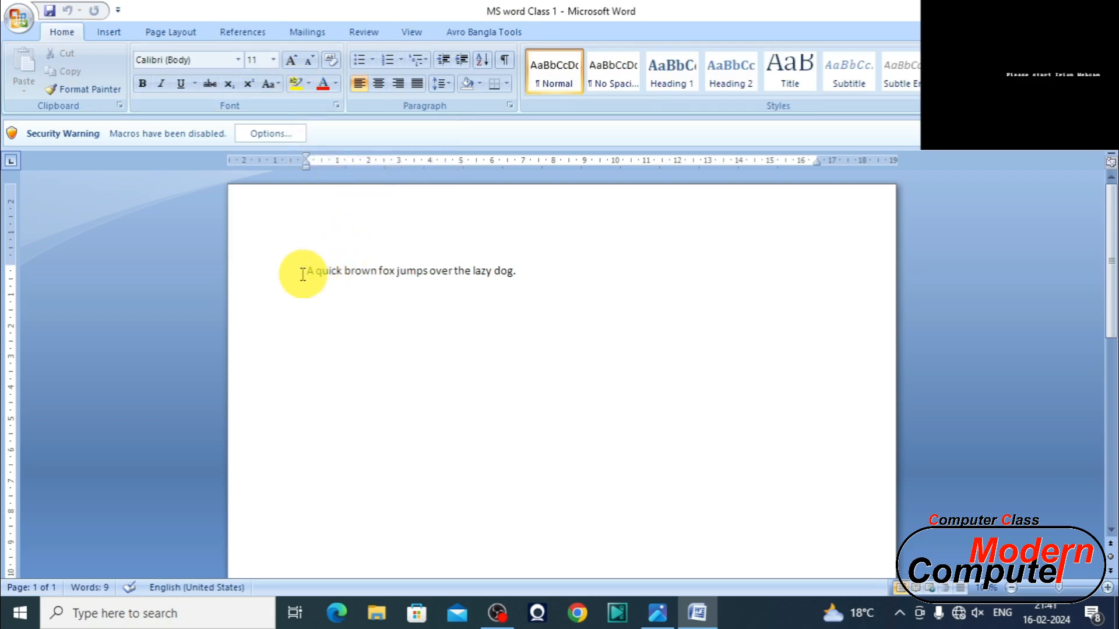
# - Practise selecting the whole fox sentence from its first letter to the full stop, and clear the selection
pyautogui.moveTo(304, 274); pyautogui.dragTo(524, 272)
pyautogui.click(524, 272)
pyautogui.moveTo(305, 272); pyautogui.dragTo(520, 270)
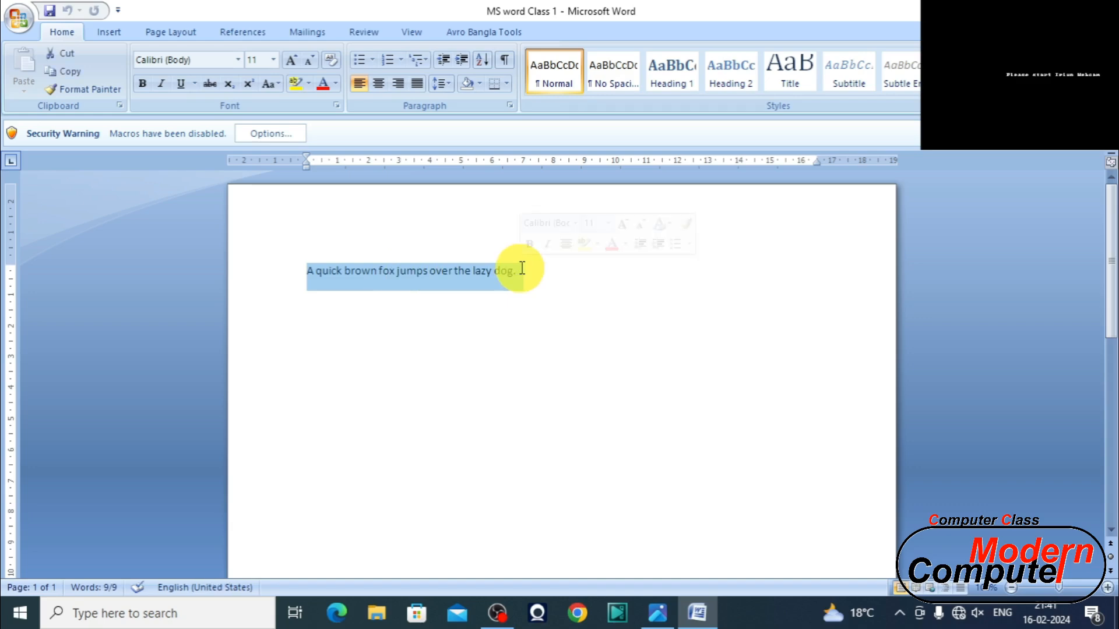
pyautogui.click(522, 269)
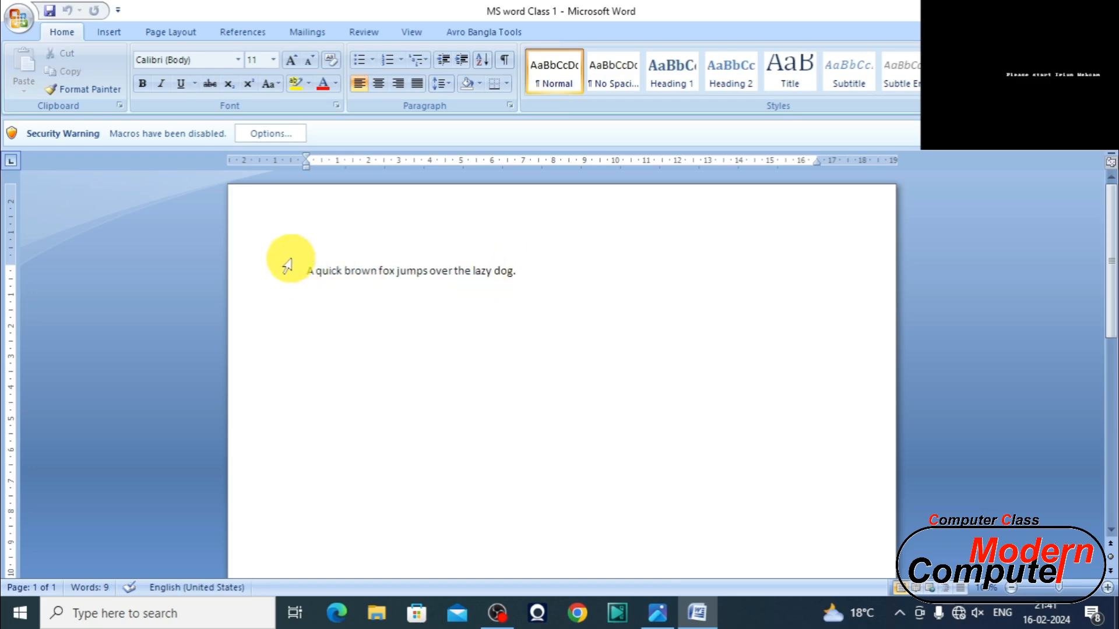
# - Try moving the words "A quick brown" to the end of the sentence, and undo the move
pyautogui.moveTo(307, 271); pyautogui.dragTo(368, 270)
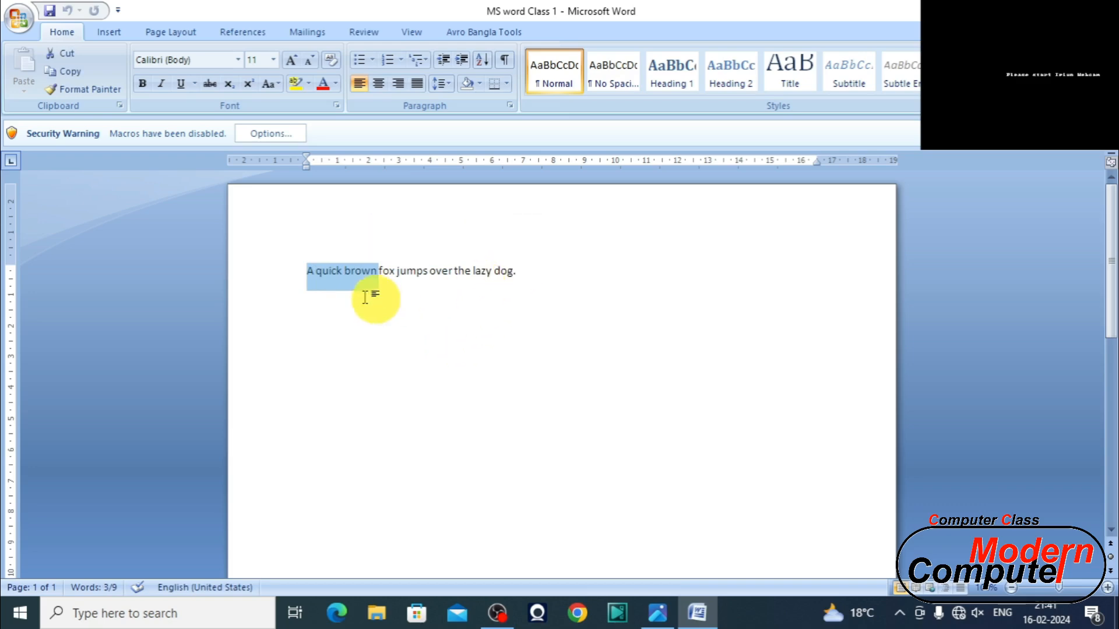
pyautogui.moveTo(376, 285); pyautogui.dragTo(494, 286)
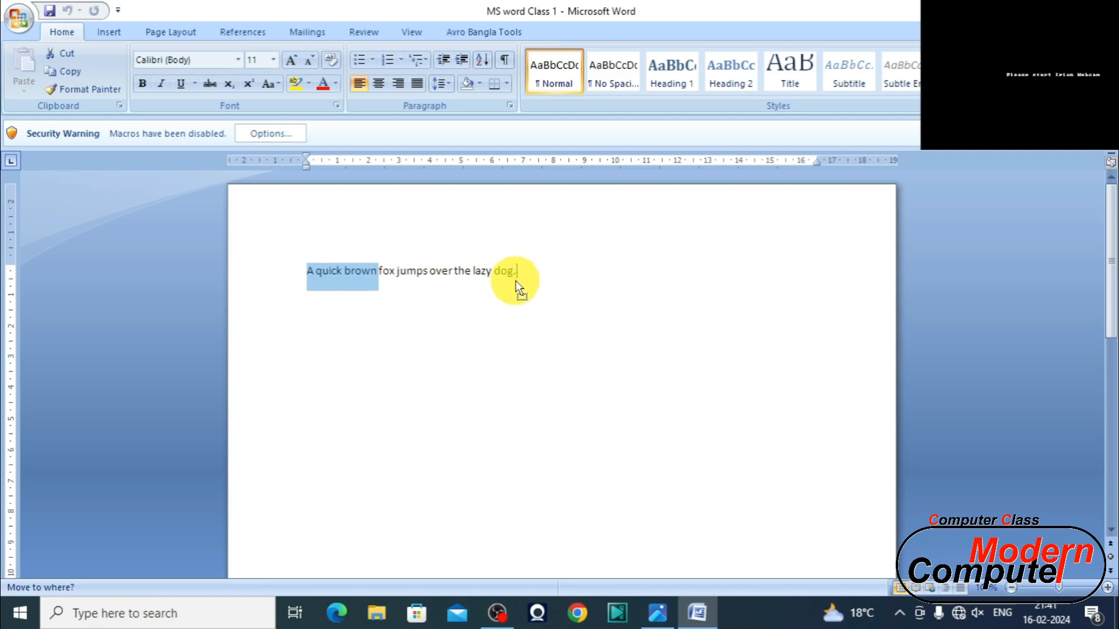
pyautogui.moveTo(516, 286); pyautogui.dragTo(518, 283)
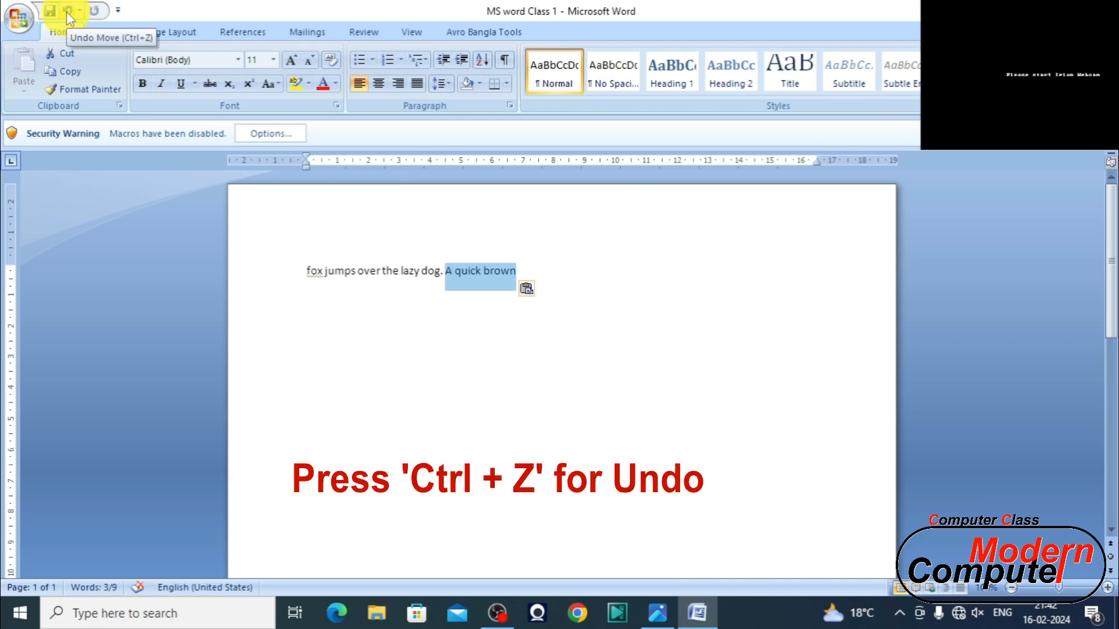
pyautogui.hotkey('ctrl', 'z')
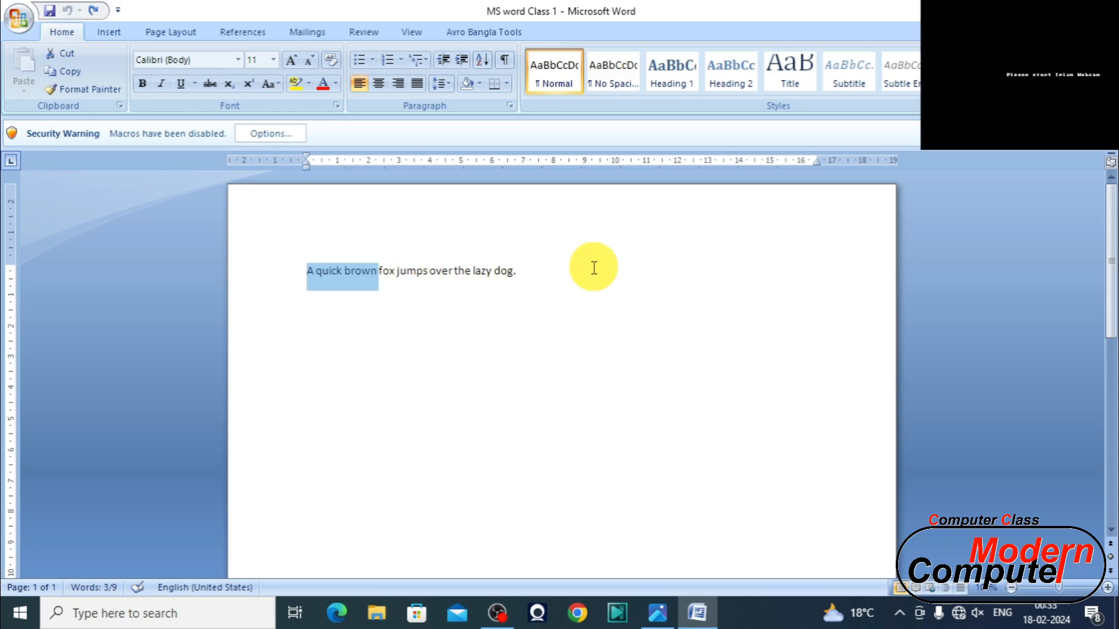
pyautogui.click(594, 267)
# - Try centre, right and left alignment twice in turn on the whole sentence, finishing with left alignment
pyautogui.moveTo(305, 269); pyautogui.dragTo(519, 274)
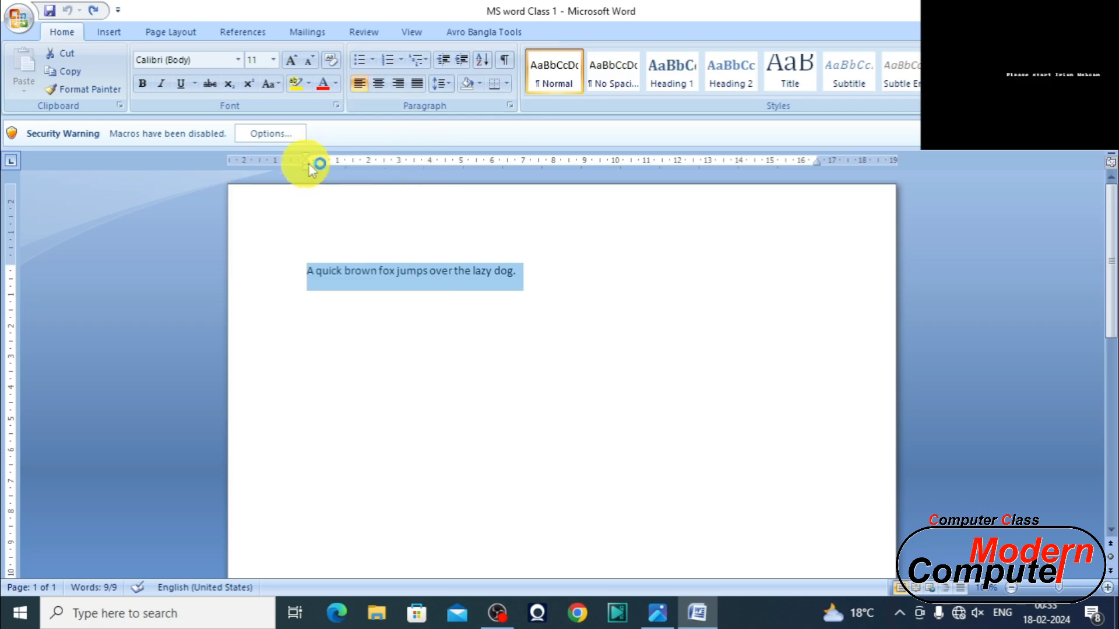
pyautogui.click(491, 166)
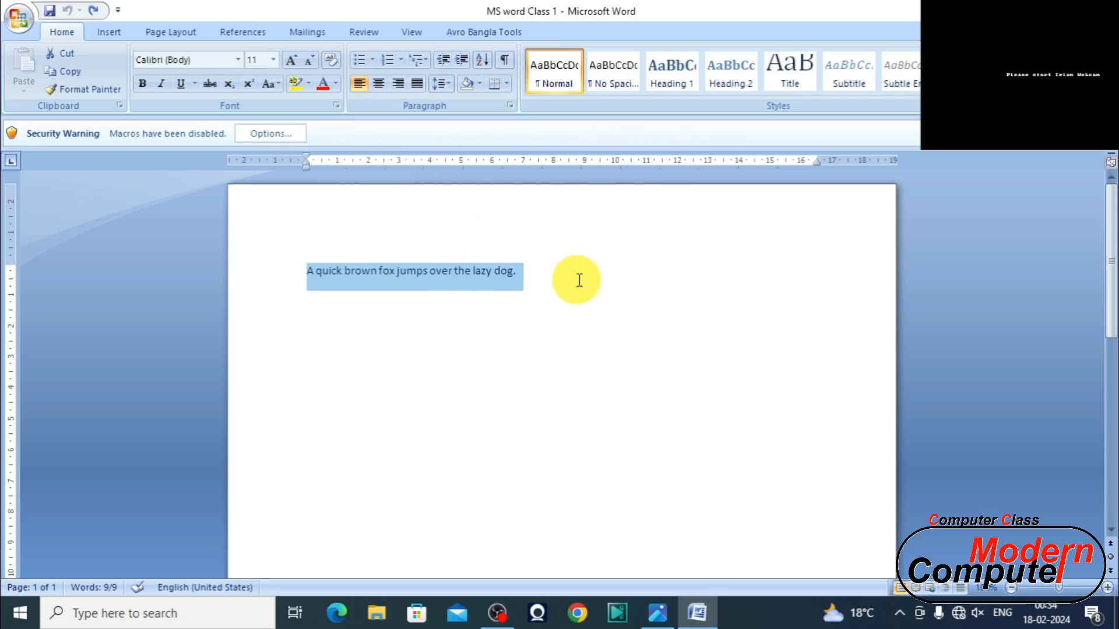
pyautogui.click(382, 86)
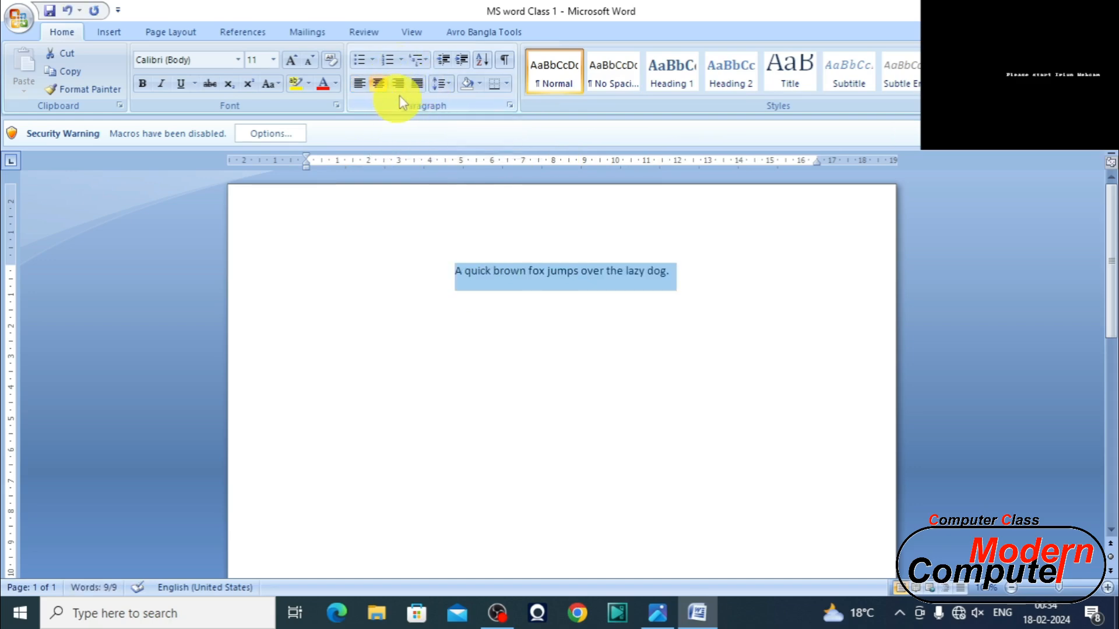
pyautogui.click(398, 85)
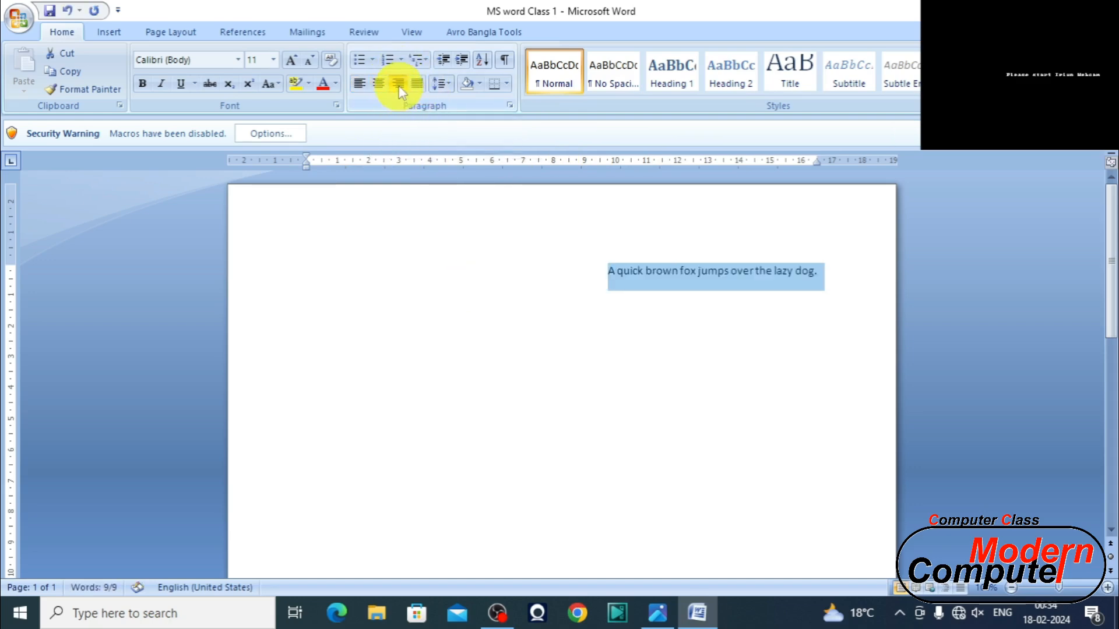
pyautogui.click(360, 84)
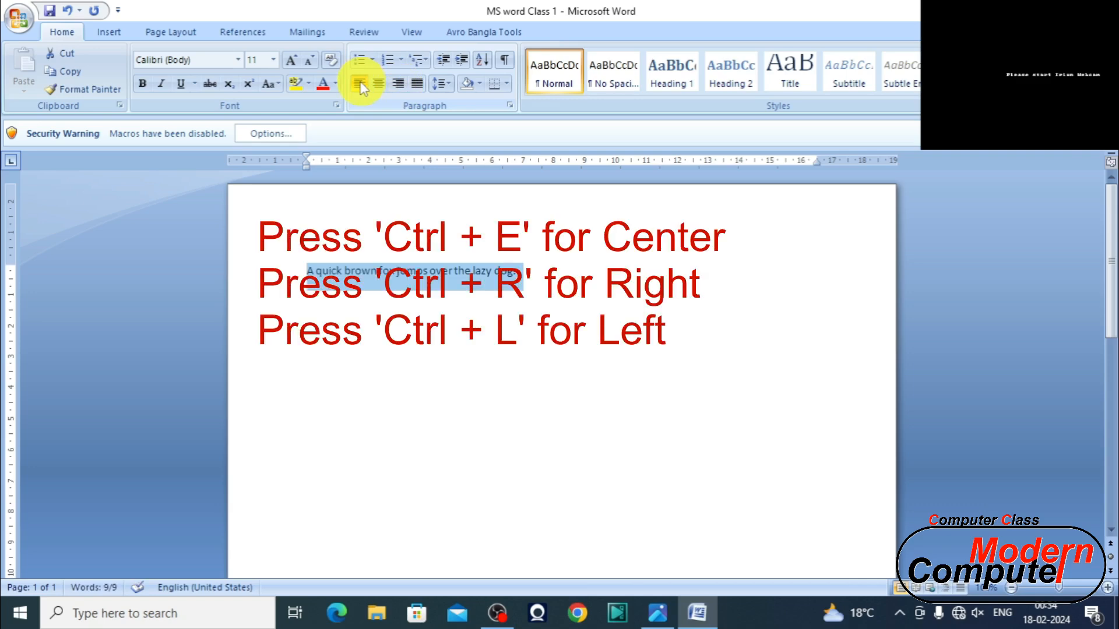
pyautogui.hotkey('ctrl', 'e')
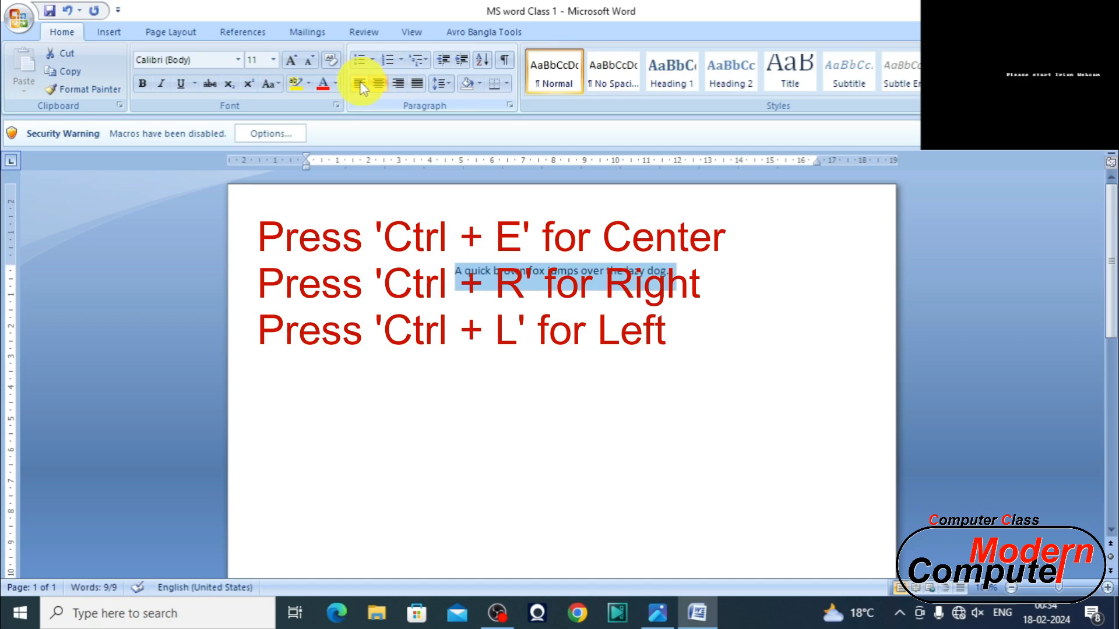
pyautogui.hotkey('ctrl', 'r')
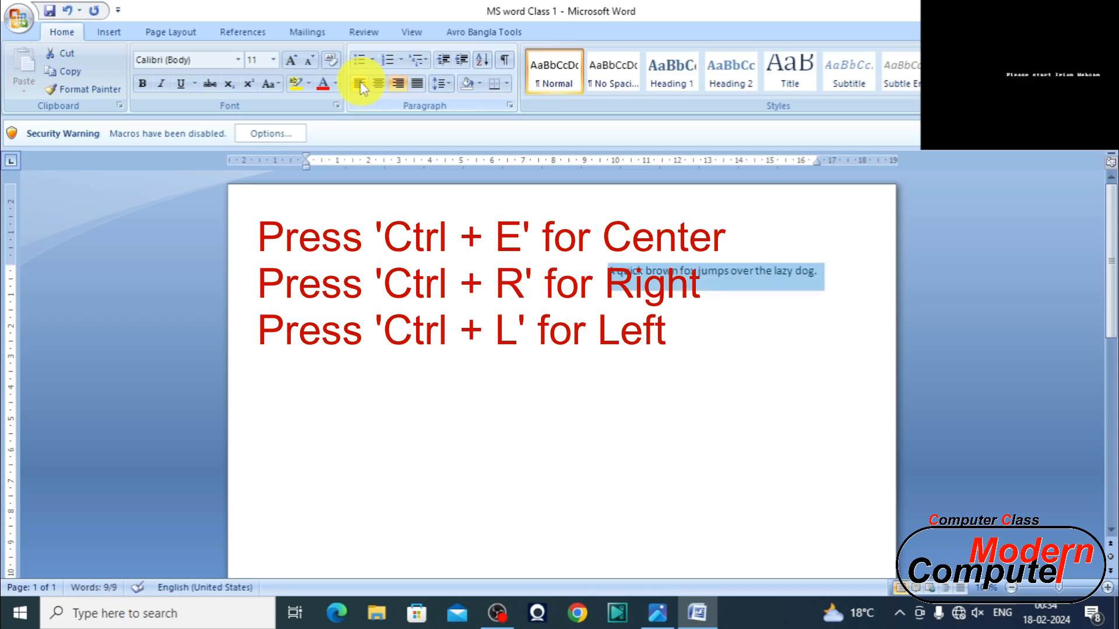
pyautogui.hotkey('ctrl', 'l')
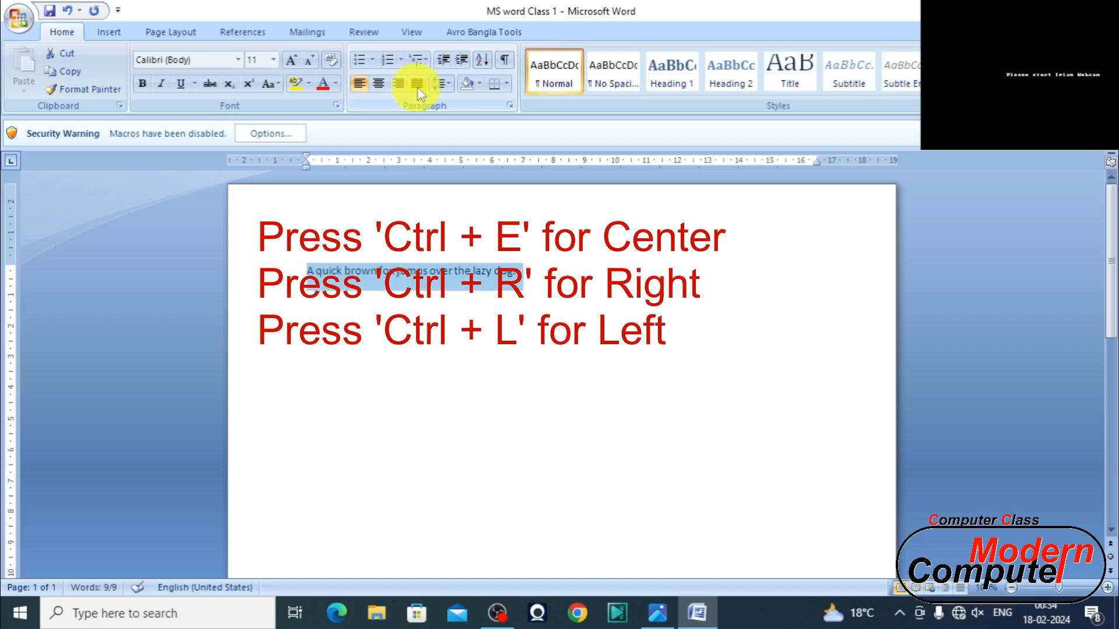
pyautogui.click(524, 274)
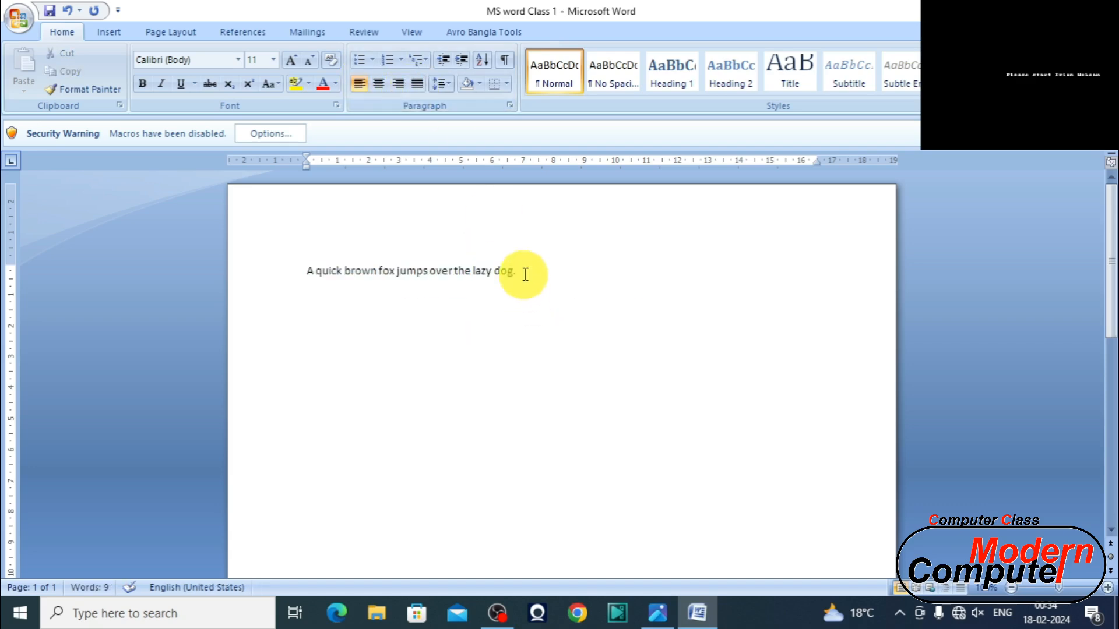
# - Copy the sentence and paste it after itself, doubling the text repeatedly until the paragraph holds eight sentences
pyautogui.moveTo(521, 272); pyautogui.dragTo(287, 251)
pyautogui.hotkey('ctrl', 'c')
pyautogui.click(532, 278)
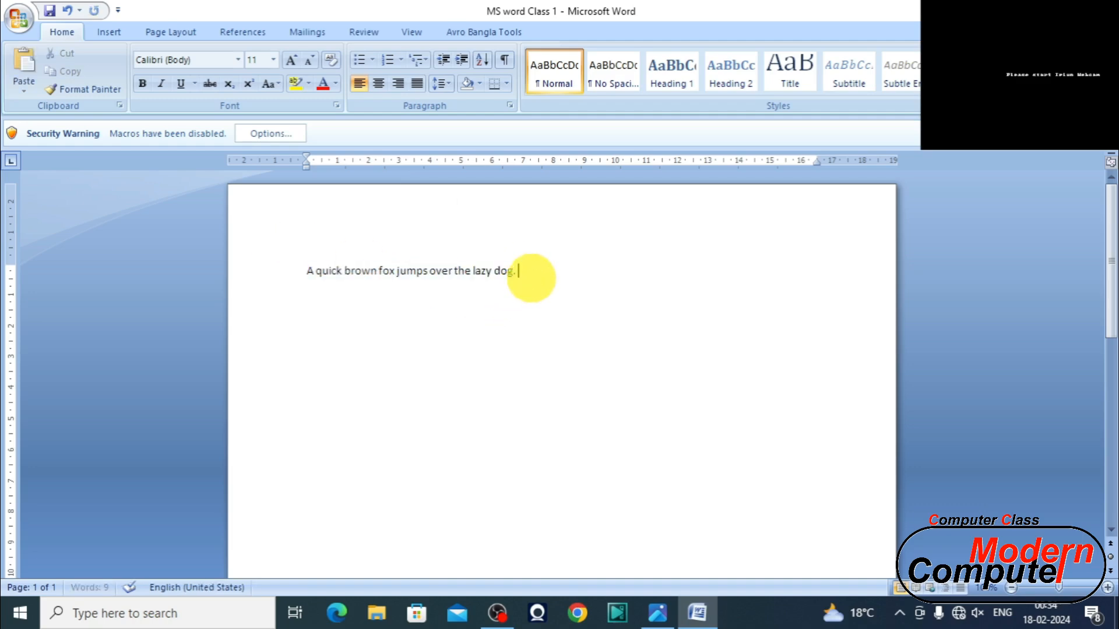
pyautogui.hotkey('ctrl', 'v')
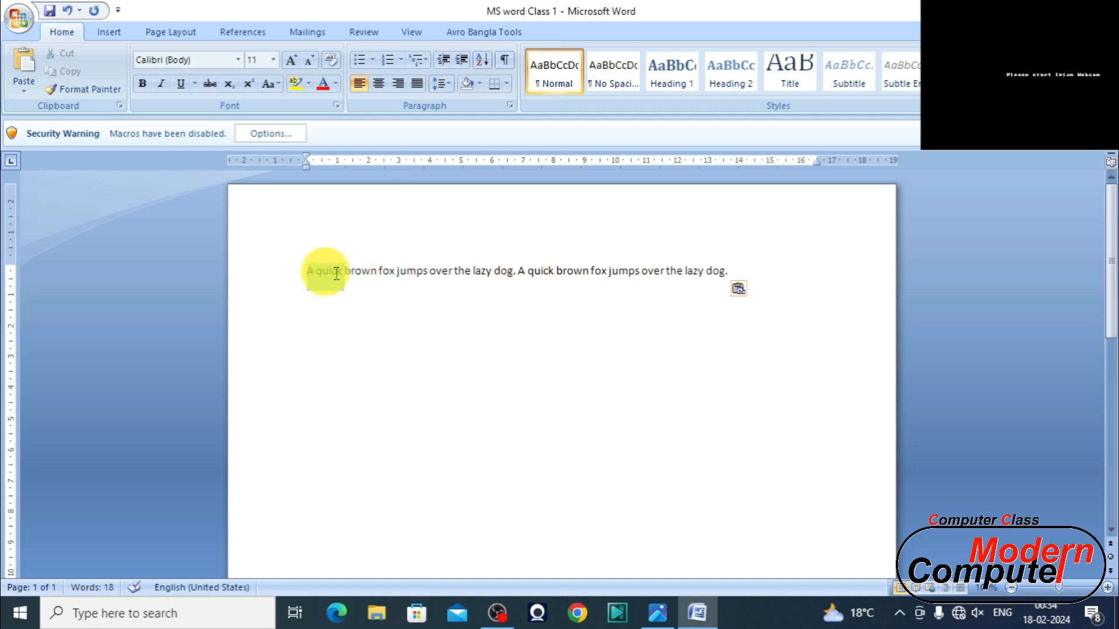
pyautogui.moveTo(308, 272); pyautogui.dragTo(718, 275)
pyautogui.click(743, 273)
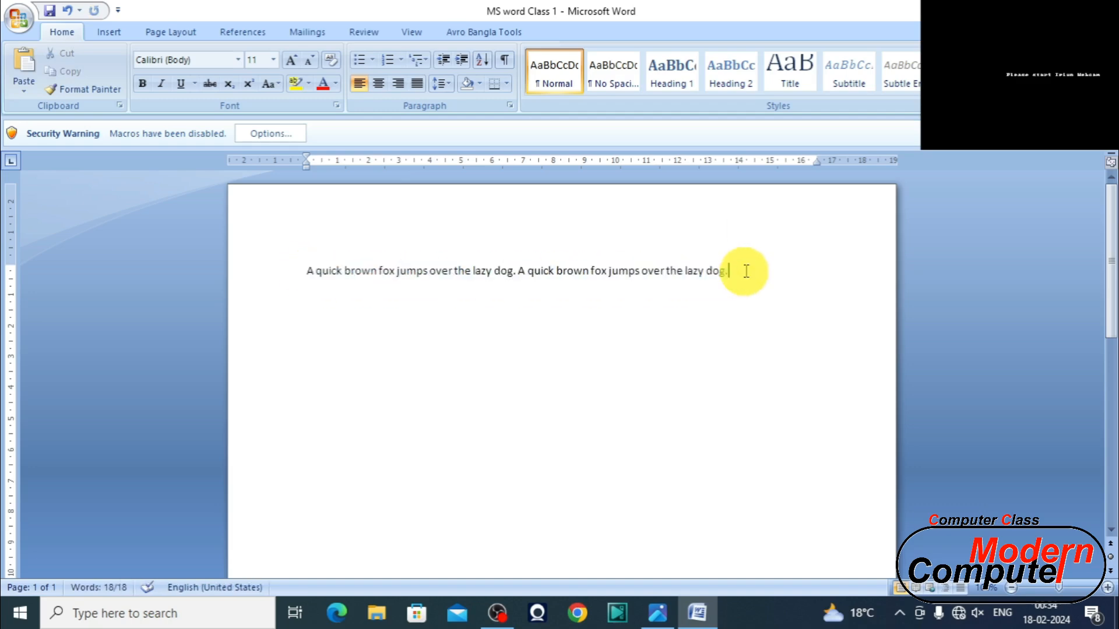
pyautogui.hotkey('ctrl', 'v')
pyautogui.moveTo(307, 272); pyautogui.dragTo(675, 291)
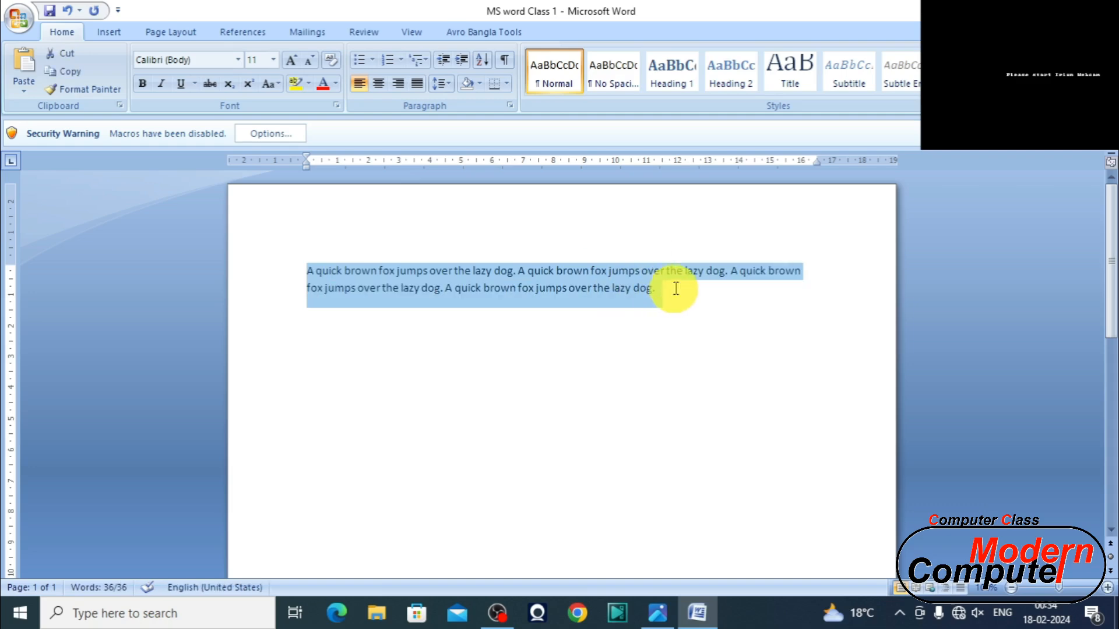
pyautogui.click(676, 289)
pyautogui.hotkey('ctrl', 'v')
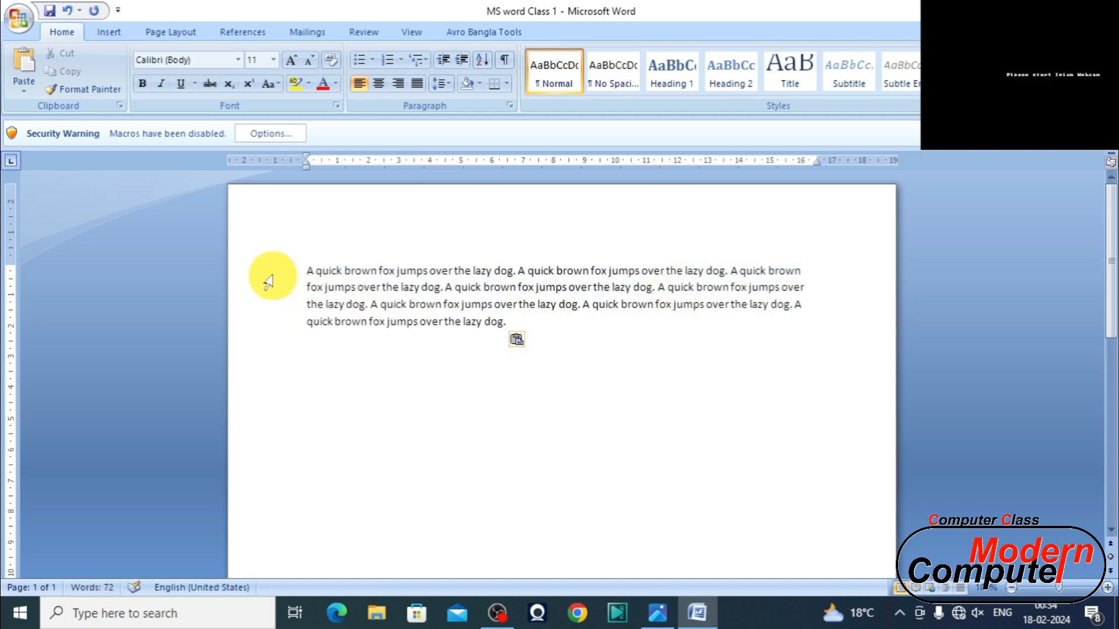
# - Copy the entire paragraph and paste it at its end, doubling it twice to reach 32 sentences
pyautogui.moveTo(312, 267); pyautogui.dragTo(521, 326)
pyautogui.hotkey('ctrl', 'c')
pyautogui.click(516, 322)
pyautogui.hotkey('ctrl', 'v')
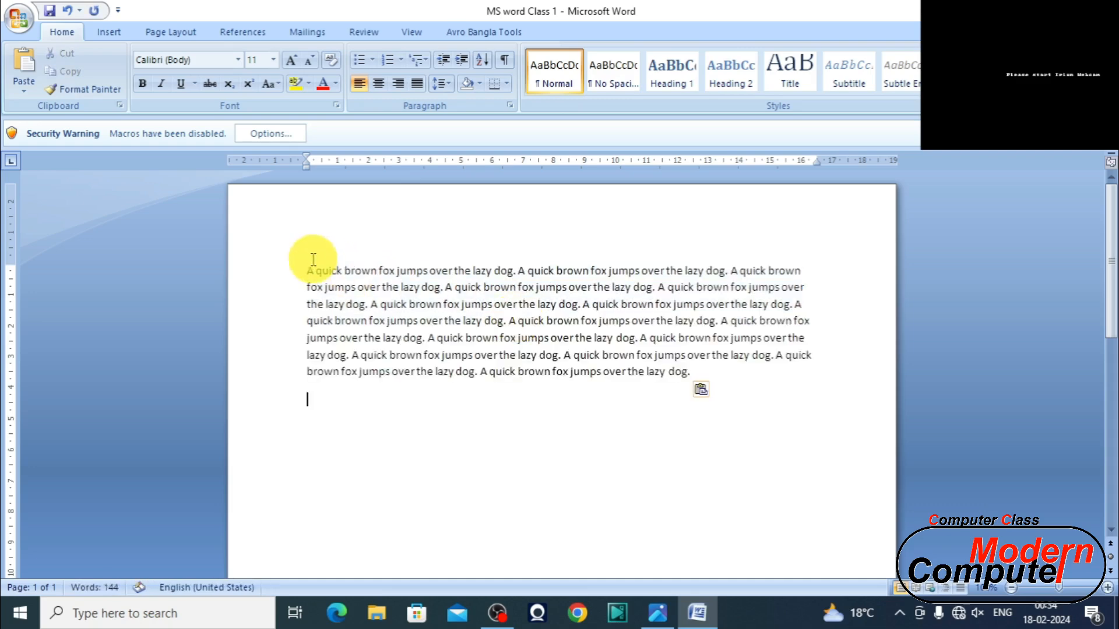
pyautogui.moveTo(306, 270); pyautogui.dragTo(707, 375)
pyautogui.click(698, 373)
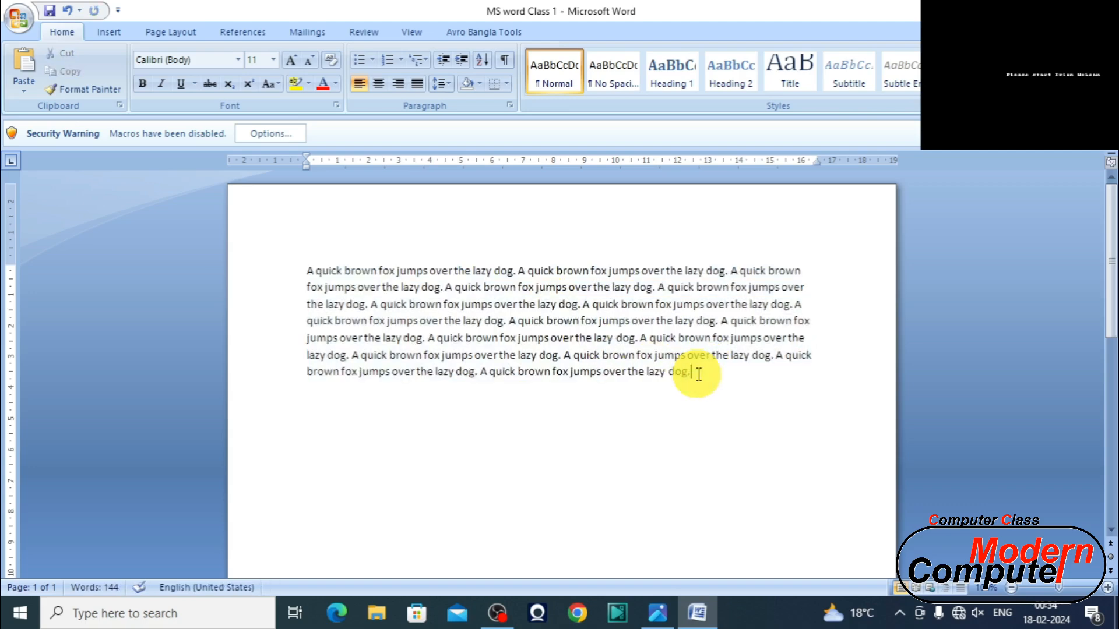
pyautogui.hotkey('ctrl', 'v')
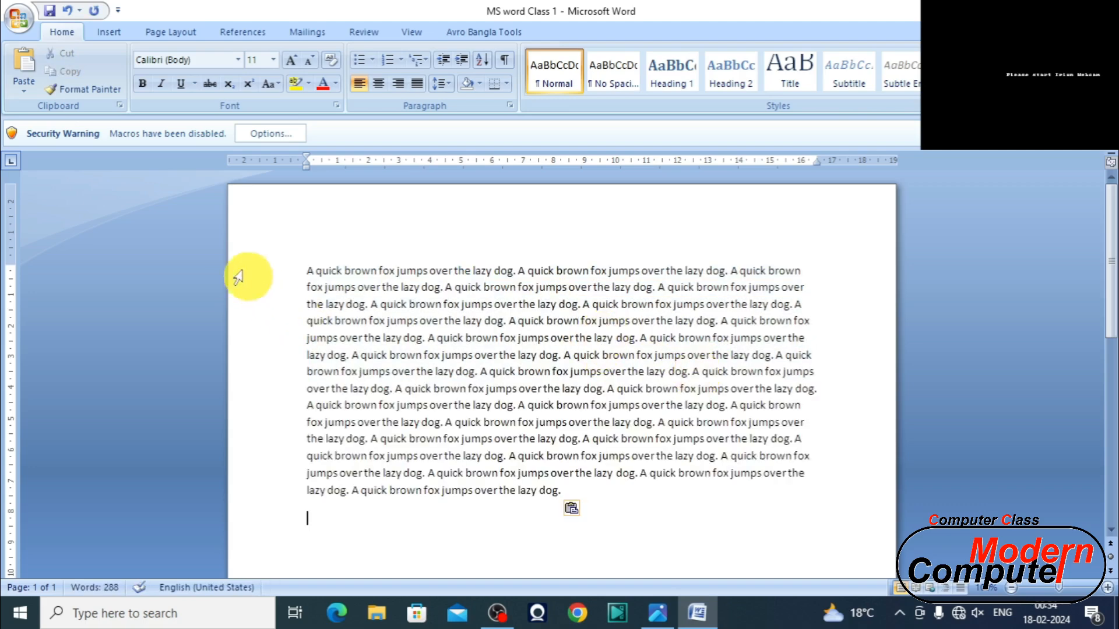
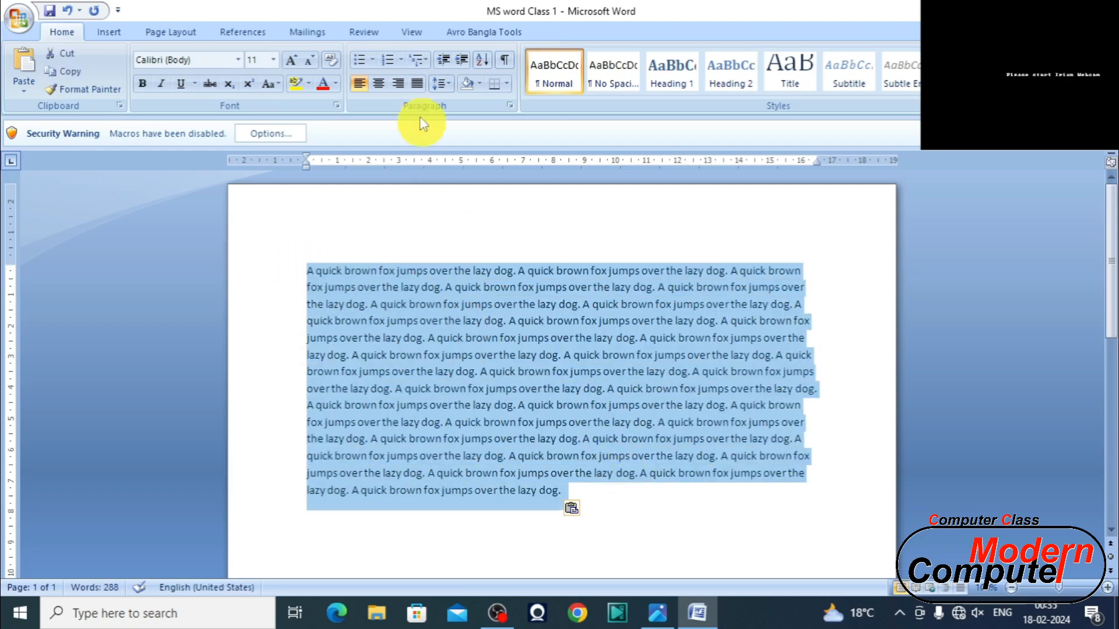
# - Align the whole selected paragraph to the right
pyautogui.click(402, 84)
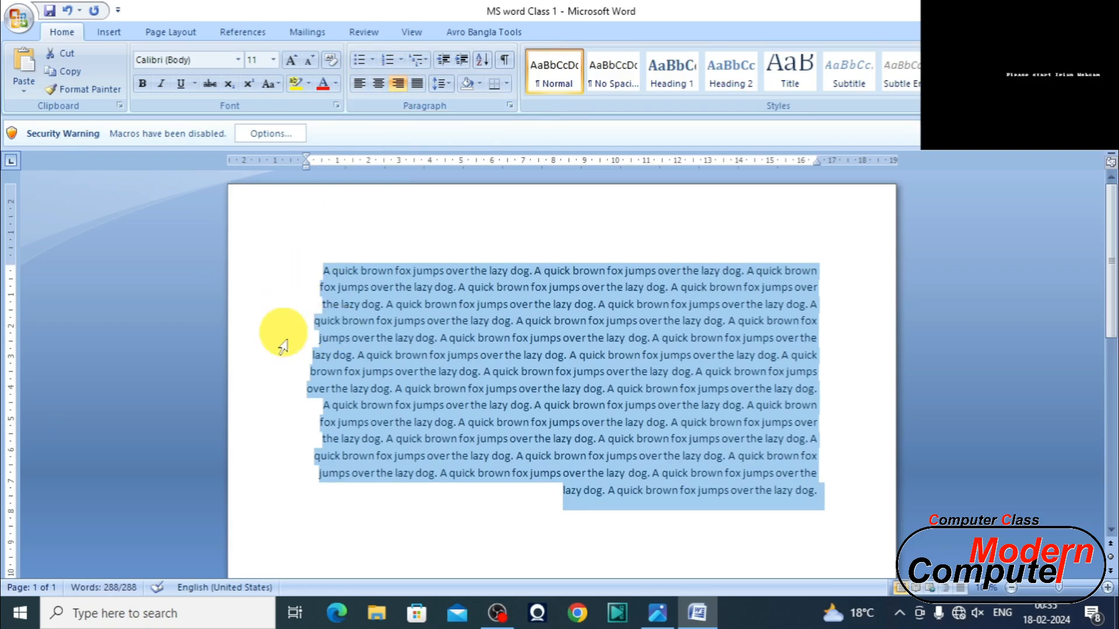
# - Try centre and left alignment on the whole paragraph, finishing with justified alignment
pyautogui.click(379, 83)
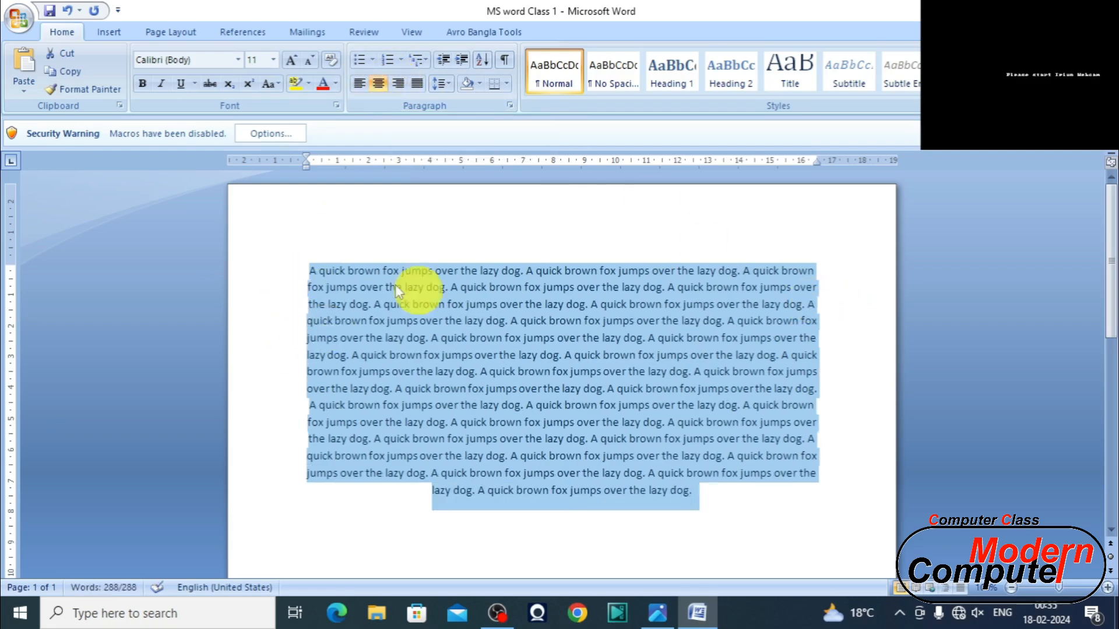
pyautogui.click(360, 84)
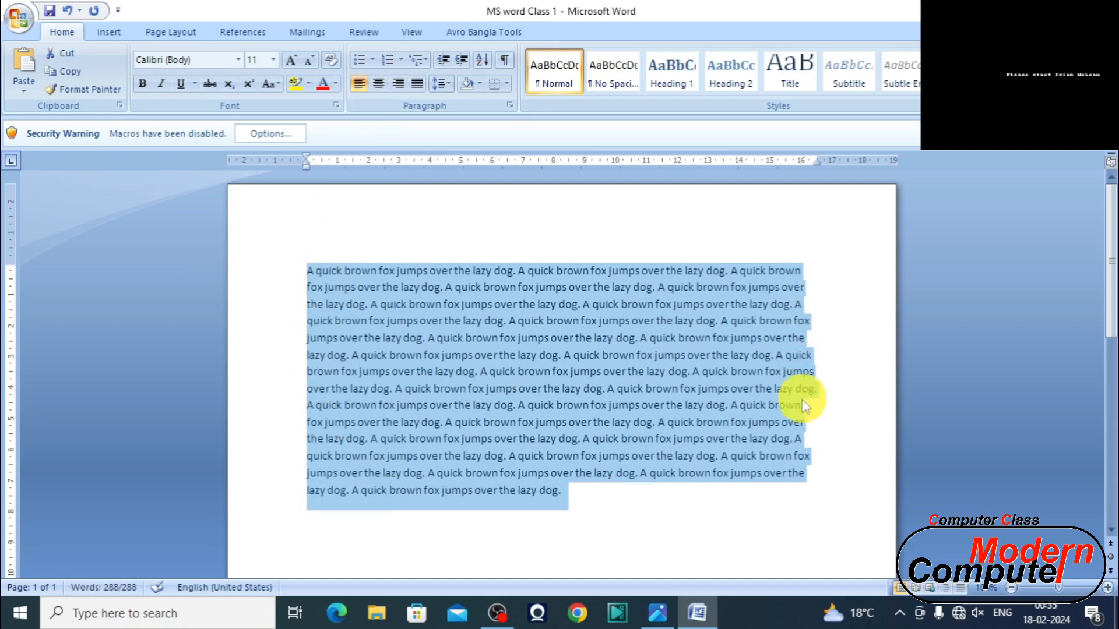
pyautogui.click(418, 86)
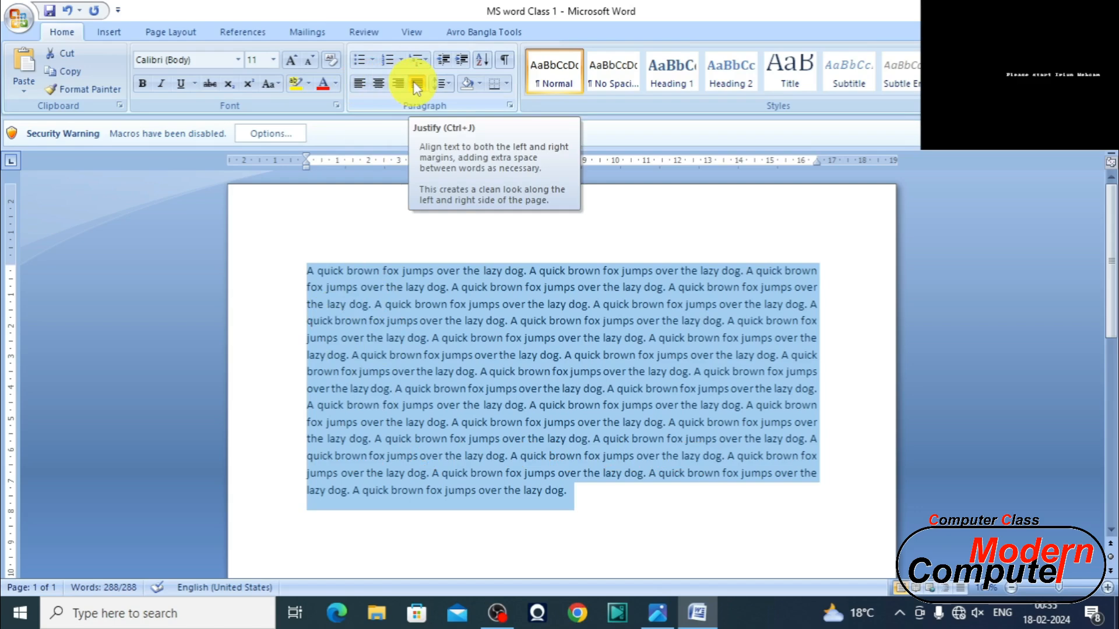
# - Indent the paragraph's first line by one tab stop and insert an empty line above the paragraph
pyautogui.click(310, 271)
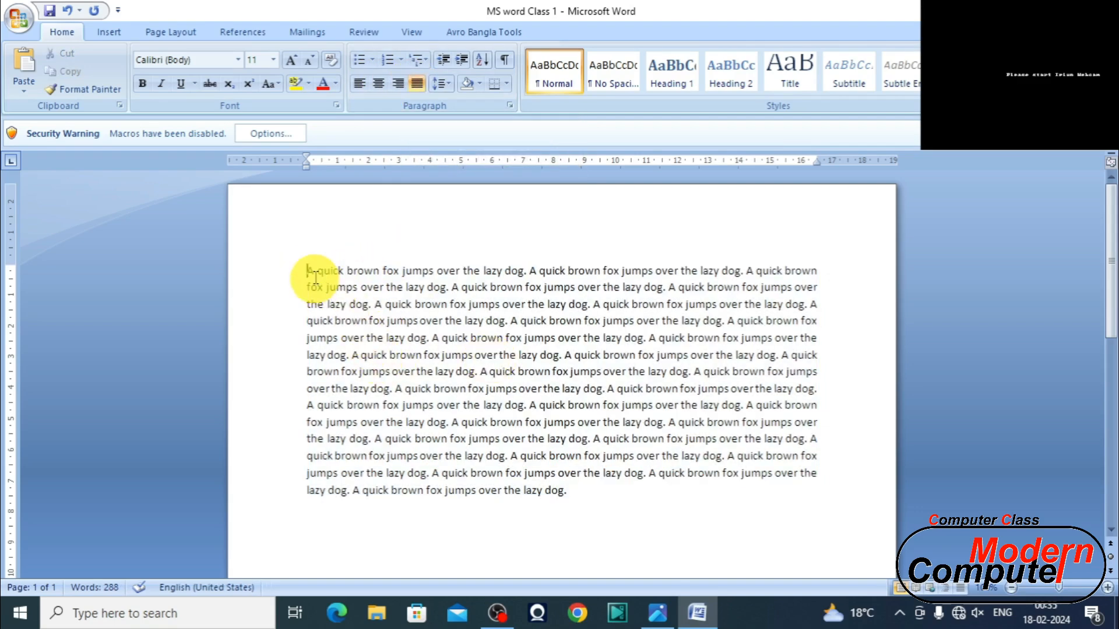
pyautogui.press('Tab')
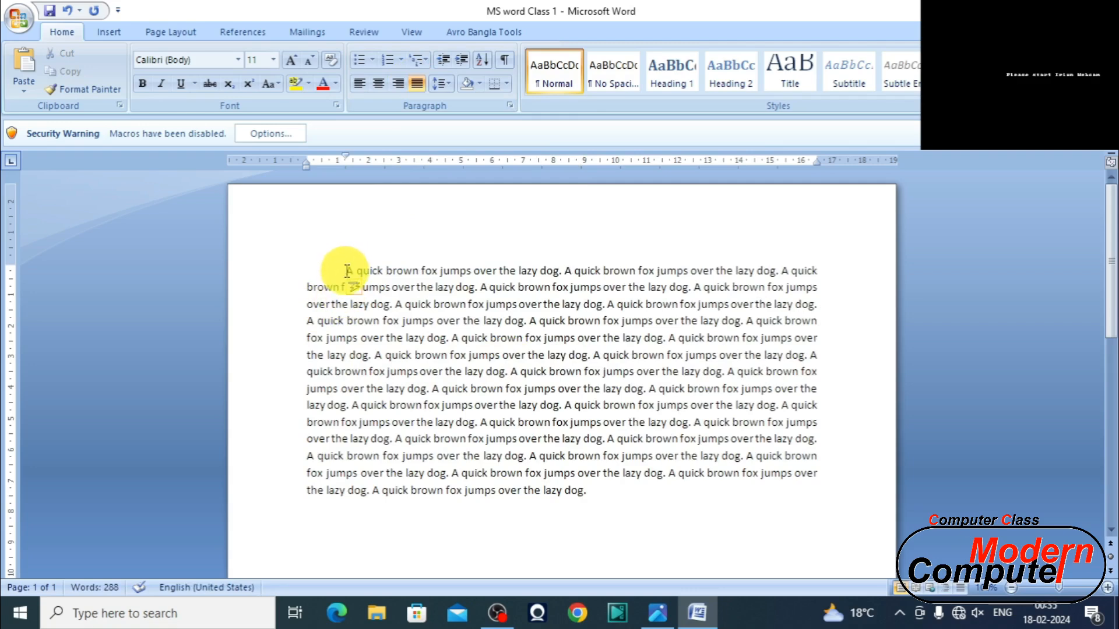
pyautogui.press('Return')
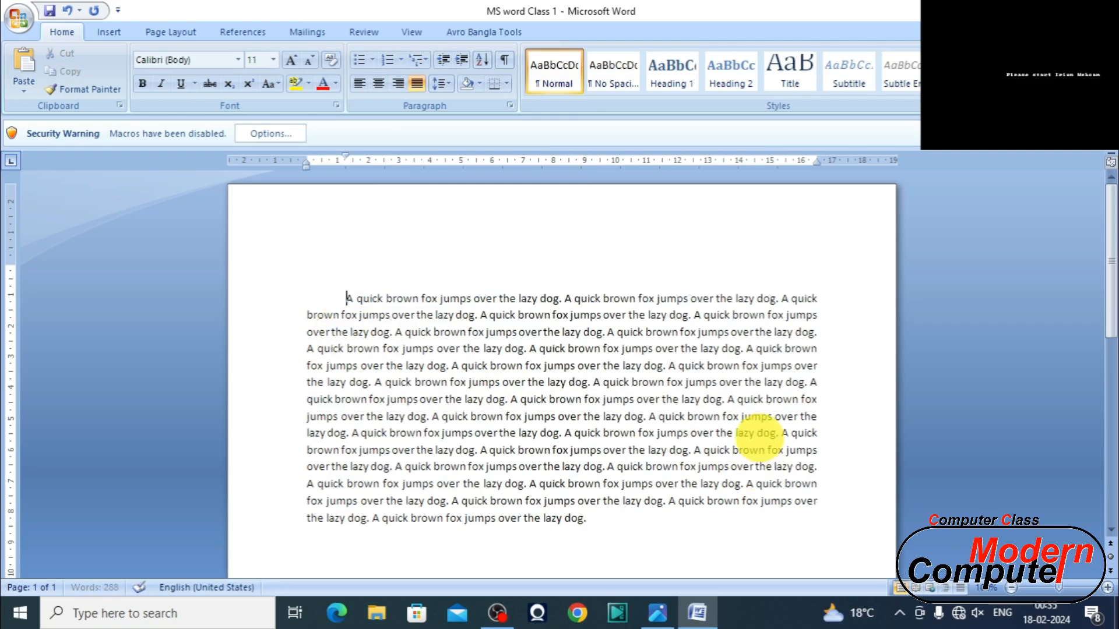
# - Enter the heading "Class – 2, Tropic – MS Word 2007" on the empty line above the paragraph
pyautogui.click(348, 250)
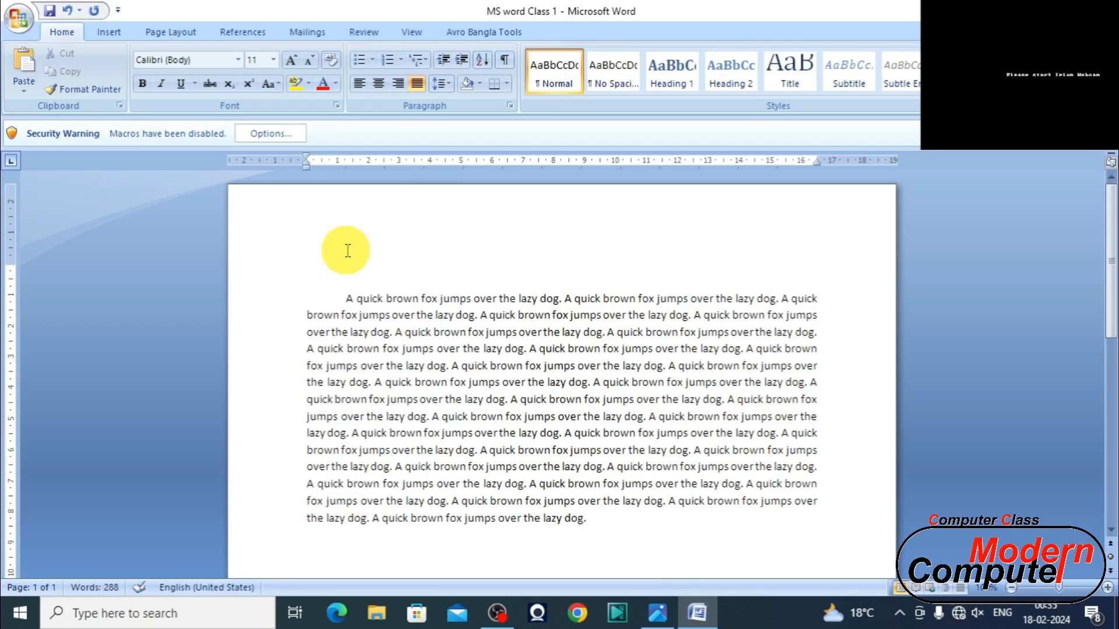
pyautogui.write('Class')
pyautogui.write(' - 2')
pyautogui.write(', ')
pyautogui.write('Tropic')
pyautogui.write(' - ')
pyautogui.write('MS')
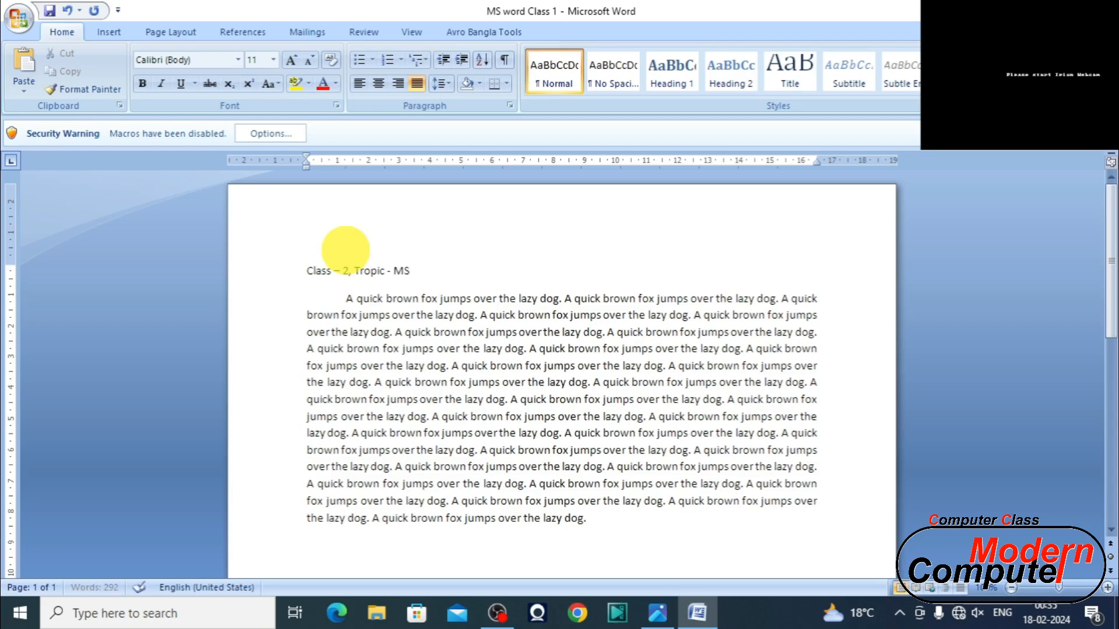
pyautogui.write(' Word')
pyautogui.write('2007')
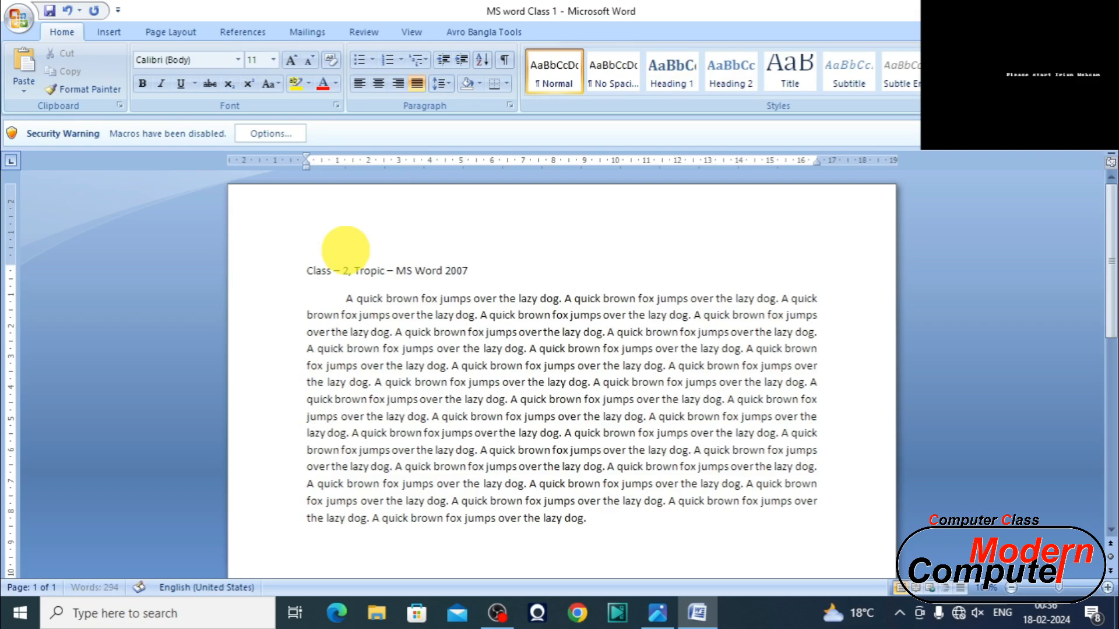
# - Centre the heading line and set its font to Britannic Bold
pyautogui.moveTo(304, 270); pyautogui.dragTo(475, 270)
pyautogui.click(380, 83)
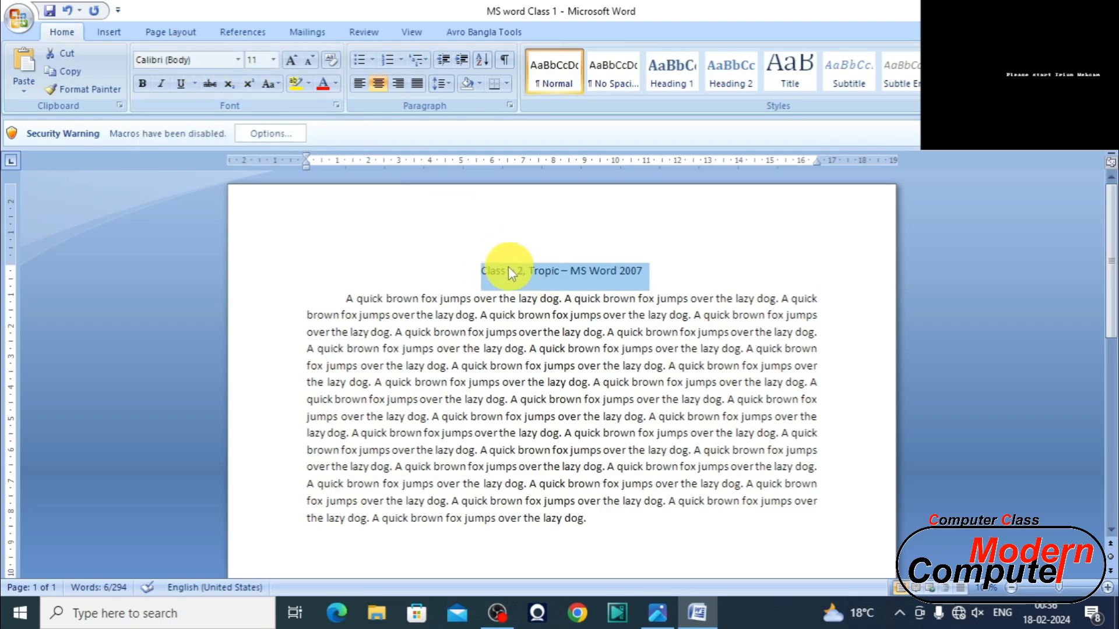
pyautogui.click(239, 61)
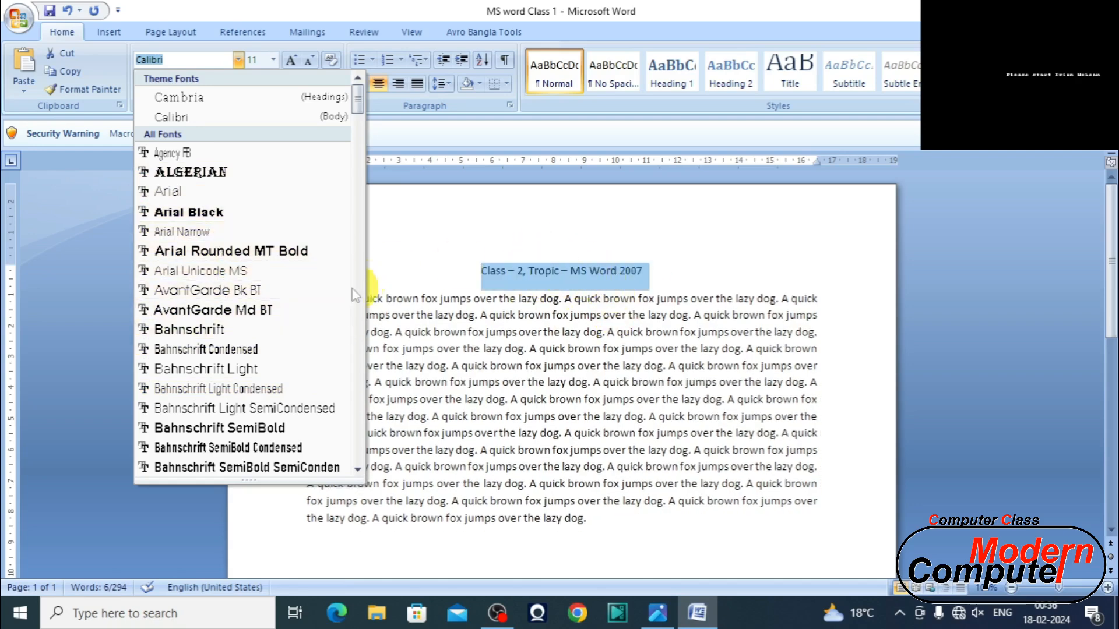
pyautogui.scroll(-9, 249, 357)
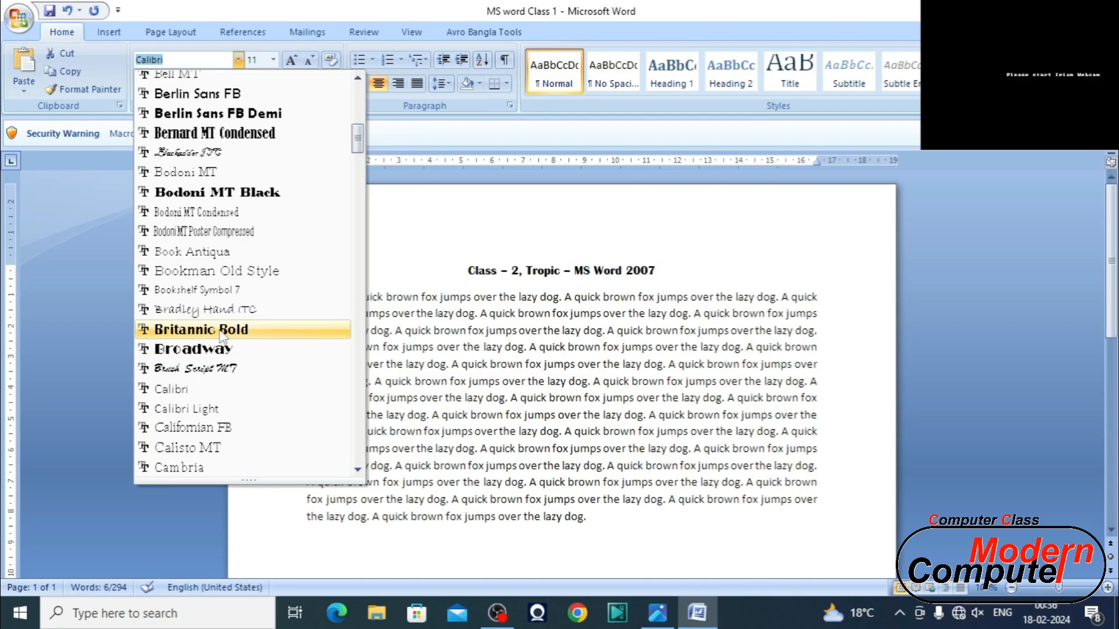
pyautogui.click(222, 329)
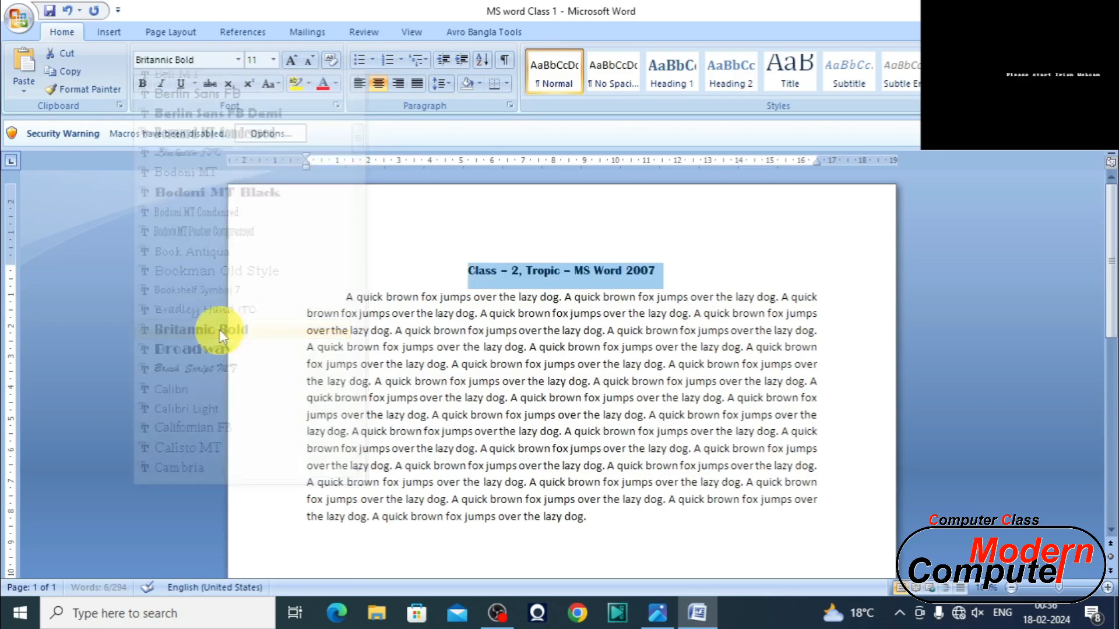
# - Set the heading's font size to 22 and look over the list of available sizes
pyautogui.click(273, 61)
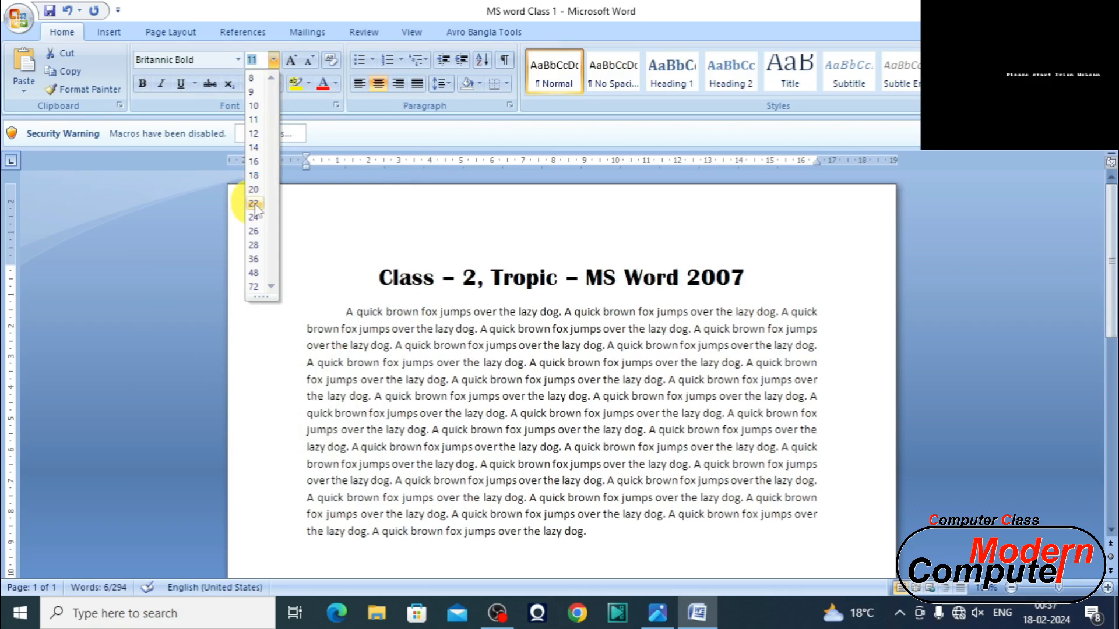
pyautogui.click(254, 204)
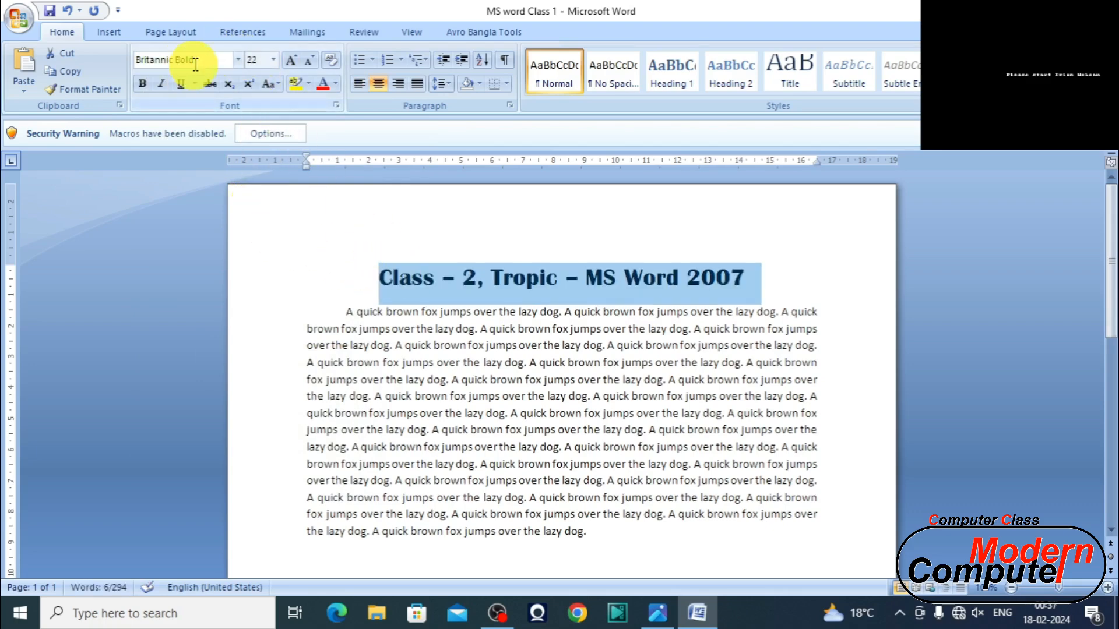
pyautogui.click(272, 61)
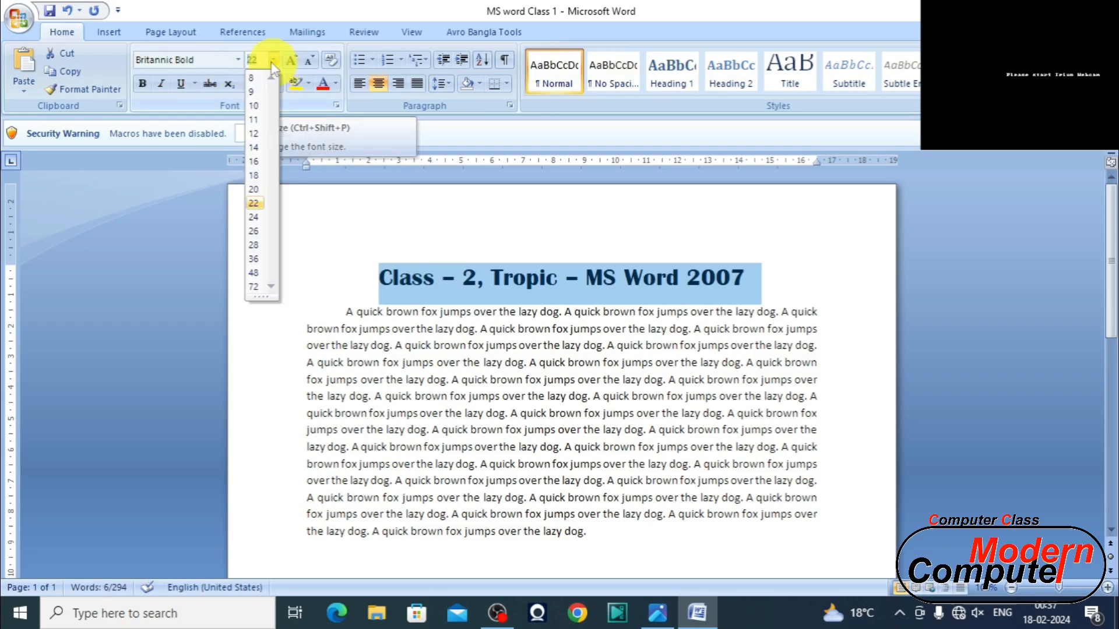
pyautogui.click(271, 66)
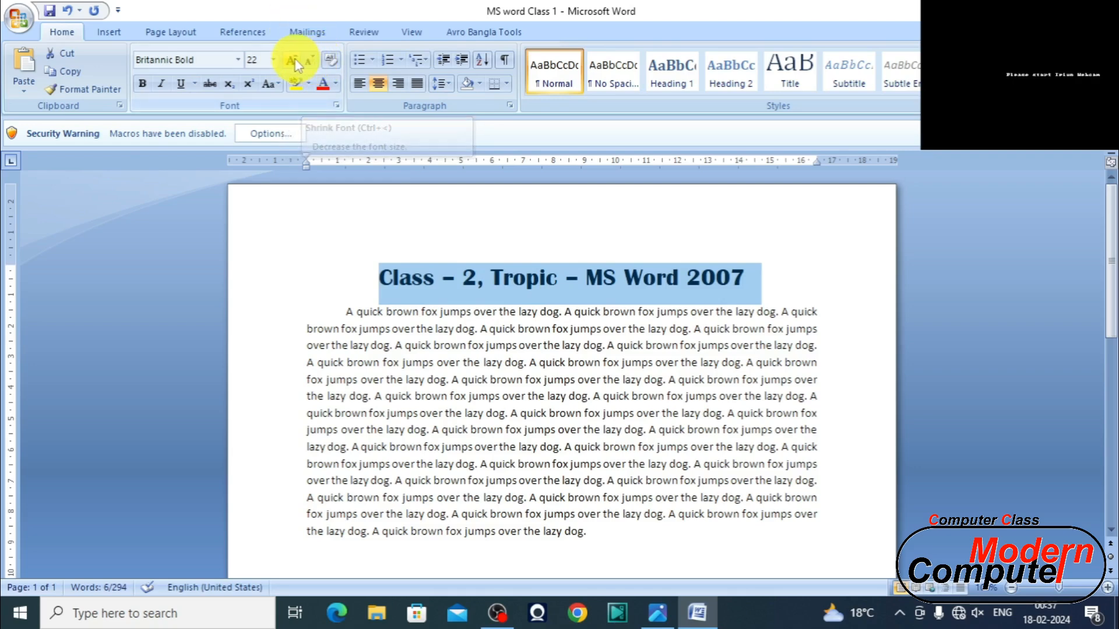
# - Enlarge the heading's text one size at a time with Grow Font, up to 36
pyautogui.click(294, 61)
pyautogui.click(295, 61)
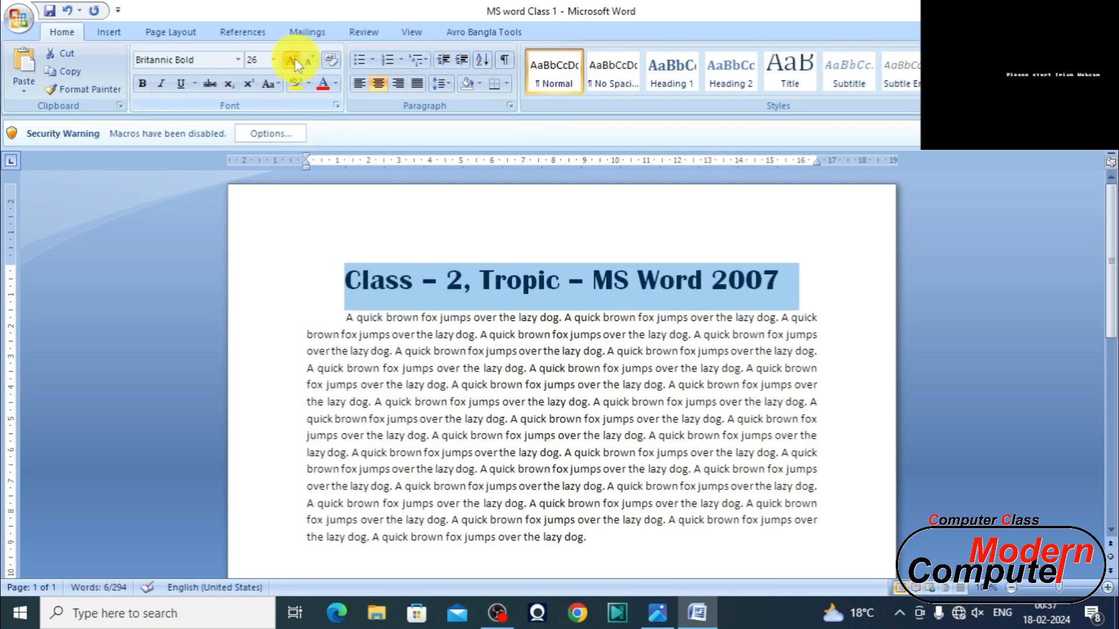
pyautogui.click(295, 61)
pyautogui.click(295, 61)
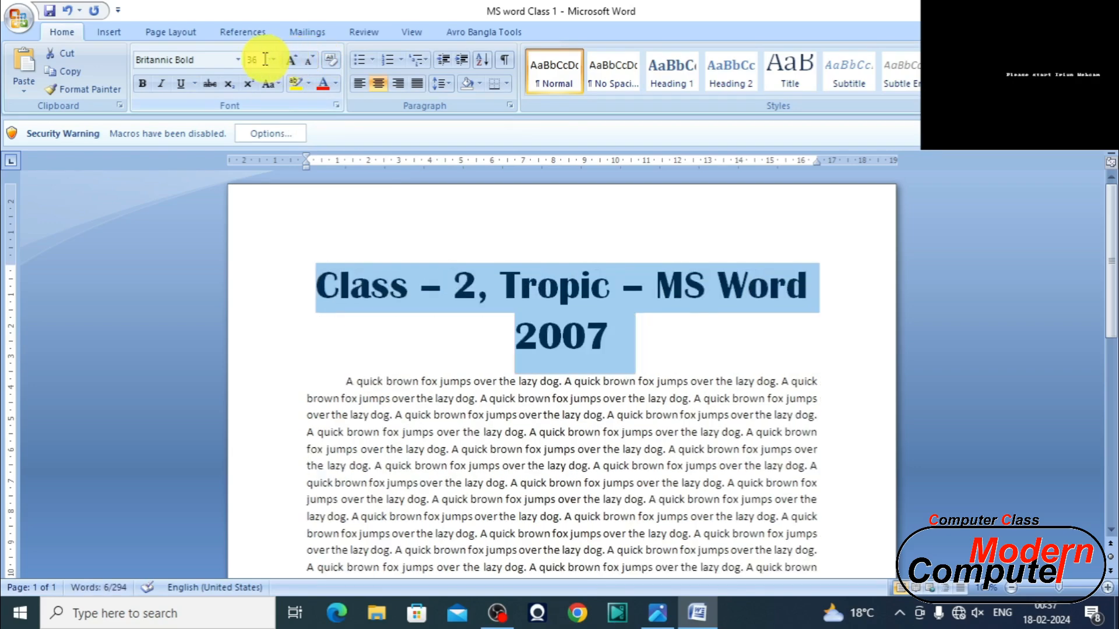
# - Reduce the heading's text one size at a time with Shrink Font, down to 18
pyautogui.click(308, 61)
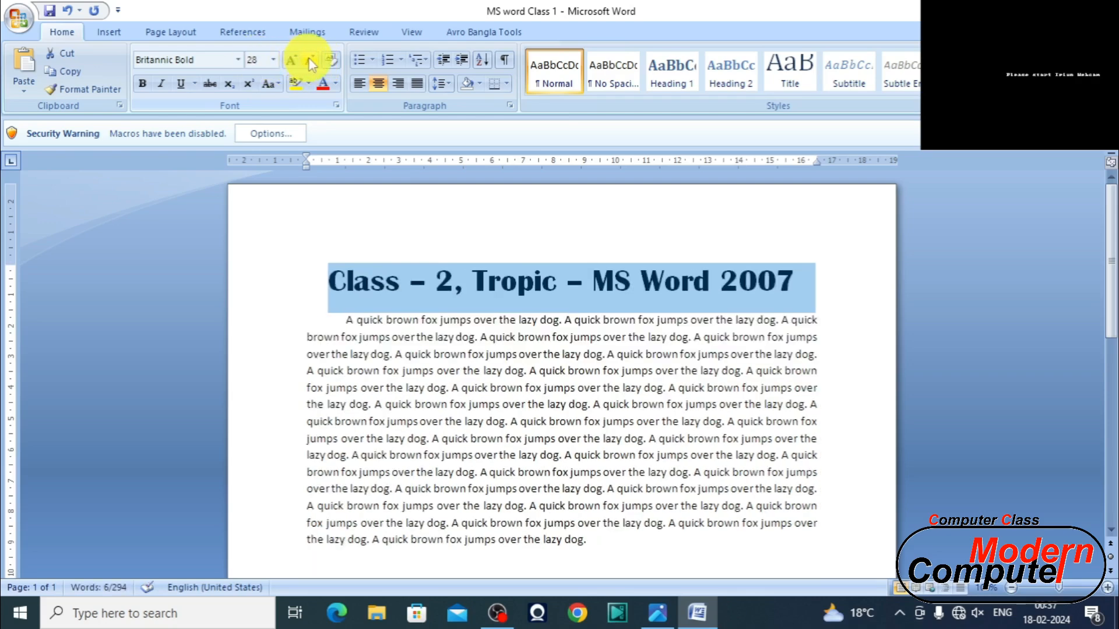
pyautogui.click(309, 61)
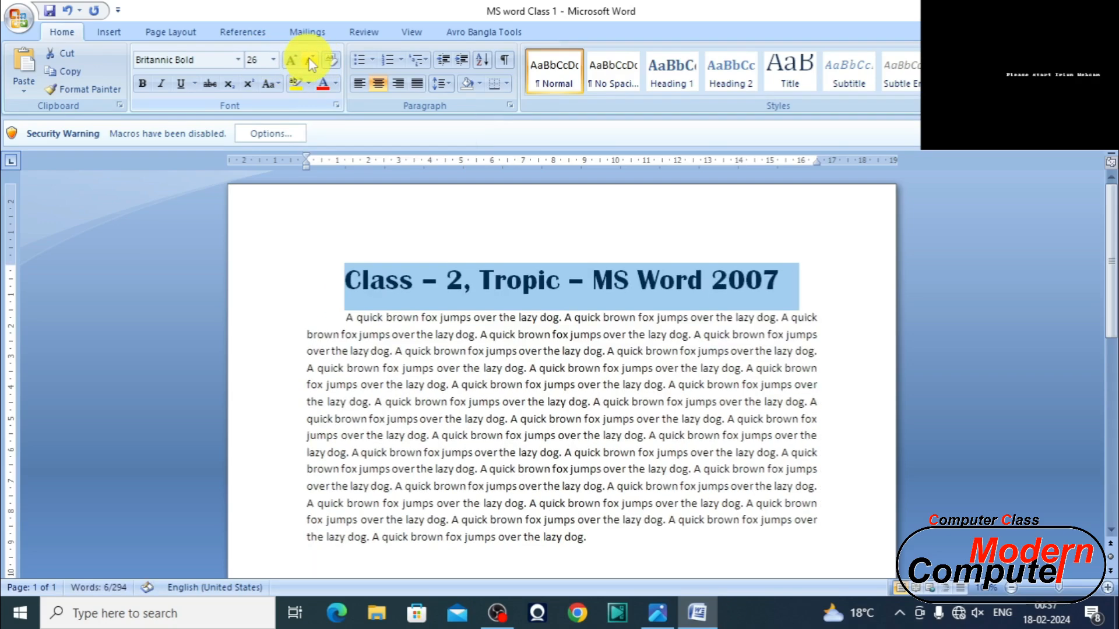
pyautogui.click(309, 61)
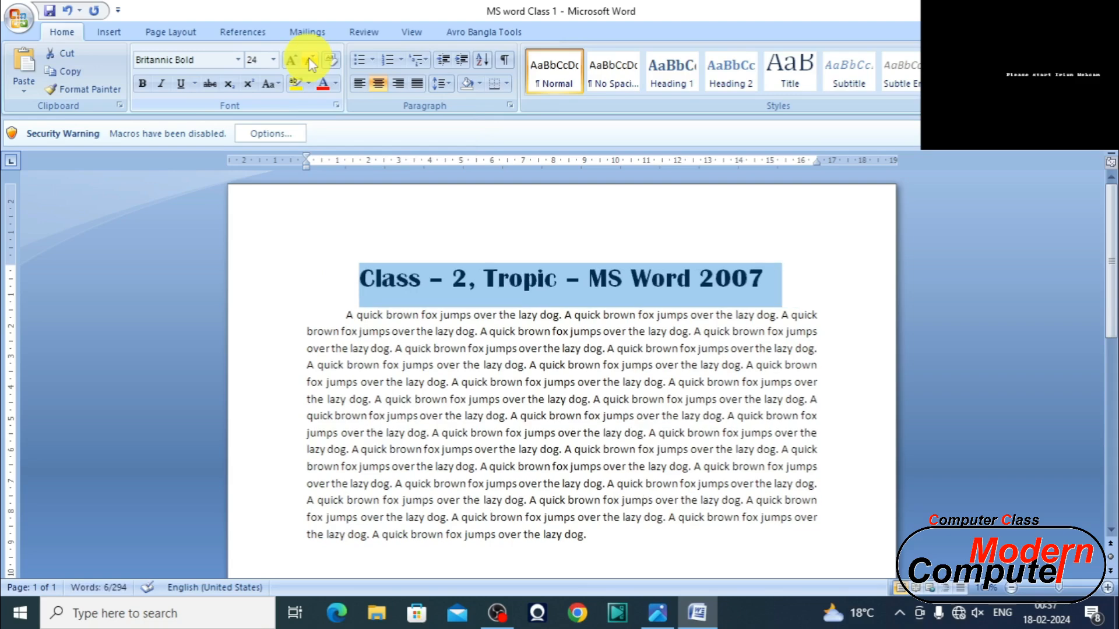
pyautogui.click(309, 61)
pyautogui.click(309, 61)
pyautogui.click(311, 61)
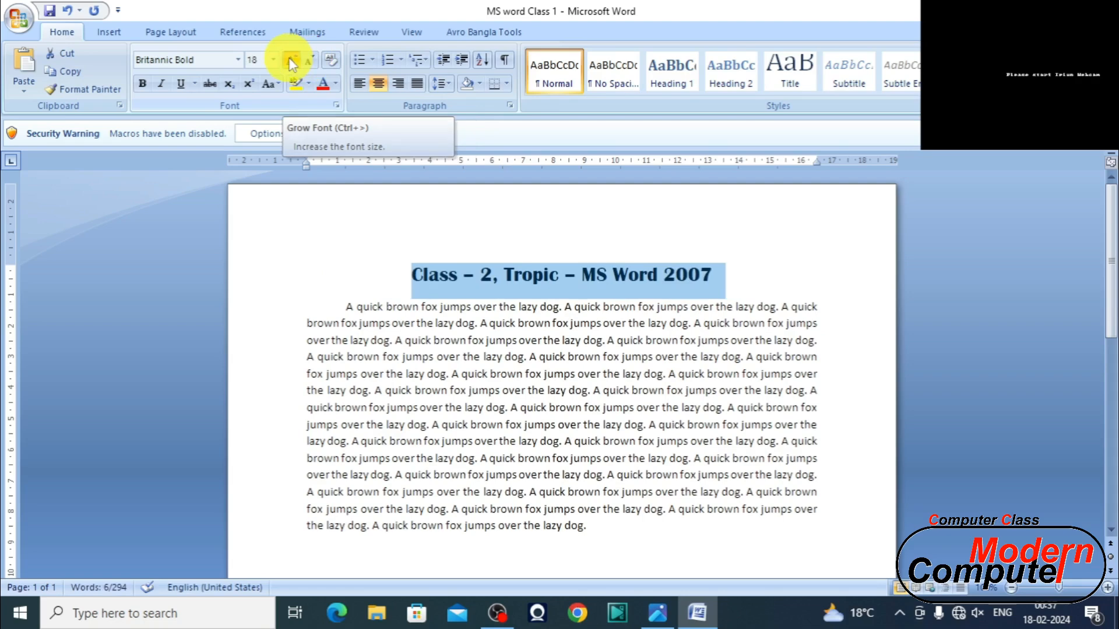
# - Grow the heading's text back to size 22 and then set its font size to 20
pyautogui.click(292, 62)
pyautogui.click(292, 62)
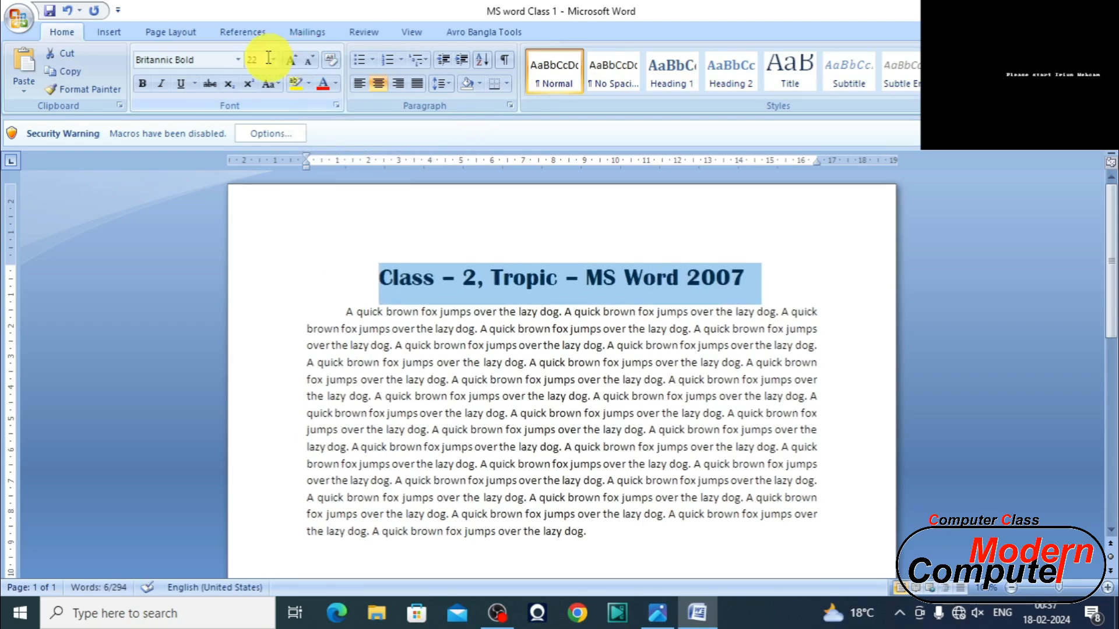
pyautogui.click(274, 60)
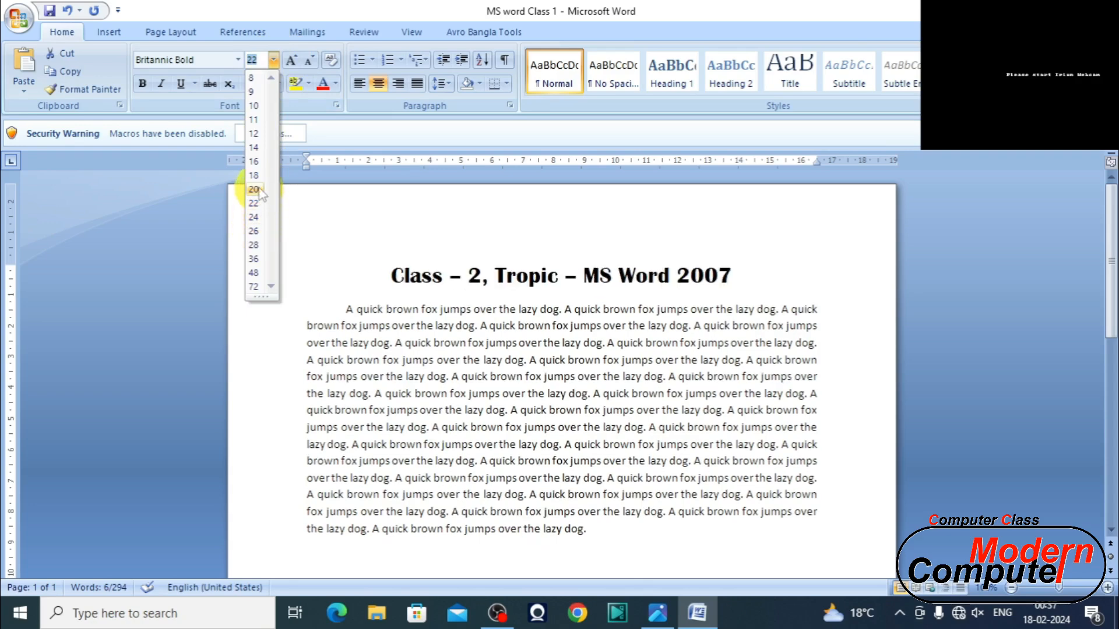
pyautogui.click(254, 189)
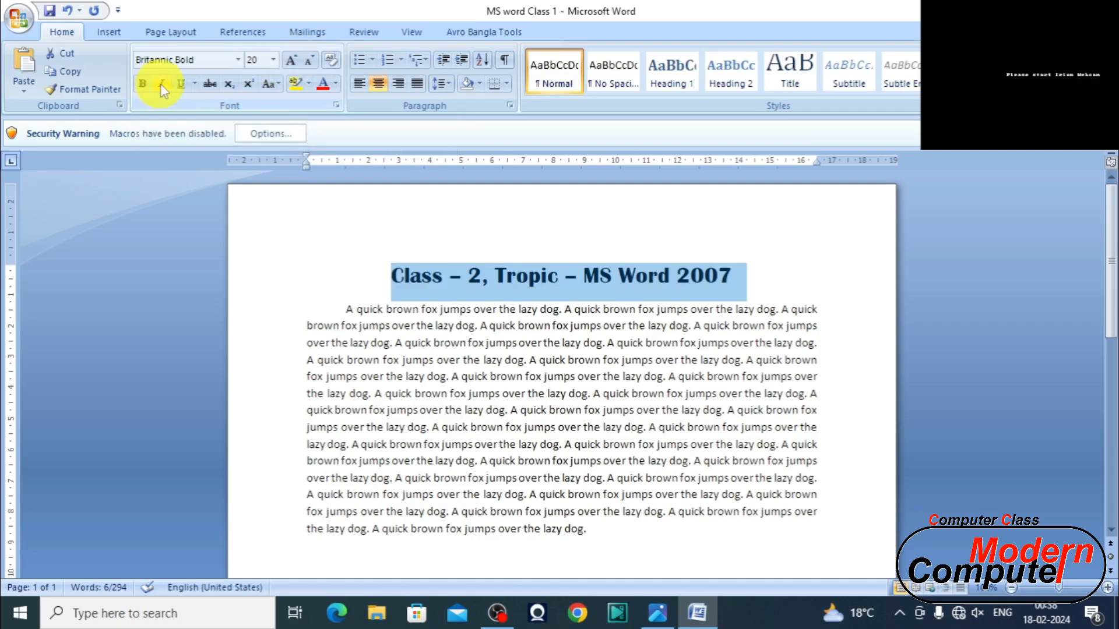
# - Try bold on and off on the heading, then change its font to Arial with bold applied
pyautogui.click(143, 87)
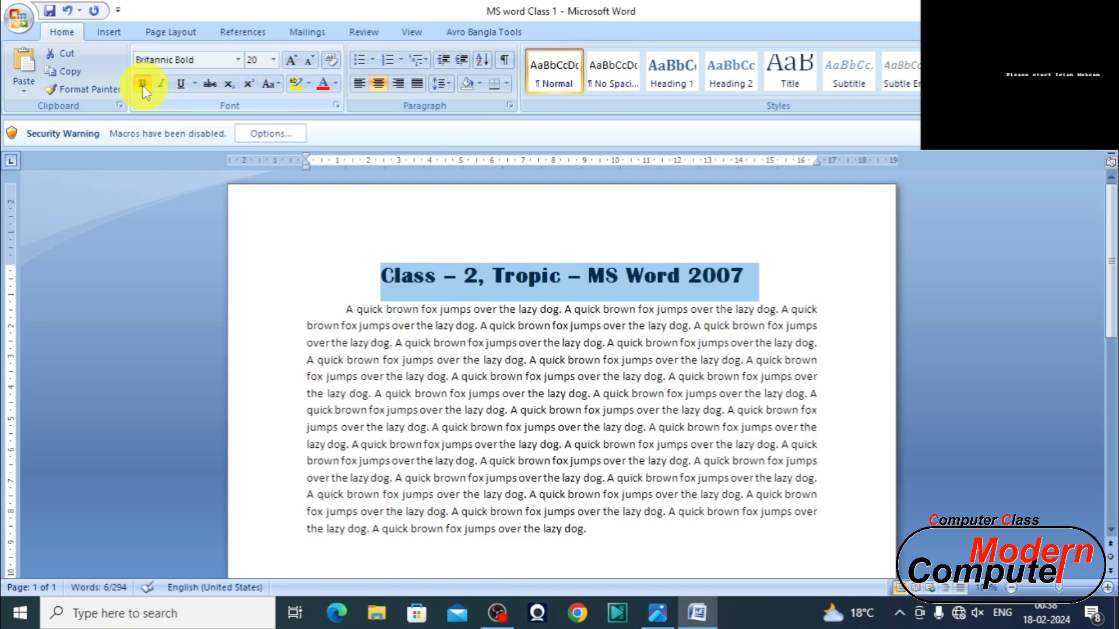
pyautogui.click(143, 87)
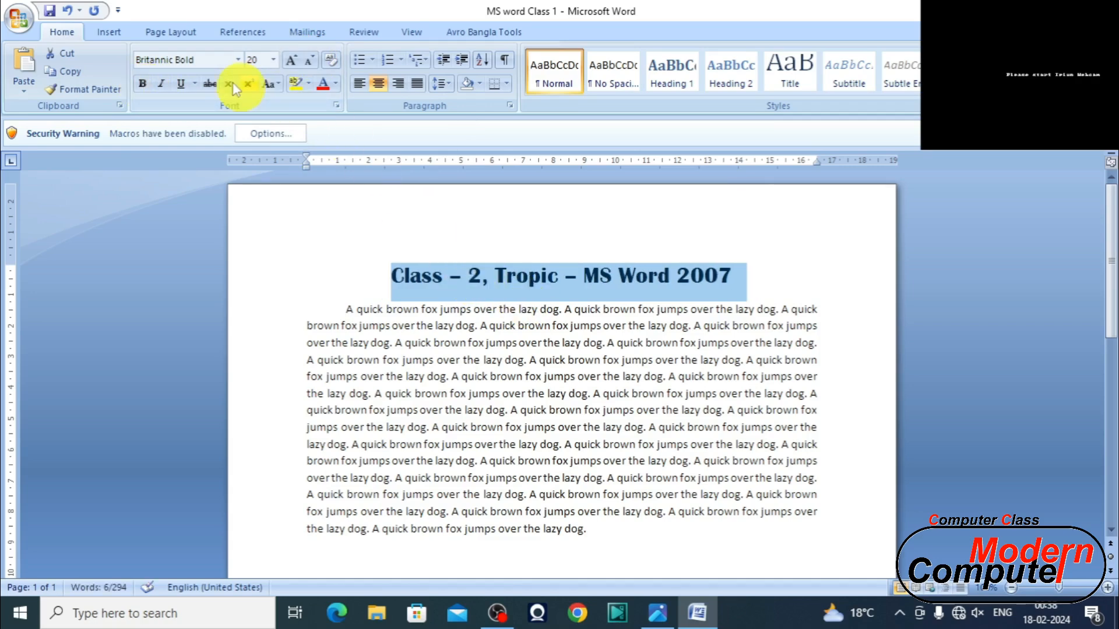
pyautogui.click(239, 60)
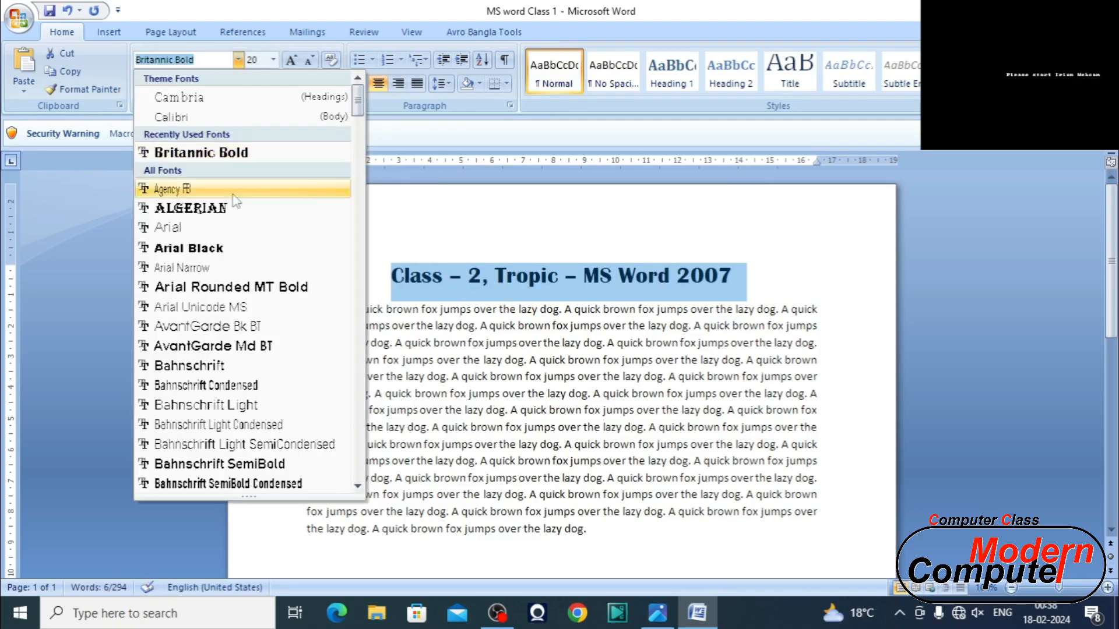
pyautogui.click(228, 236)
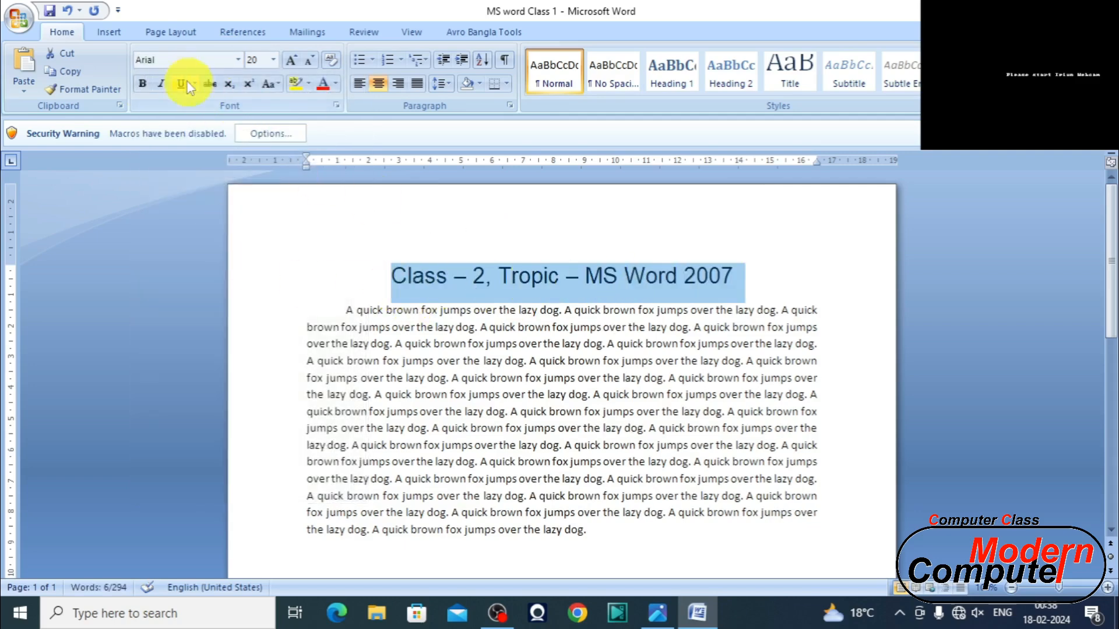
pyautogui.click(146, 82)
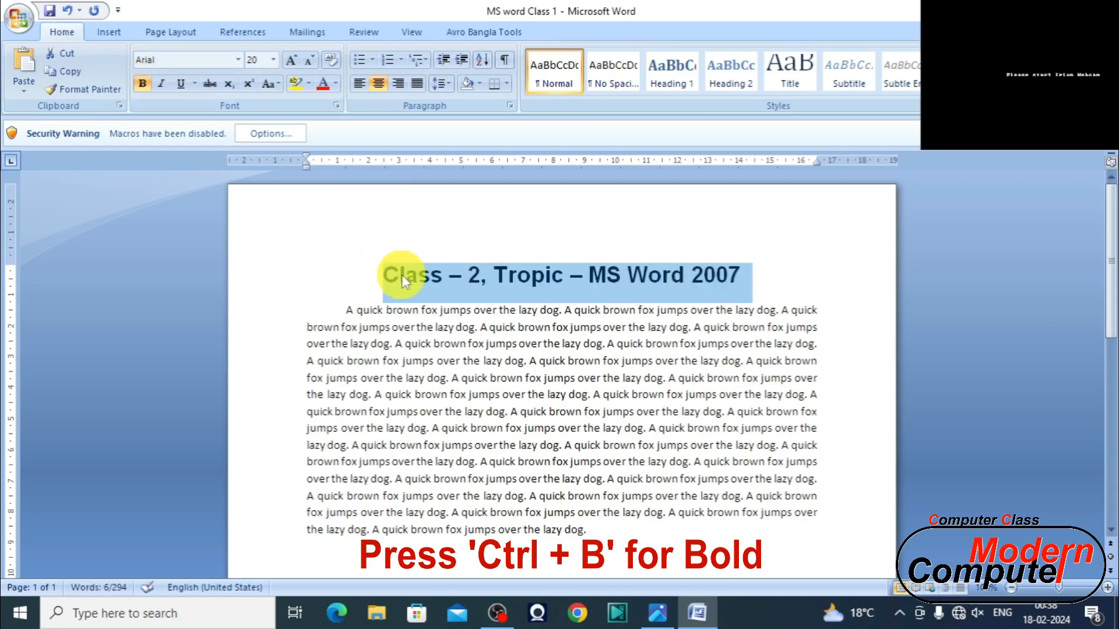
# - Make "fox jumps over the lazy dog." in the paragraph's fifth line bold, then undo that bold formatting
pyautogui.click(545, 380)
pyautogui.moveTo(526, 379); pyautogui.dragTo(663, 378)
pyautogui.click(145, 82)
pyautogui.click(623, 380)
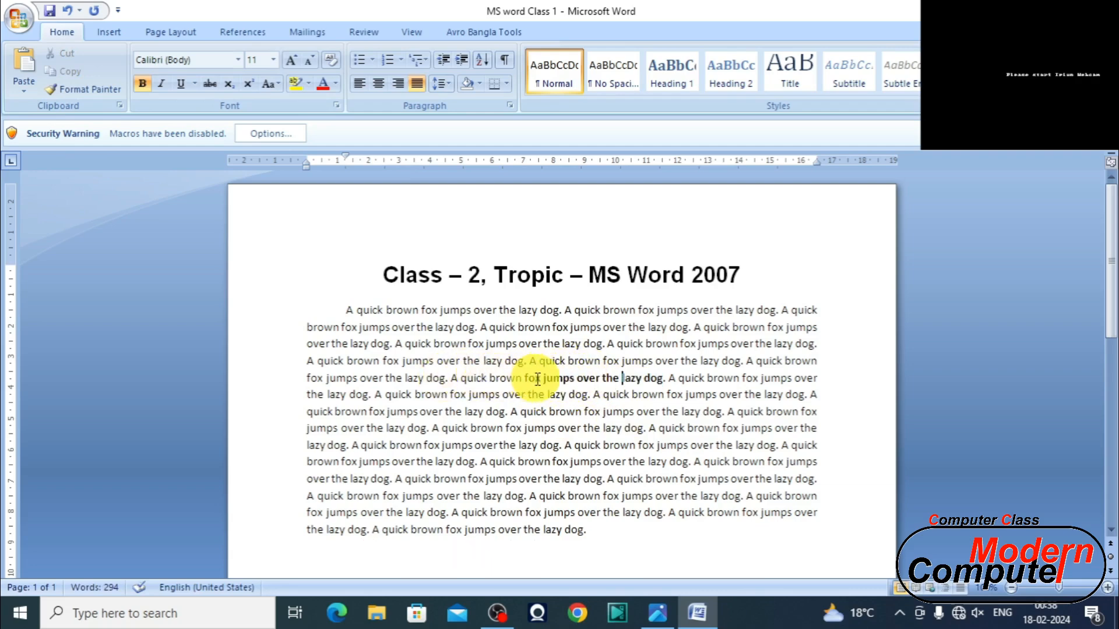
pyautogui.click(67, 10)
# - Make the whole heading "Class – 2, Tropic – MS Word 2007" italic and underlined
pyautogui.moveTo(380, 275); pyautogui.dragTo(721, 271)
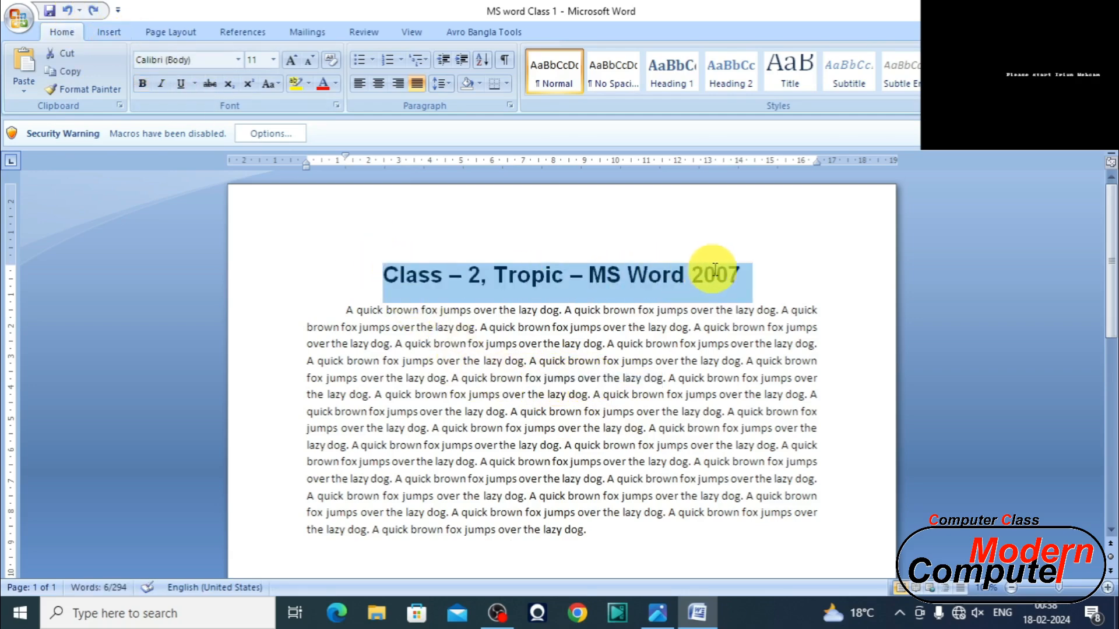
pyautogui.click(164, 86)
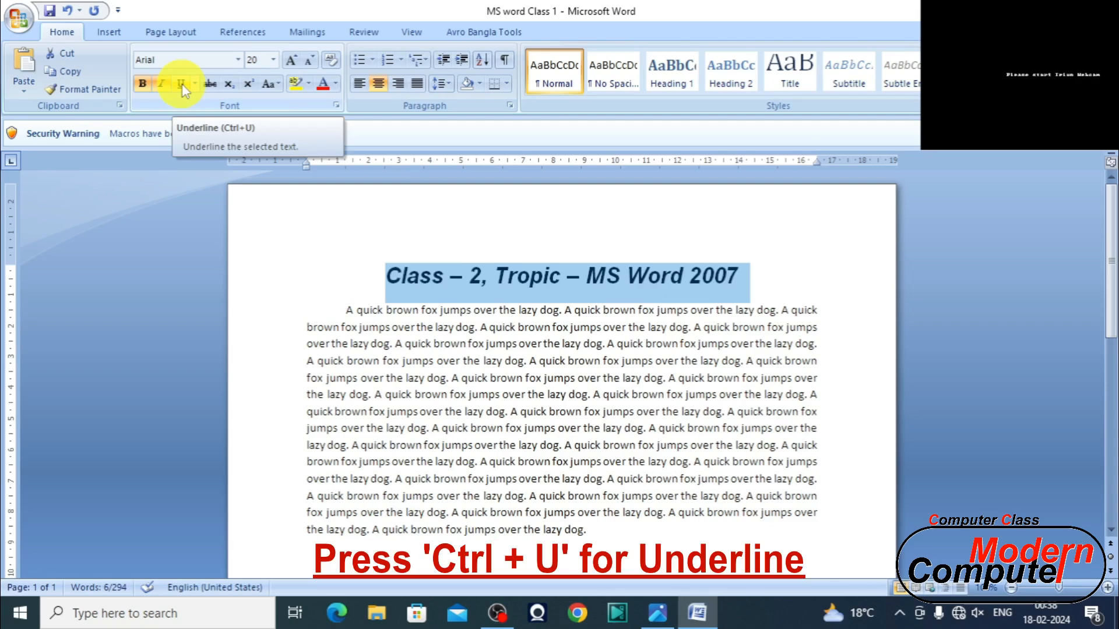
pyautogui.click(183, 85)
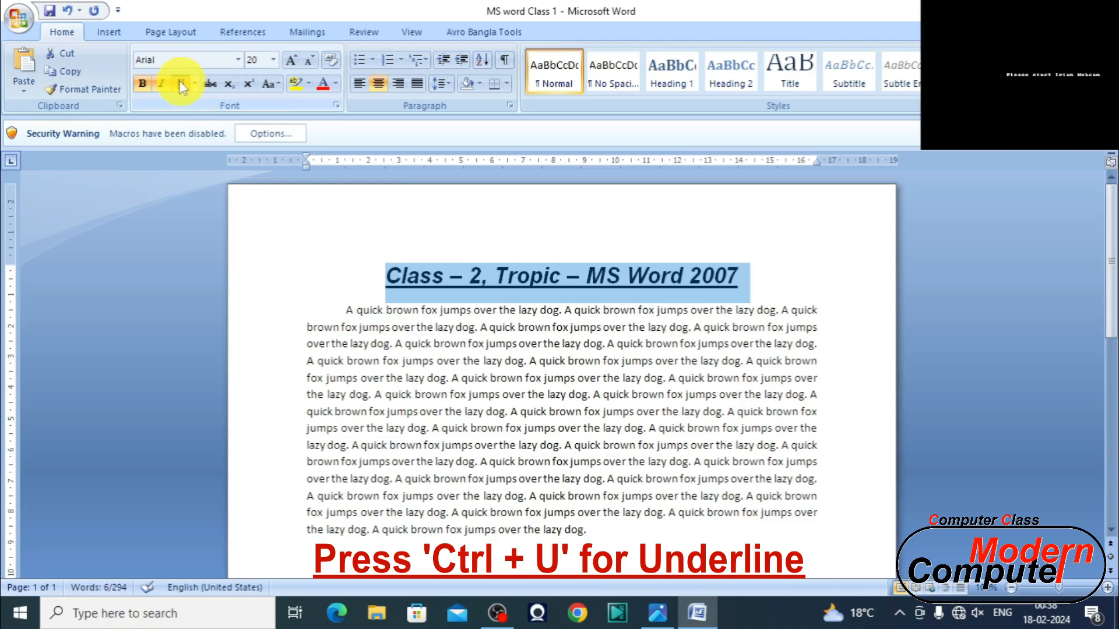
pyautogui.click(239, 62)
pyautogui.click(238, 62)
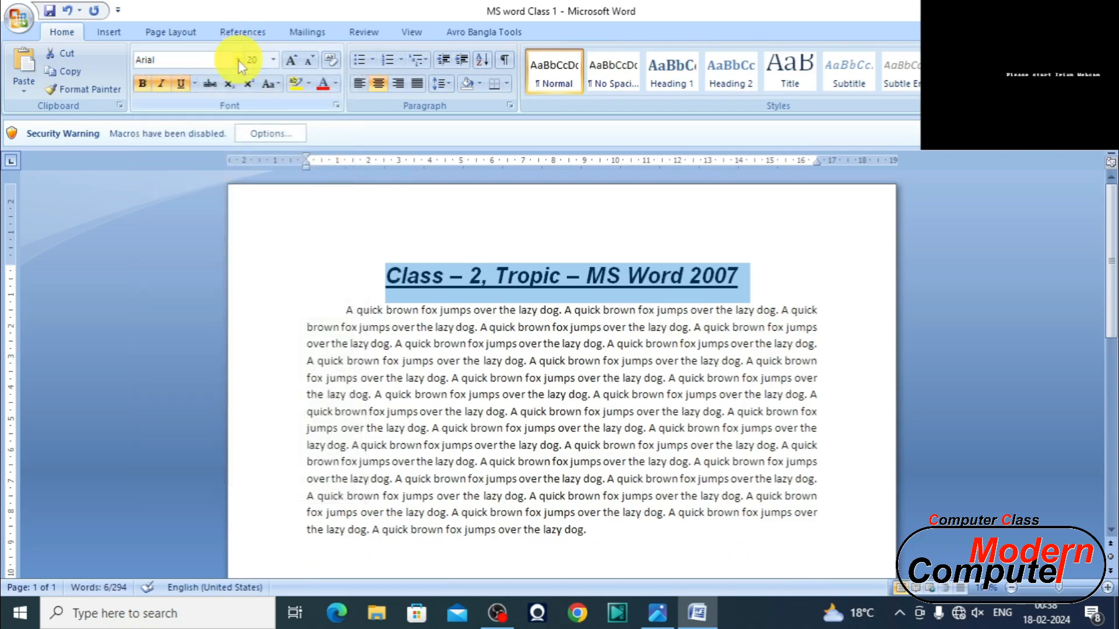
pyautogui.click(239, 61)
pyautogui.click(239, 61)
pyautogui.click(238, 61)
pyautogui.click(239, 61)
pyautogui.click(238, 62)
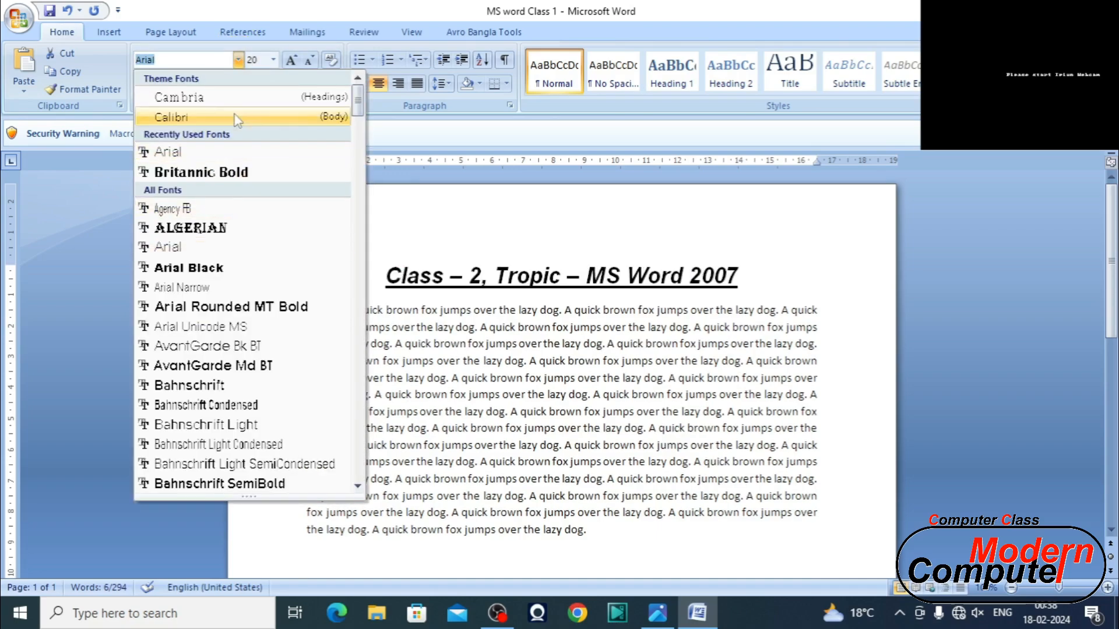
pyautogui.click(238, 61)
pyautogui.click(274, 66)
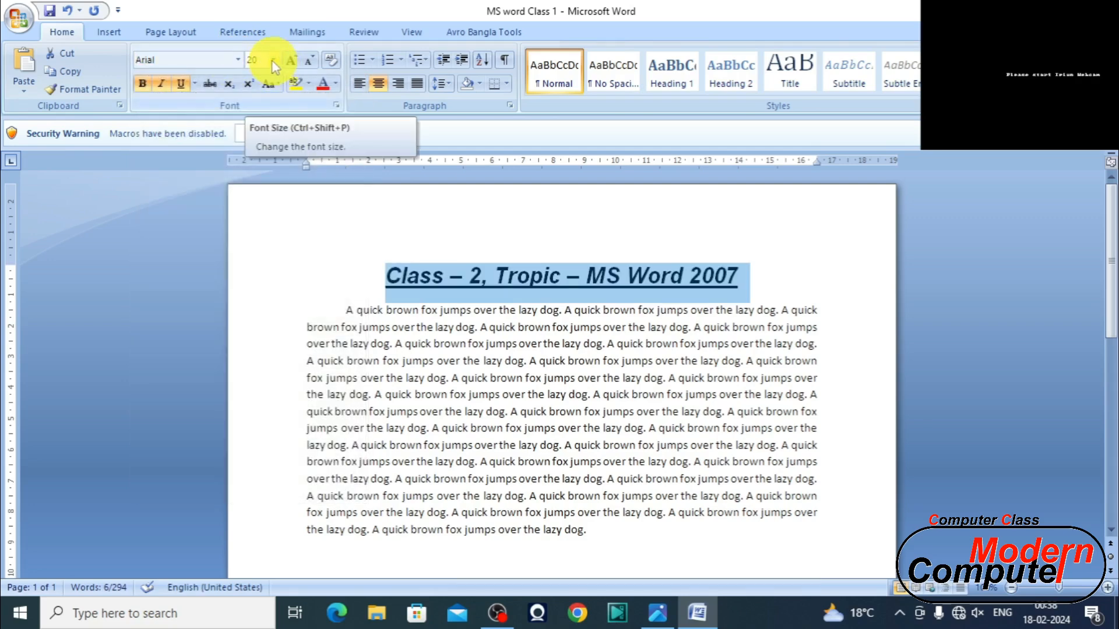
pyautogui.click(271, 61)
pyautogui.click(272, 61)
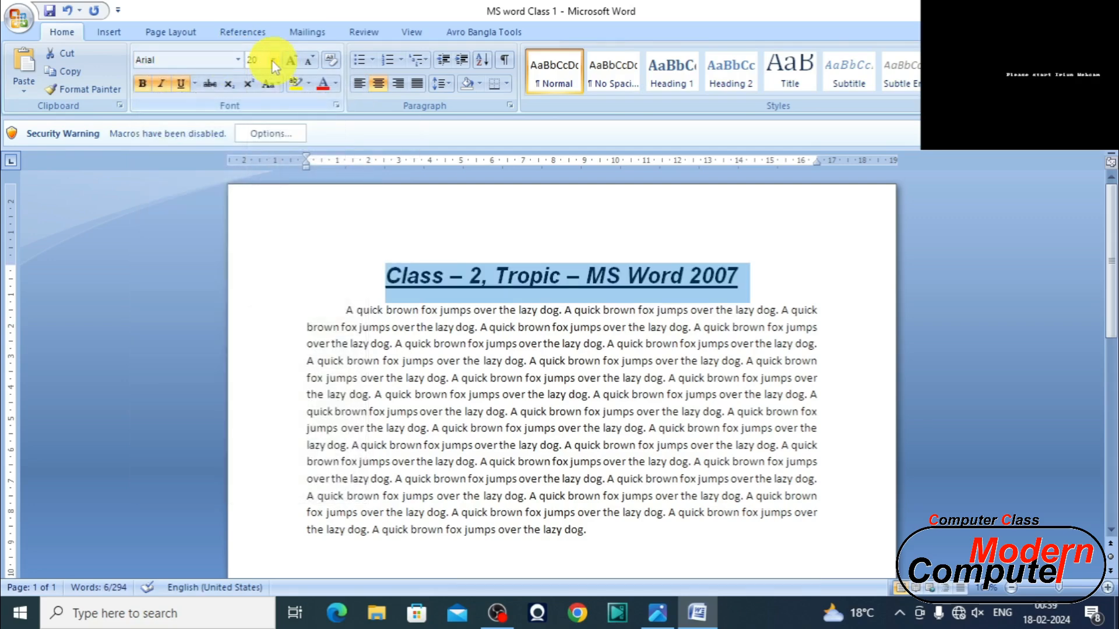
# - Try double, dashed and dotted underlines on the heading, then return it to a single underline
pyautogui.click(196, 85)
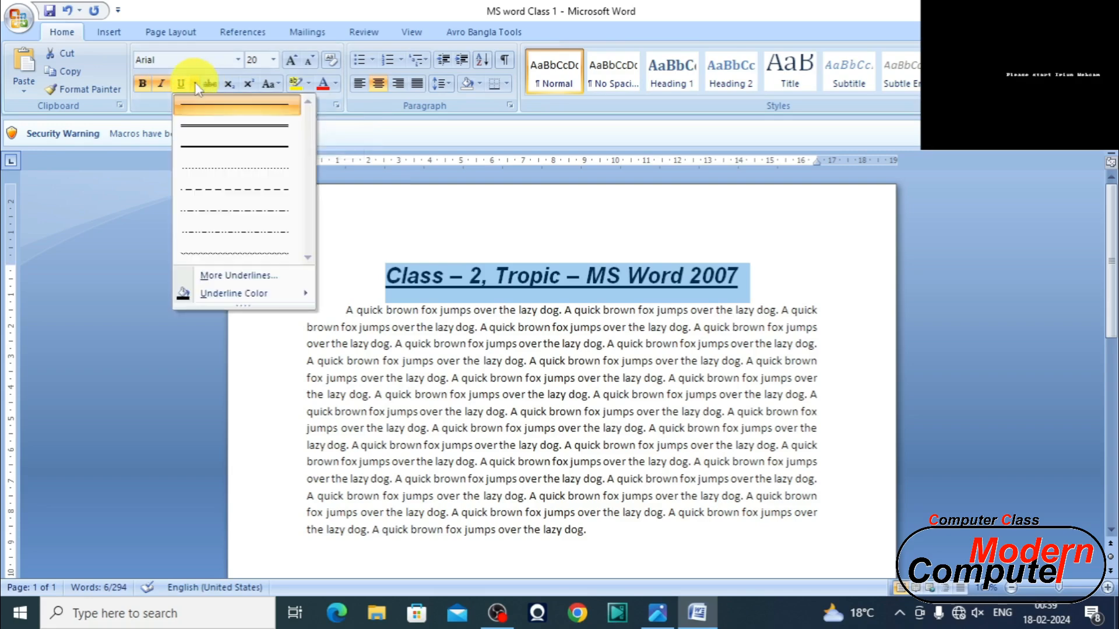
pyautogui.click(205, 125)
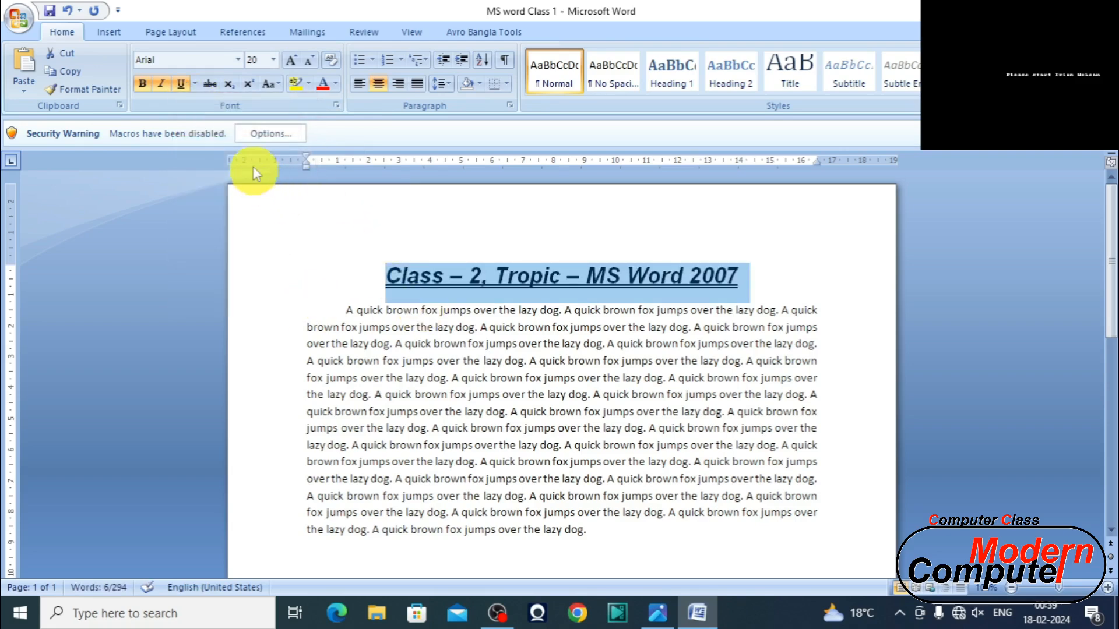
pyautogui.click(195, 85)
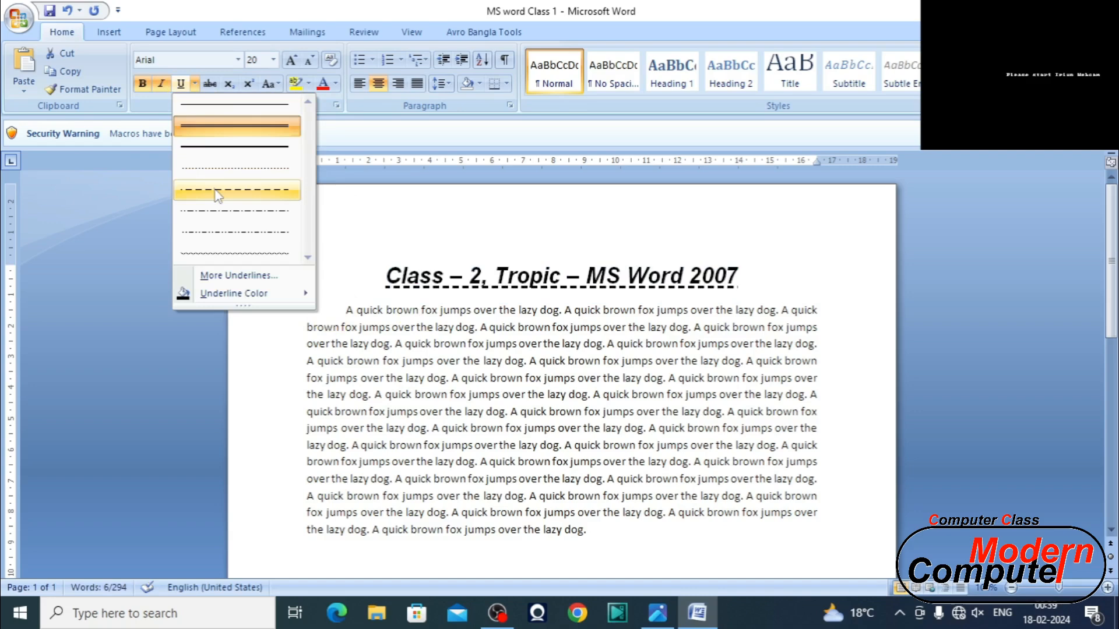
pyautogui.click(216, 192)
pyautogui.click(195, 84)
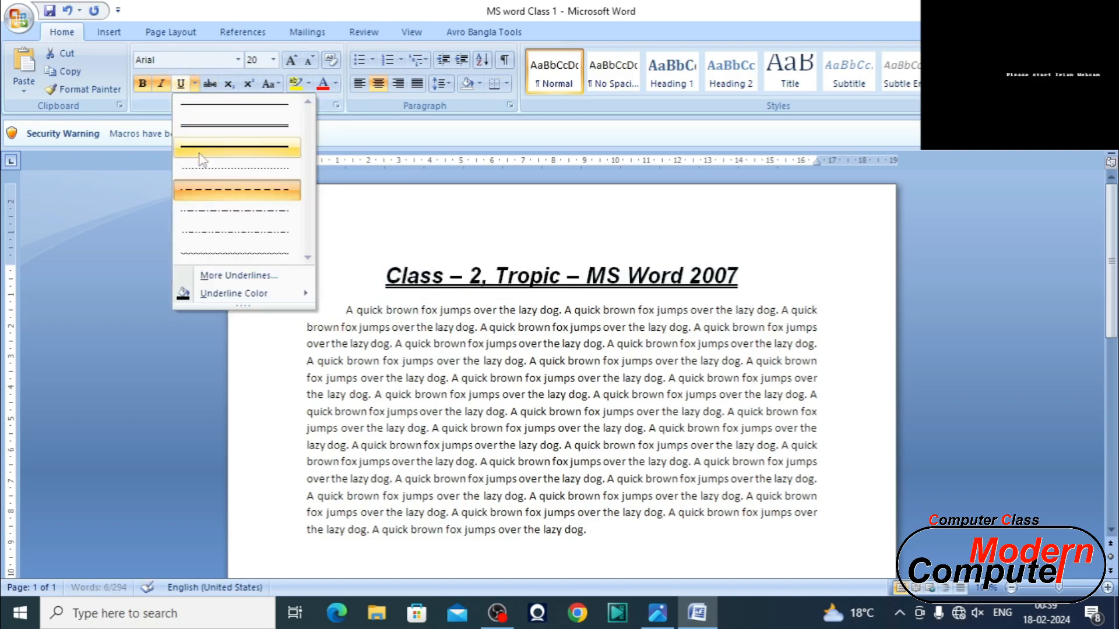
pyautogui.click(201, 168)
pyautogui.click(195, 85)
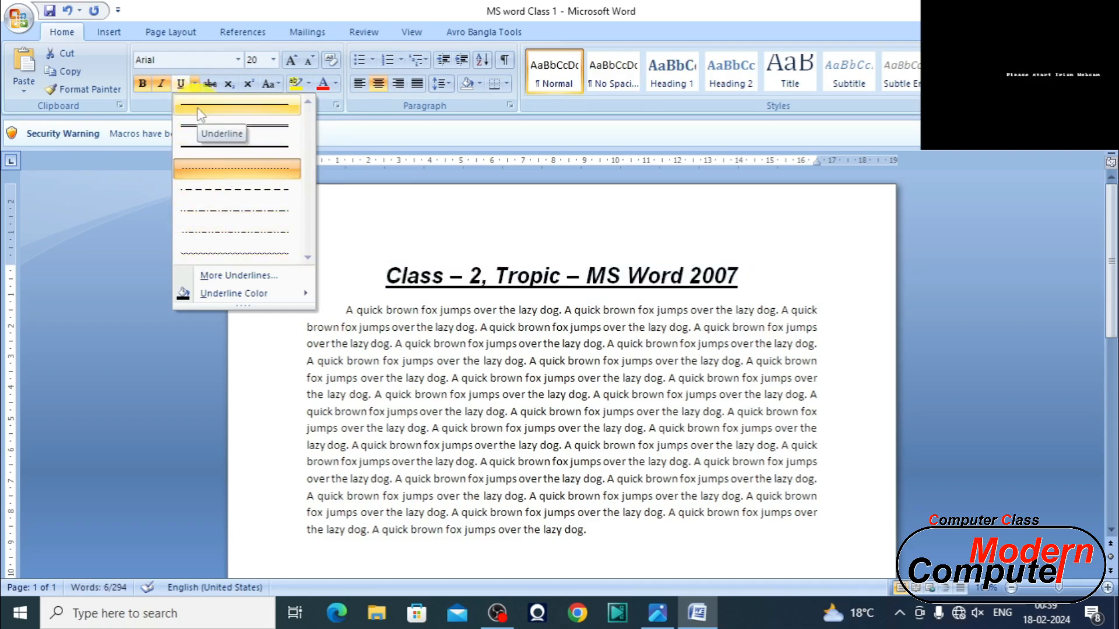
pyautogui.click(201, 114)
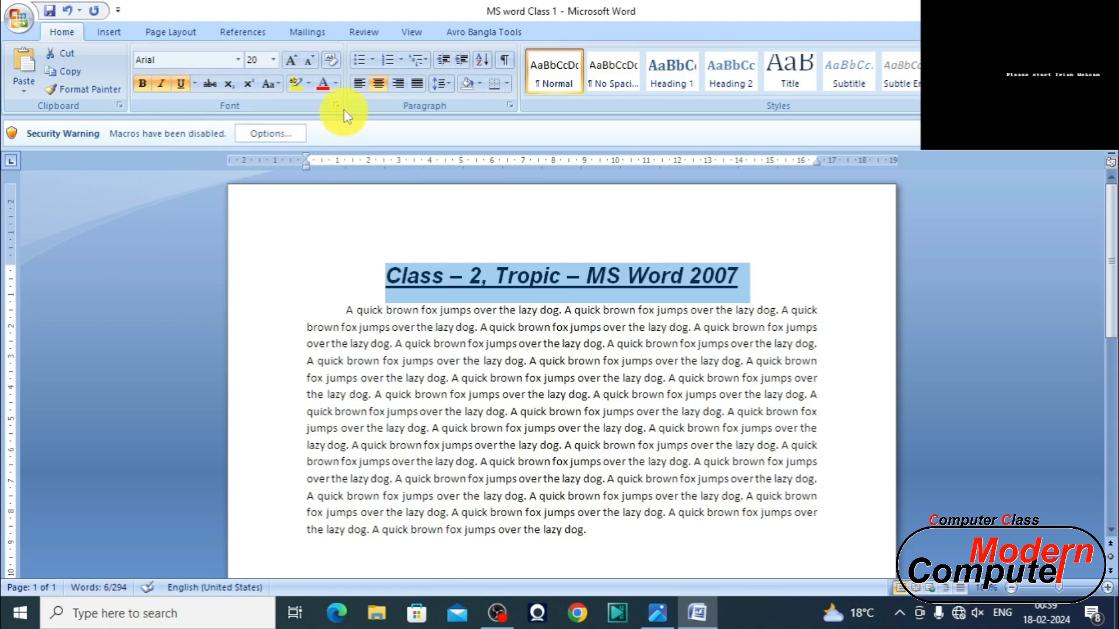
# - Set the heading's font color to the standard red, previewing other colors before settling on it
pyautogui.click(335, 83)
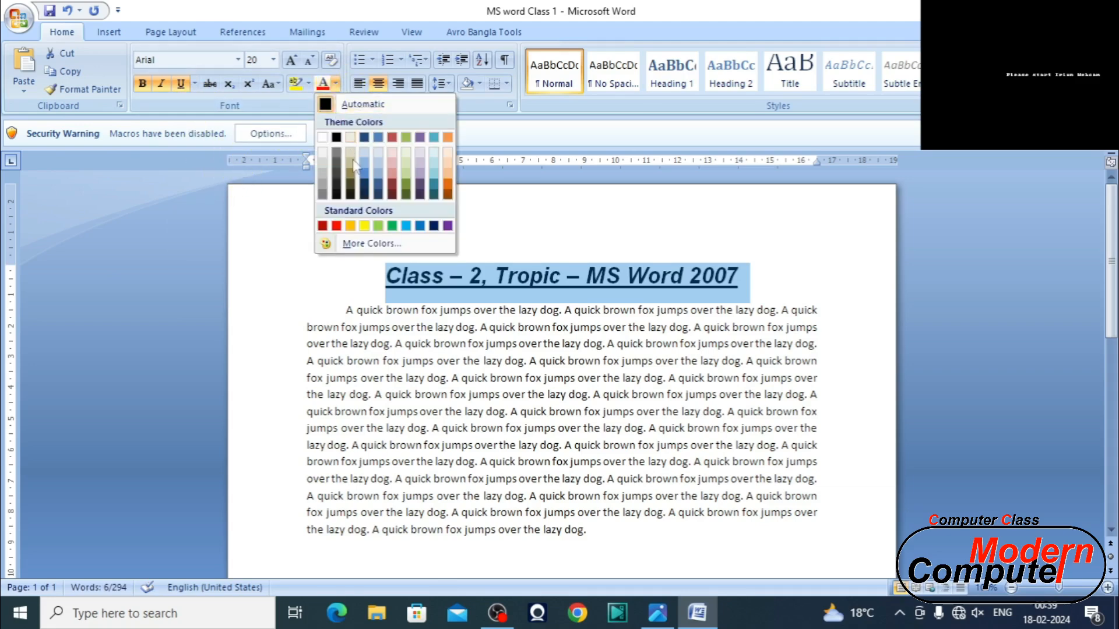
pyautogui.click(337, 227)
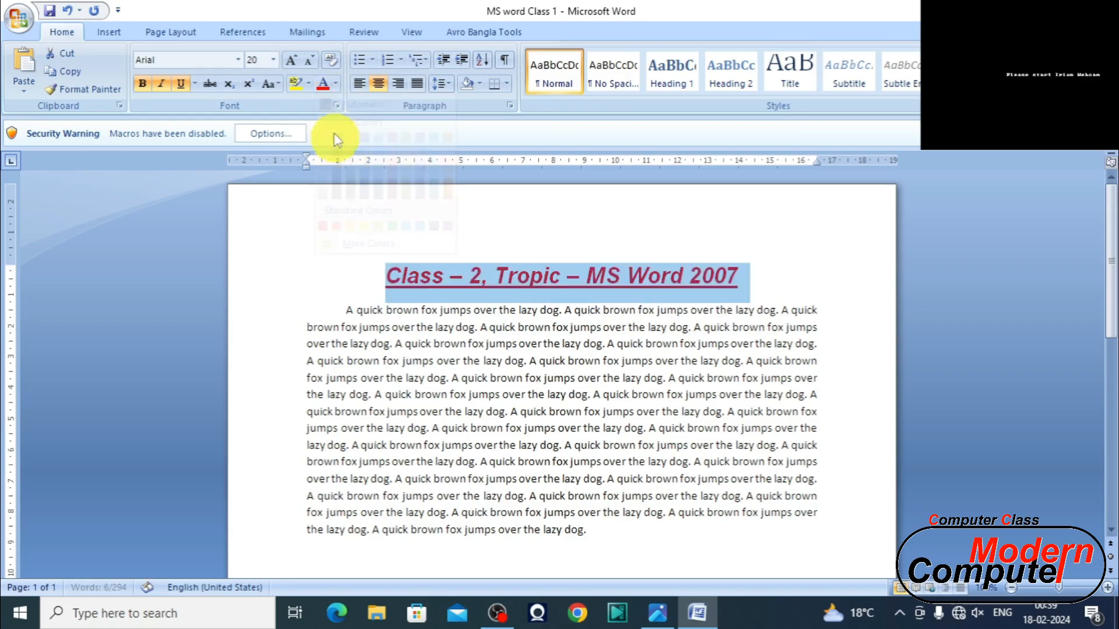
pyautogui.click(336, 83)
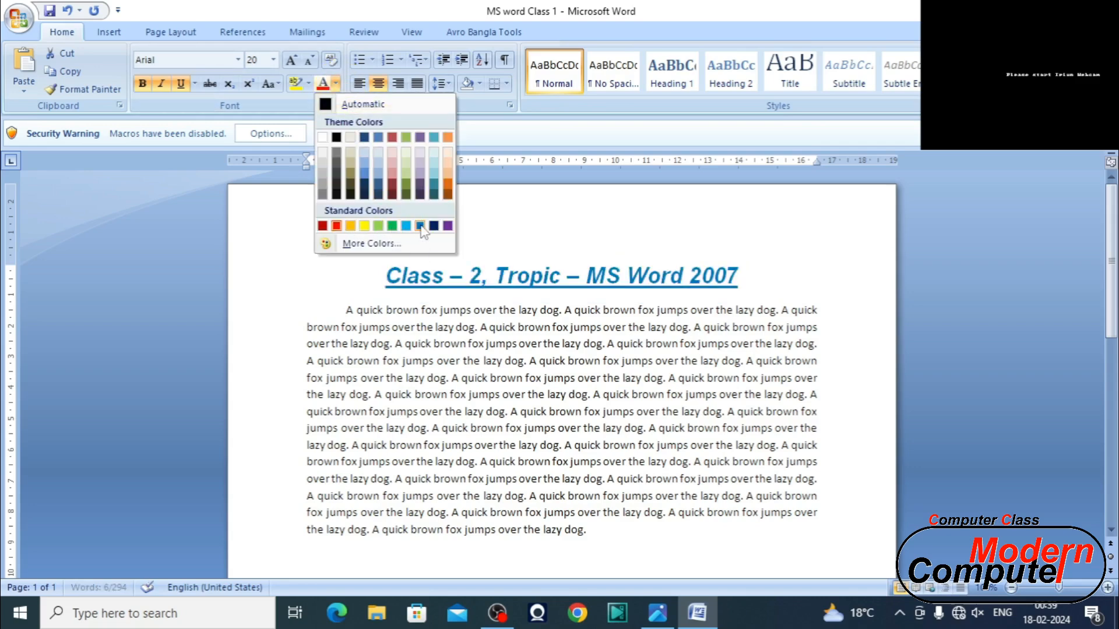
pyautogui.click(337, 226)
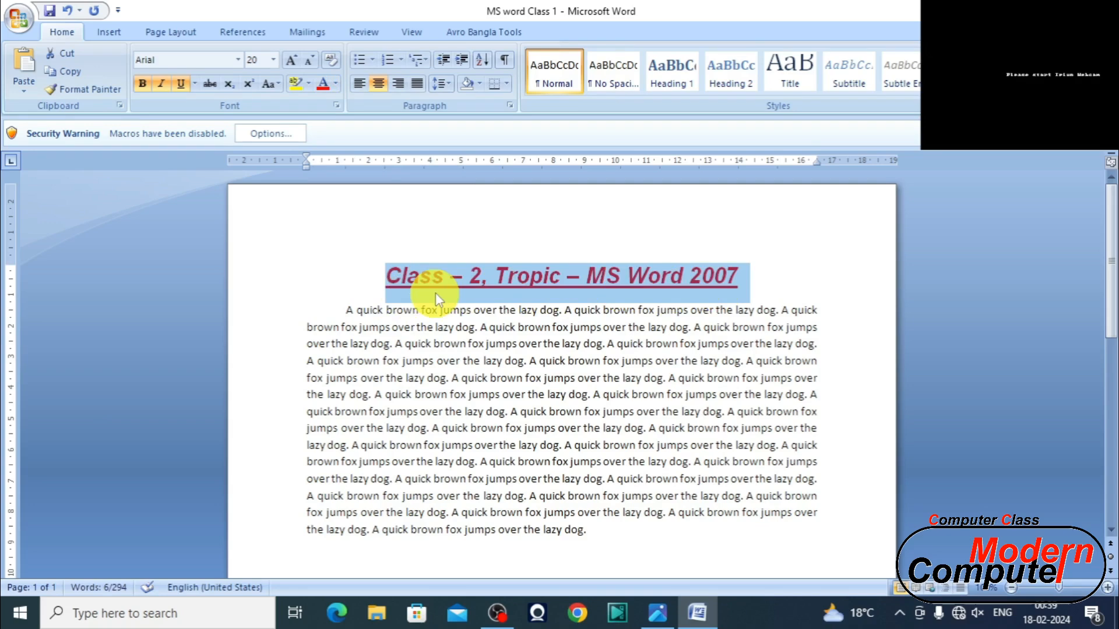
# - Change the heading's underline color to the standard green
pyautogui.click(195, 84)
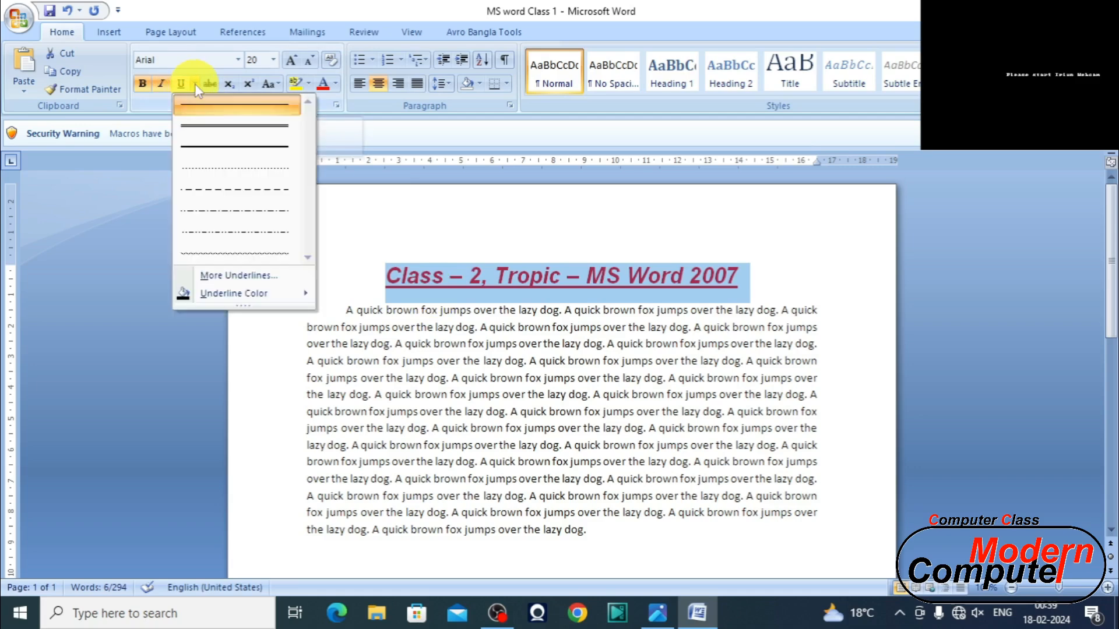
pyautogui.click(239, 296)
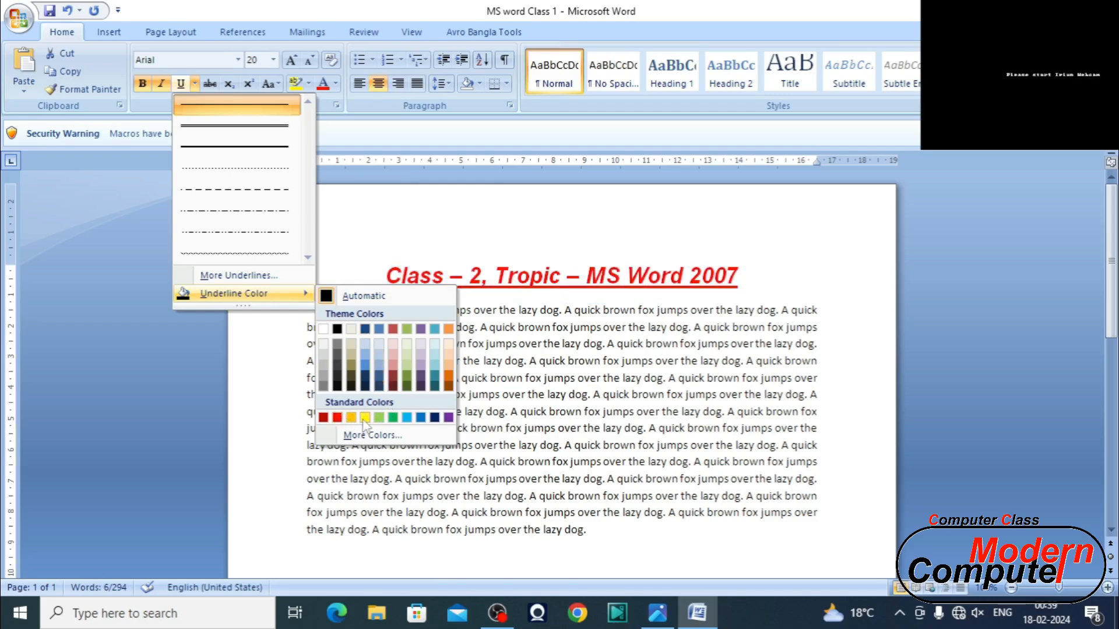
pyautogui.click(394, 417)
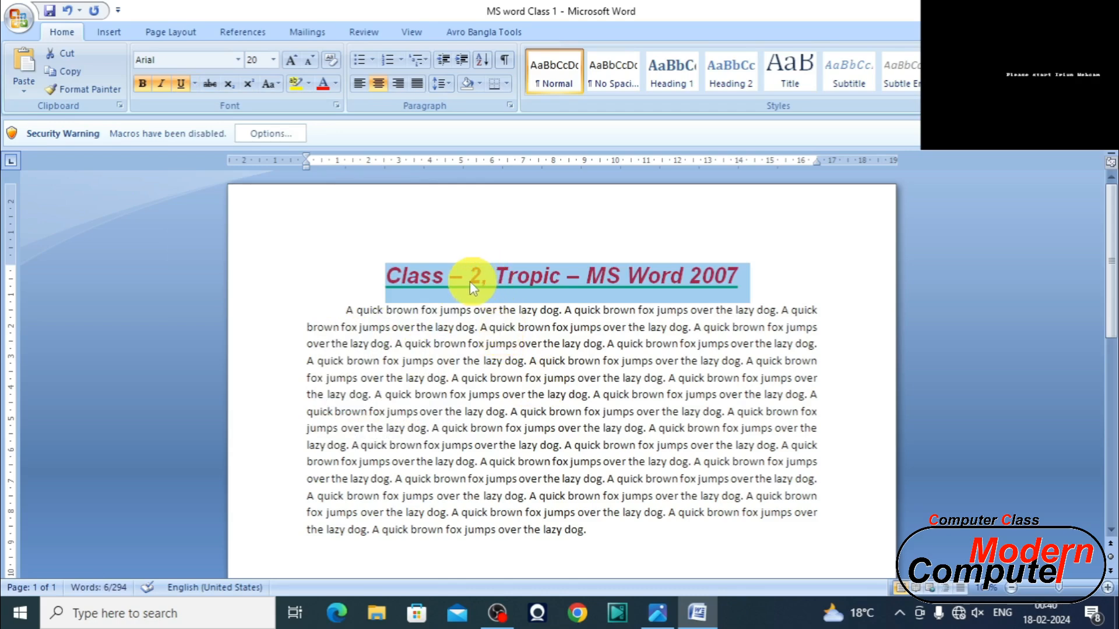
# - Start a plain-text list below the paragraph with the line "1. How To Start MS Word", without automatic numbering
pyautogui.click(612, 531)
pyautogui.scroll(-2, 612, 484)
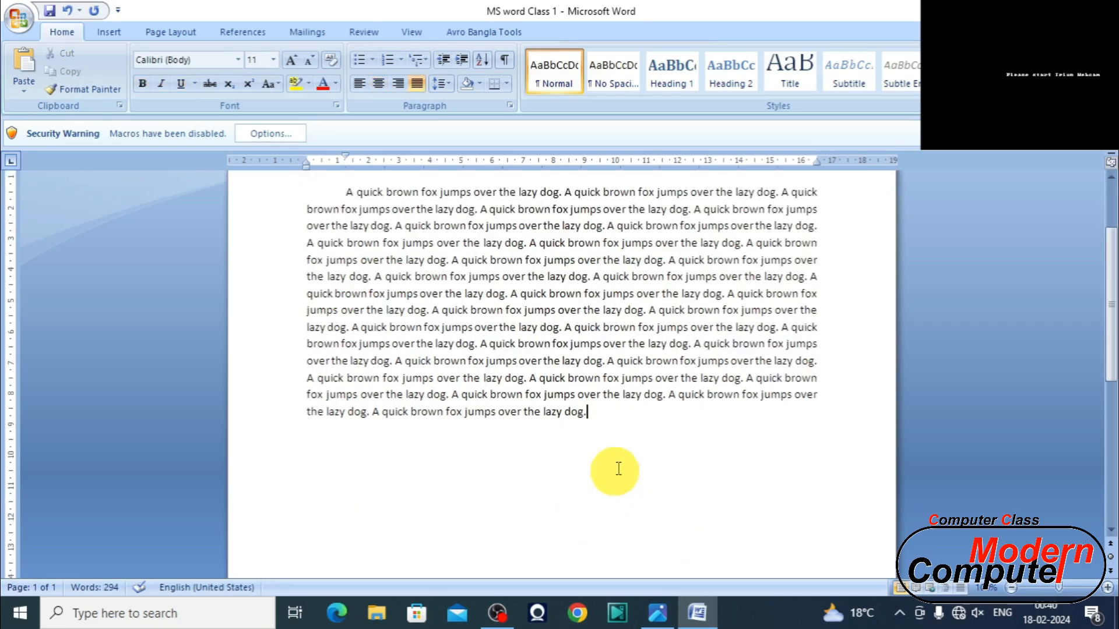
pyautogui.press('Return')
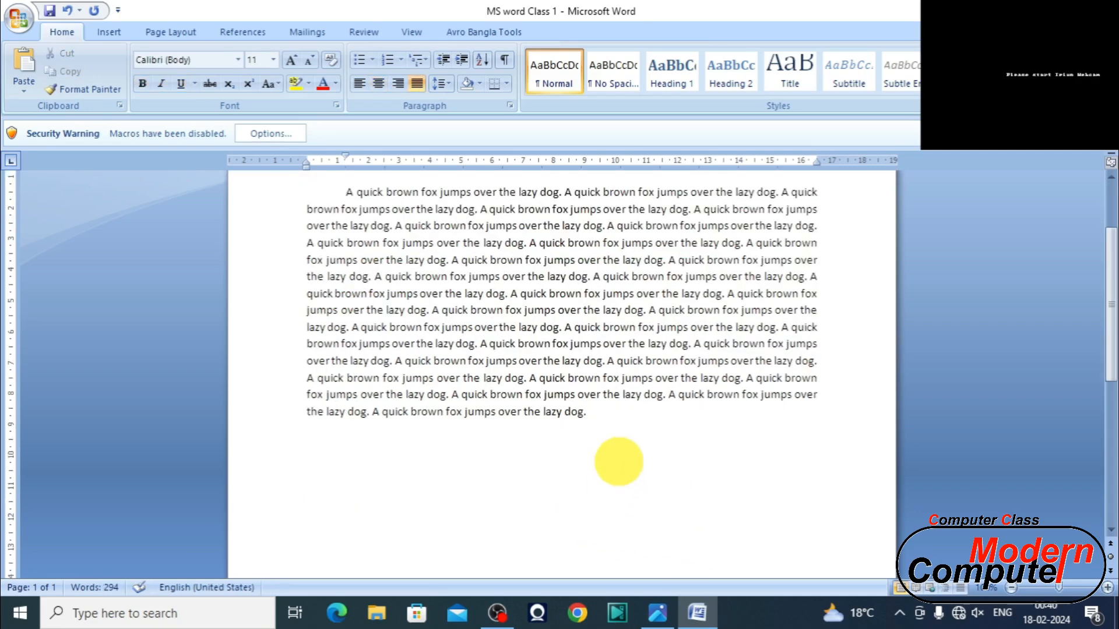
pyautogui.write('How To Start')
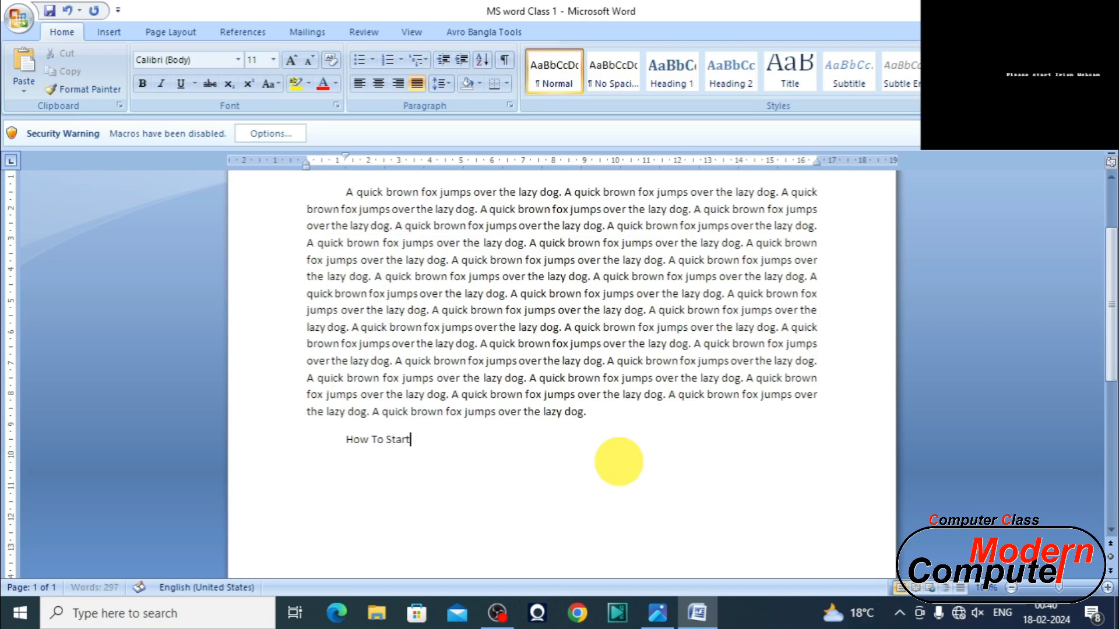
pyautogui.write(' MS Word')
pyautogui.press('Home')
pyautogui.write('1.')
pyautogui.press('End')
pyautogui.hotkey('ctrl', 'z')
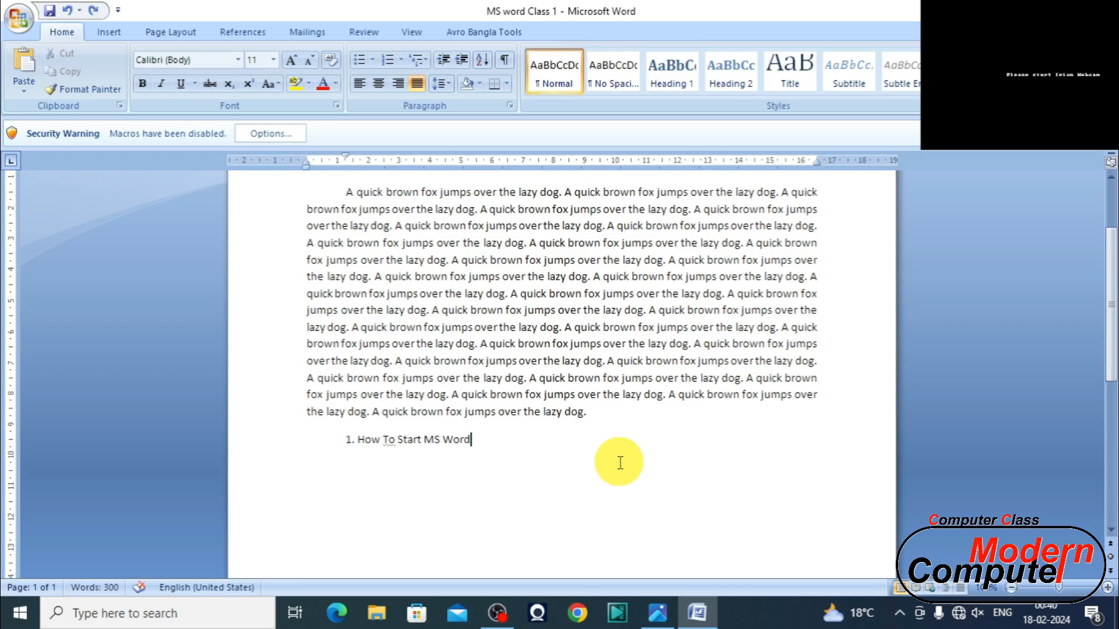
# - Add the second list line, "2. How To Save File.", below the first
pyautogui.press('Return')
pyautogui.write('File')
pyautogui.press('BackSpace')
pyautogui.press('BackSpace')
pyautogui.press('BackSpace')
pyautogui.press('BackSpace')
pyautogui.write('2. How To Save ')
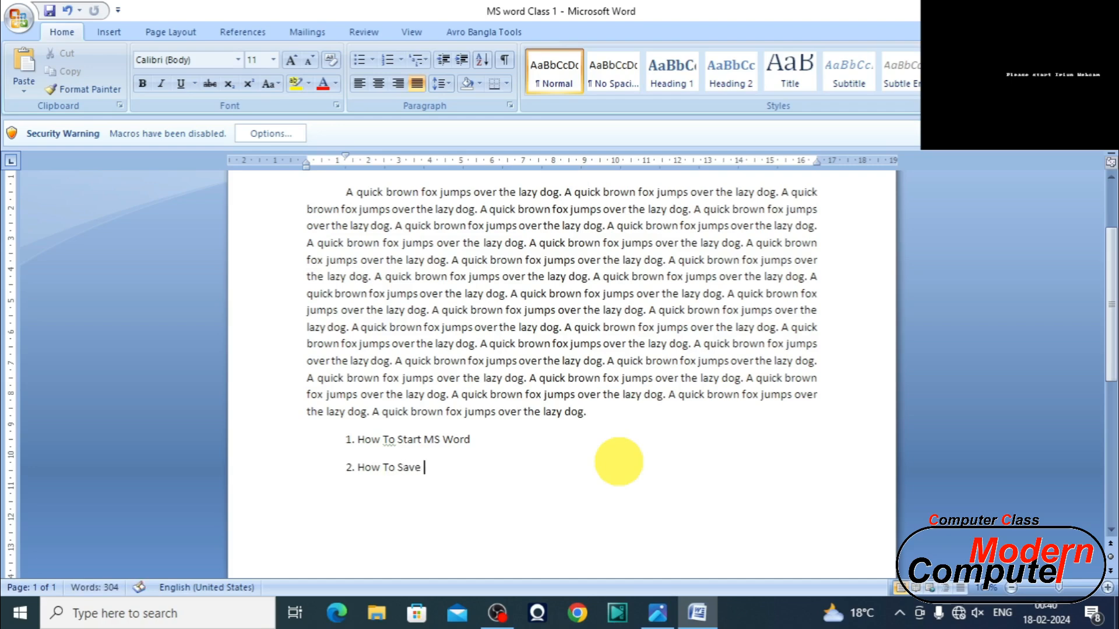
pyautogui.write('File.')
pyautogui.press('Return')
# - Add the list lines "3. File close", "4. File Open" and "5. Exit"
pyautogui.press('Return')
pyautogui.write('3. File close')
pyautogui.press('Return')
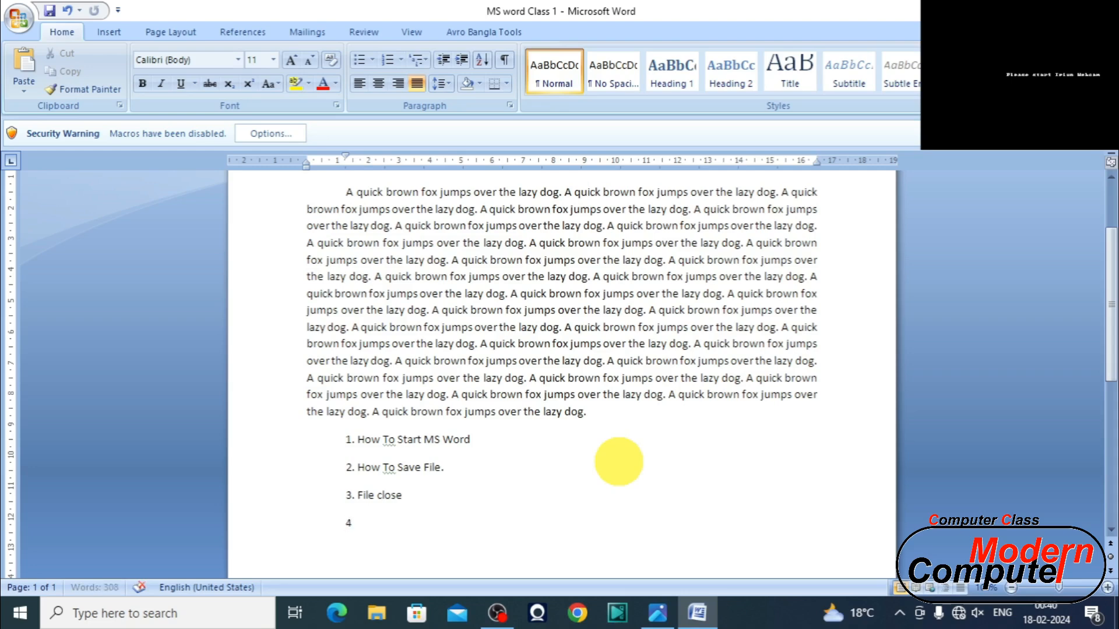
pyautogui.write('File Open')
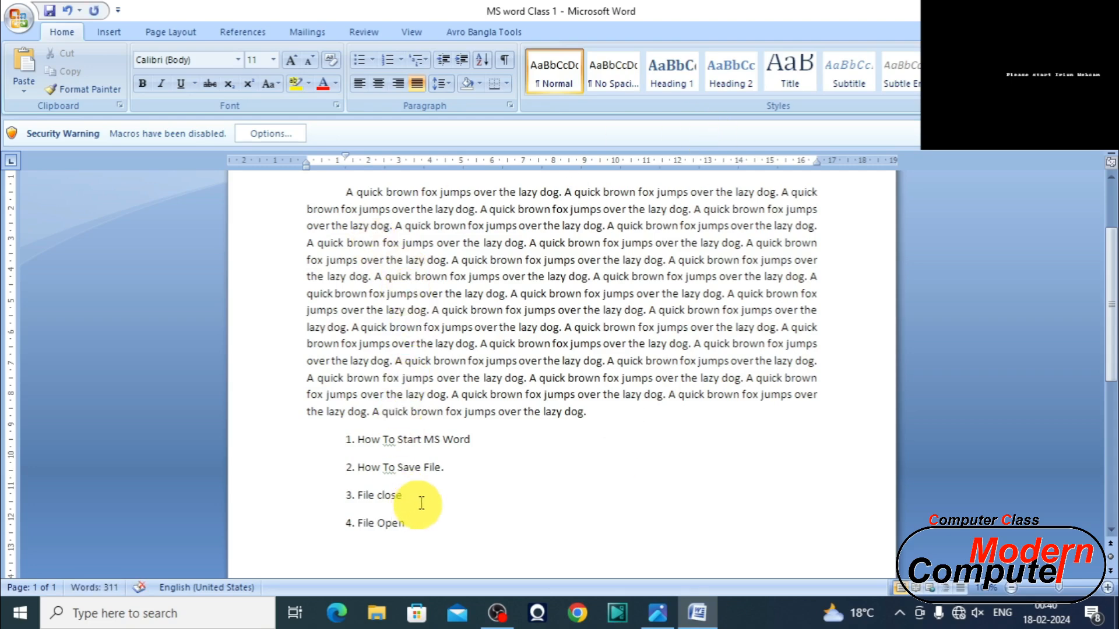
pyautogui.press('Return')
pyautogui.write('Exit')
pyautogui.press('Return')
pyautogui.press('Return')
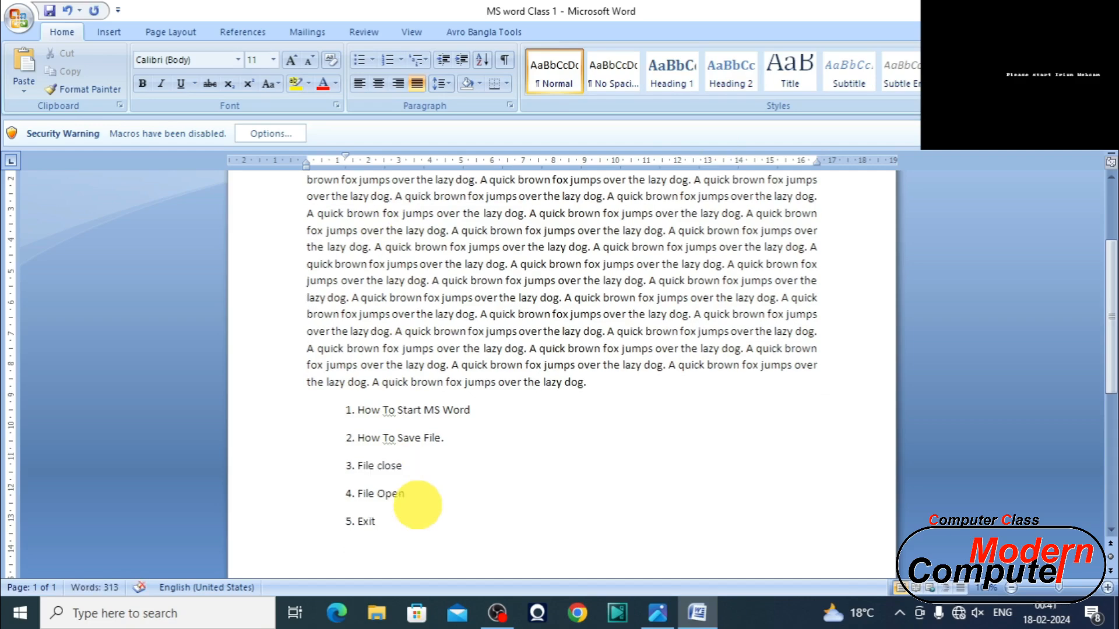
# - Add the list lines "6. Font Style" and "7. Font Size"
pyautogui.write('6. Font Size')
pyautogui.press('BackSpace')
pyautogui.write('Style')
pyautogui.press('Return')
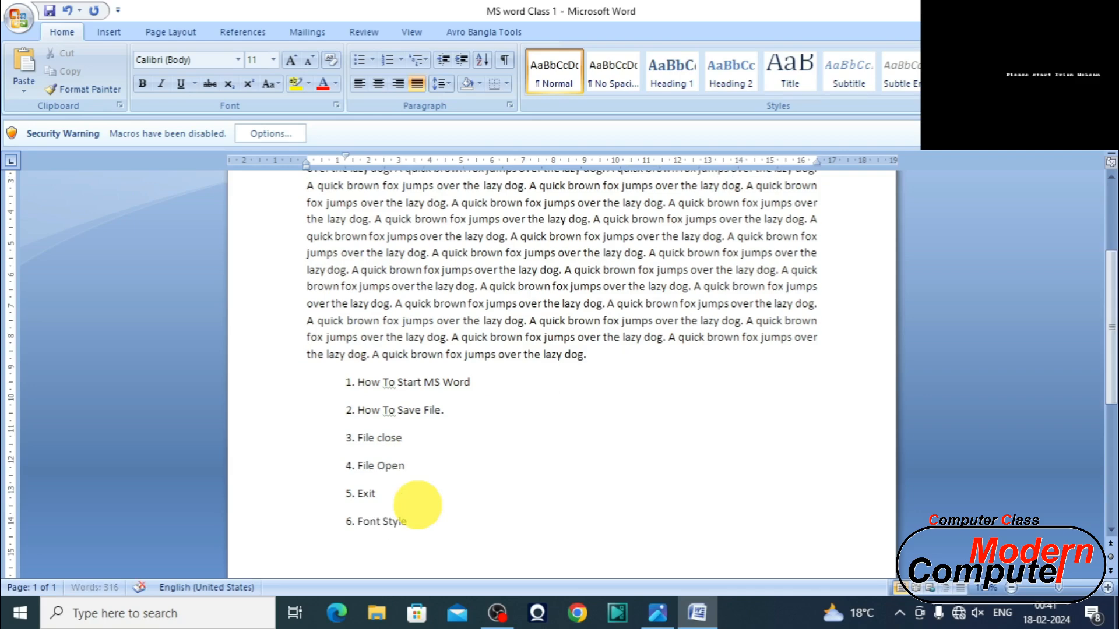
pyautogui.write('7. Fonts')
pyautogui.press('BackSpace')
pyautogui.write('Size')
pyautogui.press('Return')
pyautogui.press('Return')
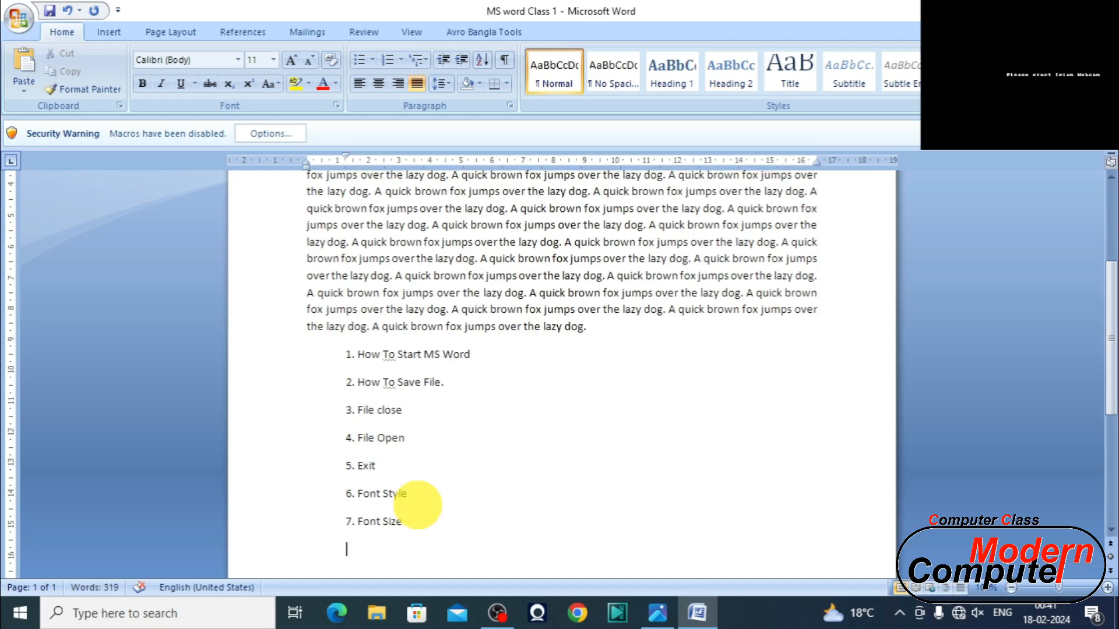
# - Add the list lines "8. Bold", "9. Italic" and "10. Underline"
pyautogui.write('8. Bold')
pyautogui.scroll(-1, 418, 505)
pyautogui.press('Return')
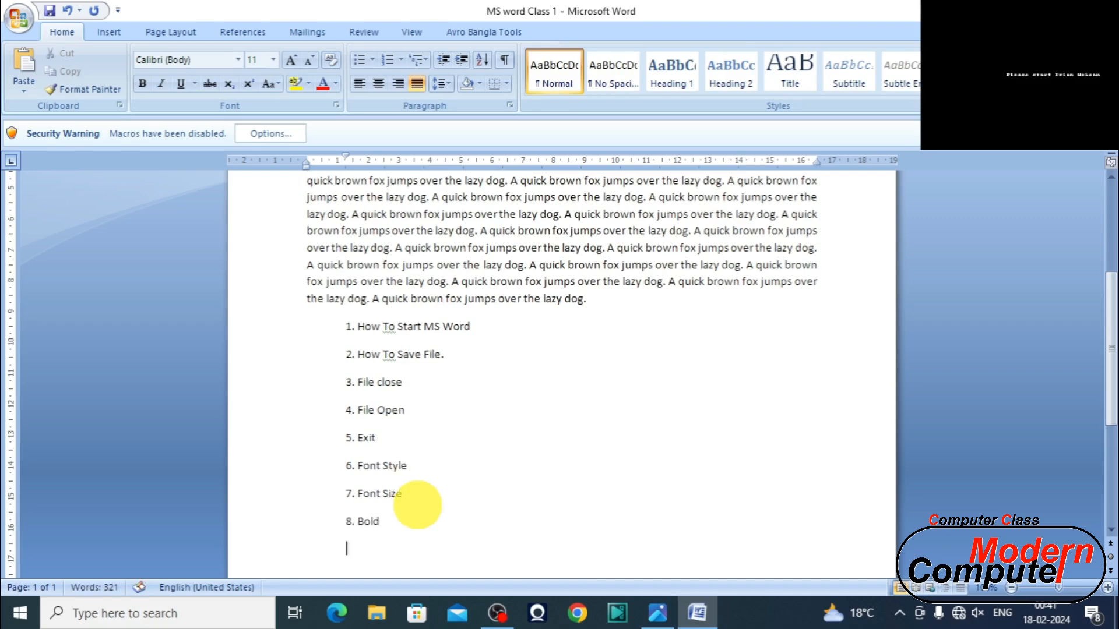
pyautogui.write('9. Italic')
pyautogui.press('Return')
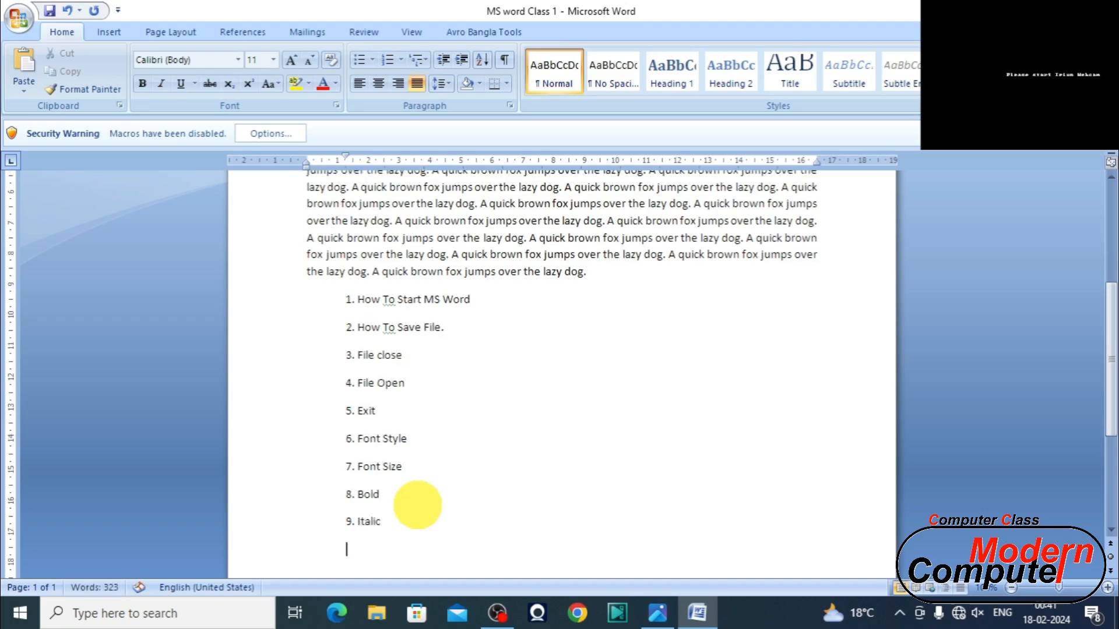
pyautogui.write('10. Underline')
pyautogui.press('Return')
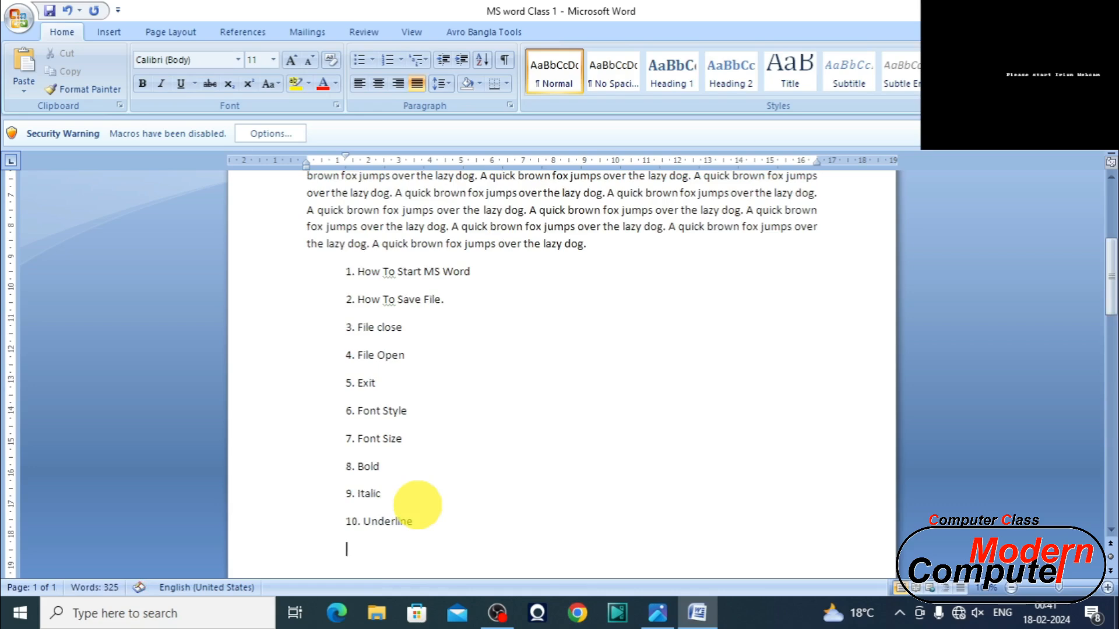
# - Add the line "11. Underline Color", reusing a copy of the word "Underline" from line 10
pyautogui.write('11. CE')
pyautogui.press('BackSpace')
pyautogui.press('BackSpace')
pyautogui.press('Up')
pyautogui.hotkey('shift', 'End')
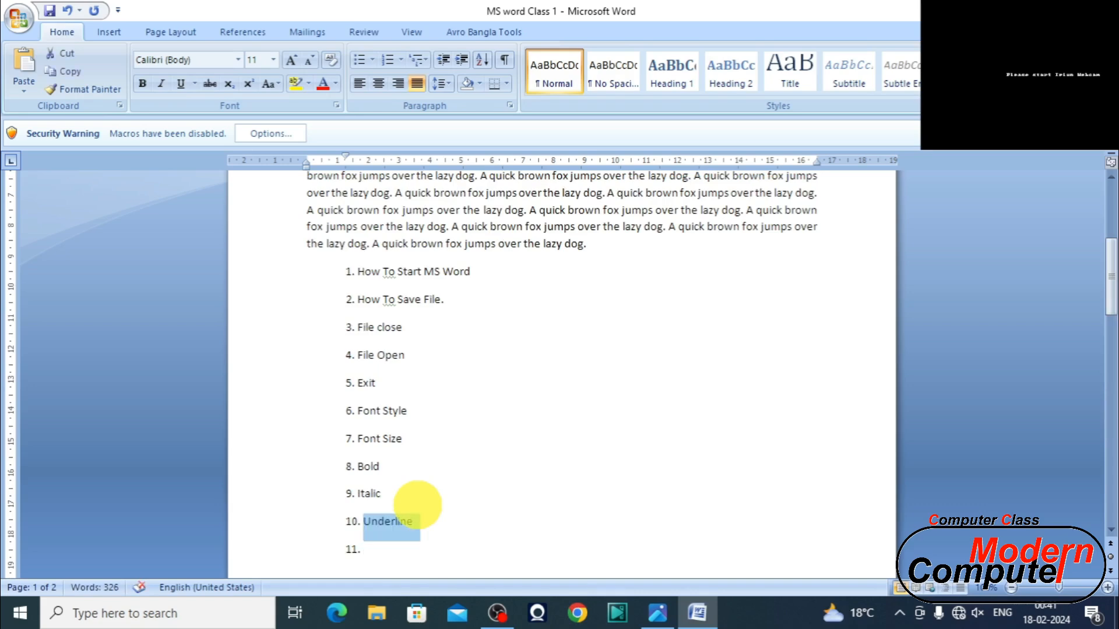
pyautogui.hotkey('ctrl', 'c')
pyautogui.press('Down')
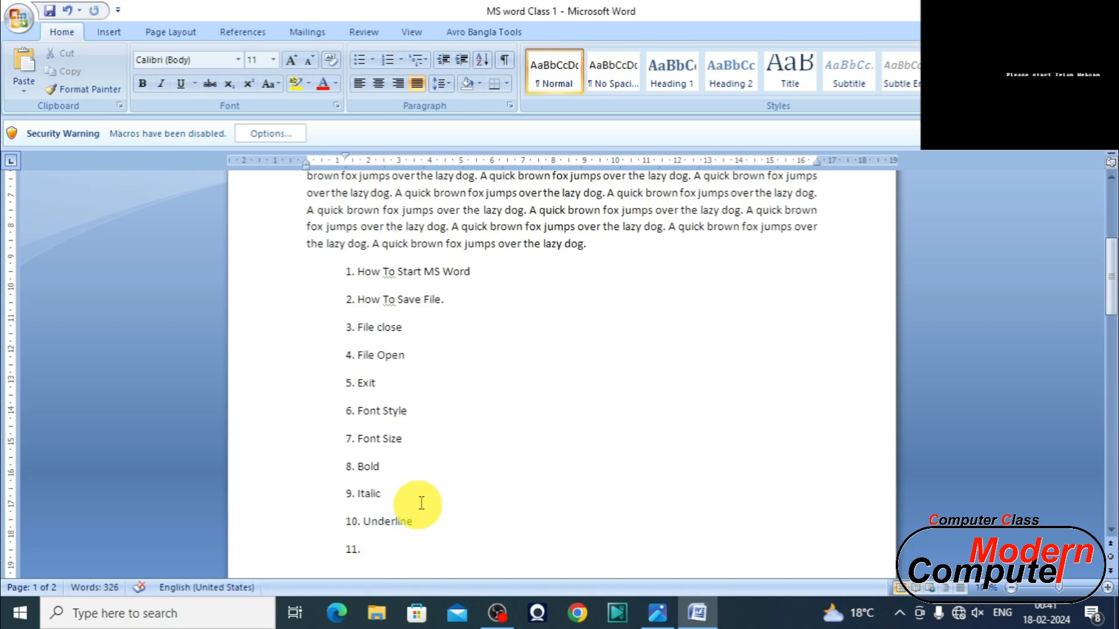
pyautogui.hotkey('ctrl', 'v')
pyautogui.press('BackSpace')
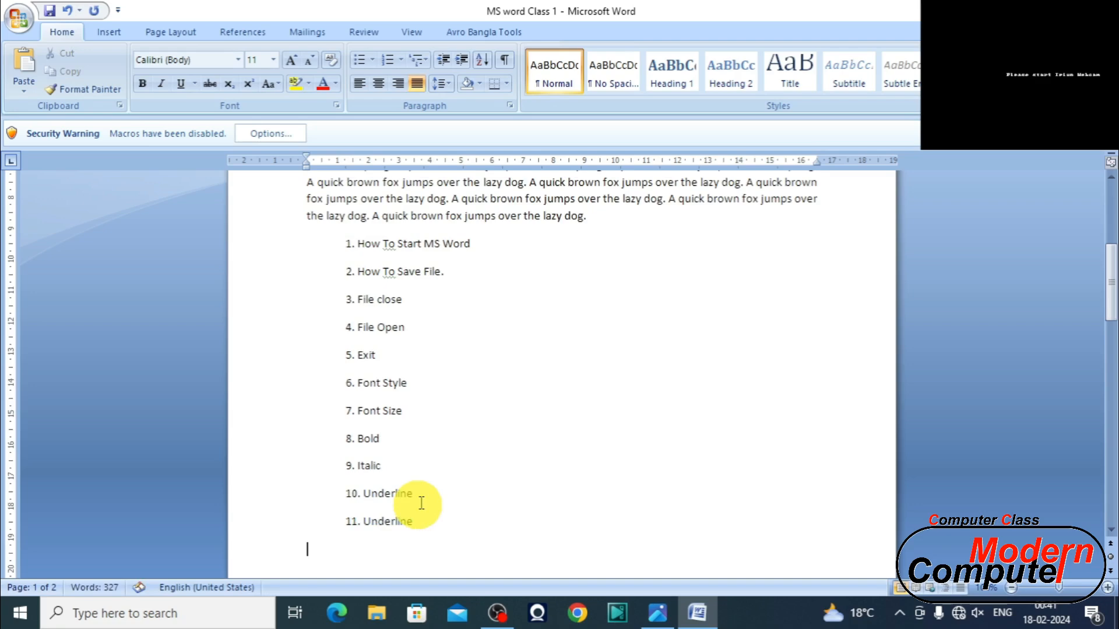
pyautogui.write('Color')
# - Add the line "12. Font Color" at the end of the list
pyautogui.press('Down')
pyautogui.write('12. Font ')
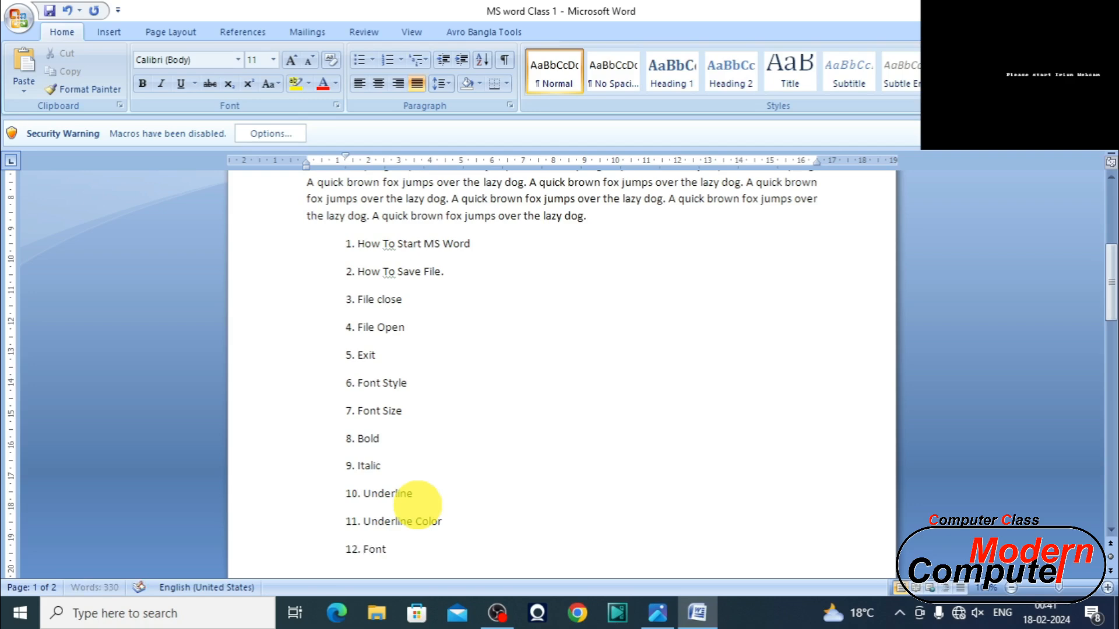
pyautogui.write('Color')
pyautogui.scroll(-1, 417, 504)
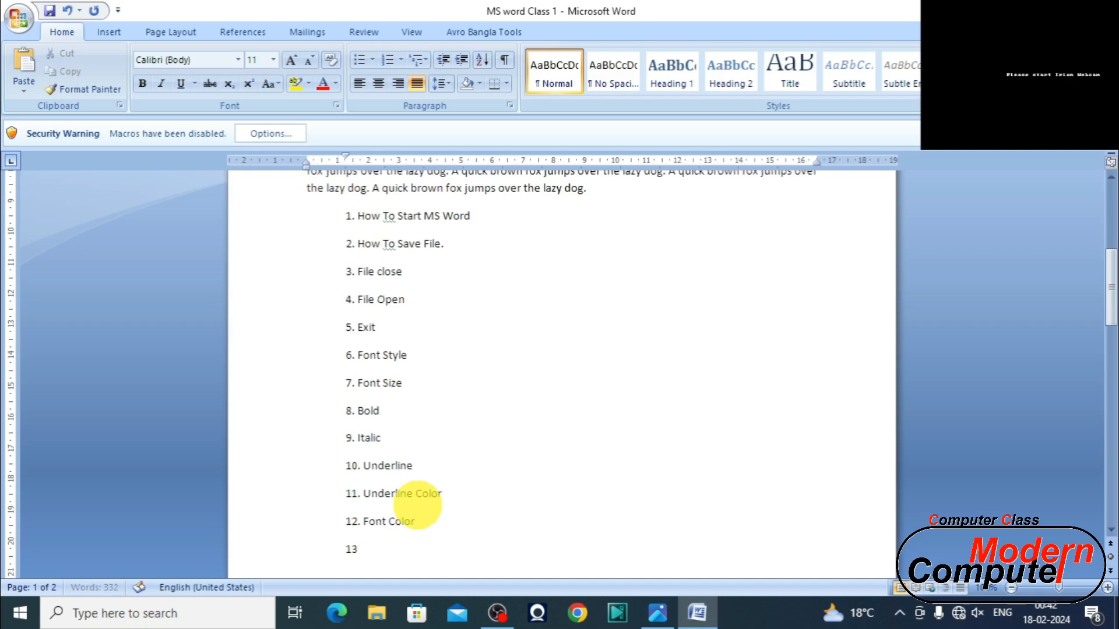
# - Add the text "Center-Left-Right" as item 13 of the numbered list
pyautogui.write('CEnter-Left ')
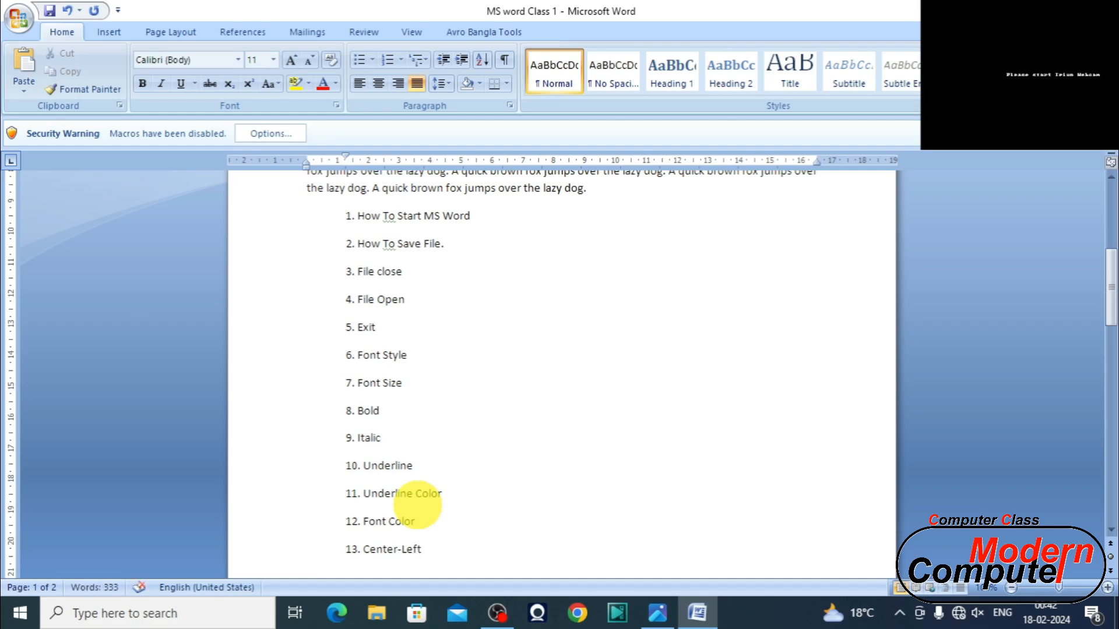
pyautogui.write('-Right')
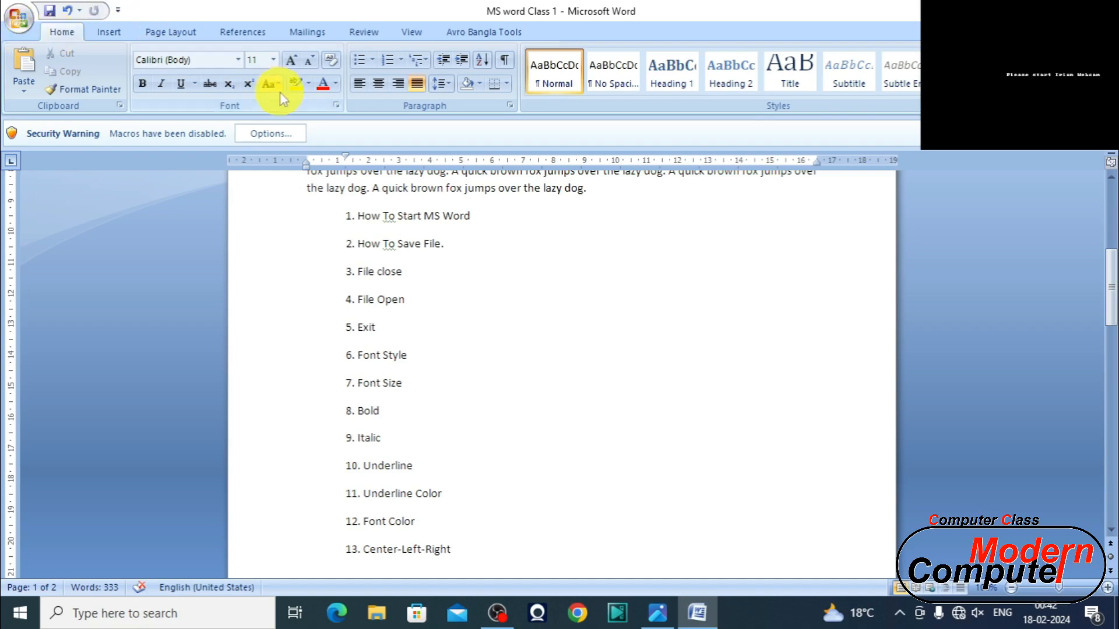
# - Set the font size of the whole "A quick brown fox" paragraph to 14
pyautogui.scroll(6, 449, 299)
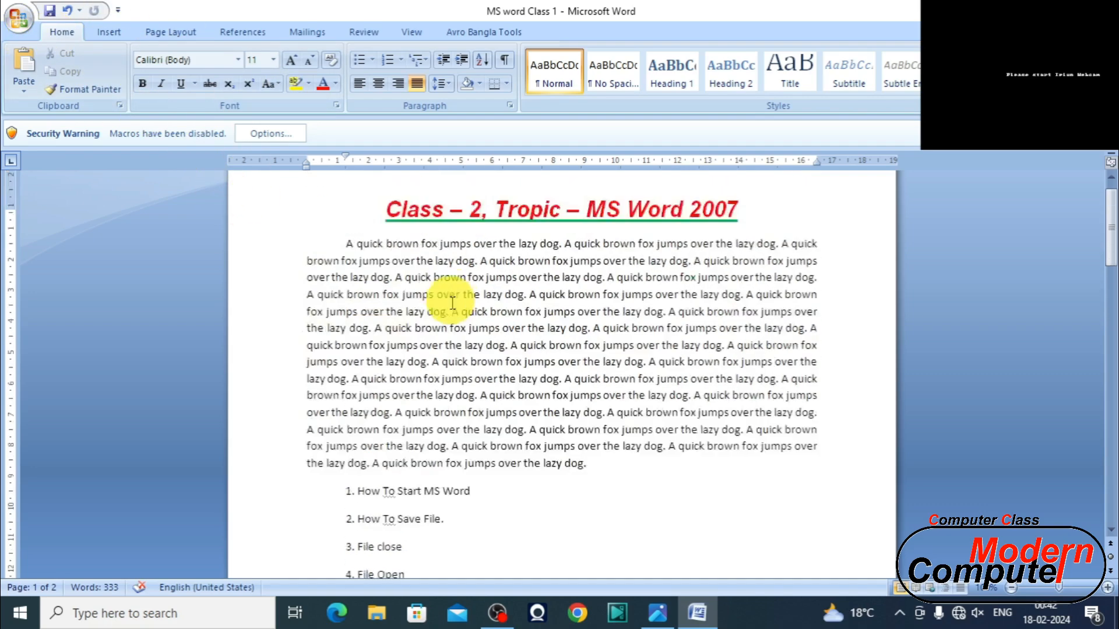
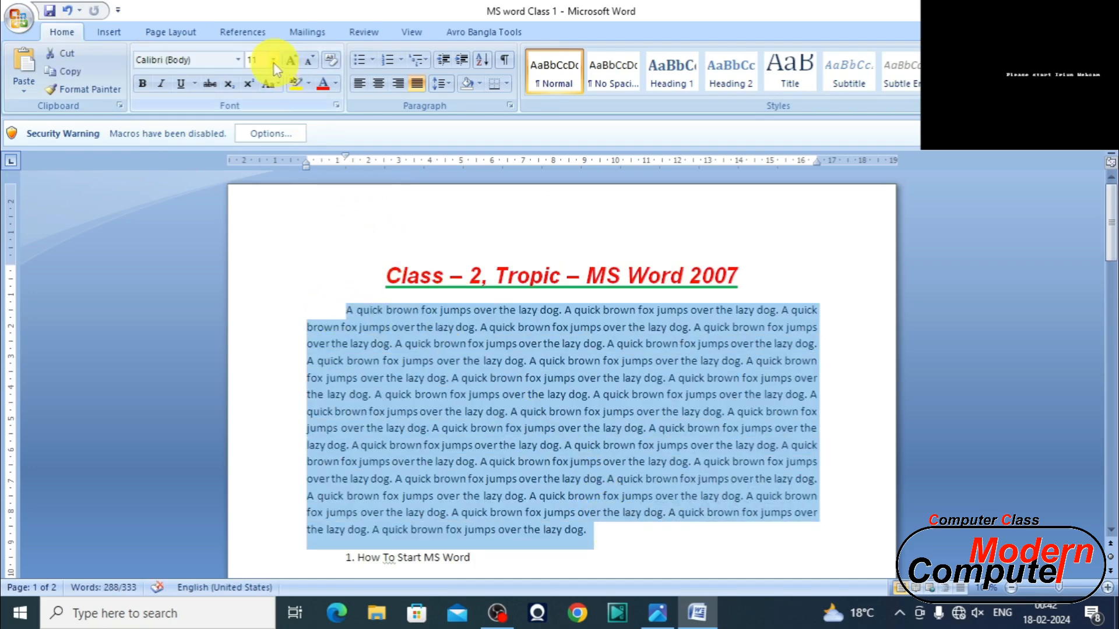
pyautogui.click(273, 60)
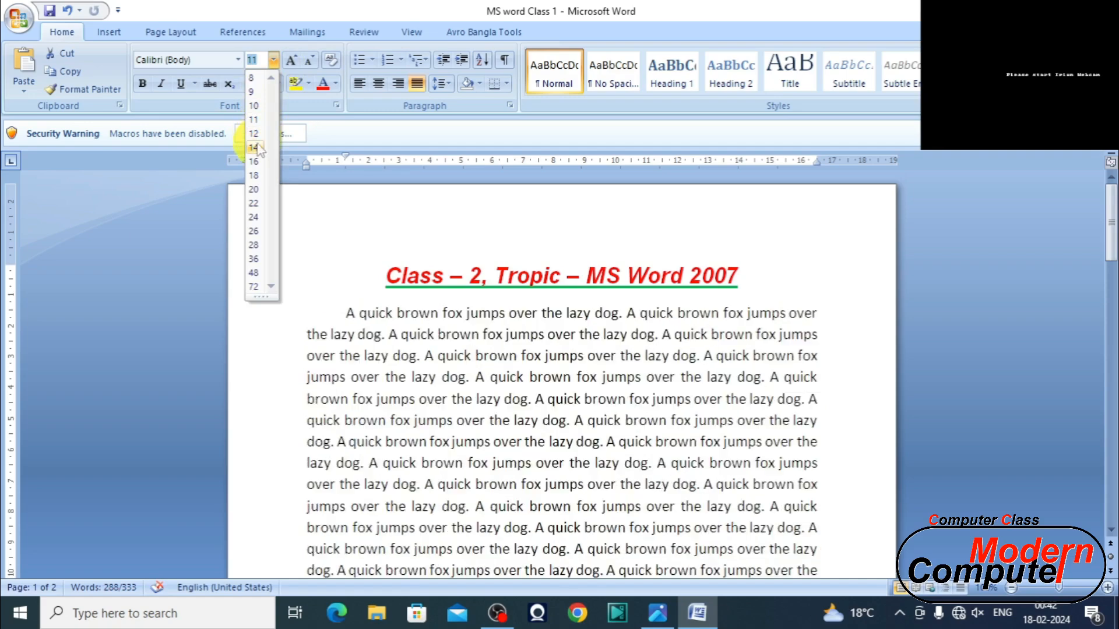
pyautogui.click(253, 147)
pyautogui.scroll(-5, 475, 306)
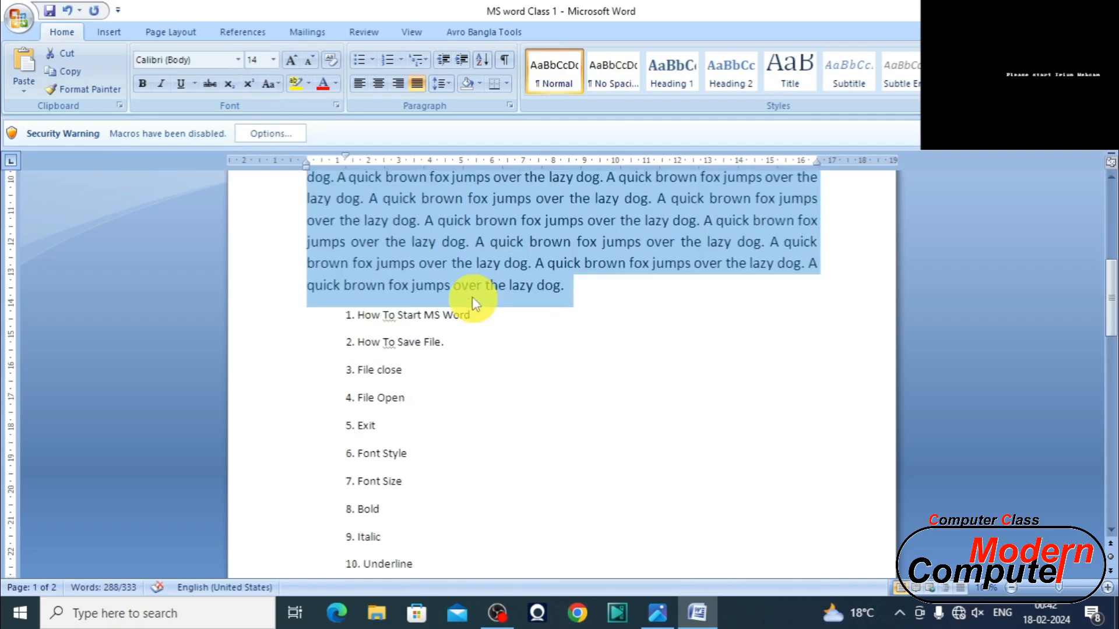
# - Compare the font settings of the list, paragraph and heading, and review the document through to the end of the list
pyautogui.click(394, 340)
pyautogui.scroll(10, 458, 295)
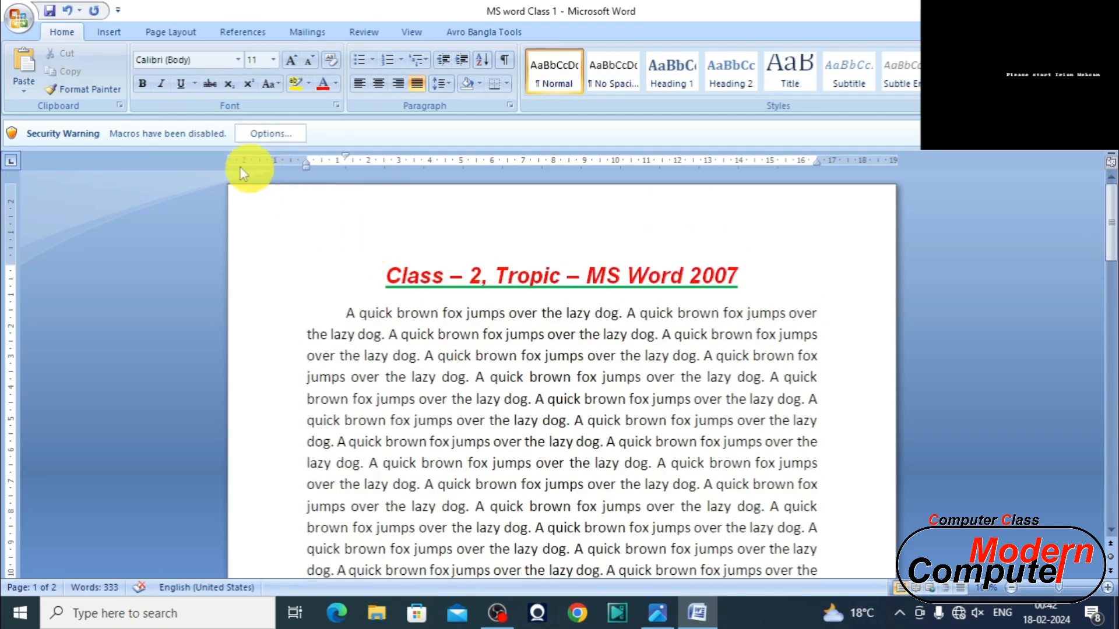
pyautogui.click(415, 393)
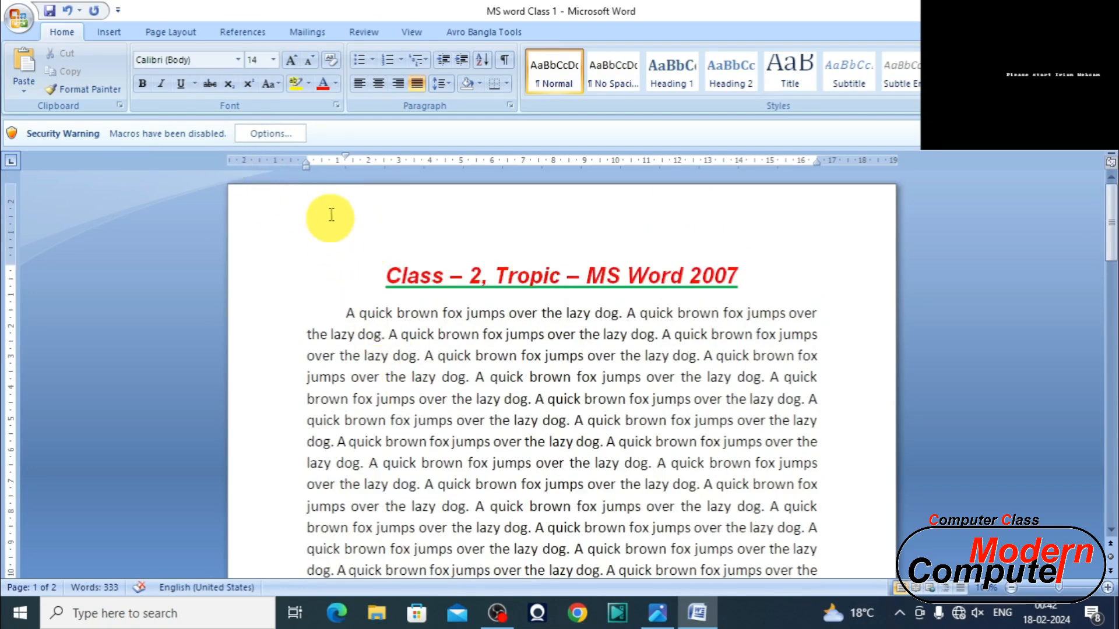
pyautogui.click(430, 272)
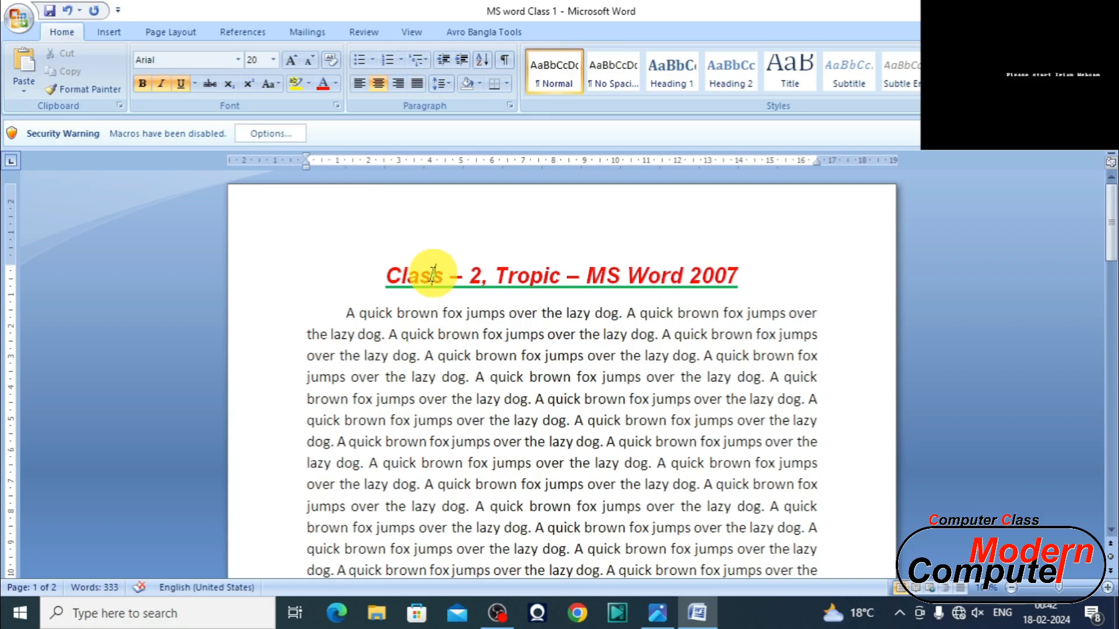
pyautogui.scroll(-10, 431, 286)
pyautogui.scroll(-10, 437, 280)
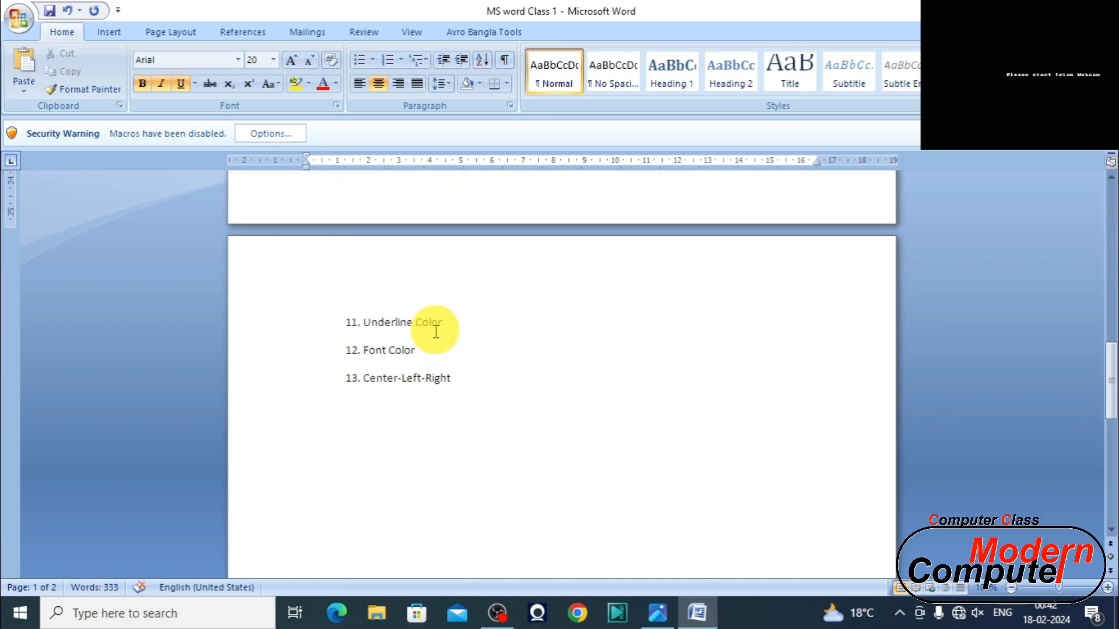
pyautogui.scroll(20, 456, 259)
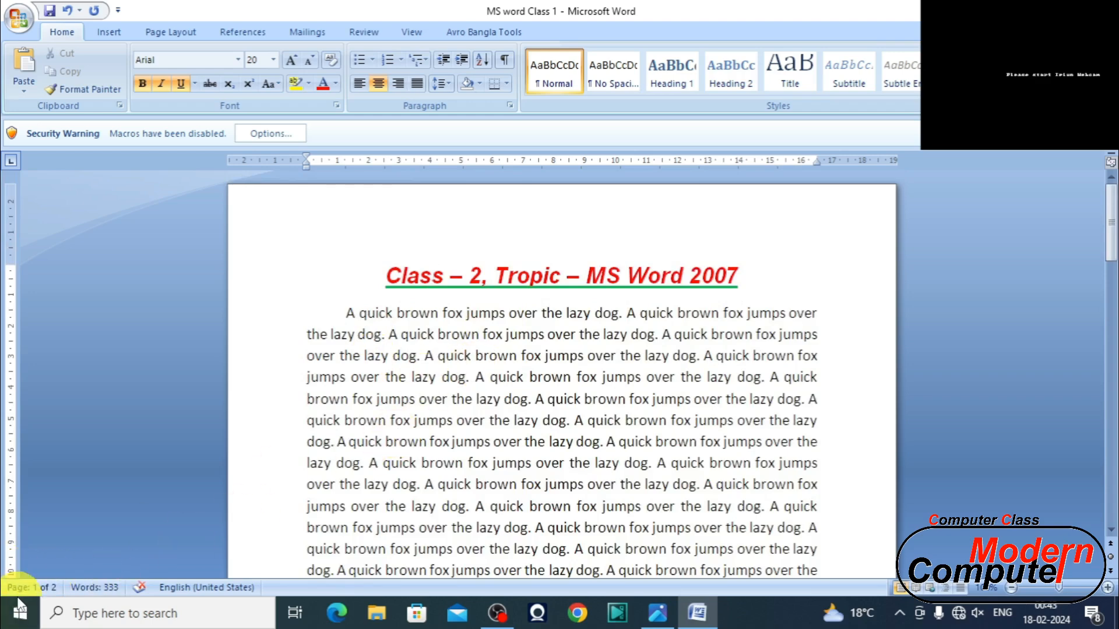
pyautogui.scroll(-18, 449, 433)
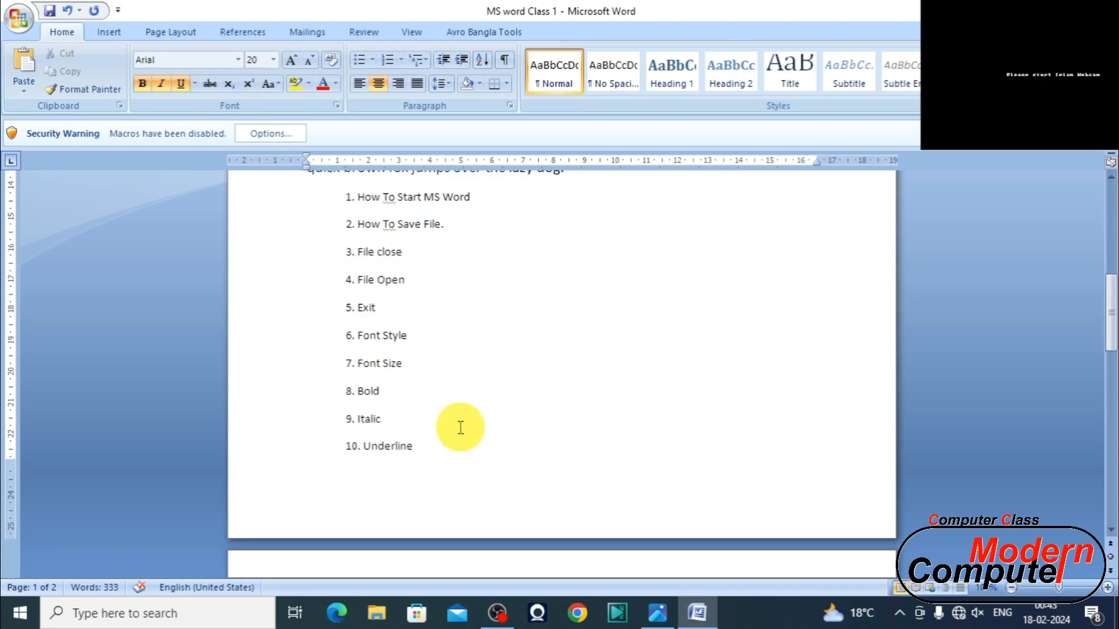
pyautogui.scroll(-2, 460, 427)
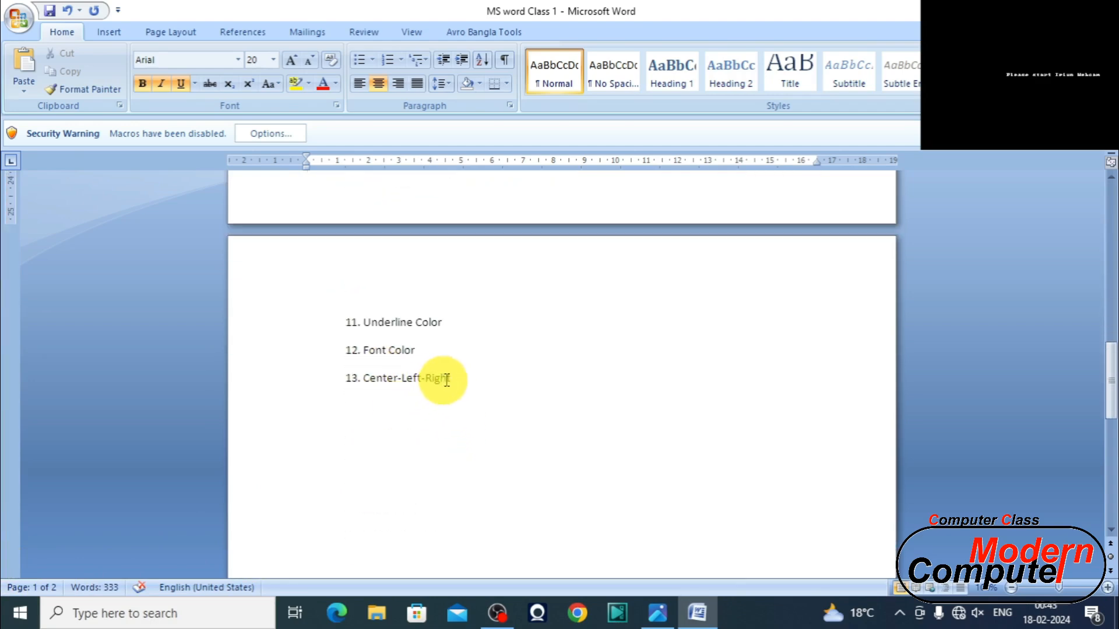
pyautogui.click(478, 380)
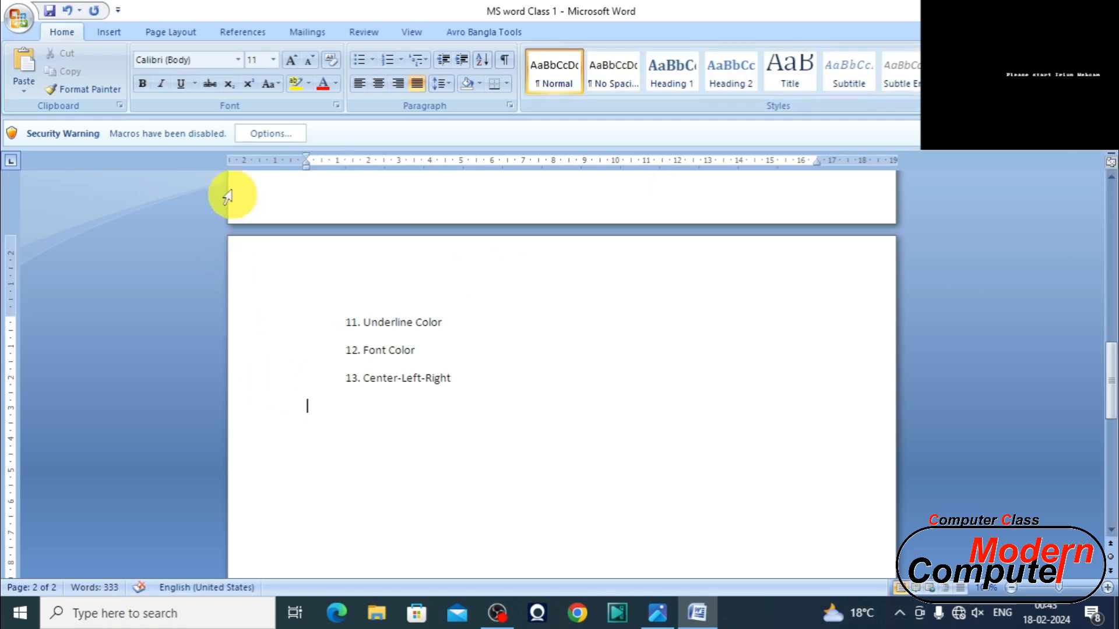
# - Try widening the text area by moving both side margins outward, and undo both margin changes
pyautogui.scroll(10, 320, 227)
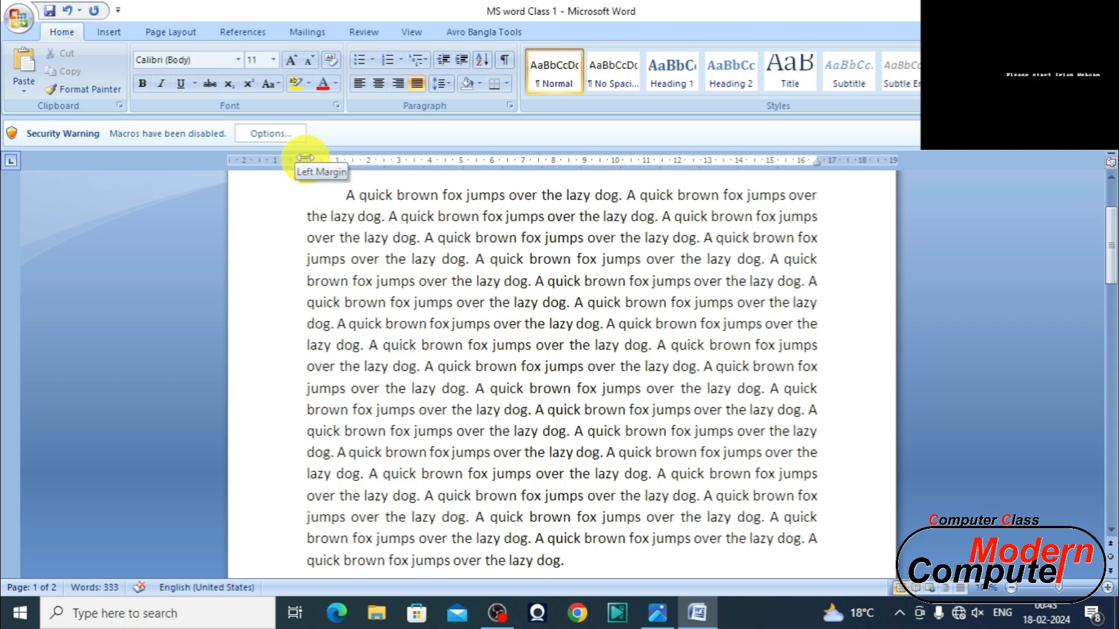
pyautogui.moveTo(305, 157); pyautogui.dragTo(260, 162)
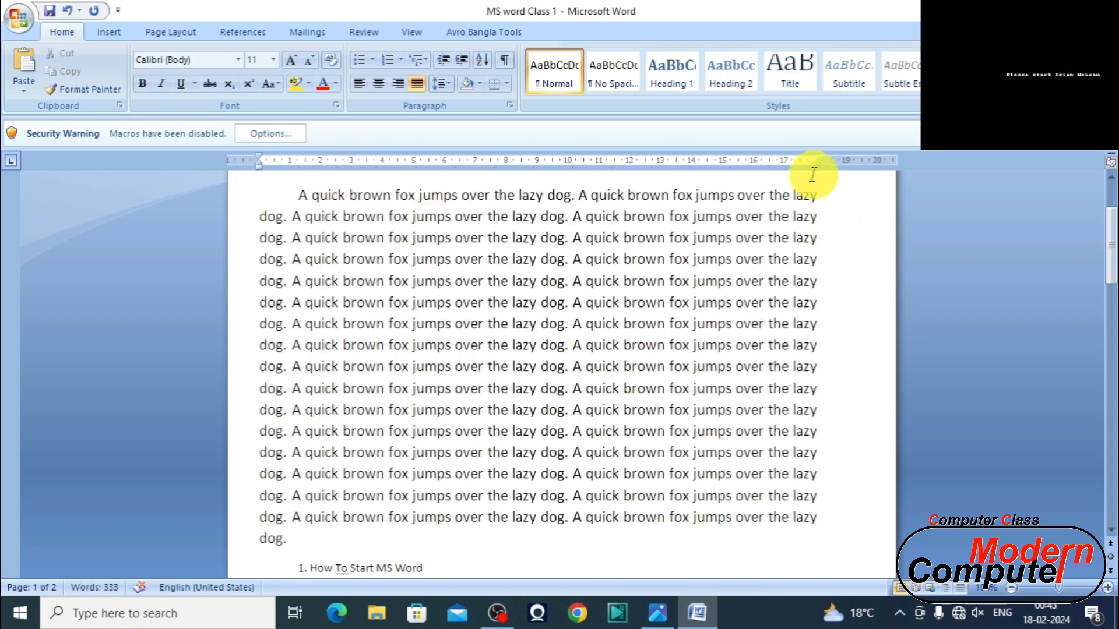
pyautogui.moveTo(815, 157); pyautogui.dragTo(865, 166)
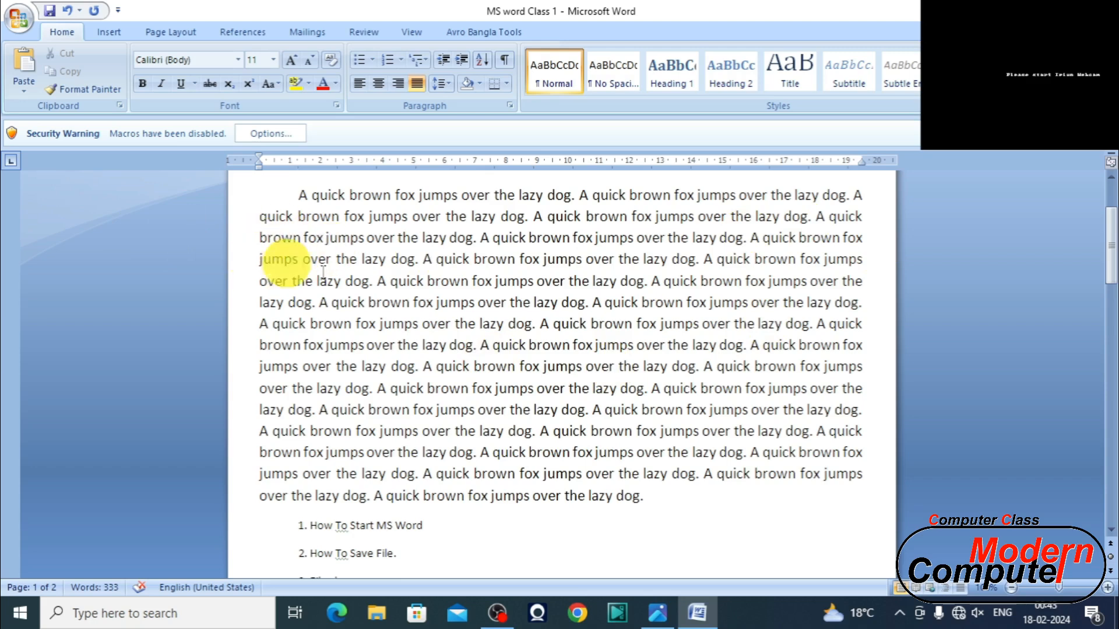
pyautogui.click(68, 12)
pyautogui.click(69, 13)
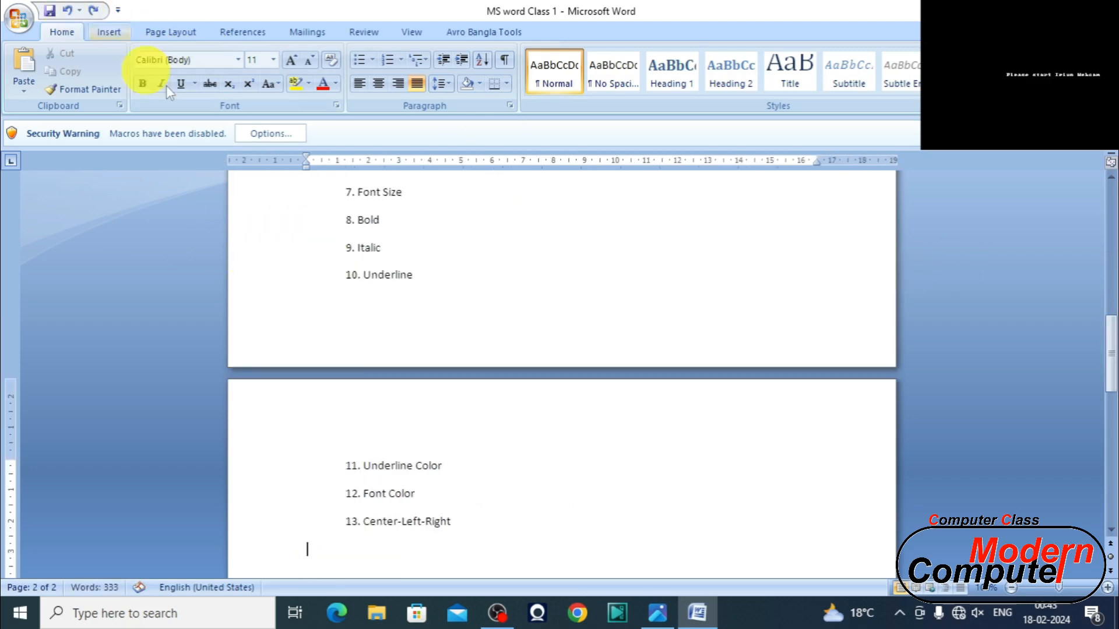
# - Narrow the left and right page margins to about 1 cm each so the text area becomes wider
pyautogui.scroll(15, 262, 254)
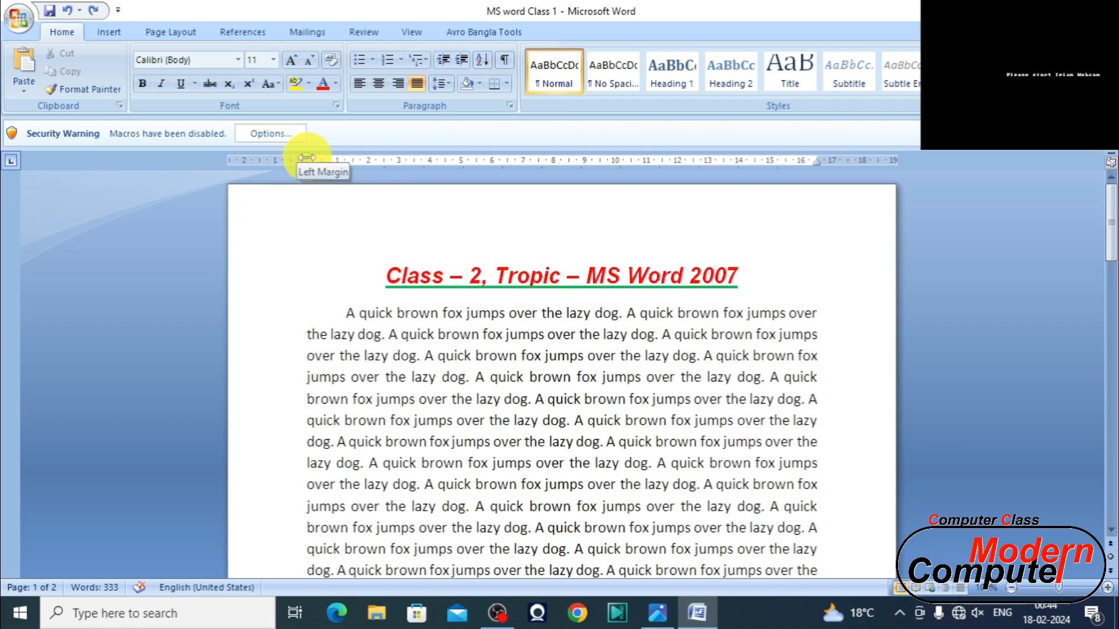
pyautogui.moveTo(306, 157); pyautogui.dragTo(261, 167)
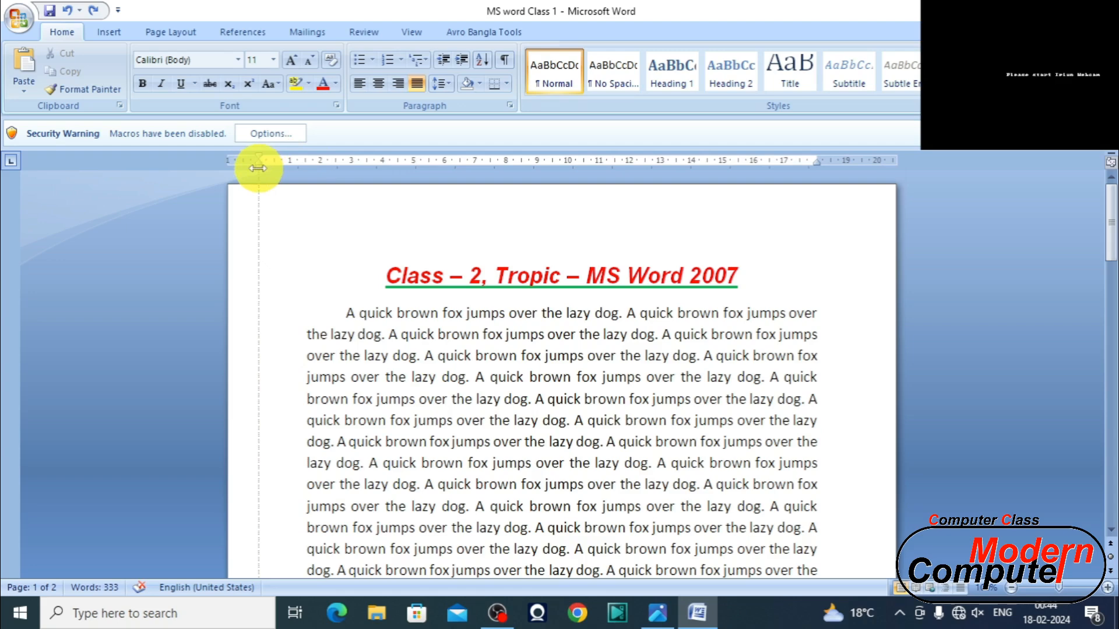
pyautogui.moveTo(258, 168); pyautogui.dragTo(258, 168)
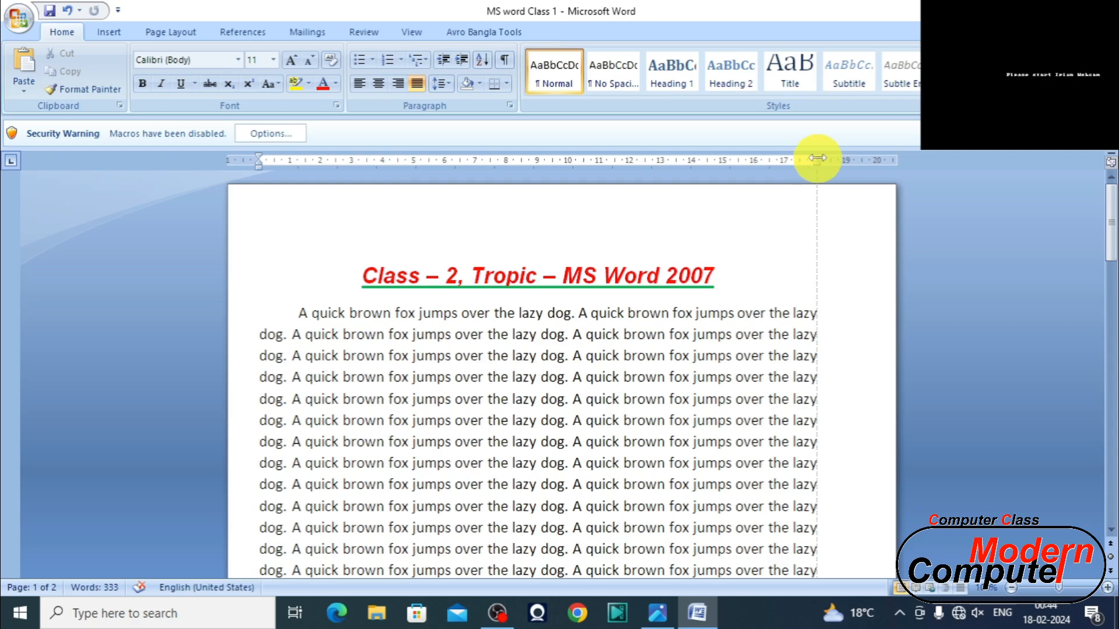
pyautogui.moveTo(817, 158)
pyautogui.mouseDown()
pyautogui.moveTo(878, 160)
pyautogui.moveTo(816, 178)
pyautogui.moveTo(876, 169)
pyautogui.moveTo(845, 182)
pyautogui.moveTo(869, 176)
pyautogui.mouseUp()
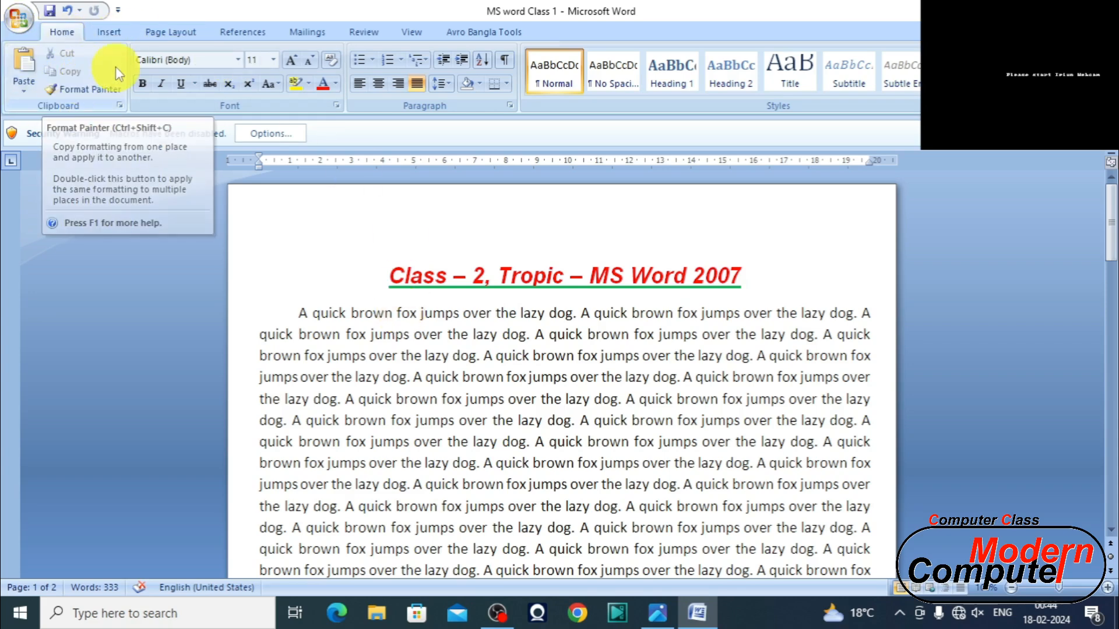
pyautogui.click(109, 33)
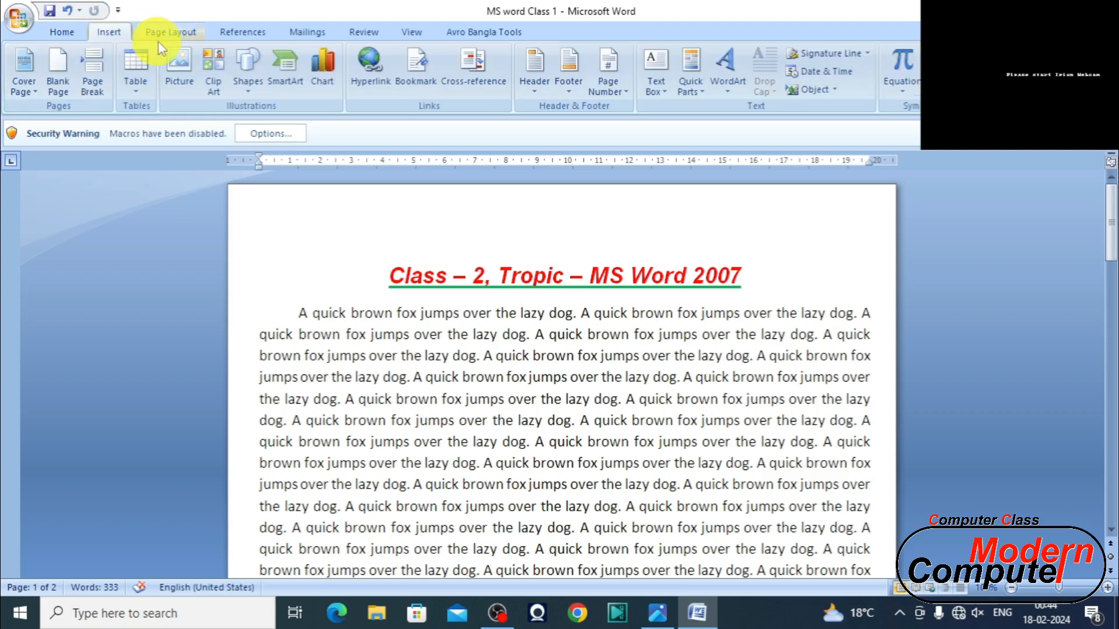
pyautogui.click(174, 37)
pyautogui.click(243, 32)
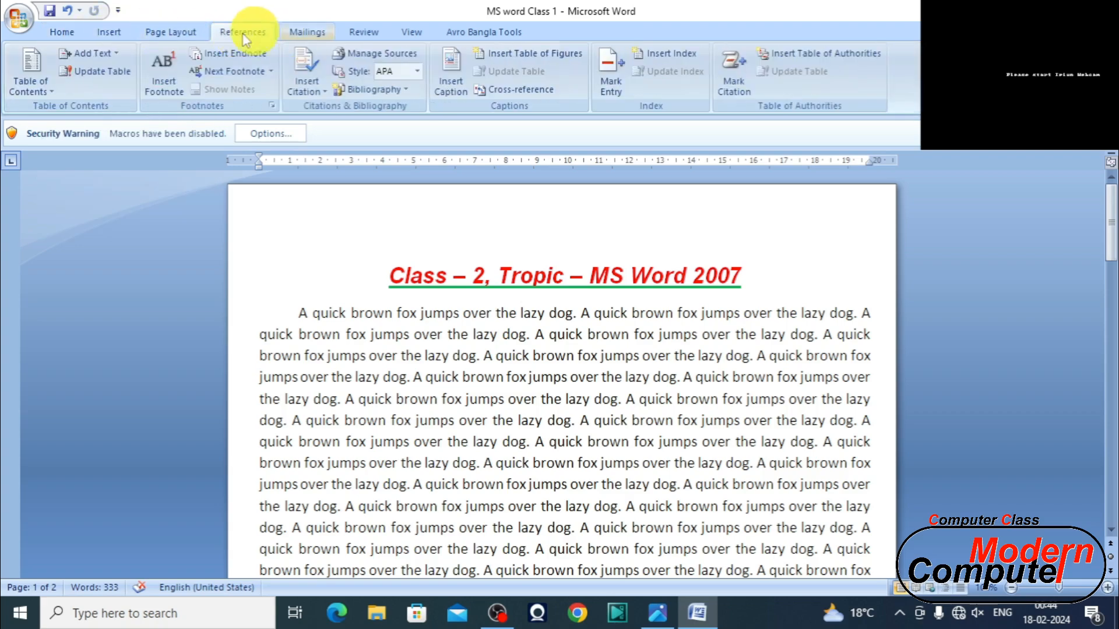
pyautogui.click(73, 35)
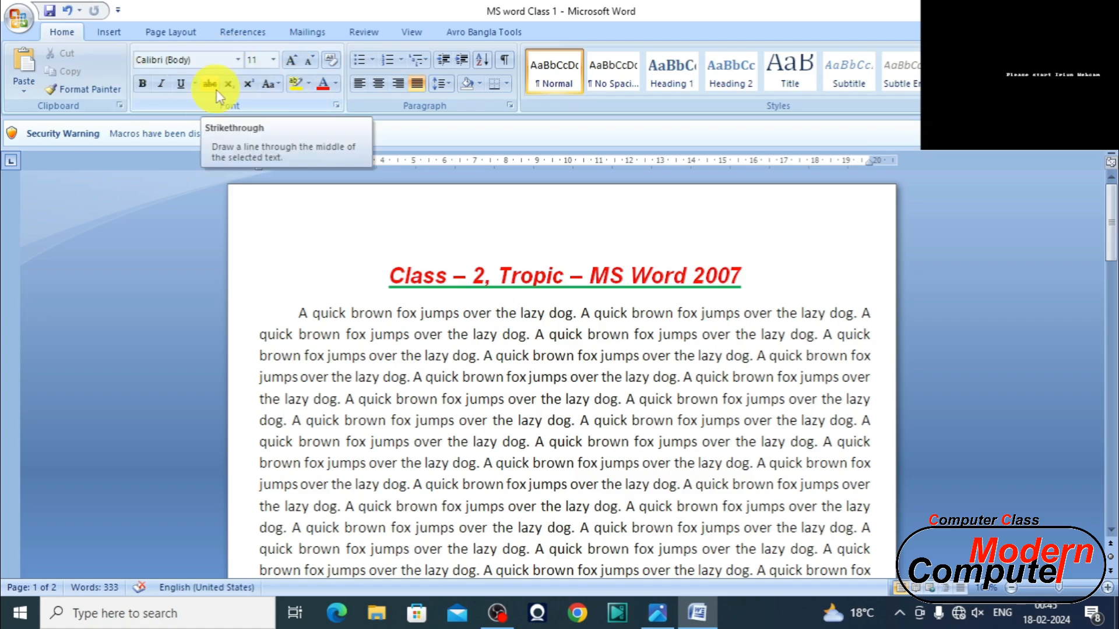
# - Select all 13 lines of the numbered list and enlarge their font size in increments to 20
pyautogui.scroll(-2, 397, 364)
pyautogui.scroll(-1, 396, 364)
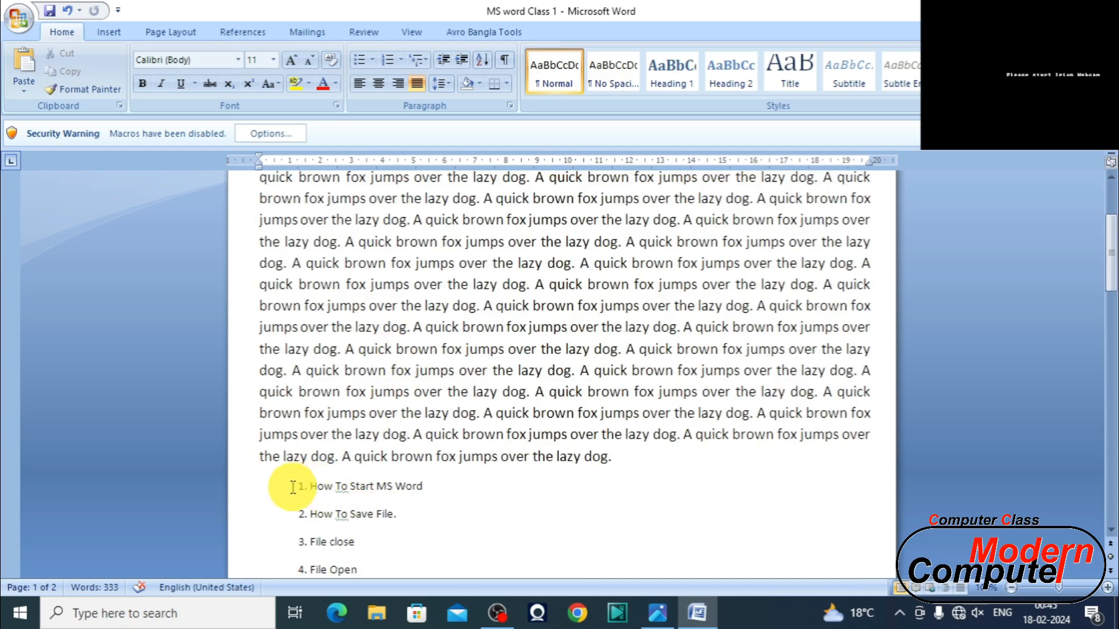
pyautogui.moveTo(293, 487); pyautogui.dragTo(488, 526)
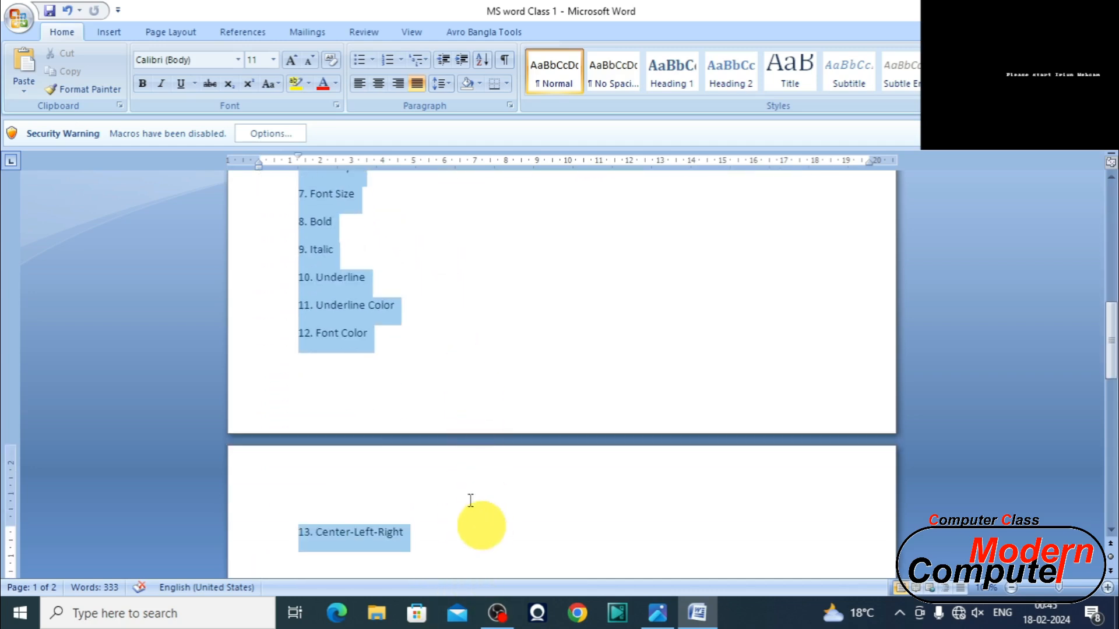
pyautogui.scroll(5, 385, 432)
pyautogui.scroll(3, 384, 434)
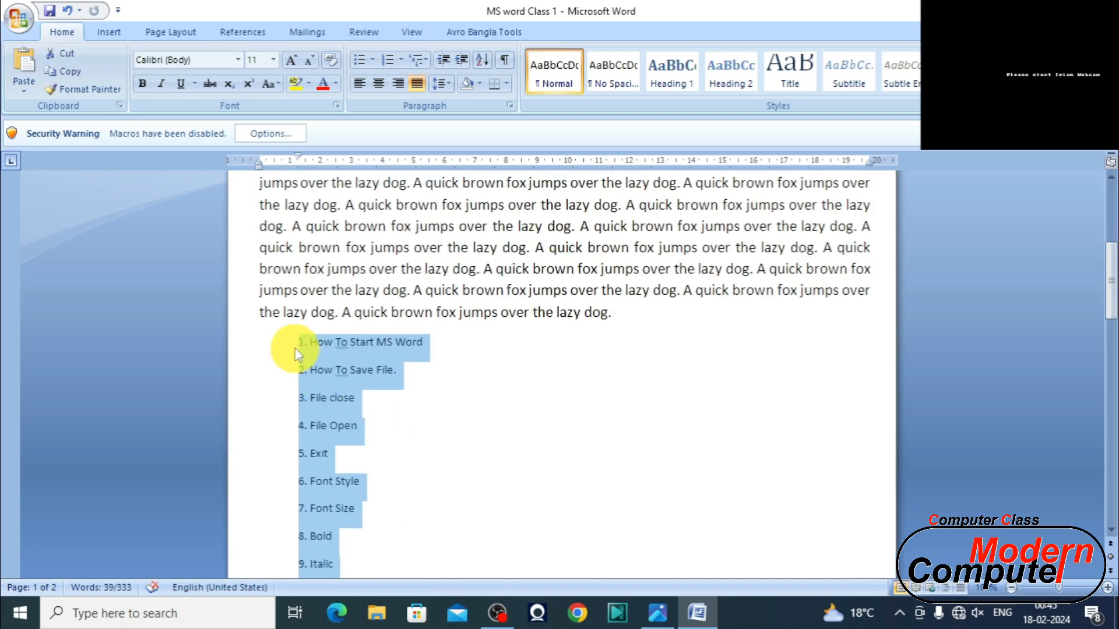
pyautogui.hotkey('ctrl', 'shift', '.')
pyautogui.hotkey('ctrl', 'shift', '.')
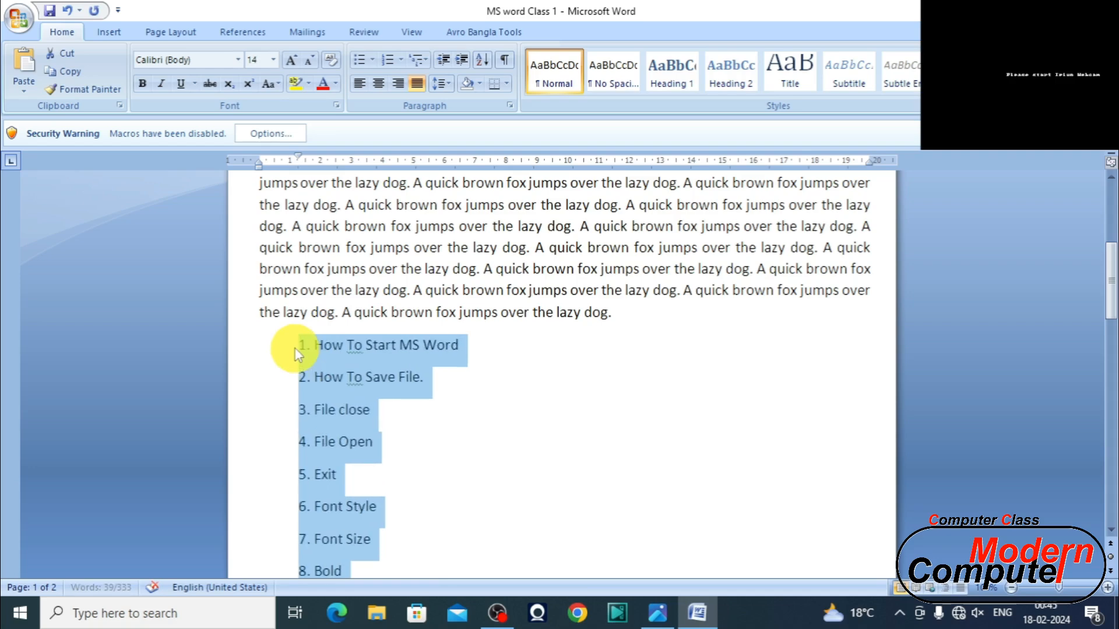
pyautogui.hotkey('ctrl', 'shift', '.')
pyautogui.hotkey('ctrl', 'shift', '.')
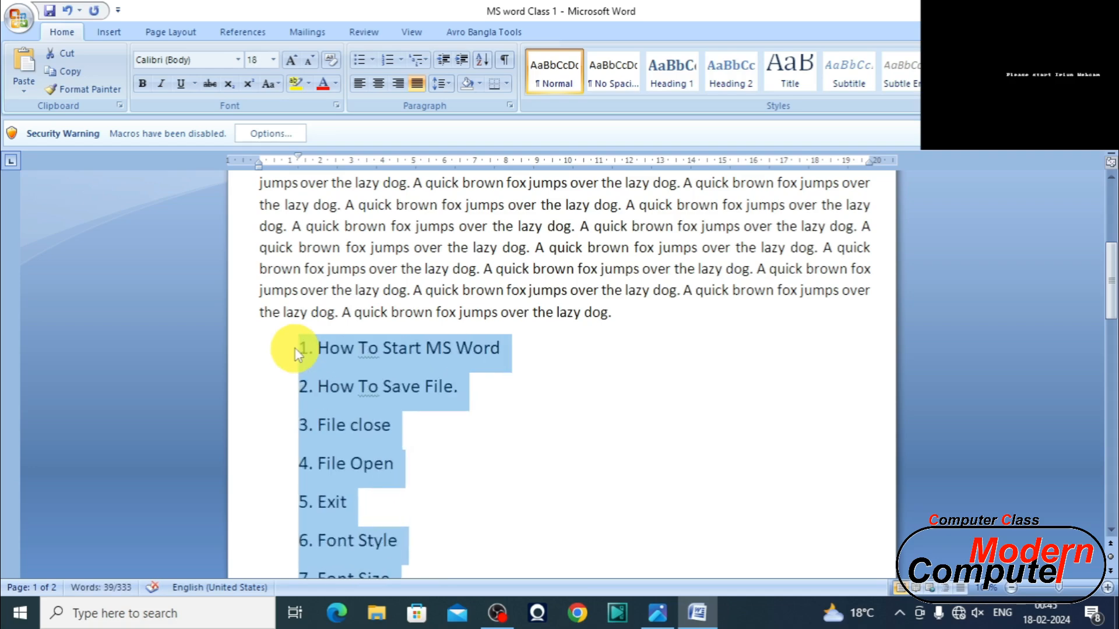
pyautogui.hotkey('ctrl', 'shift', '.')
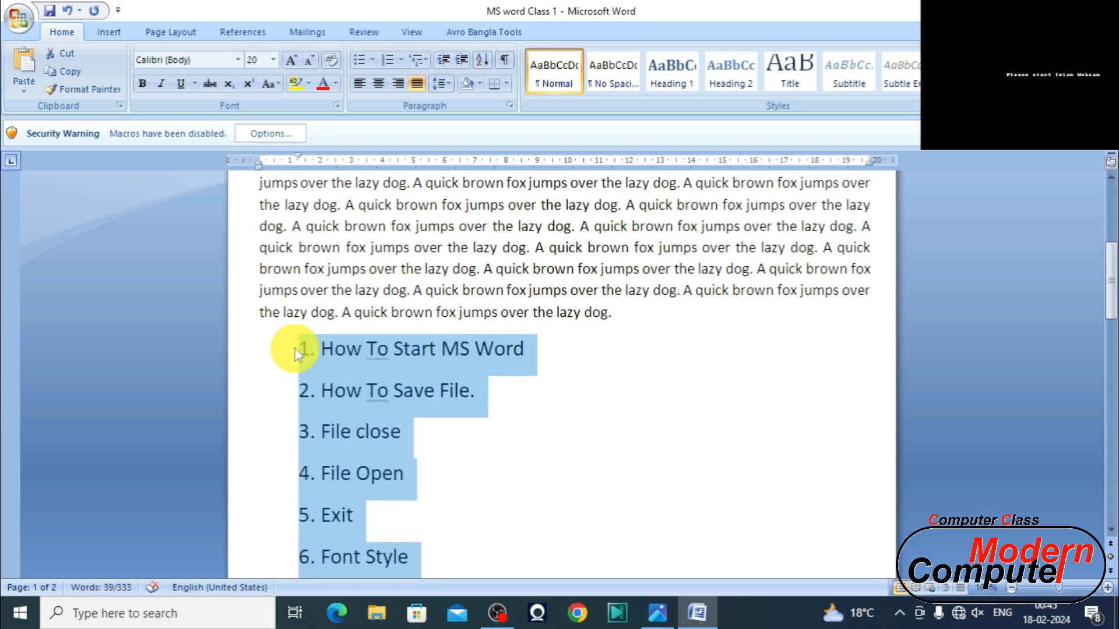
# - Reduce the selected list's font size in increments to 12
pyautogui.hotkey('ctrl', 'shift', ',')
pyautogui.hotkey('ctrl', 'shift', ',')
pyautogui.hotkey('ctrl', 'shift', ',')
pyautogui.hotkey('ctrl', 'shift', ',')
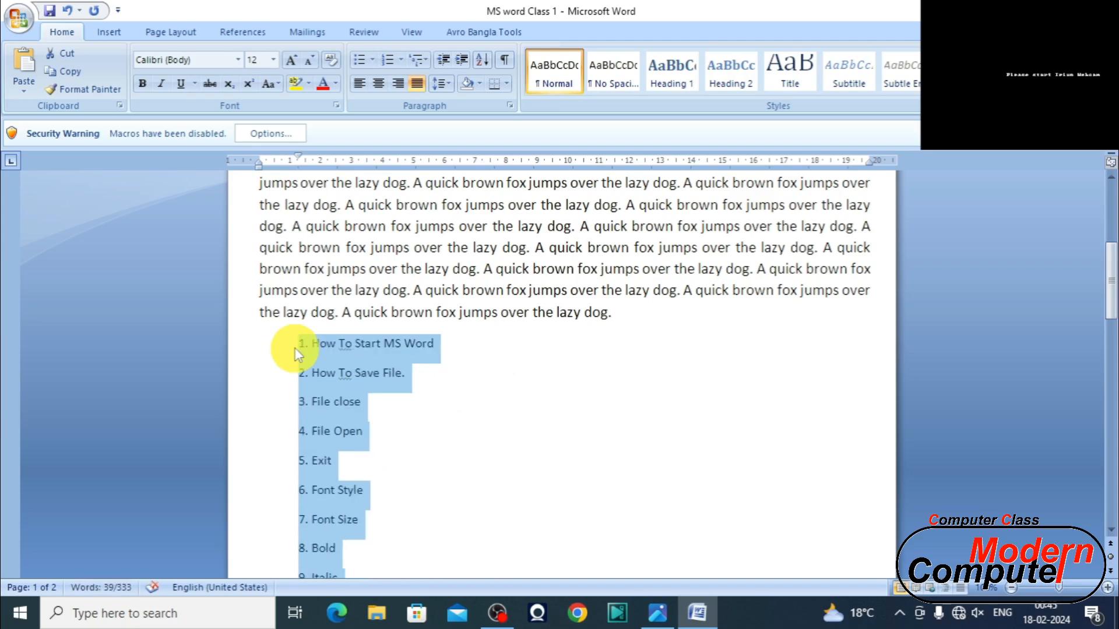
# - Switch to the Photos app and examine the Shift, comma and period keys in the keyboard picture up close
pyautogui.click(657, 612)
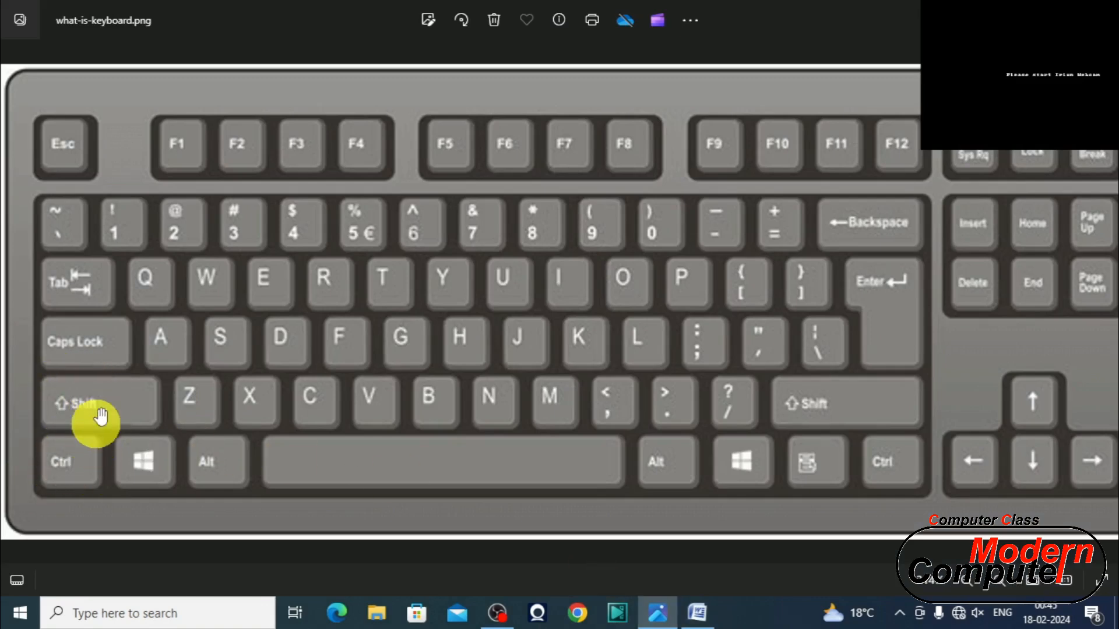
pyautogui.scroll(5, 694, 415)
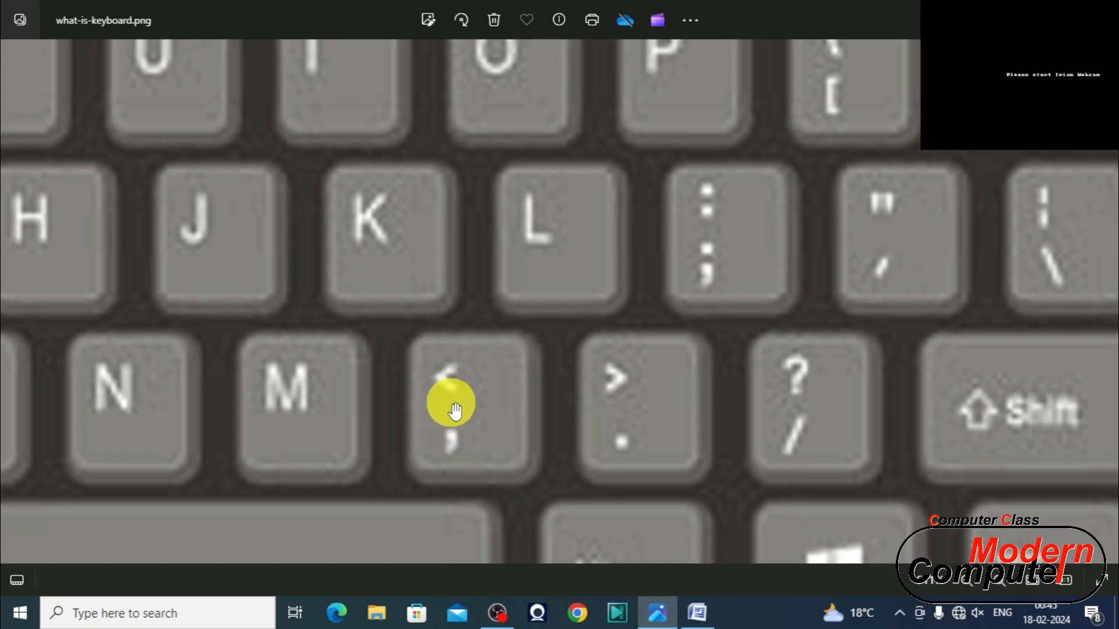
pyautogui.scroll(-5, 451, 402)
pyautogui.scroll(-2, 452, 402)
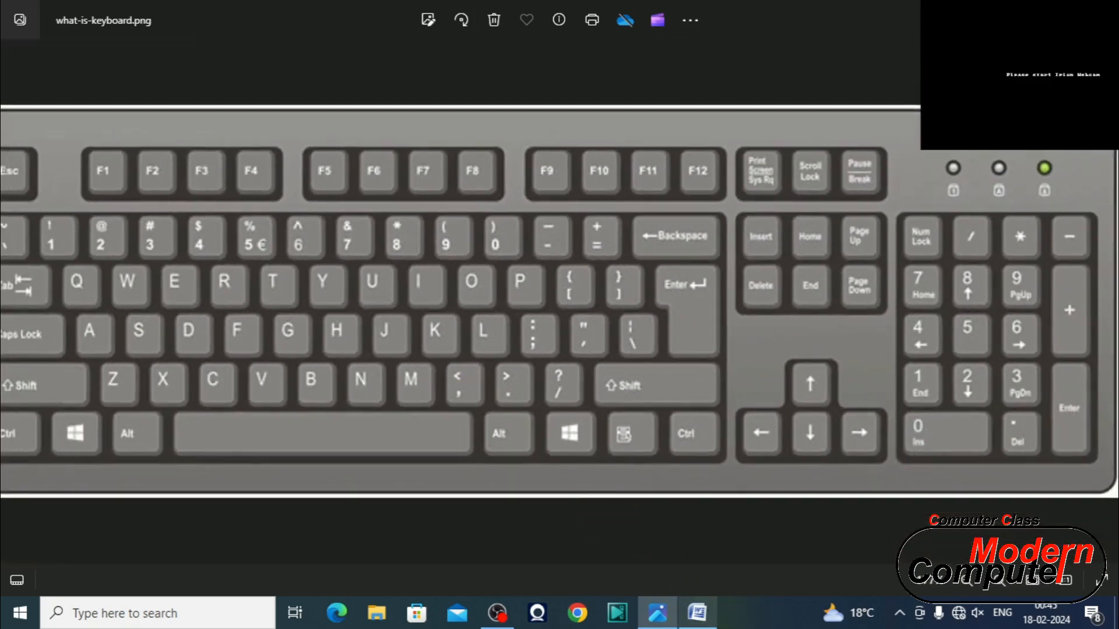
# - Switch back to the Word document and reduce the selected list's font size by a few one-point increments
pyautogui.click(697, 610)
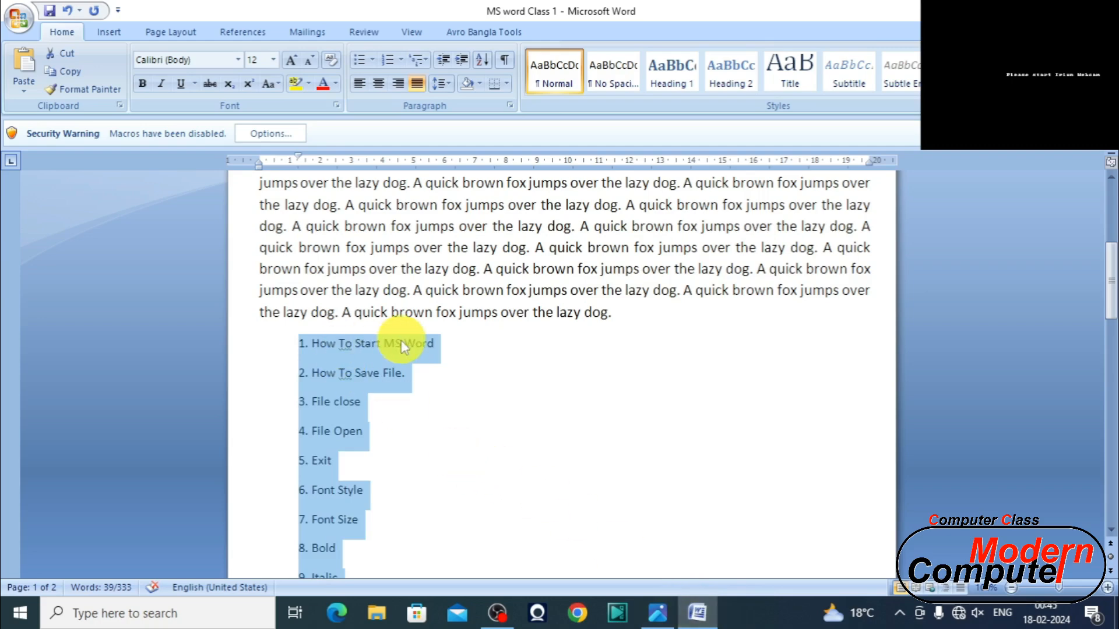
pyautogui.hotkey('ctrl', '[')
pyautogui.hotkey('ctrl', '[')
pyautogui.hotkey('ctrl', '[')
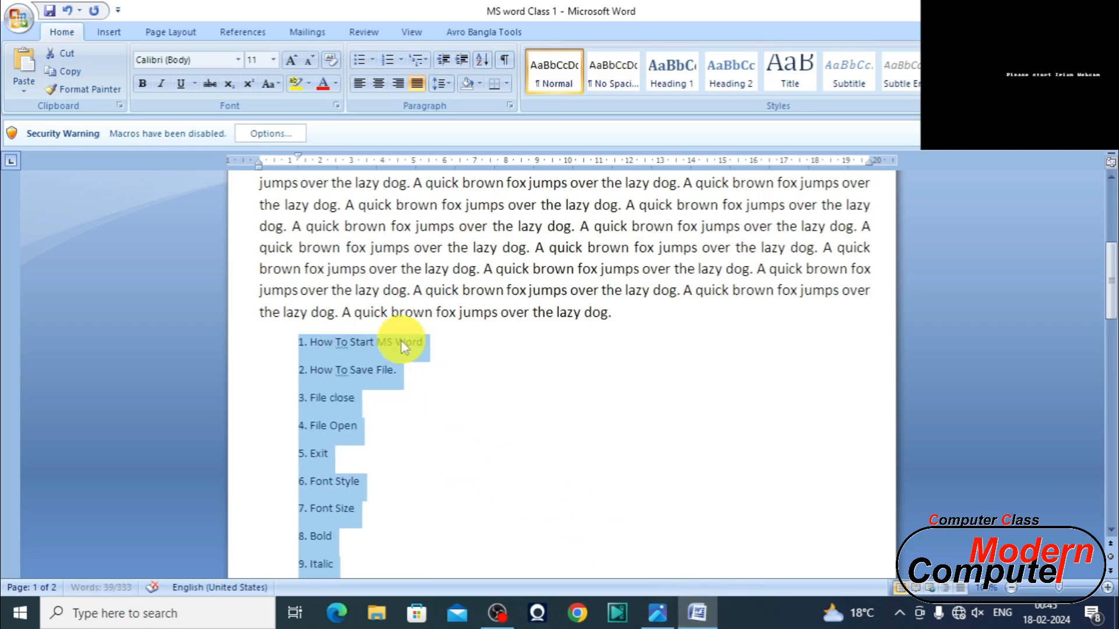
# - Enlarge the selected numbered list's font size in one-point increments to 18
pyautogui.hotkey('ctrl', ']')
pyautogui.hotkey('ctrl', ']')
pyautogui.hotkey('ctrl', ']')
pyautogui.hotkey('ctrl', ']')
pyautogui.hotkey('ctrl', ']')
pyautogui.hotkey('ctrl', ']')
pyautogui.hotkey('ctrl', ']')
pyautogui.hotkey('ctrl', ']')
pyautogui.hotkey('ctrl', ']')
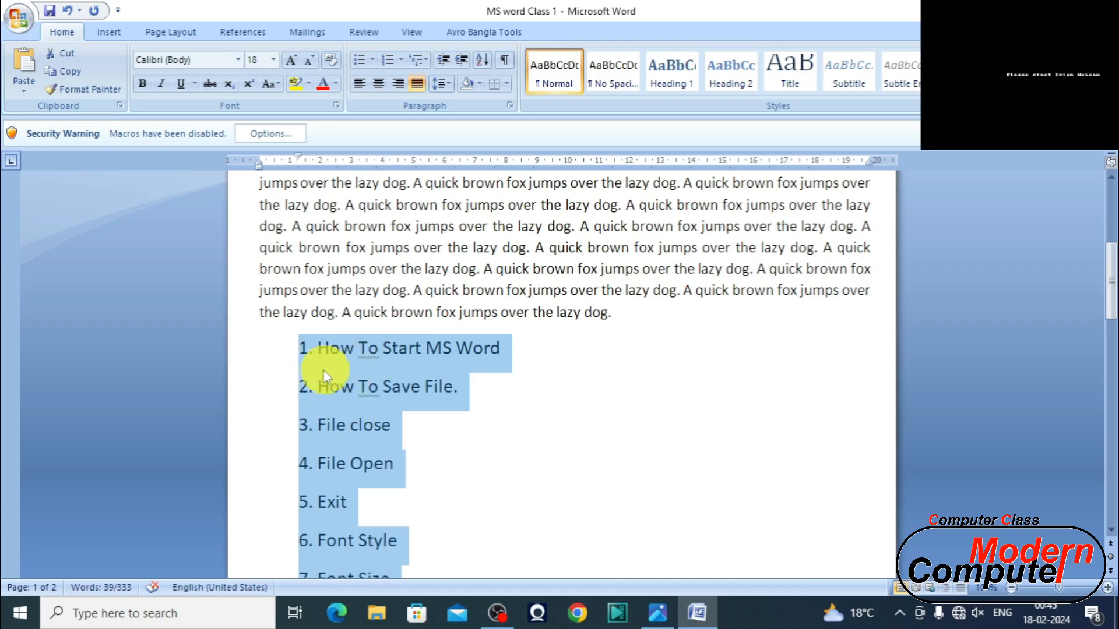
# - Remove the space after each paragraph in the selected 13-line numbered list
pyautogui.scroll(-3, 398, 427)
pyautogui.scroll(-4, 398, 428)
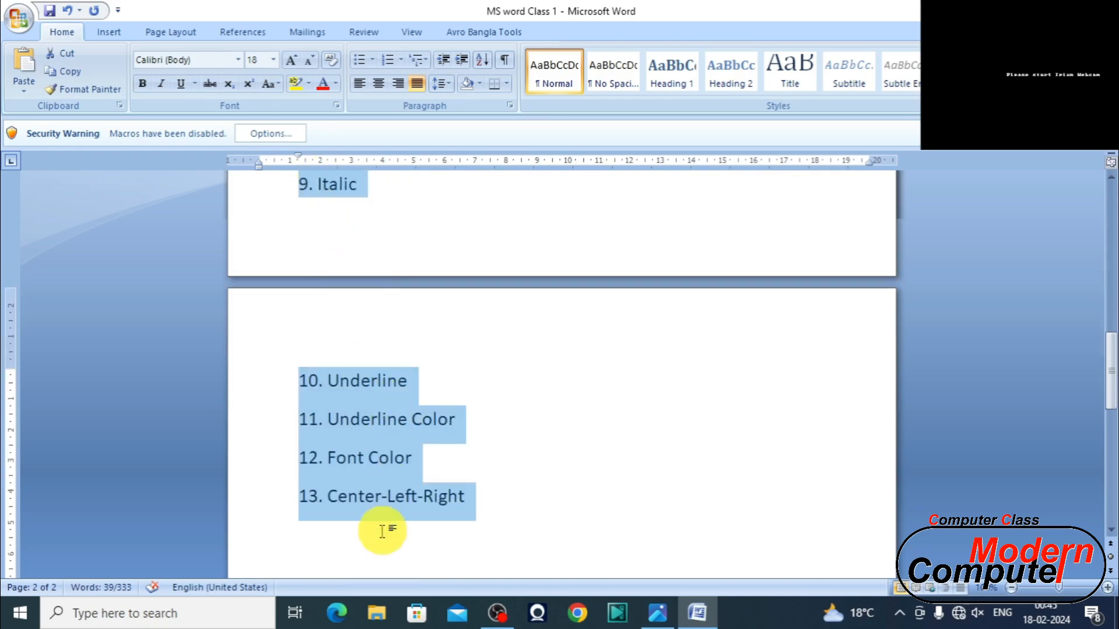
pyautogui.scroll(6, 355, 228)
pyautogui.scroll(2, 357, 245)
pyautogui.click(442, 87)
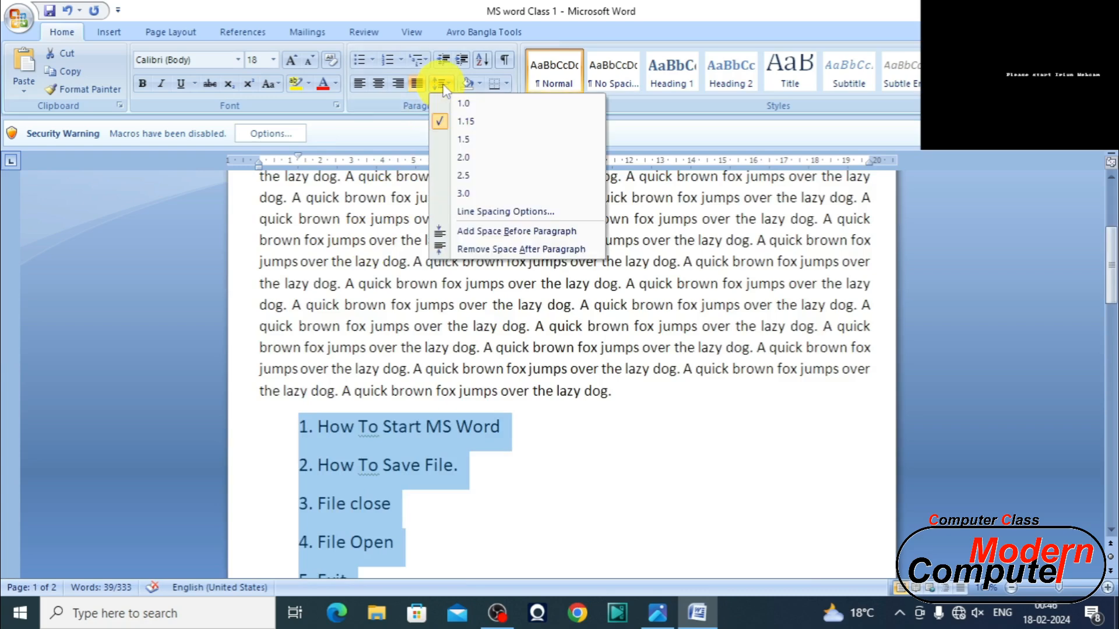
pyautogui.click(528, 251)
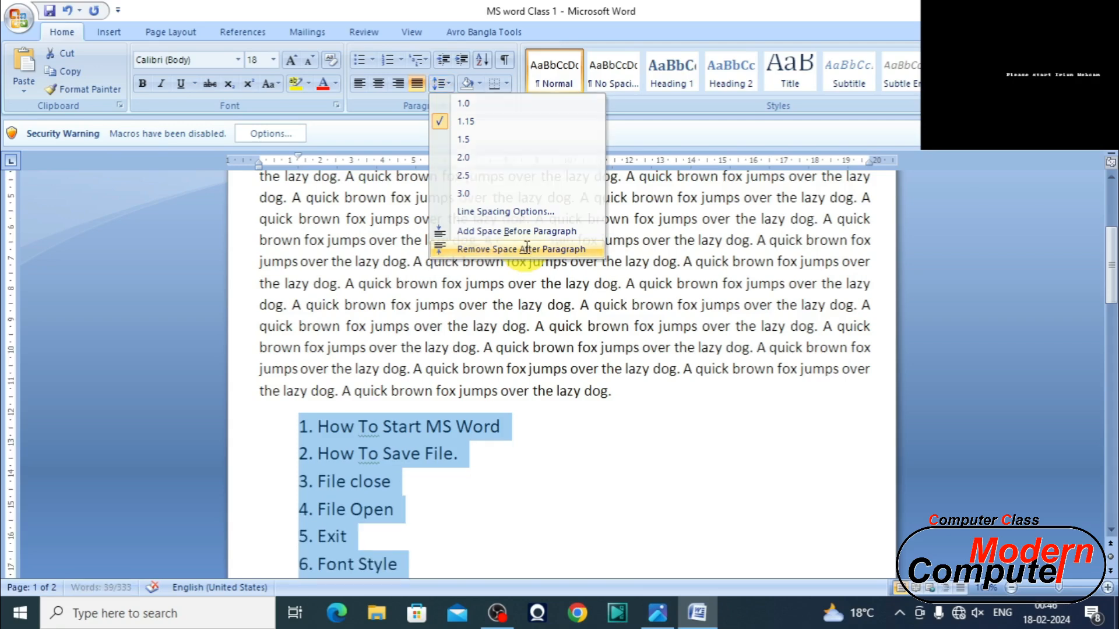
pyautogui.scroll(-5, 400, 375)
pyautogui.scroll(-3, 406, 389)
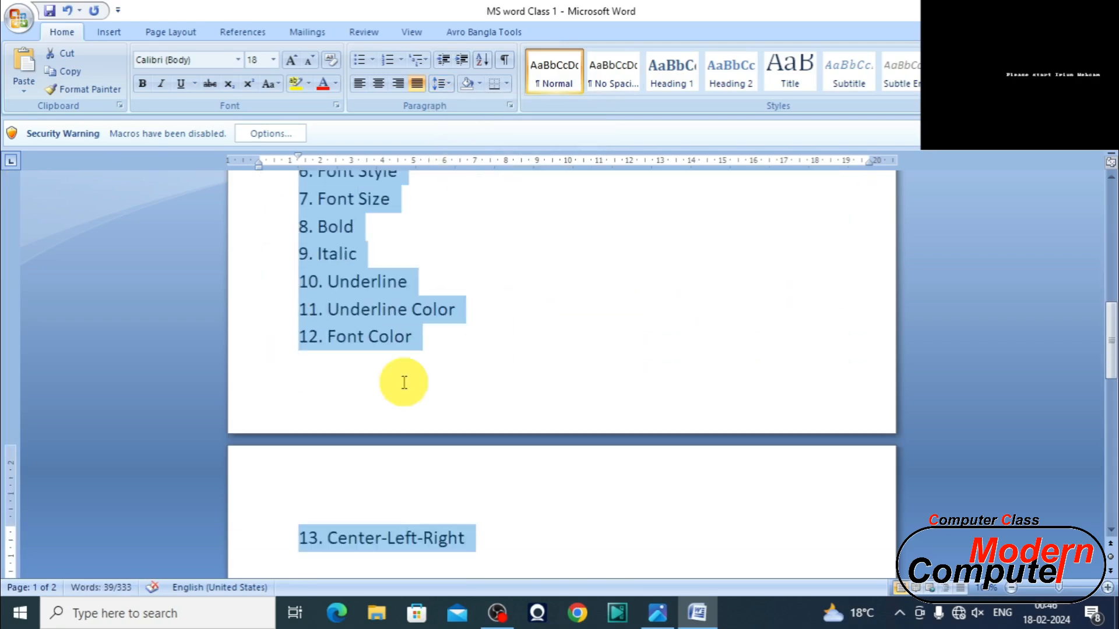
# - Set the selected numbered list's line spacing to 1.0
pyautogui.click(443, 86)
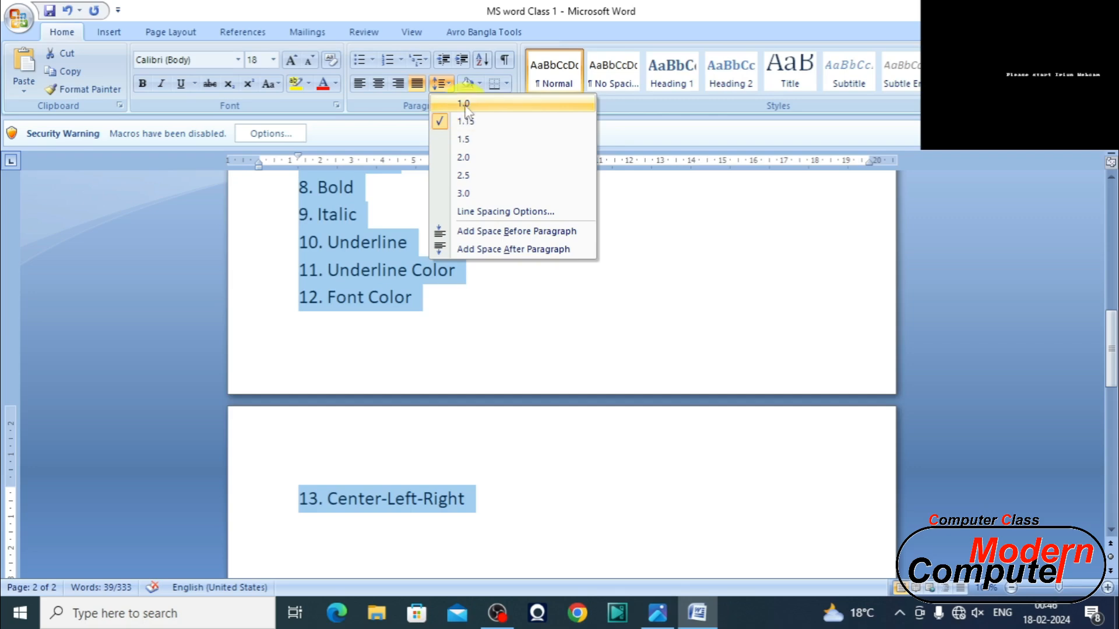
pyautogui.click(465, 105)
pyautogui.scroll(6, 458, 350)
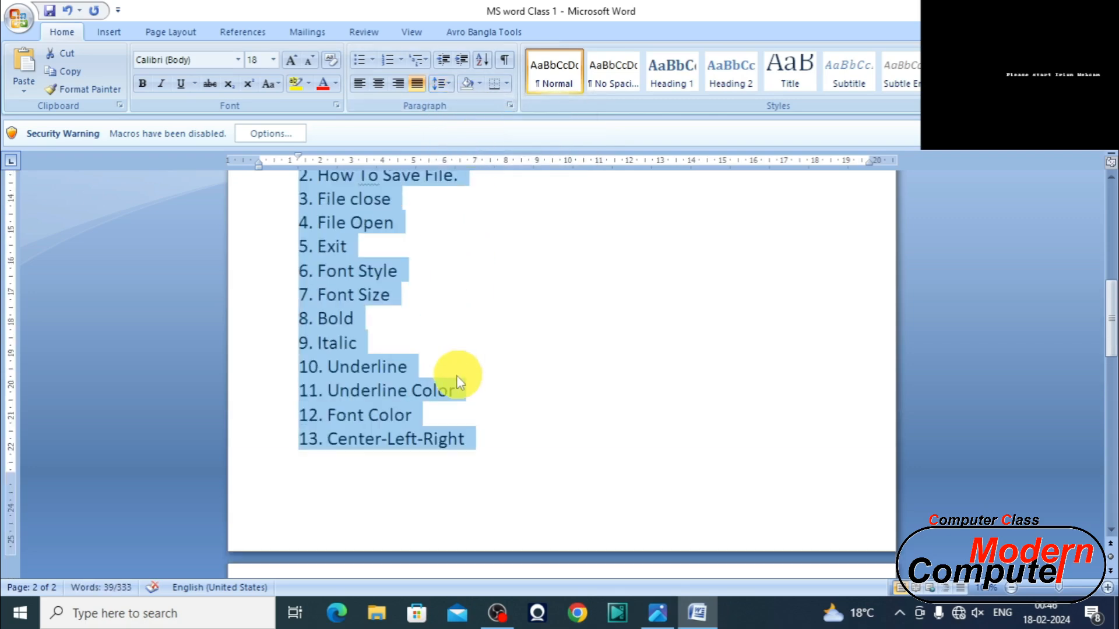
pyautogui.scroll(3, 456, 376)
# - Try line spacings of 1.5 and 2.5 on the selected list and return it to 1.0
pyautogui.click(440, 84)
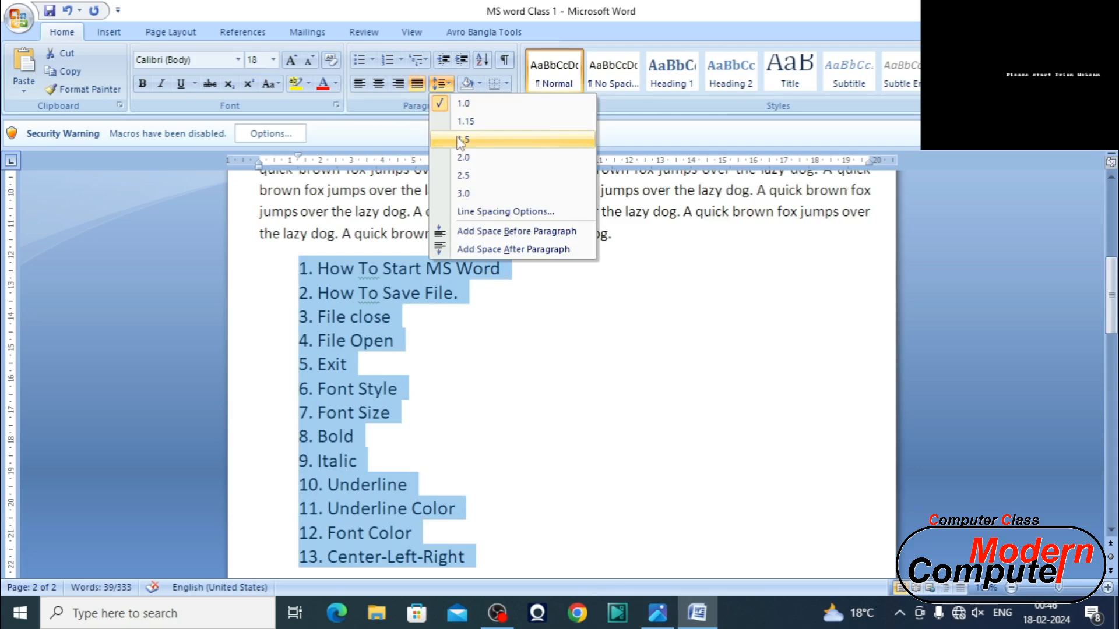
pyautogui.click(460, 141)
pyautogui.click(449, 87)
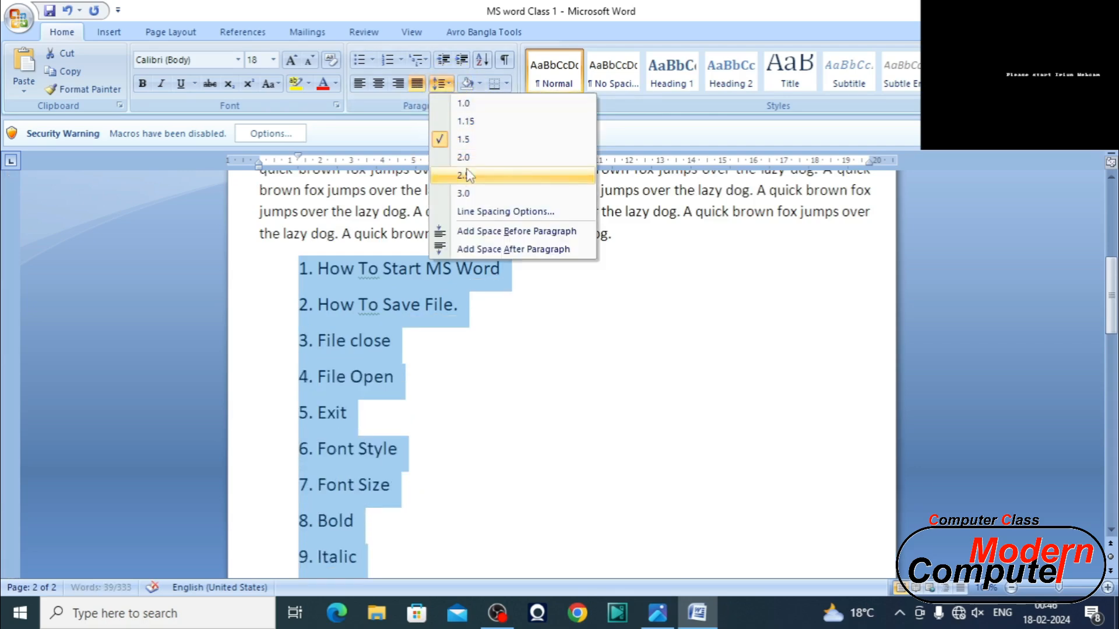
pyautogui.click(465, 174)
pyautogui.click(449, 86)
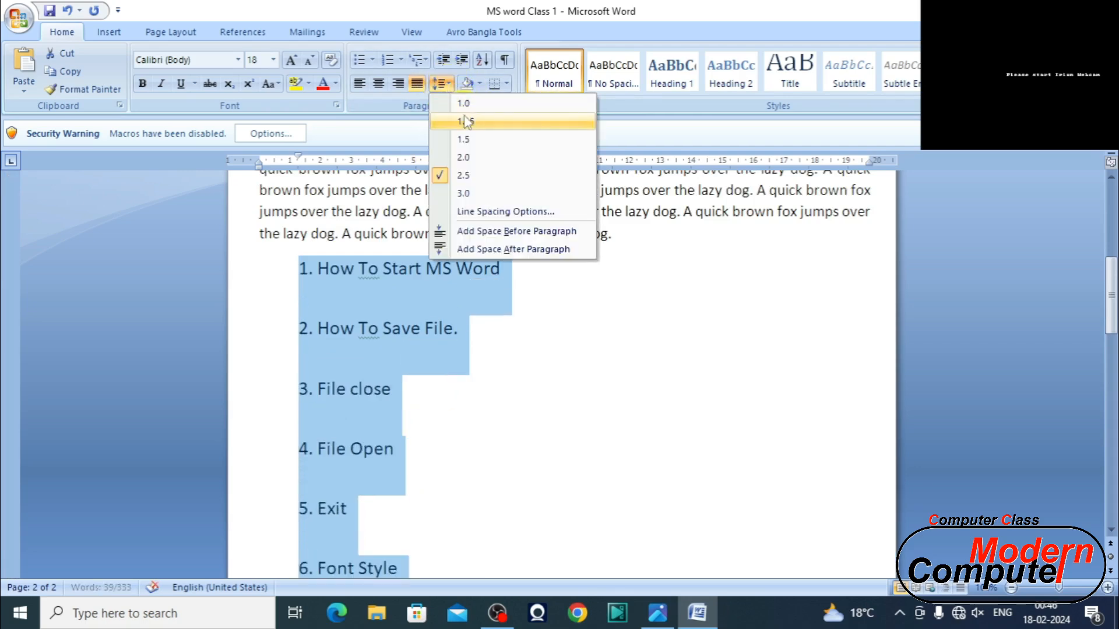
pyautogui.click(465, 103)
# - Split the long "A quick brown fox" paragraph under the heading into three separate paragraphs at sentence starts
pyautogui.scroll(-3, 513, 462)
pyautogui.scroll(3, 504, 458)
pyautogui.scroll(6, 505, 458)
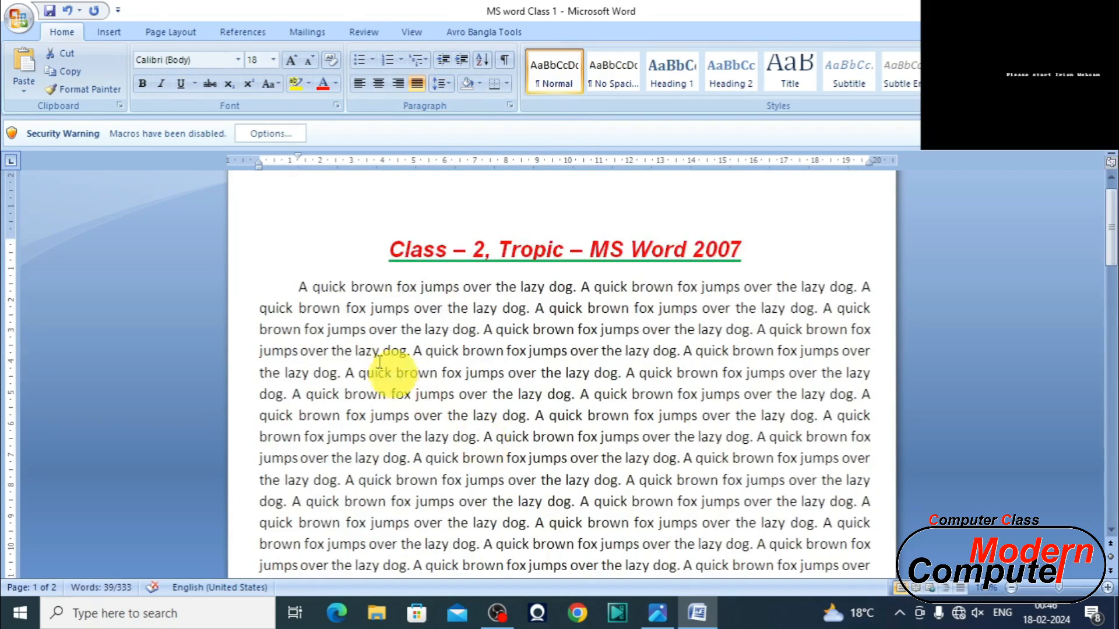
pyautogui.click(580, 391)
pyautogui.press('Return')
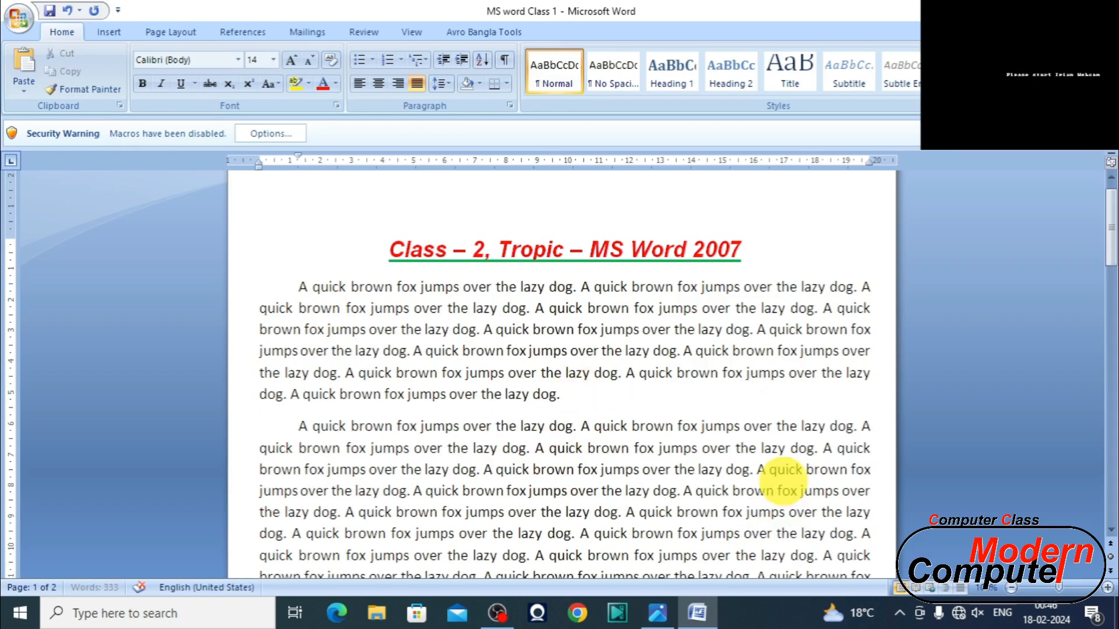
pyautogui.scroll(-2, 752, 492)
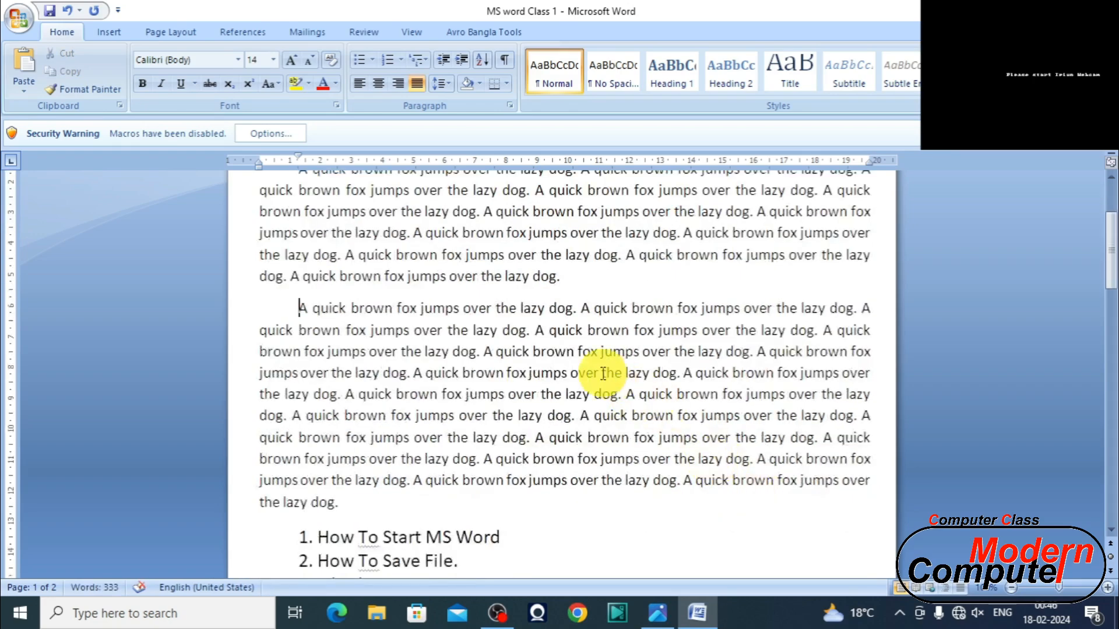
pyautogui.click(628, 395)
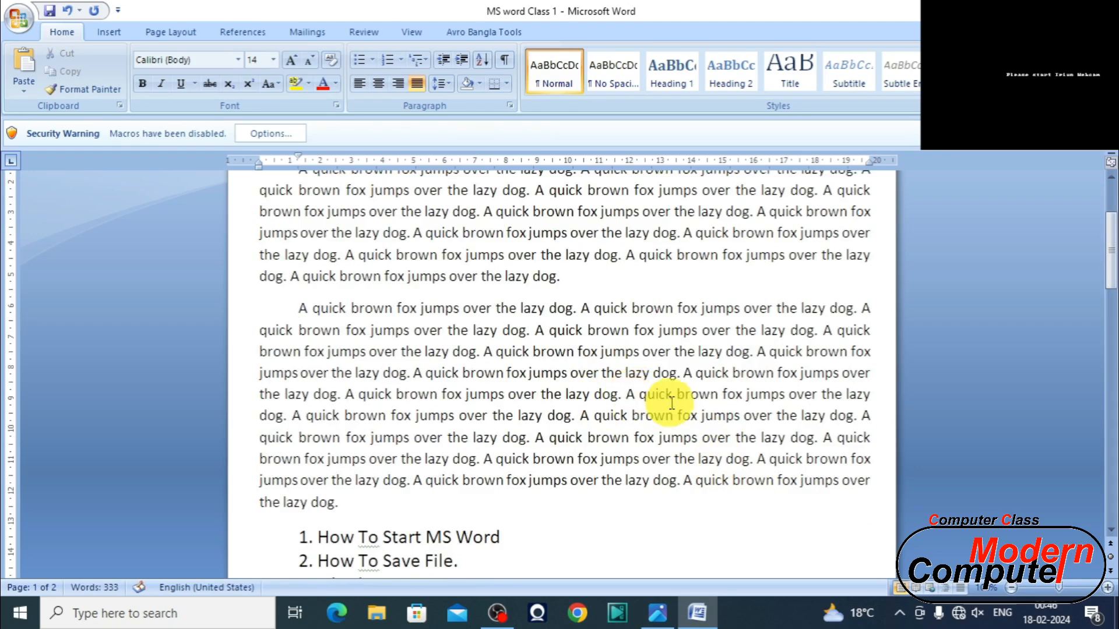
pyautogui.press('Return')
# - Select the three "A quick brown fox" paragraphs and format them as a list with round bullets
pyautogui.scroll(3, 665, 427)
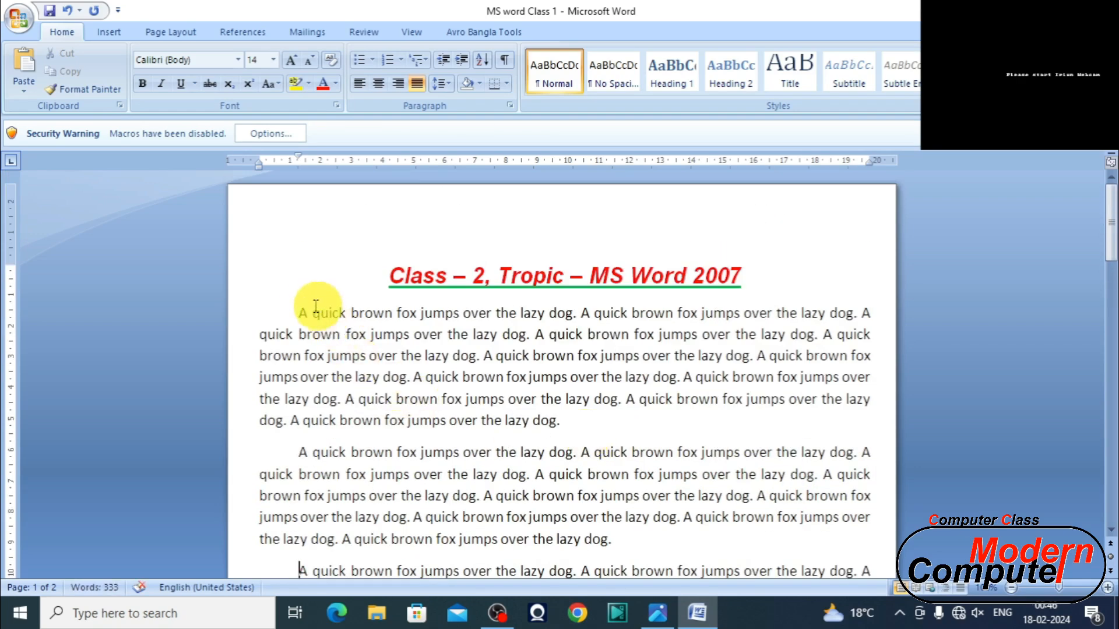
pyautogui.moveTo(297, 309); pyautogui.dragTo(652, 467)
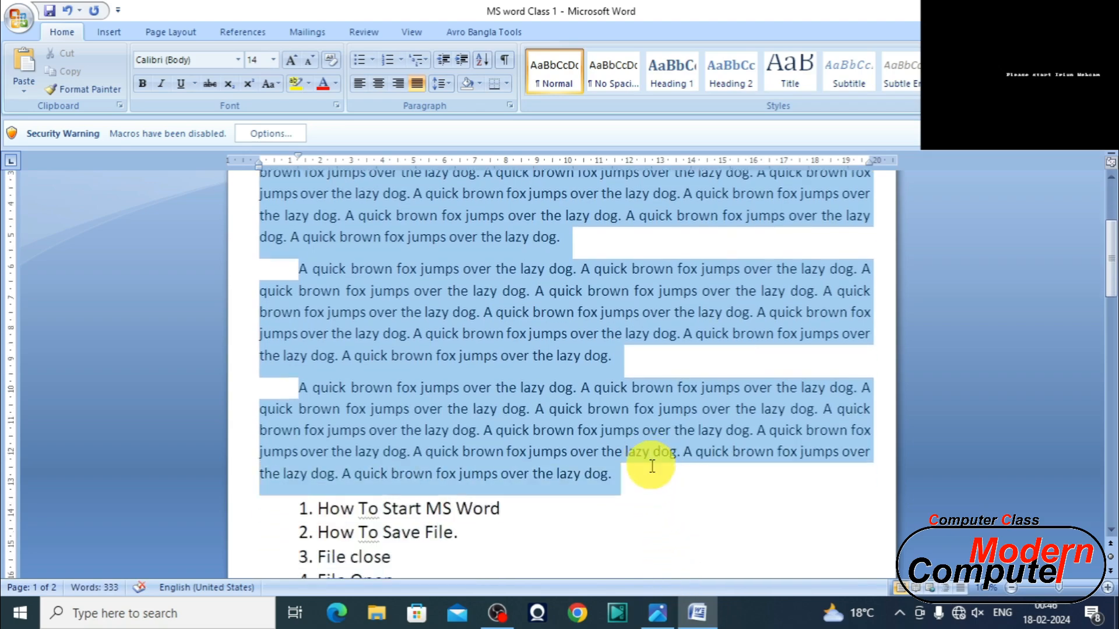
pyautogui.click(359, 61)
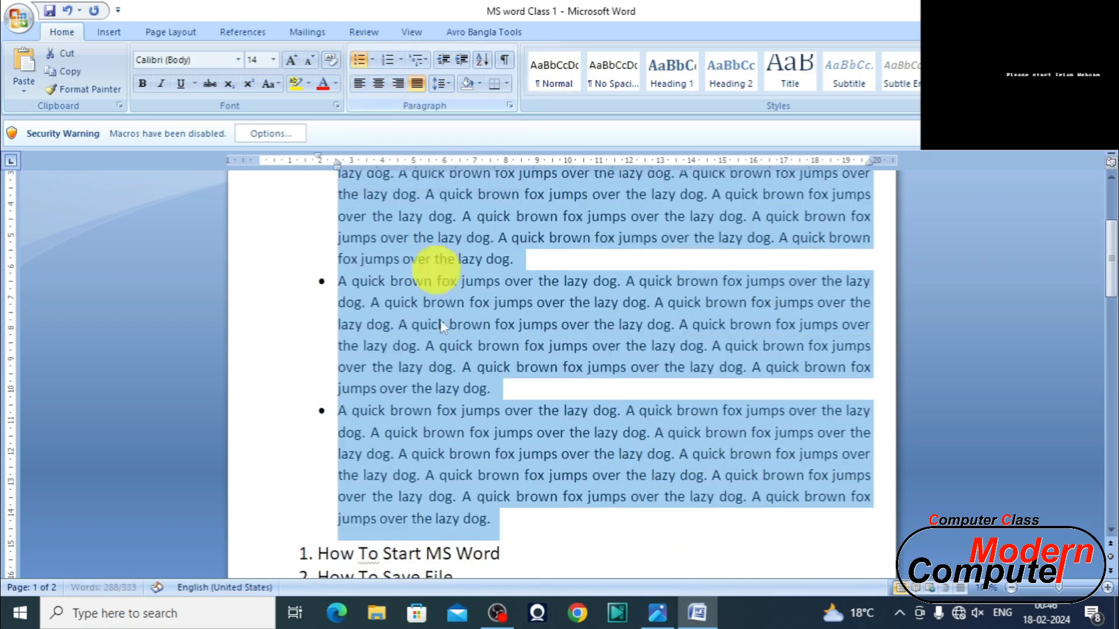
pyautogui.scroll(3, 439, 382)
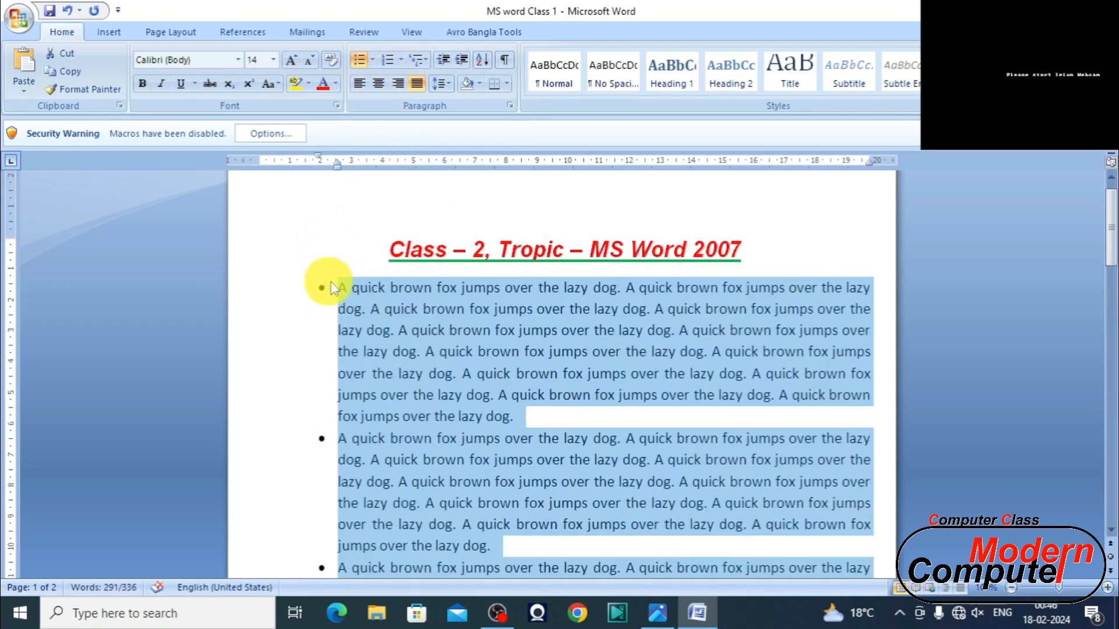
# - Change the selected paragraphs' bullets to small filled squares and move their left indent to the margin
pyautogui.click(372, 61)
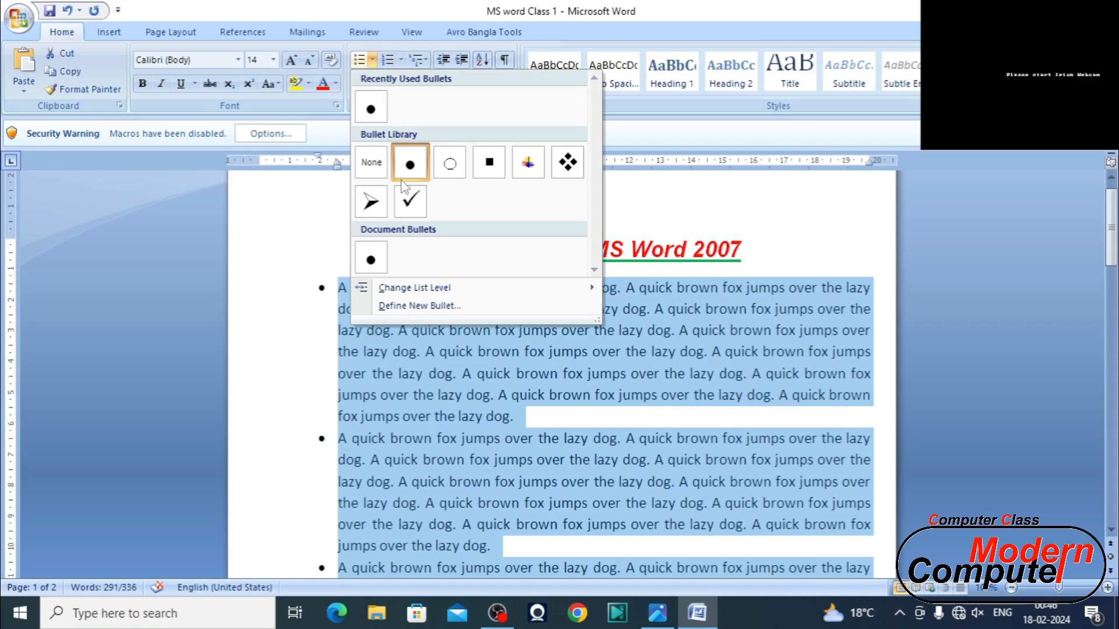
pyautogui.click(489, 162)
pyautogui.moveTo(335, 166); pyautogui.dragTo(260, 163)
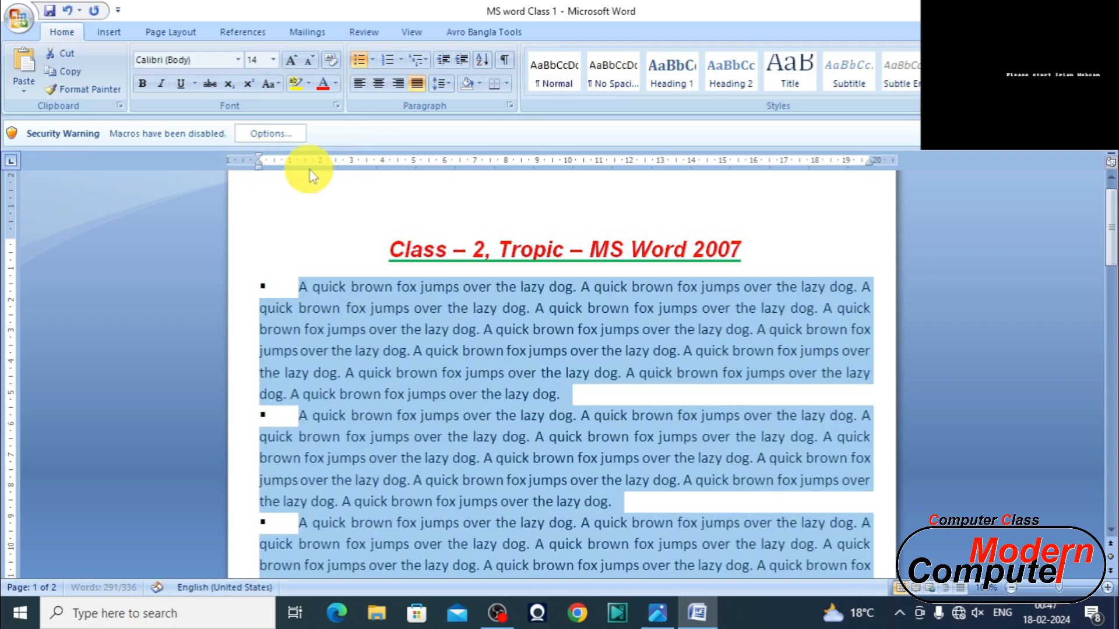
# - Define a new bullet from the Wingdings filled square, character 110, for the selected paragraphs and move their left indent to the margin
pyautogui.click(372, 60)
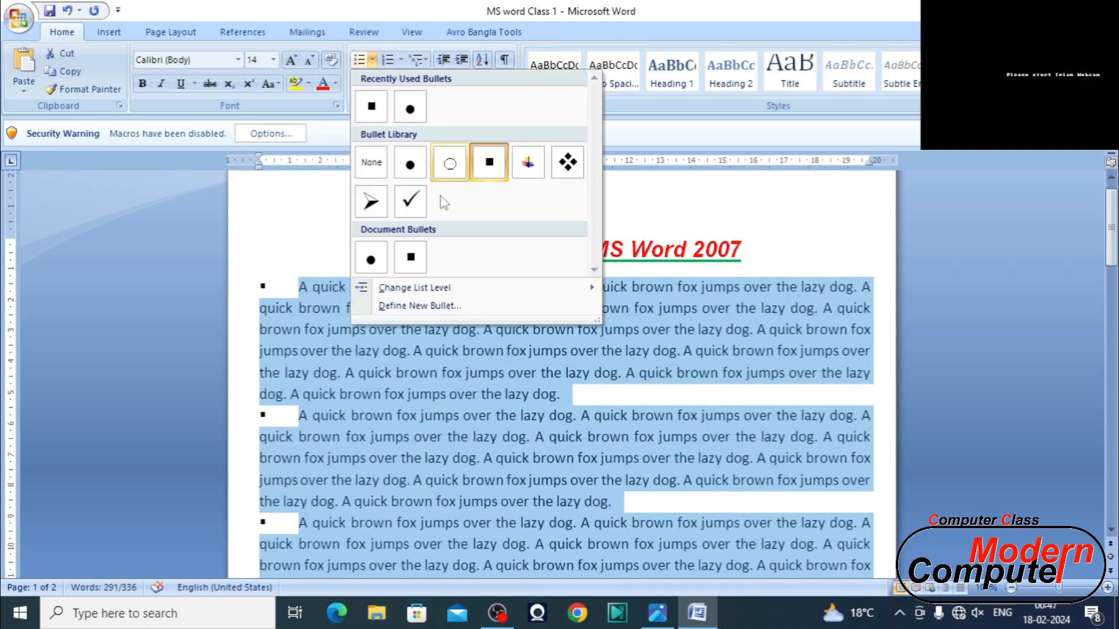
pyautogui.click(447, 306)
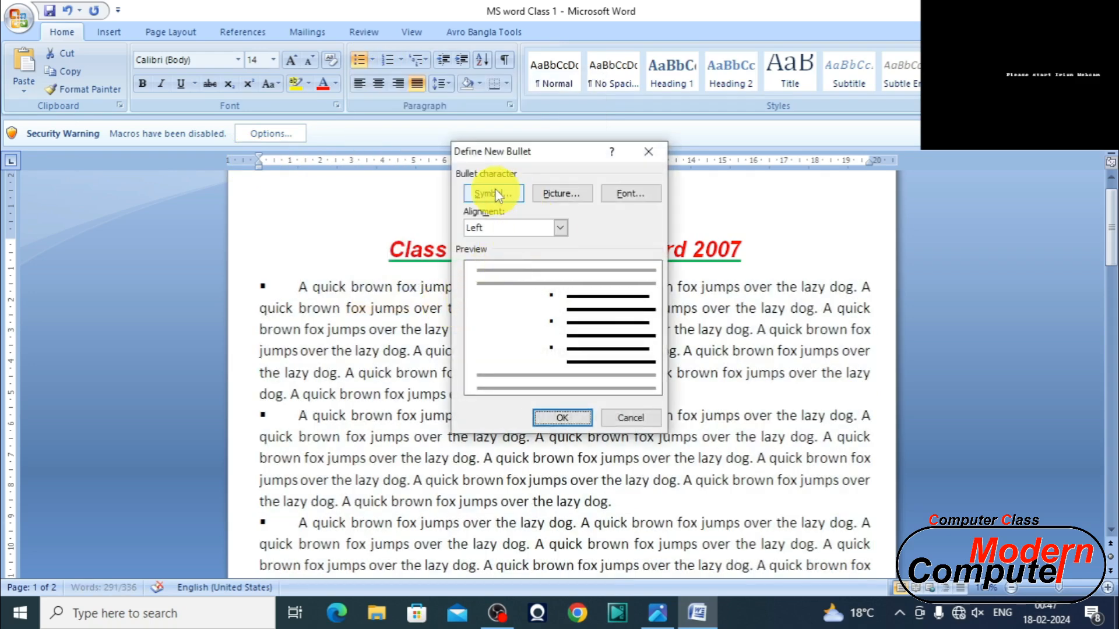
pyautogui.click(495, 194)
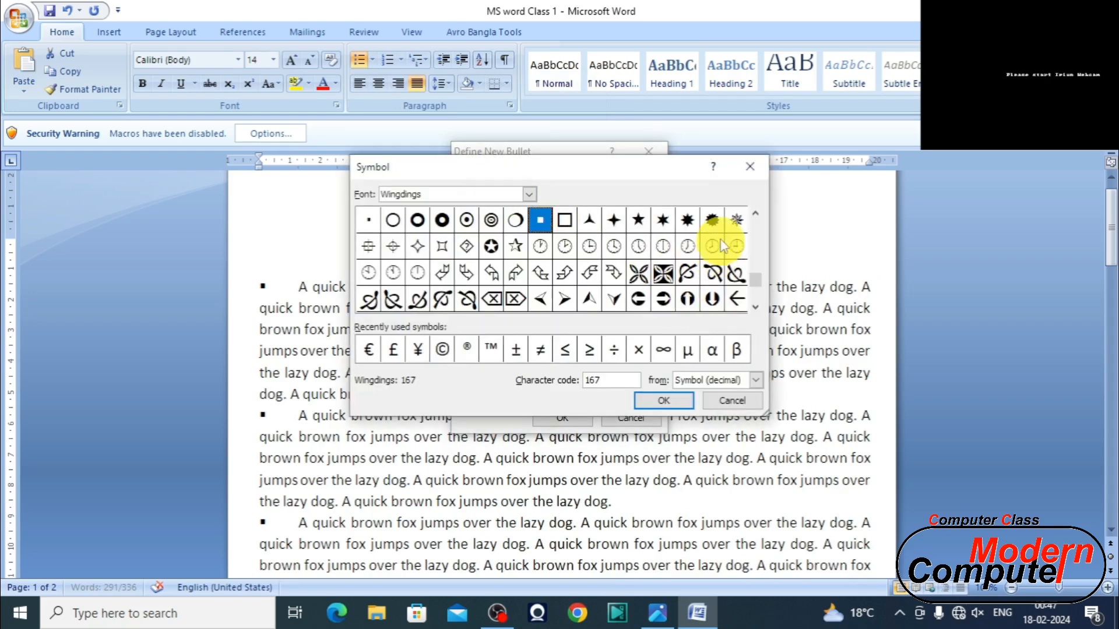
pyautogui.click(755, 214)
pyautogui.click(755, 214)
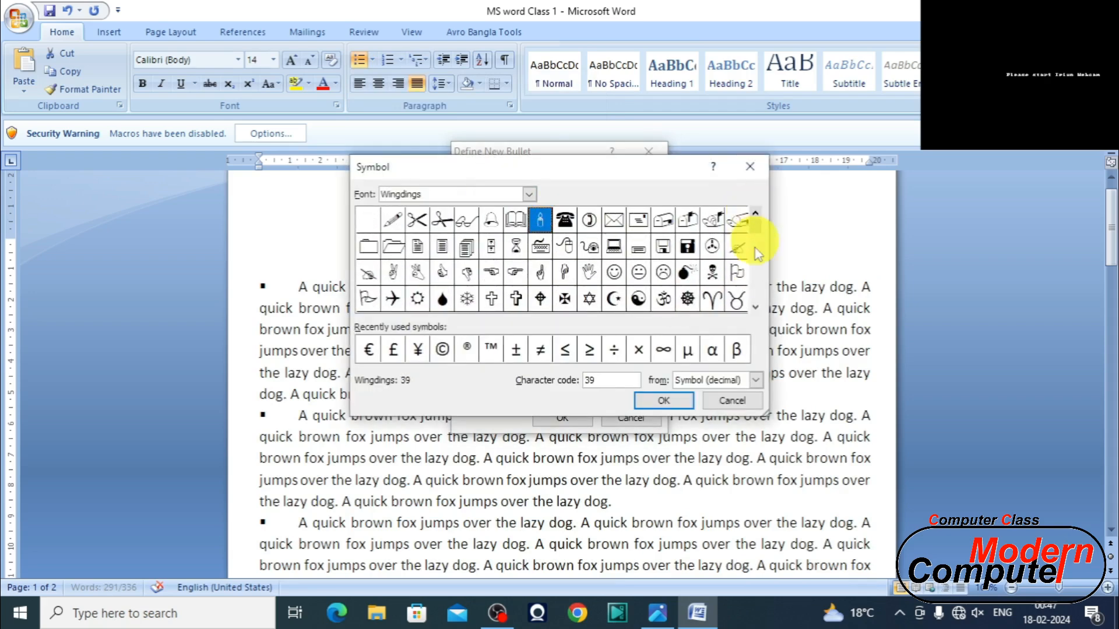
pyautogui.click(755, 307)
pyautogui.click(712, 273)
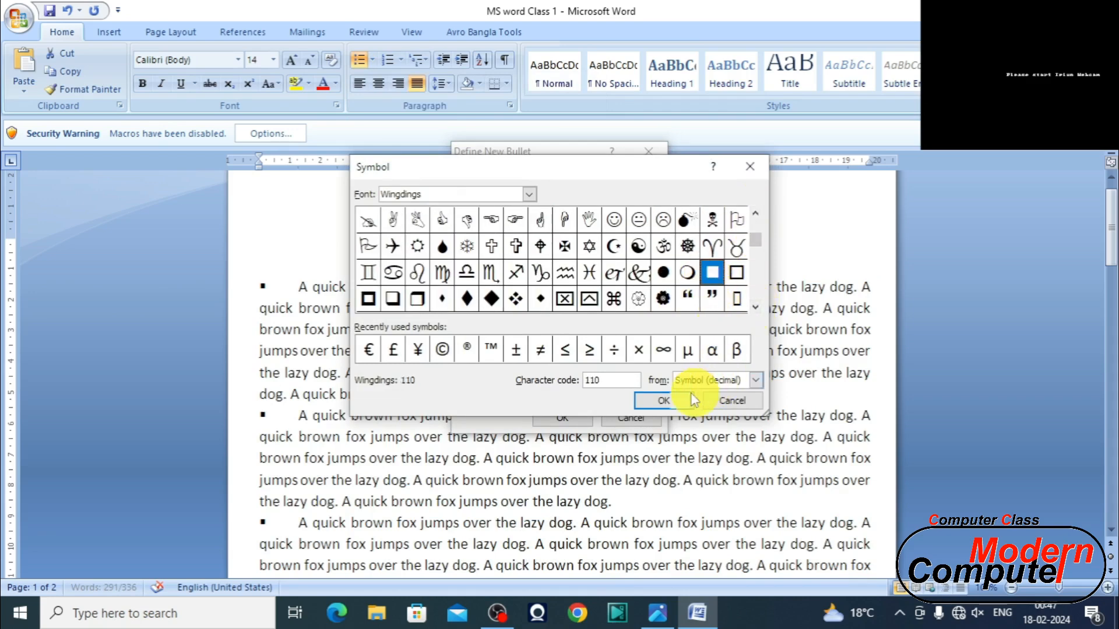
pyautogui.click(678, 400)
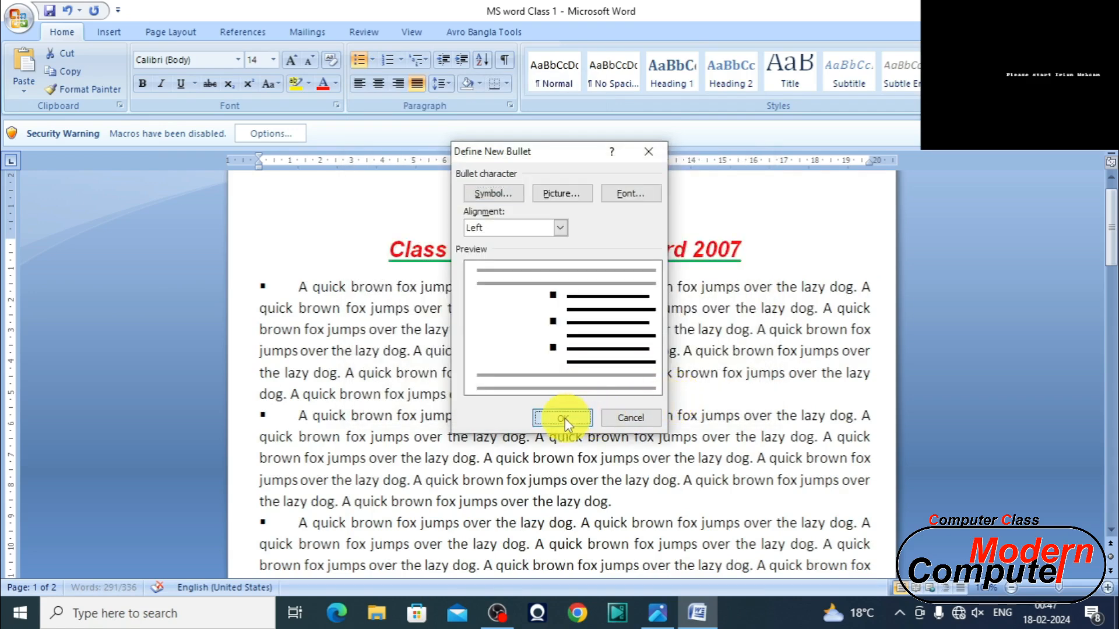
pyautogui.click(562, 418)
pyautogui.moveTo(338, 170)
pyautogui.mouseDown()
pyautogui.moveTo(262, 169)
pyautogui.moveTo(246, 158)
pyautogui.moveTo(259, 161)
pyautogui.mouseUp()
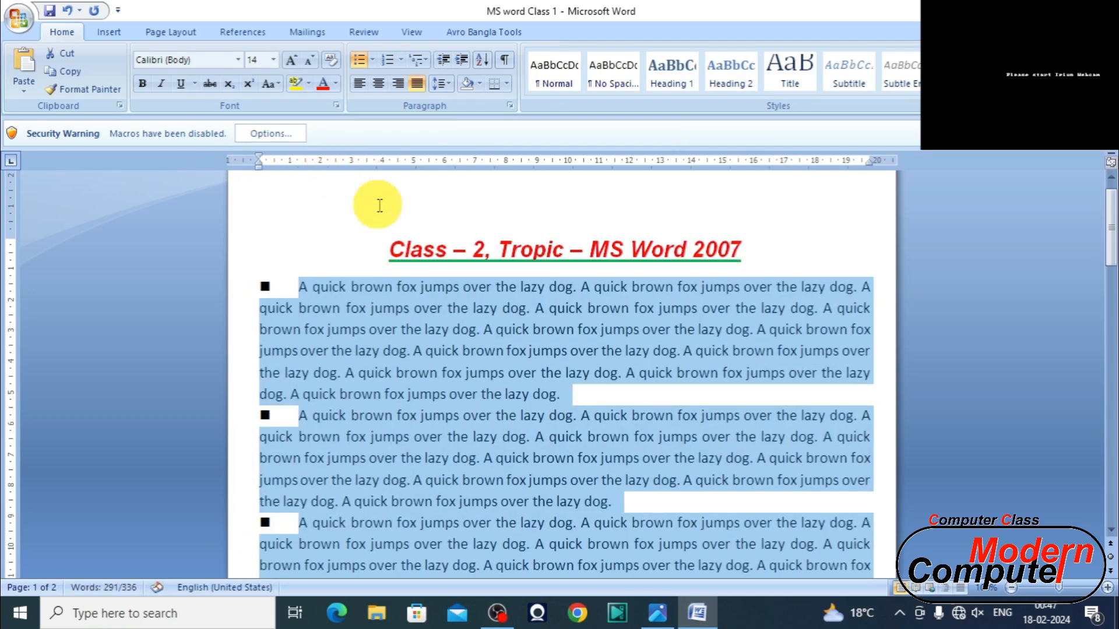
# - Change the selected paragraphs' bullets to the four-diamond symbol and move their left indent to the margin
pyautogui.click(373, 61)
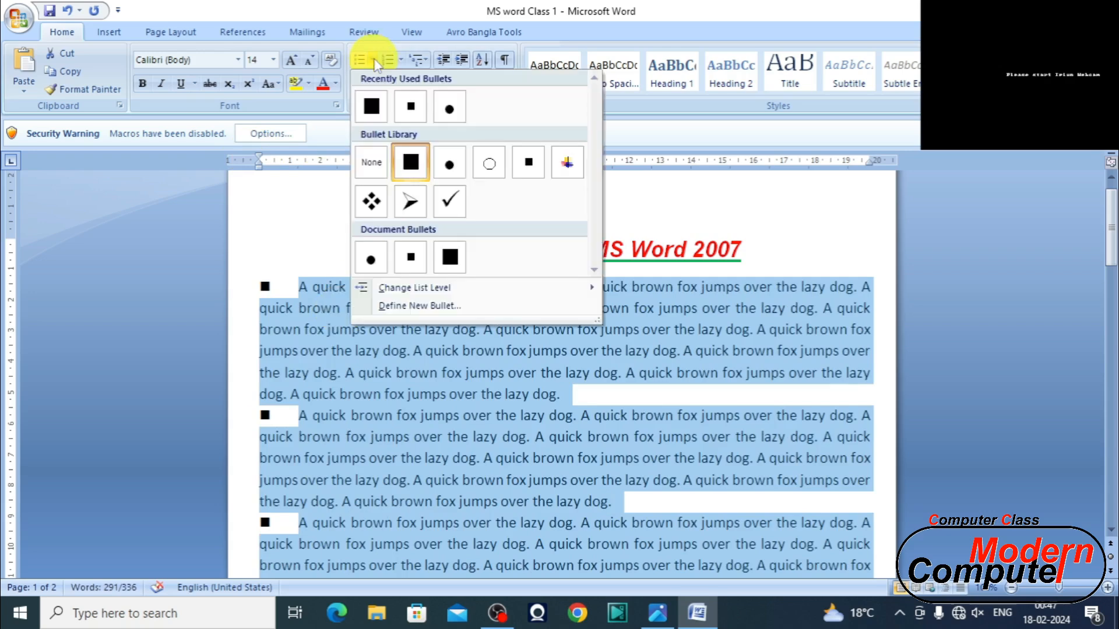
pyautogui.click(371, 202)
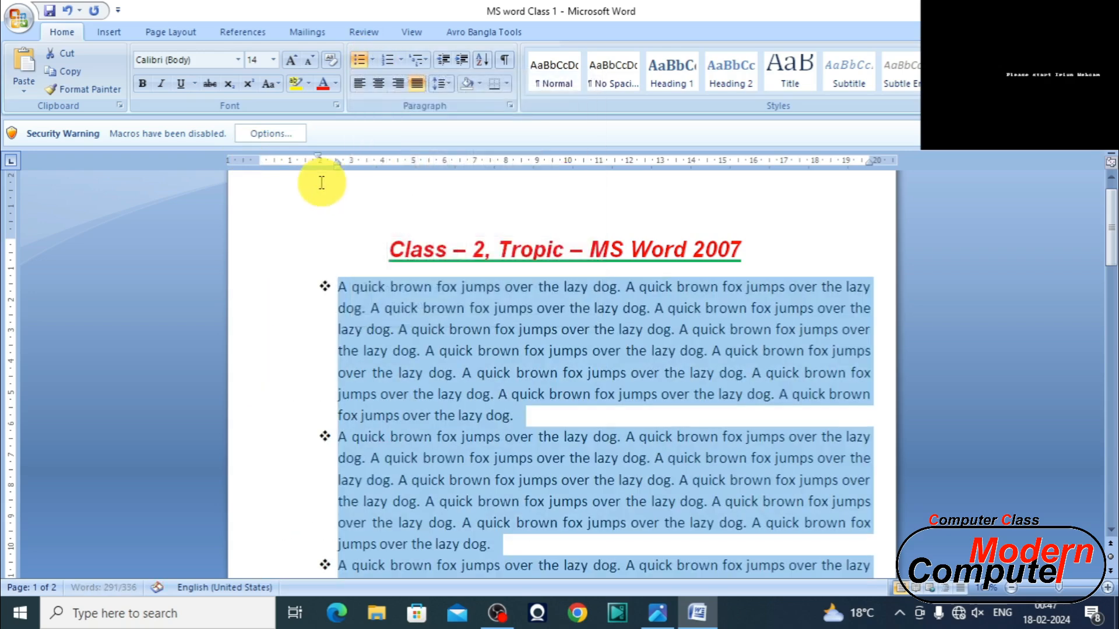
pyautogui.moveTo(337, 172); pyautogui.dragTo(259, 159)
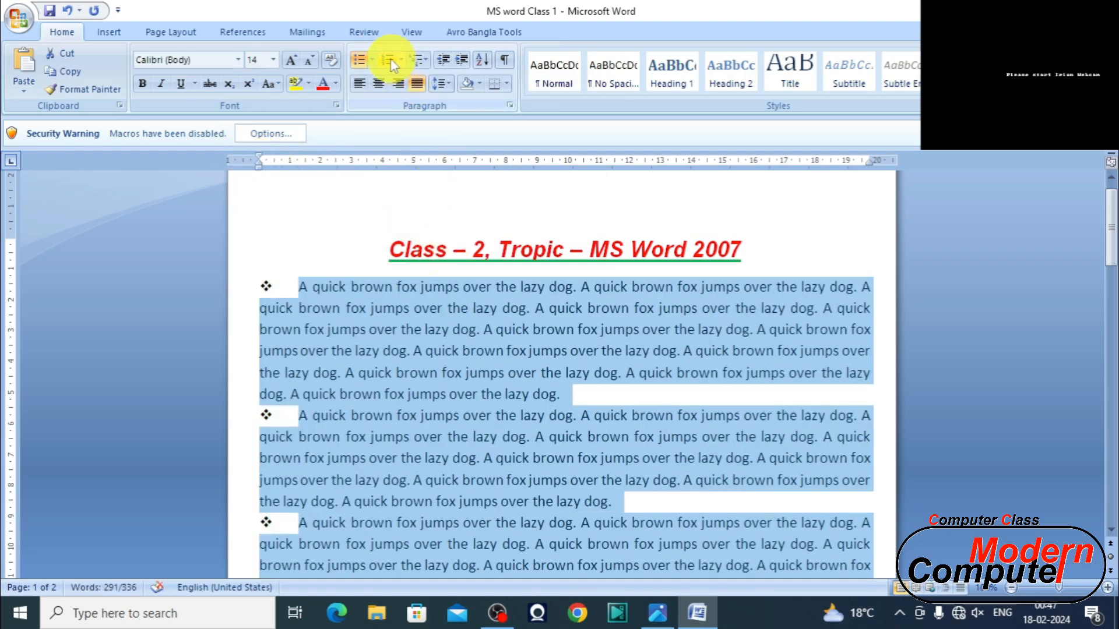
# - Replace the bullets on the three paragraphs with 1., 2., 3. numbering and move their left indent to the margin
pyautogui.click(389, 60)
pyautogui.moveTo(337, 168); pyautogui.dragTo(259, 163)
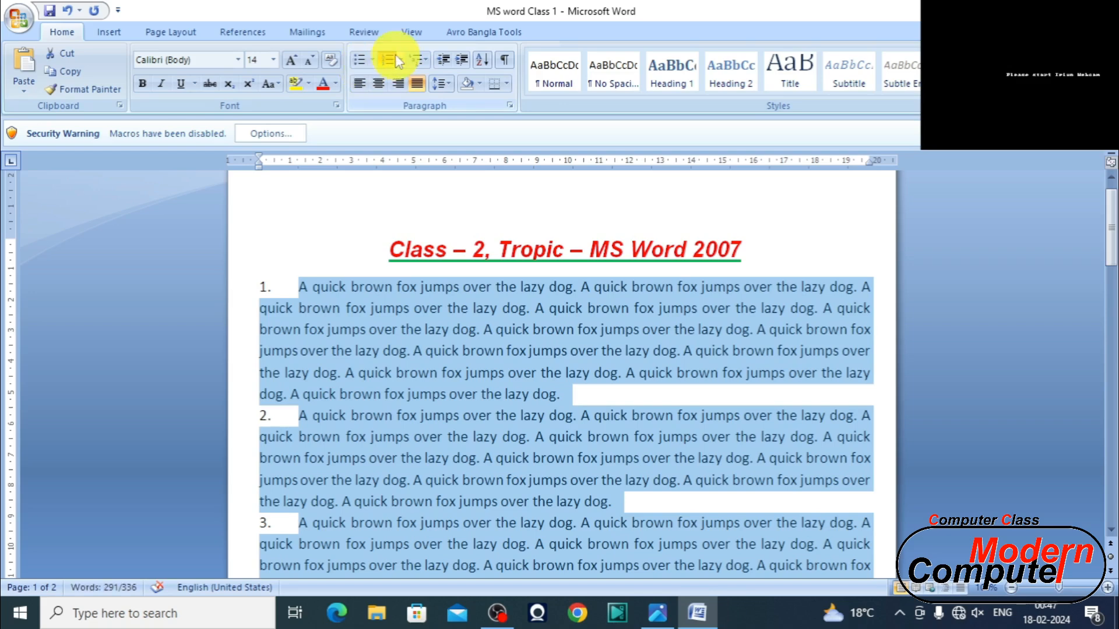
pyautogui.click(430, 309)
# - Split the first numbered paragraph after the sentence ending its third line and demote the second part to a sub-level bullet
pyautogui.click(484, 330)
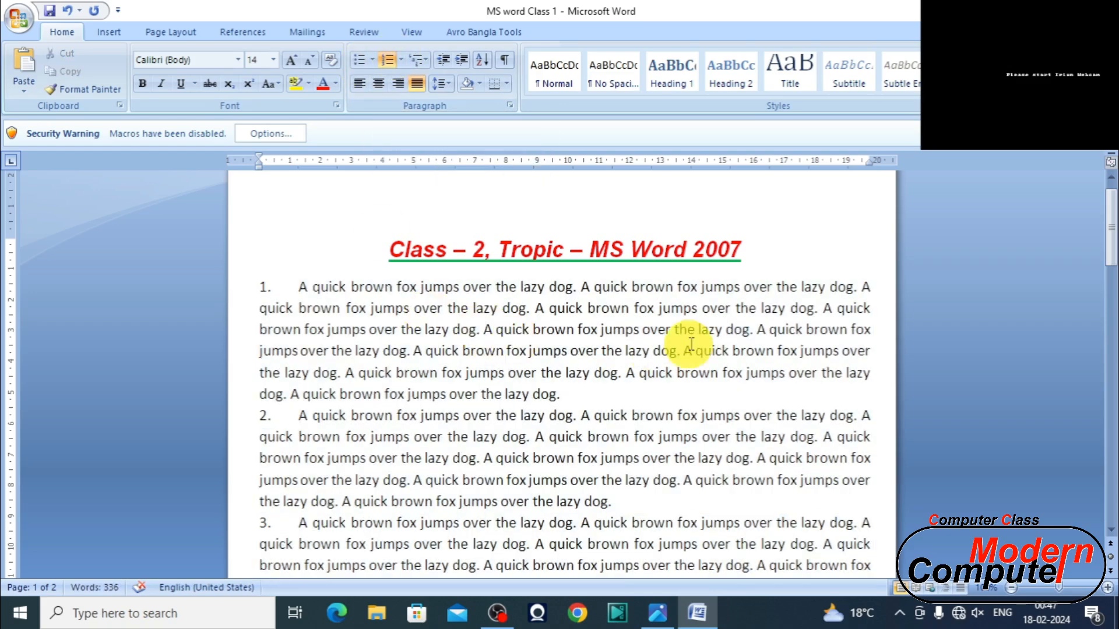
pyautogui.press('Return')
pyautogui.press('Tab')
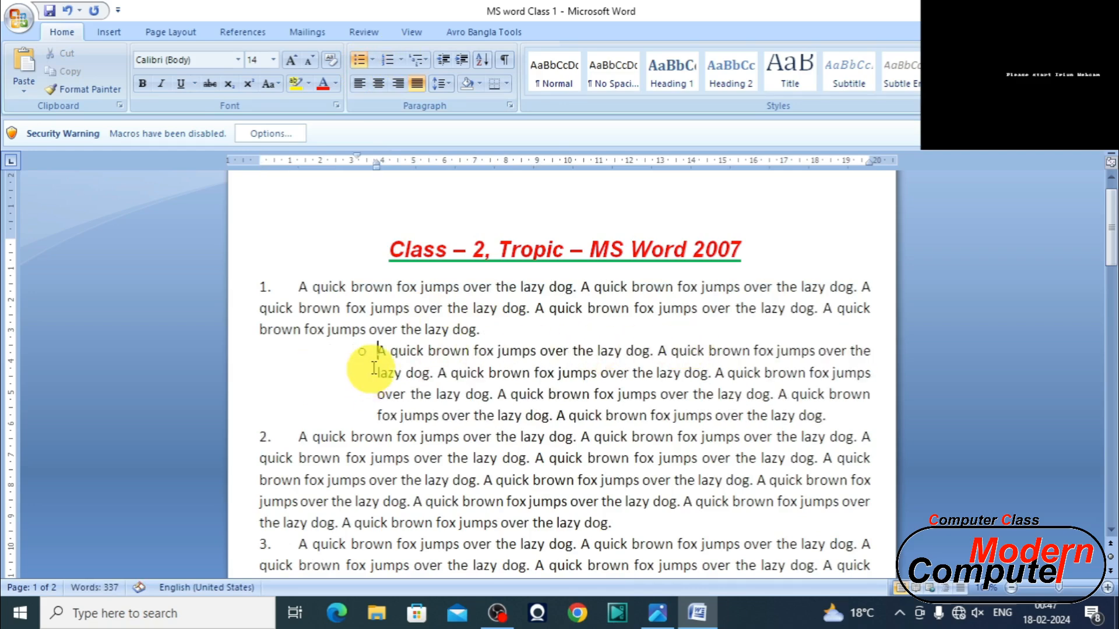
# - Change the sub-level bullet under the first numbered paragraph to i., ii., iii. numbering and view the multilevel list formats
pyautogui.click(401, 60)
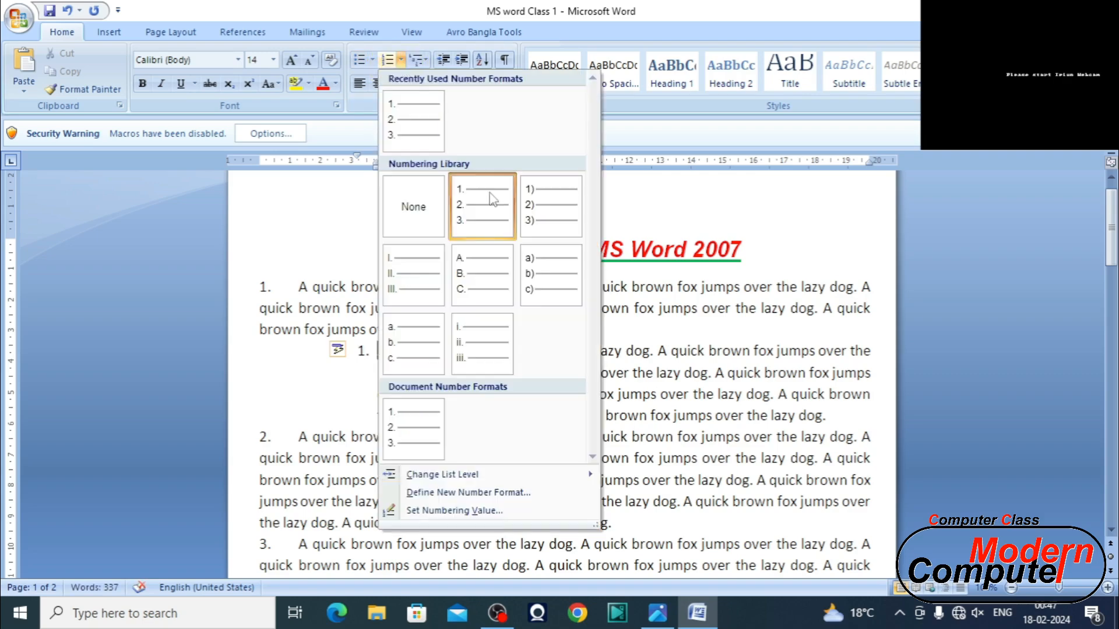
pyautogui.click(471, 331)
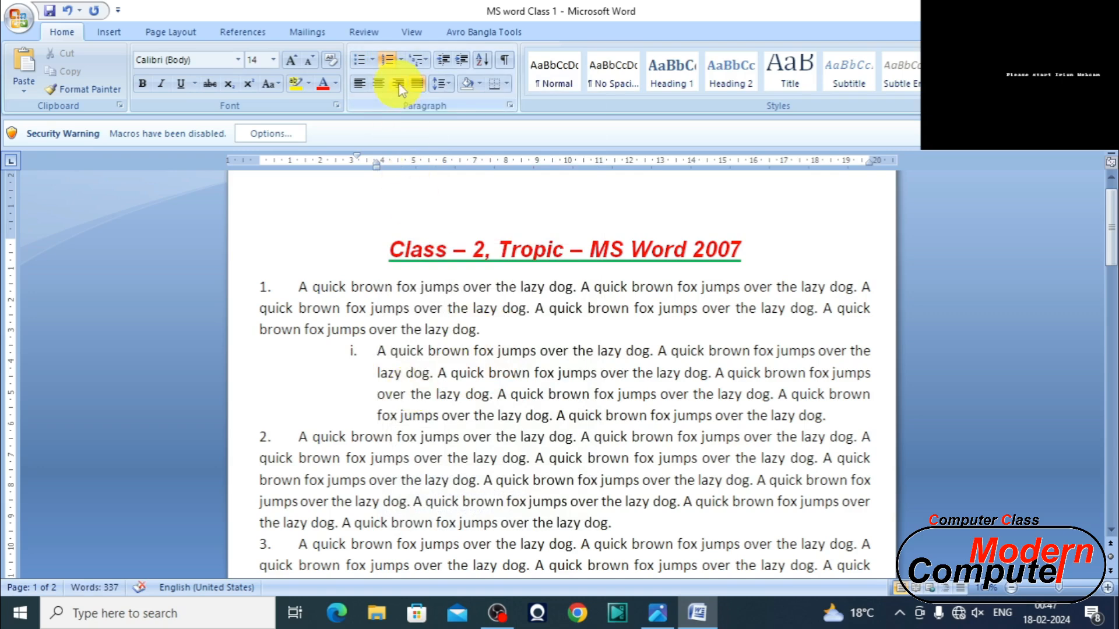
pyautogui.click(417, 60)
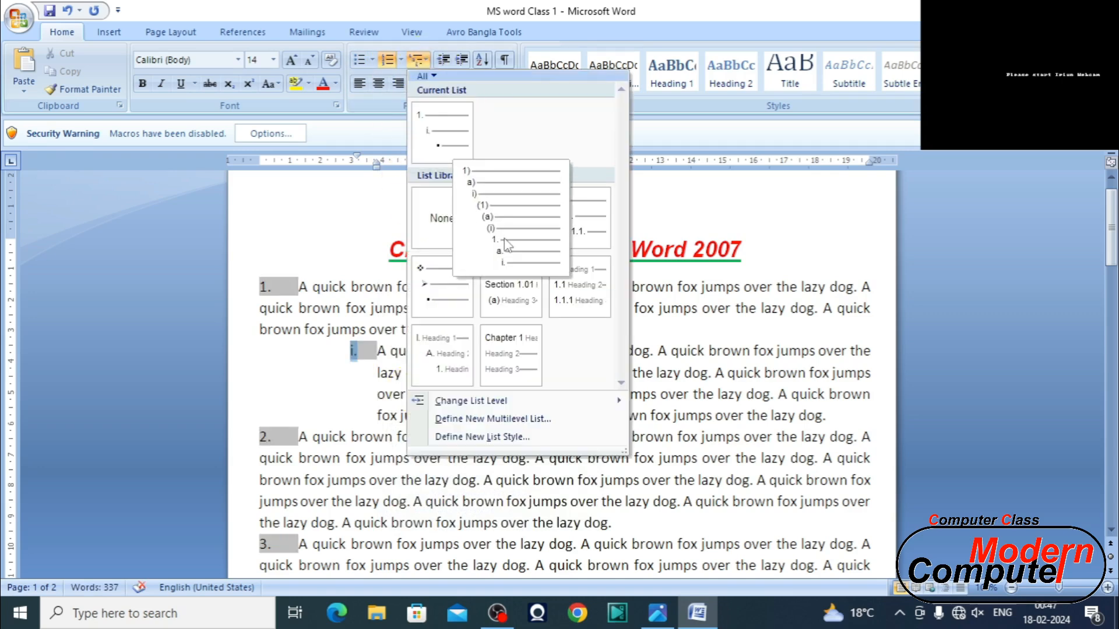
pyautogui.click(463, 16)
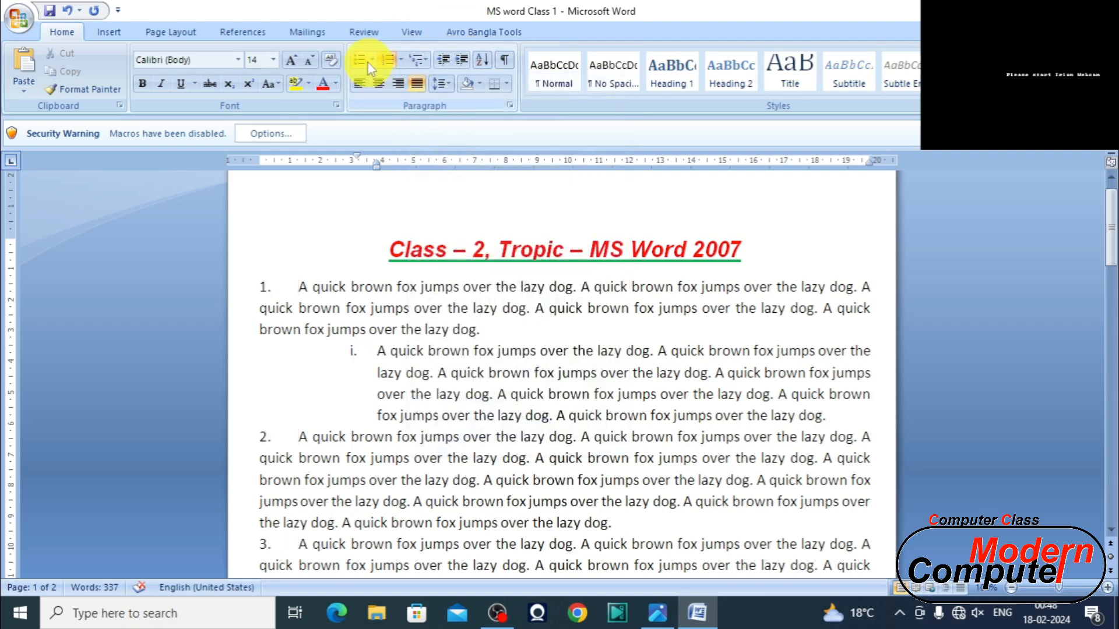
# - Undo the roman numbering and the sub-level demotion of the paragraph split from item 1
pyautogui.hotkey('ctrl', 'z')
pyautogui.hotkey('ctrl', 'z')
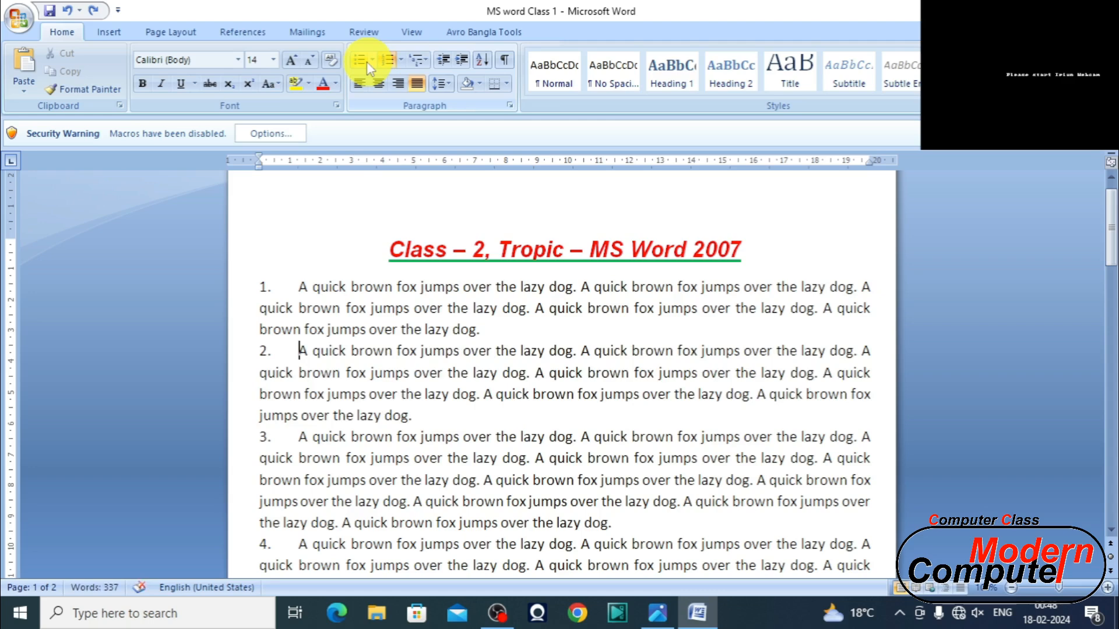
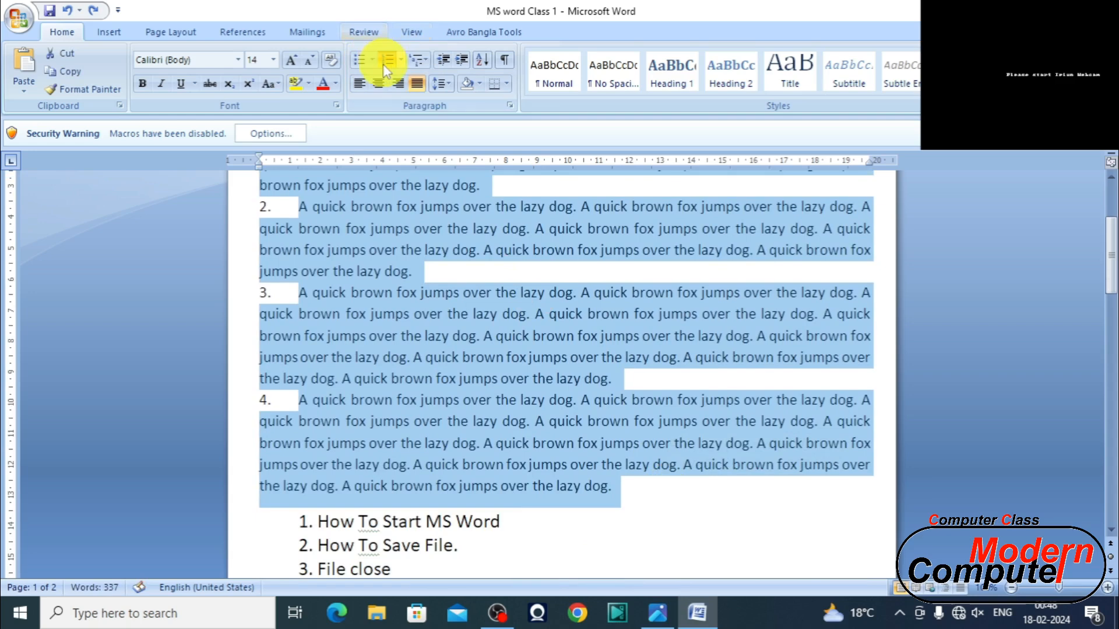
# - Apply the large filled square bullet to the four selected paragraphs and move their left indent to the margin
pyautogui.click(372, 59)
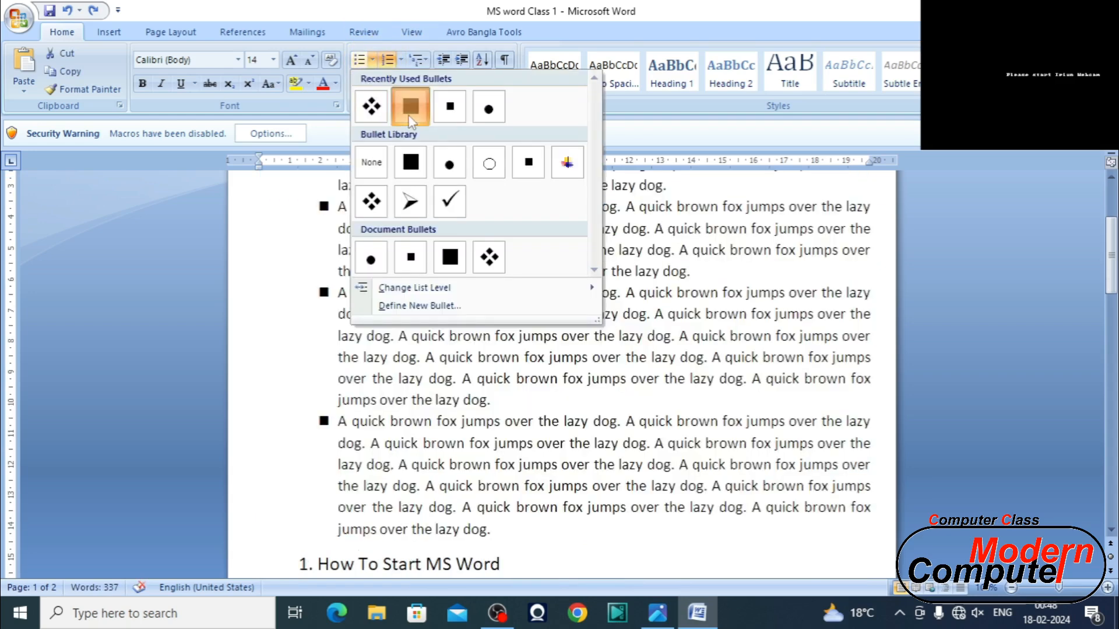
pyautogui.click(411, 119)
pyautogui.moveTo(338, 167)
pyautogui.mouseDown()
pyautogui.moveTo(245, 164)
pyautogui.moveTo(263, 155)
pyautogui.mouseUp()
pyautogui.scroll(3, 386, 244)
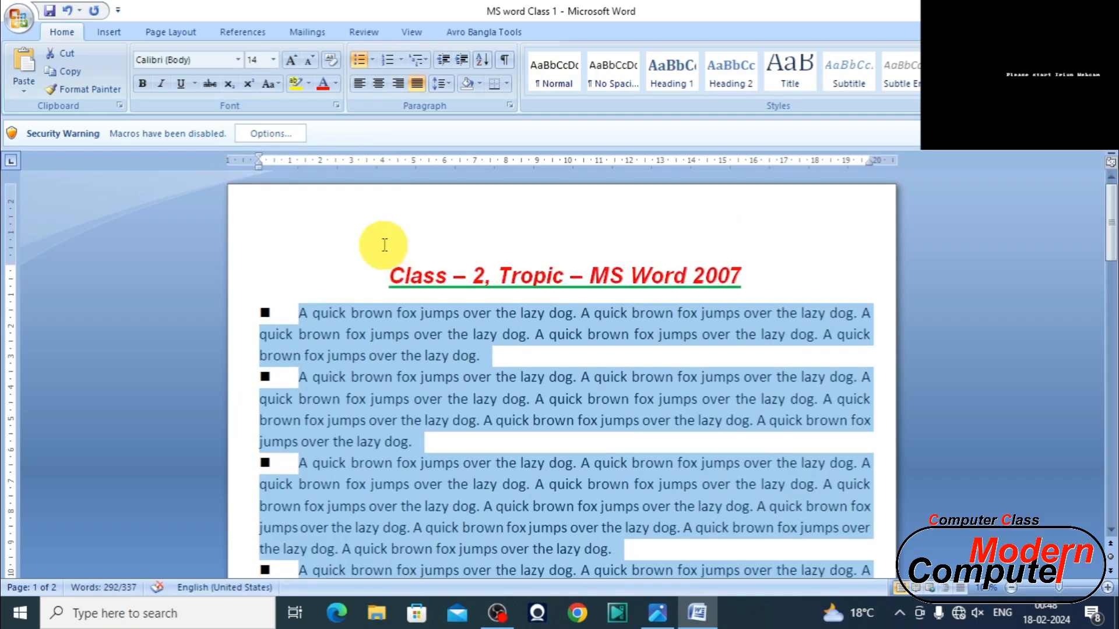
# - Replace the square bullets on the four paragraphs with 1., 2., 3. numbering and move their left indent to the margin
pyautogui.click(388, 64)
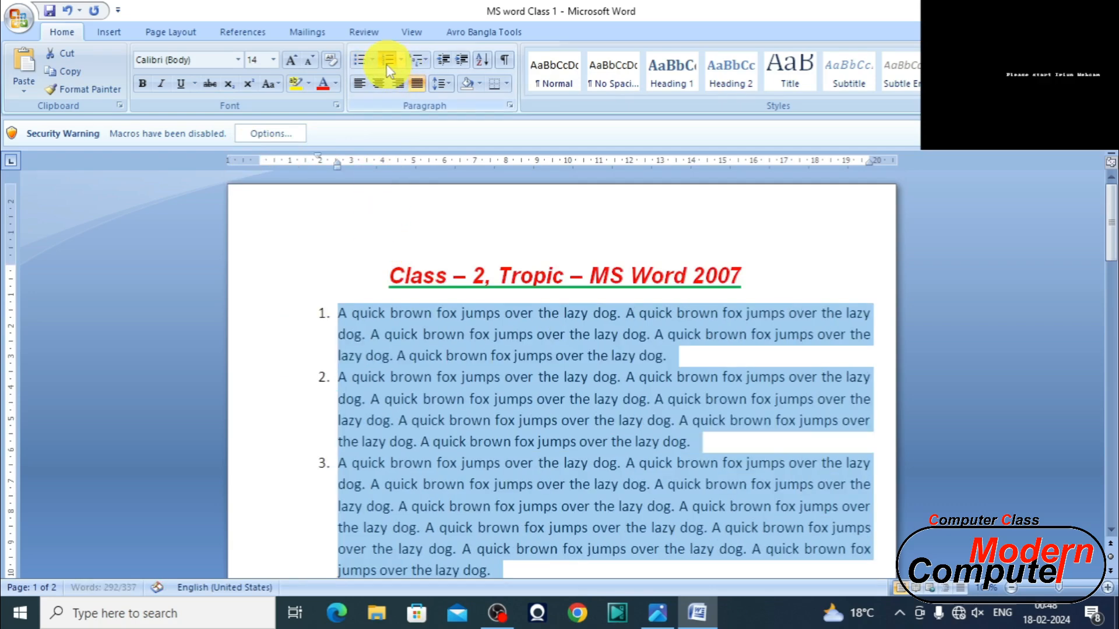
pyautogui.moveTo(331, 166); pyautogui.dragTo(260, 161)
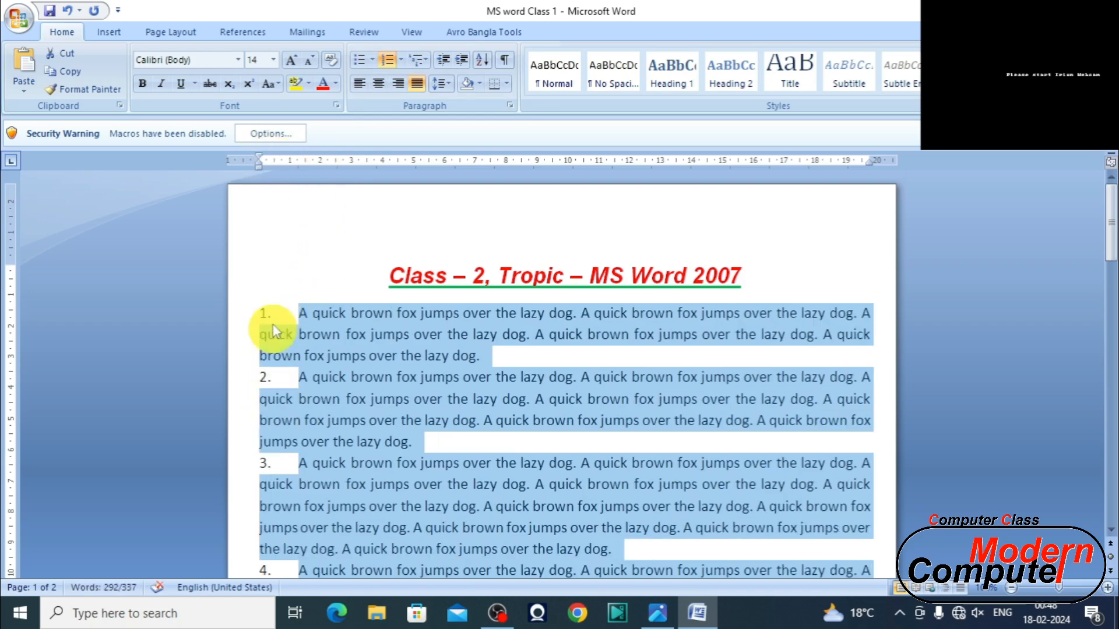
# - Change the four paragraphs' numbering format to a), b), c) and move their left indent to the margin
pyautogui.click(401, 60)
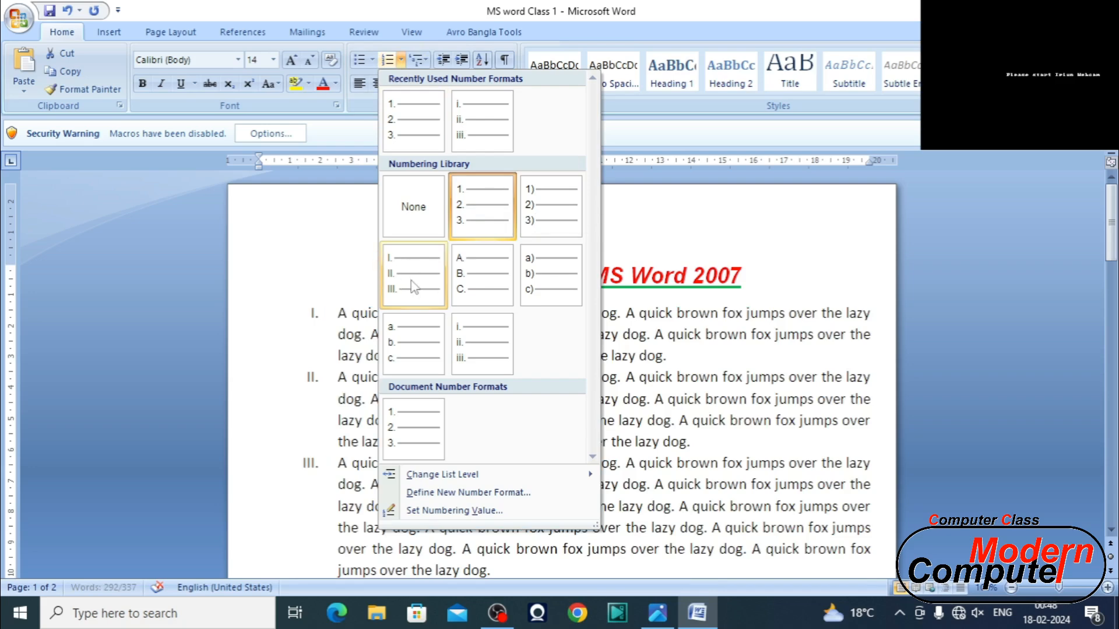
pyautogui.click(541, 290)
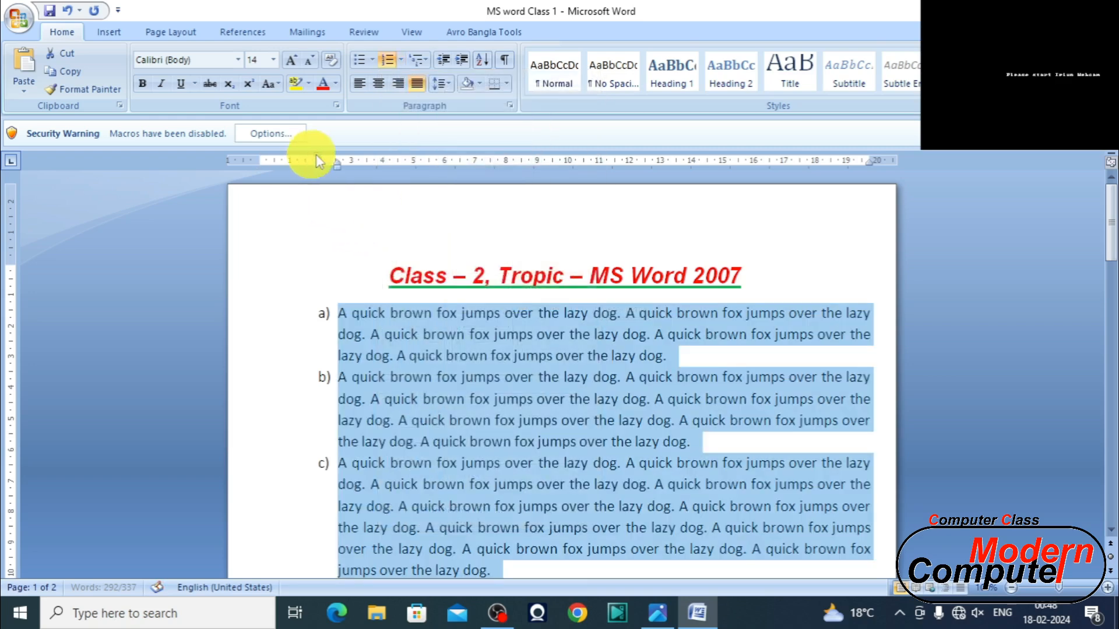
pyautogui.moveTo(341, 165)
pyautogui.mouseDown()
pyautogui.moveTo(257, 166)
pyautogui.moveTo(239, 154)
pyautogui.moveTo(257, 155)
pyautogui.mouseUp()
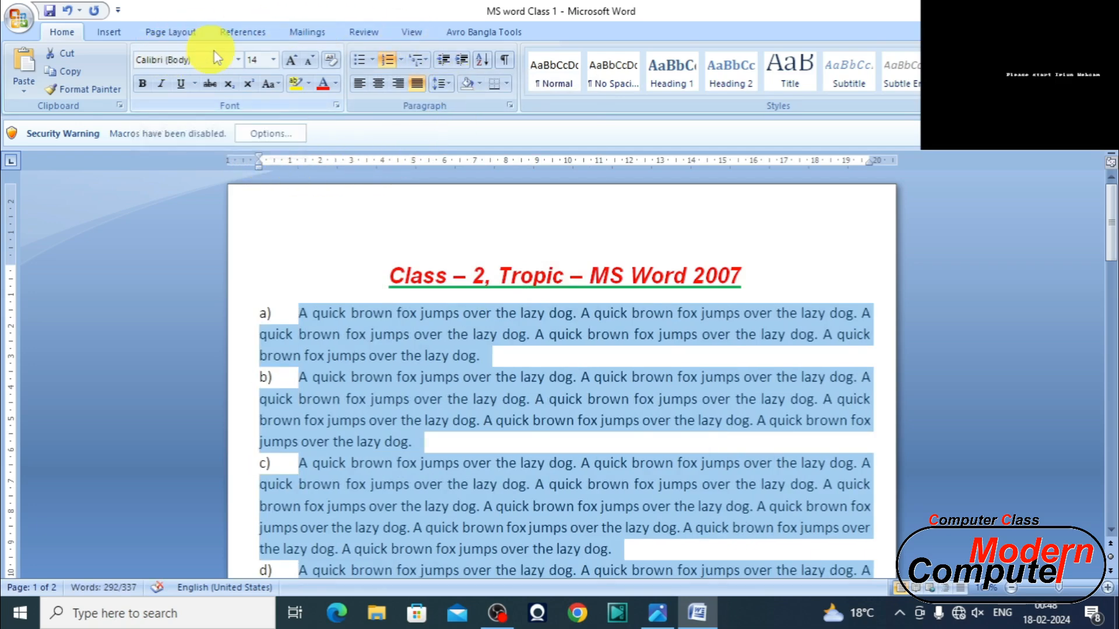
# - Set the four selected paragraphs' font to Bahnschrift Light and their font size to 20
pyautogui.click(238, 60)
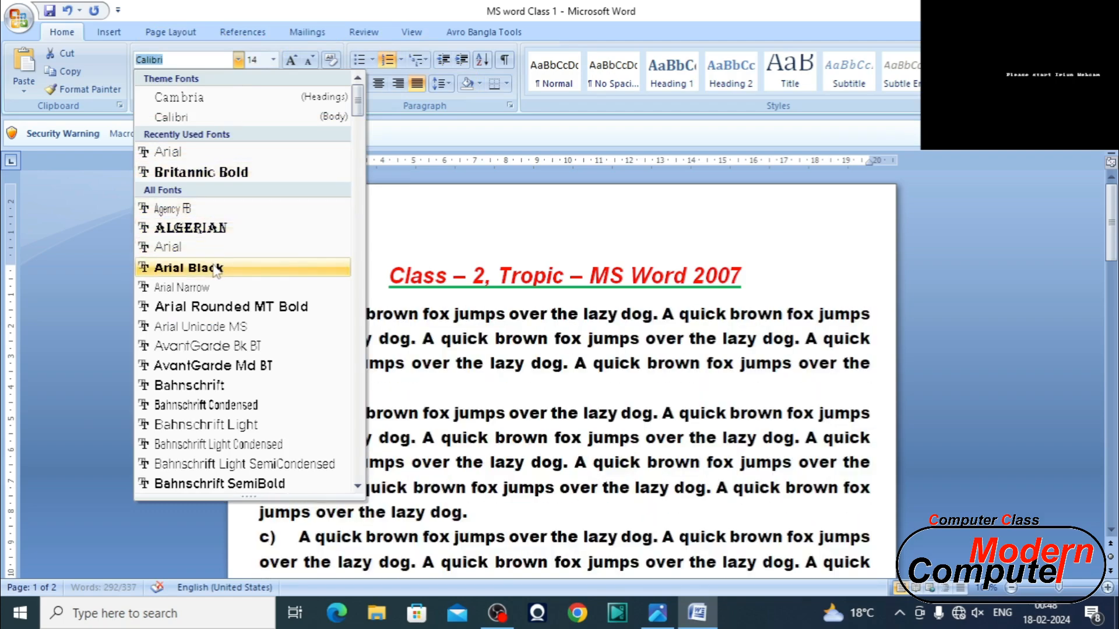
pyautogui.scroll(-5, 227, 402)
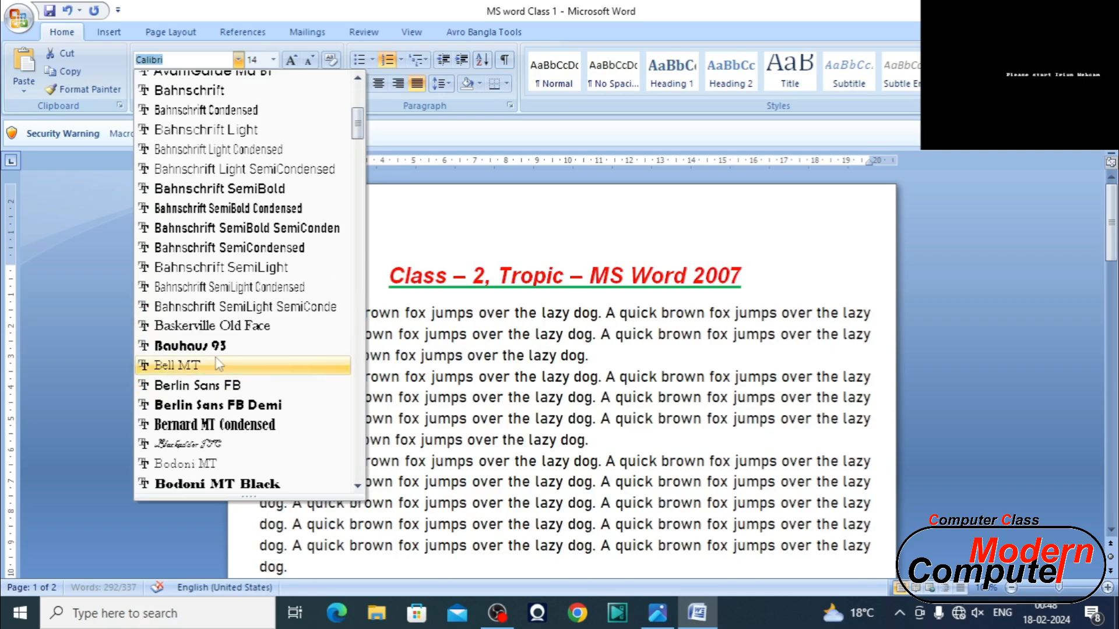
pyautogui.click(200, 144)
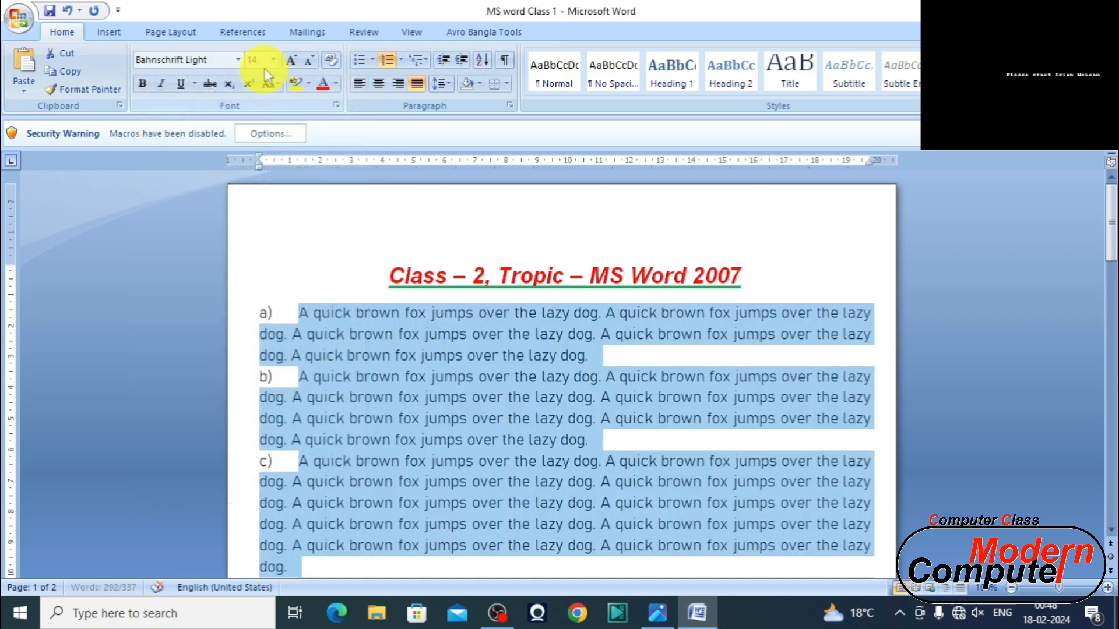
pyautogui.click(273, 59)
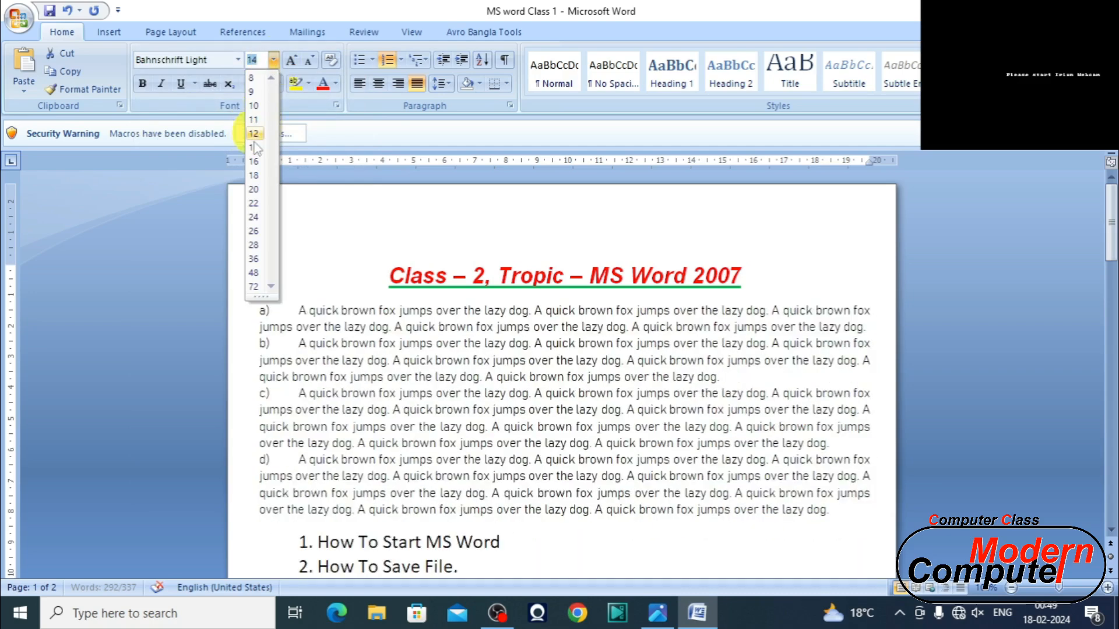
pyautogui.click(253, 189)
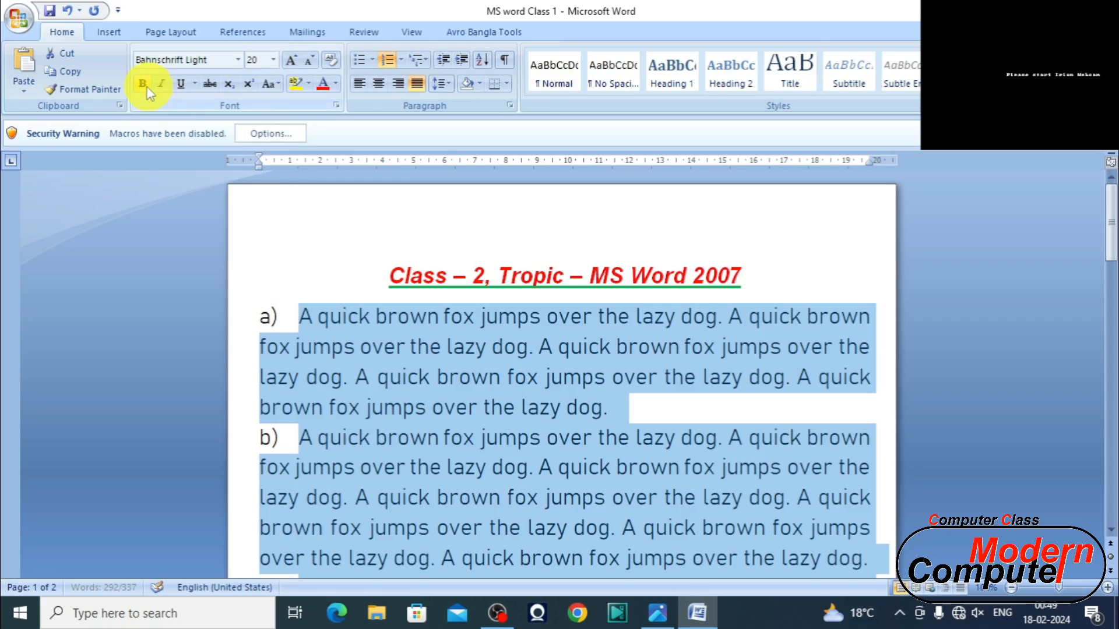
# - Try bold, italic and underline on the four selected paragraphs, switching each one off again, and clear the selection
pyautogui.click(147, 89)
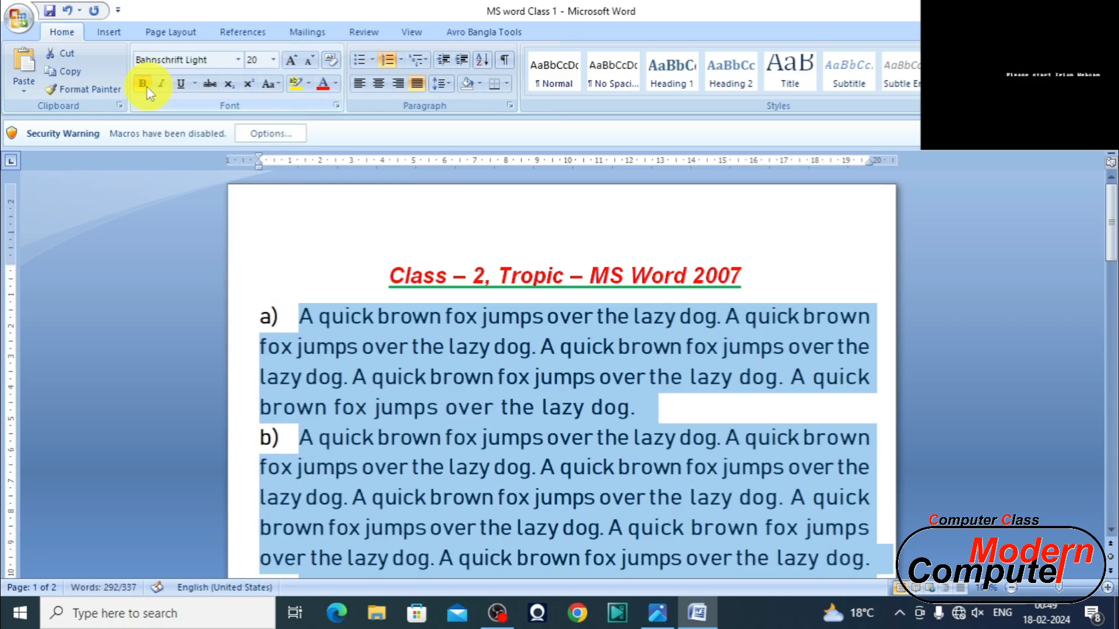
pyautogui.click(147, 89)
pyautogui.click(147, 89)
pyautogui.click(146, 89)
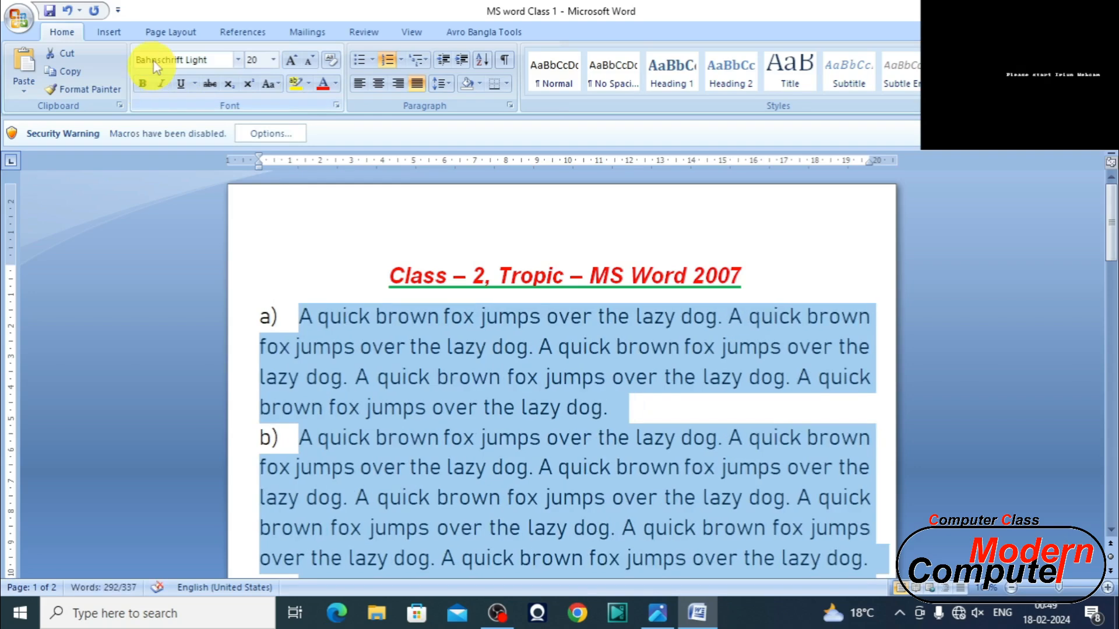
pyautogui.hotkey('ctrl', 'i')
pyautogui.hotkey('ctrl', 'i')
pyautogui.hotkey('ctrl', 'u')
pyautogui.hotkey('ctrl', 'u')
pyautogui.click(406, 348)
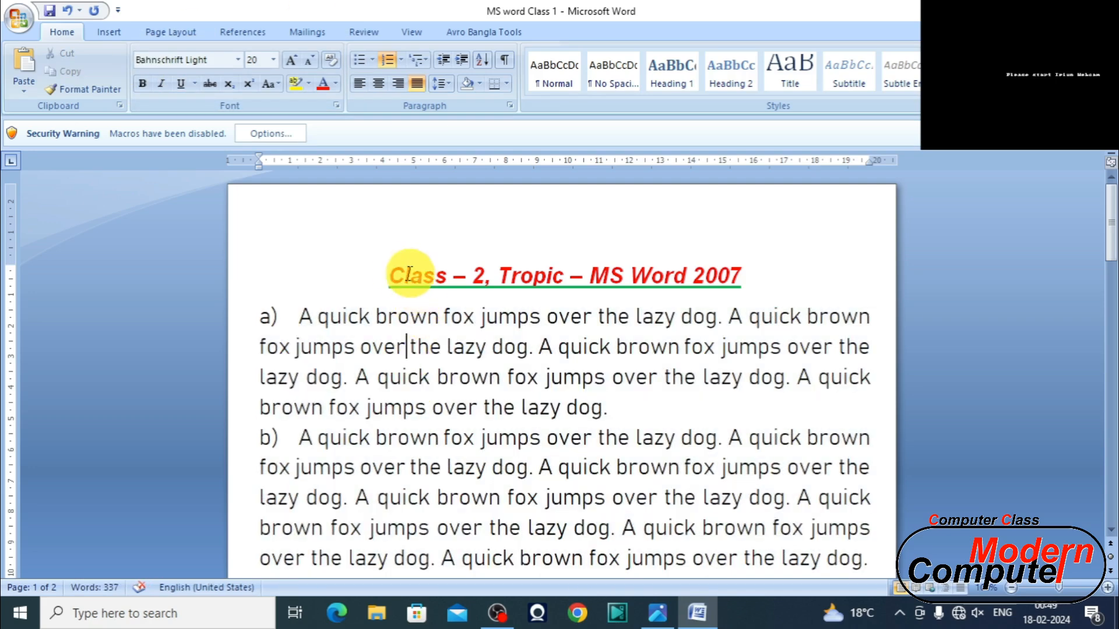
# - Underline the first "A quick brown fox" in paragraph a) and undo the underline
pyautogui.moveTo(300, 316); pyautogui.dragTo(478, 317)
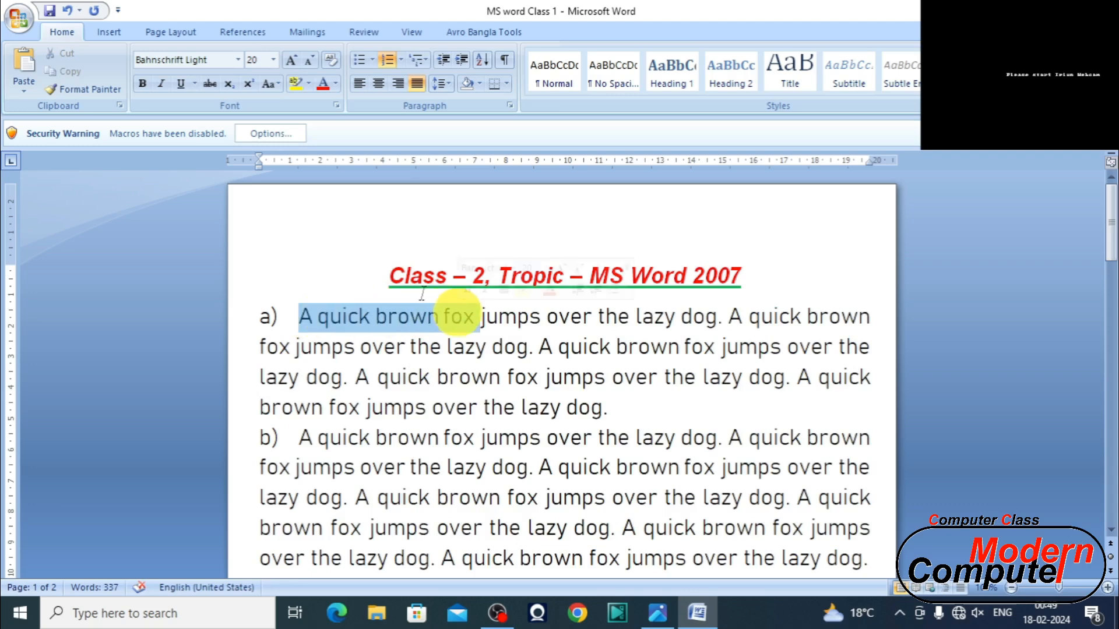
pyautogui.click(184, 85)
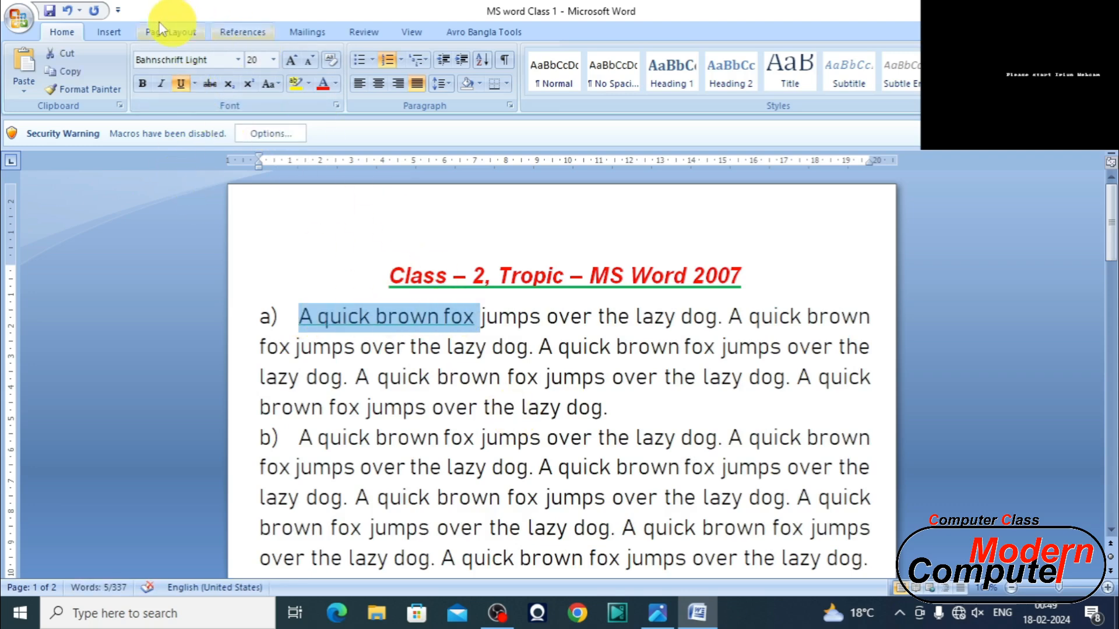
pyautogui.click(66, 10)
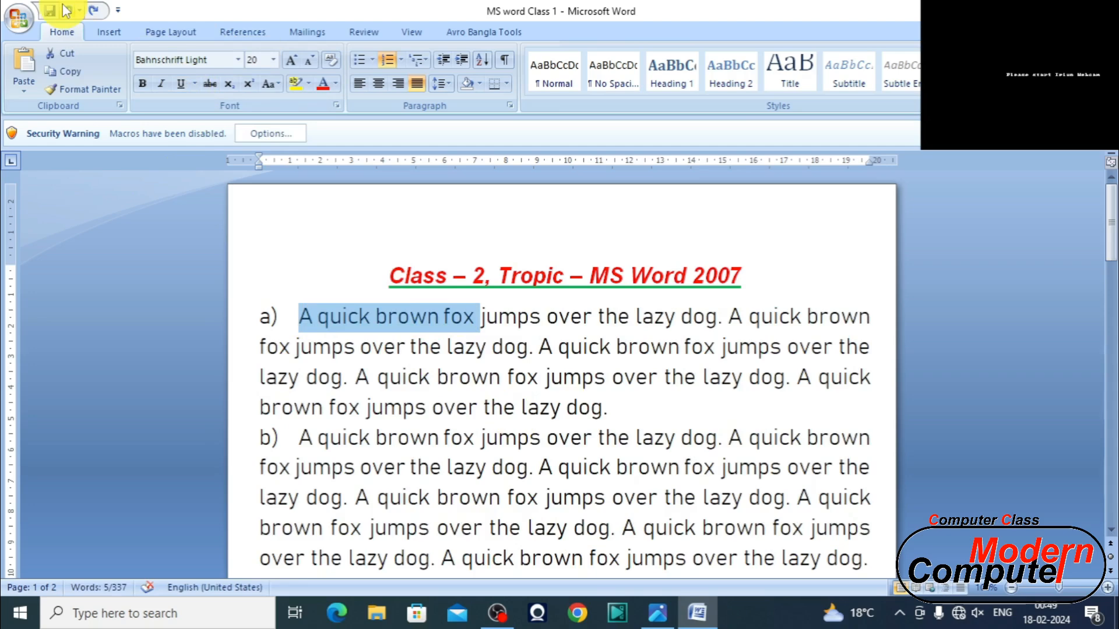
# - Try underline, bold and italic on the selected "A quick brown fox", remove them again, and view the font colour choices
pyautogui.click(180, 83)
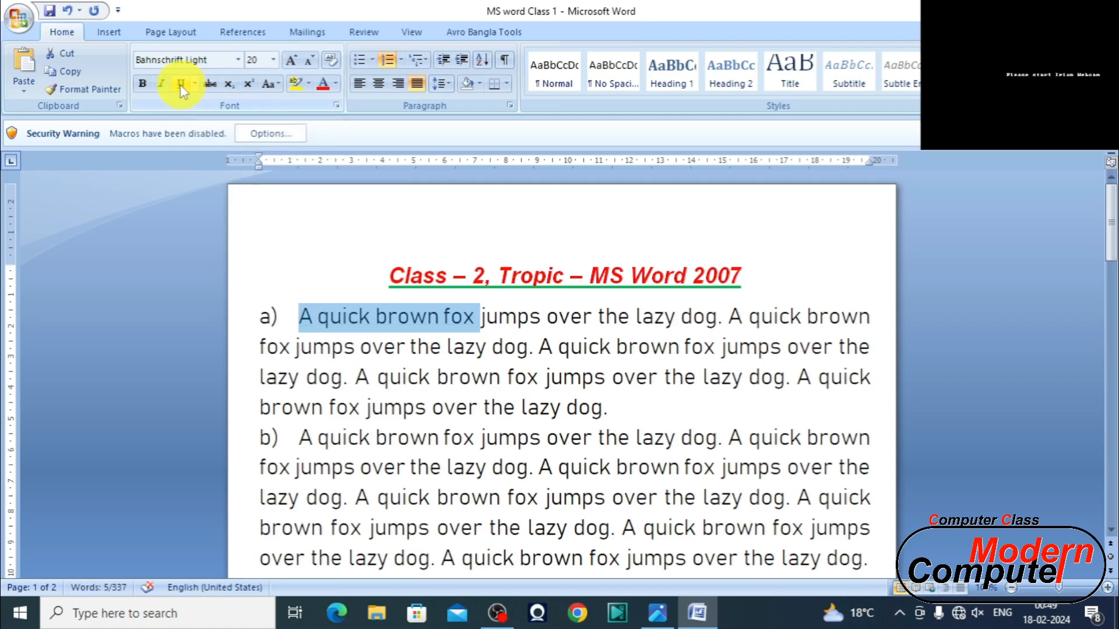
pyautogui.click(144, 82)
pyautogui.click(161, 83)
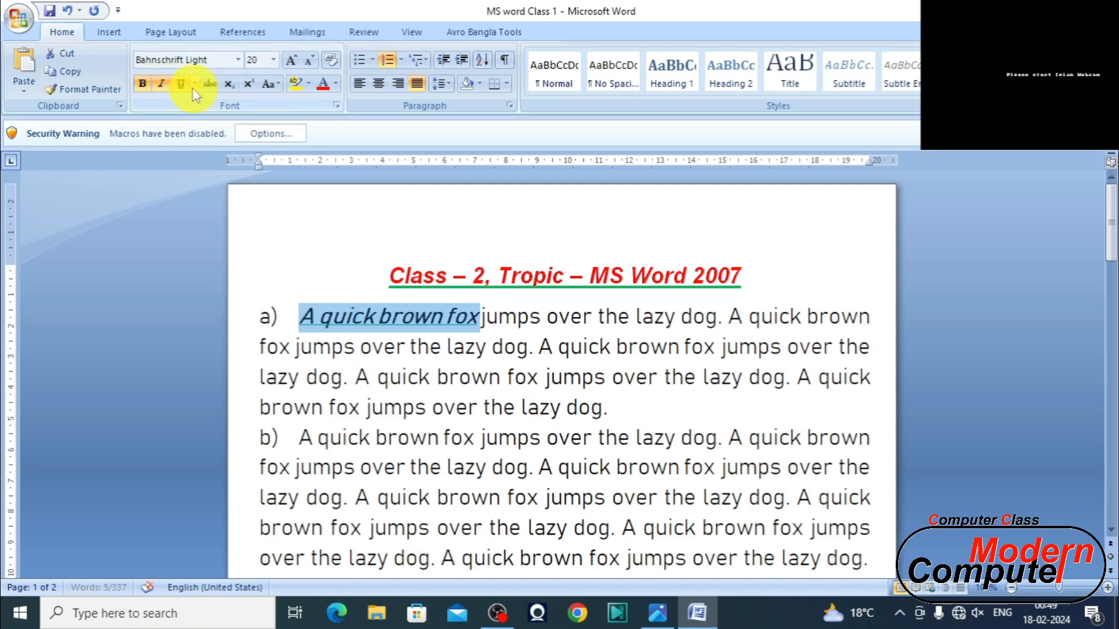
pyautogui.click(161, 85)
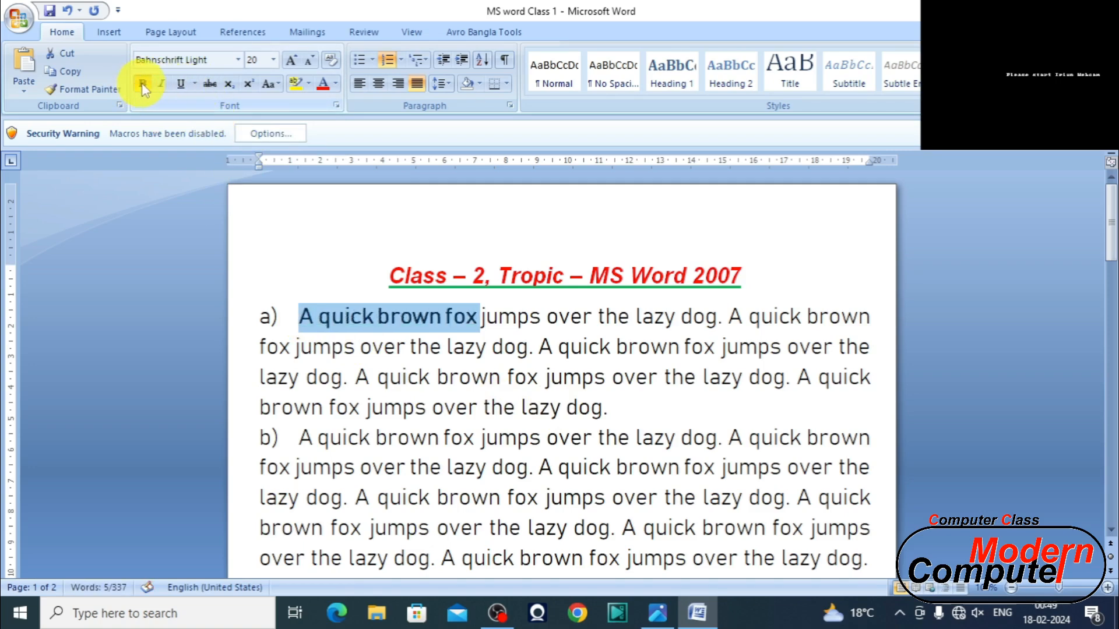
pyautogui.click(142, 83)
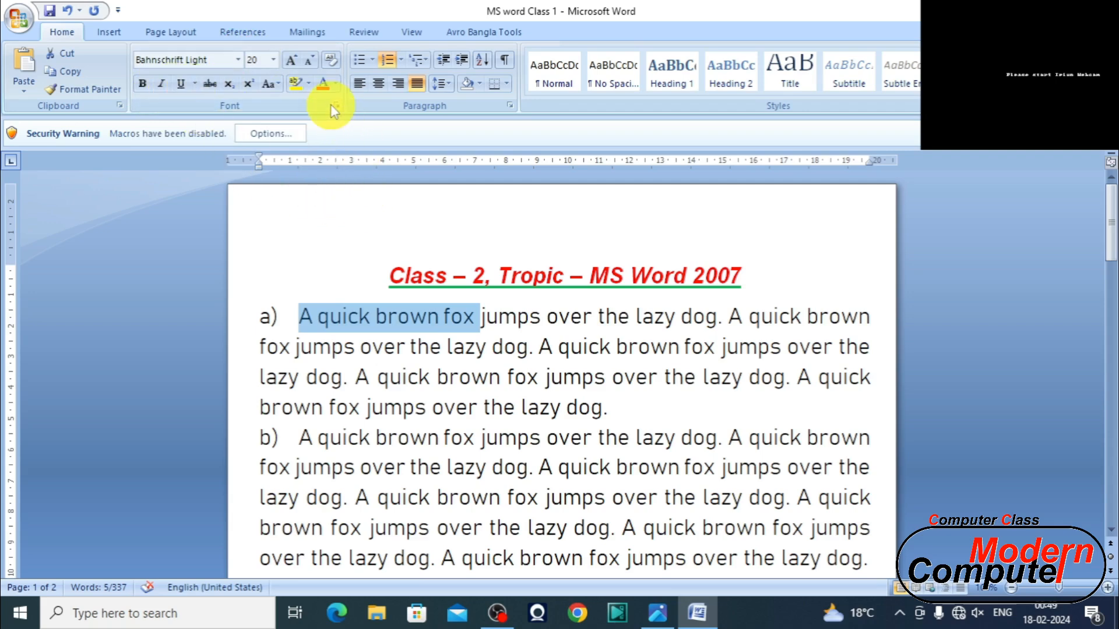
pyautogui.click(334, 85)
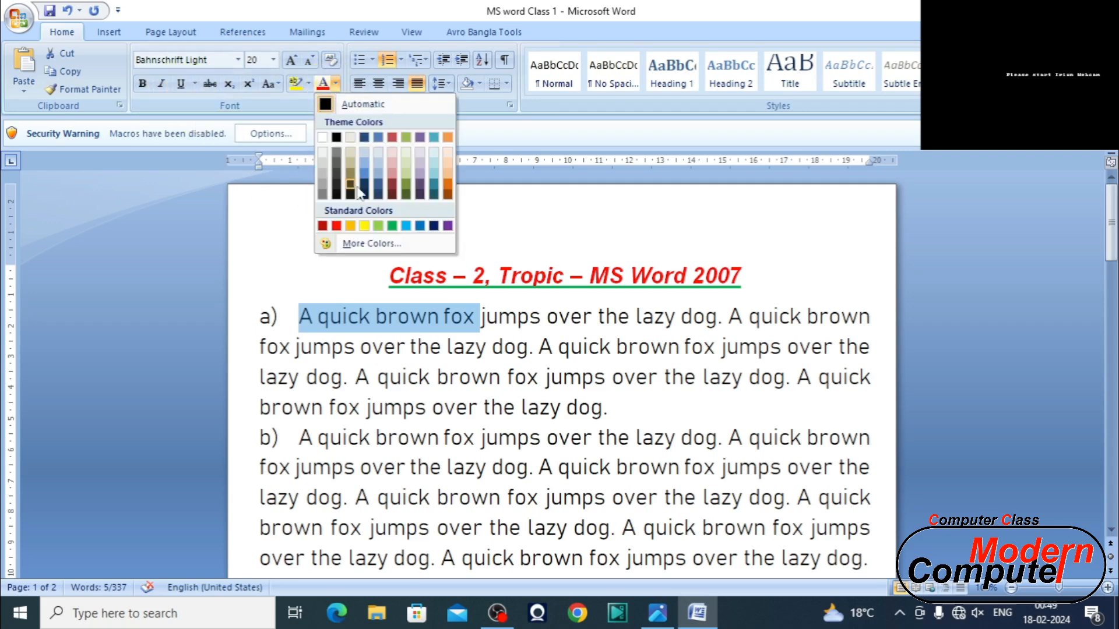
pyautogui.click(521, 280)
# - Underline the last three lines of paragraph a), from "fox jumps" on its second line to its end
pyautogui.moveTo(261, 348); pyautogui.dragTo(617, 394)
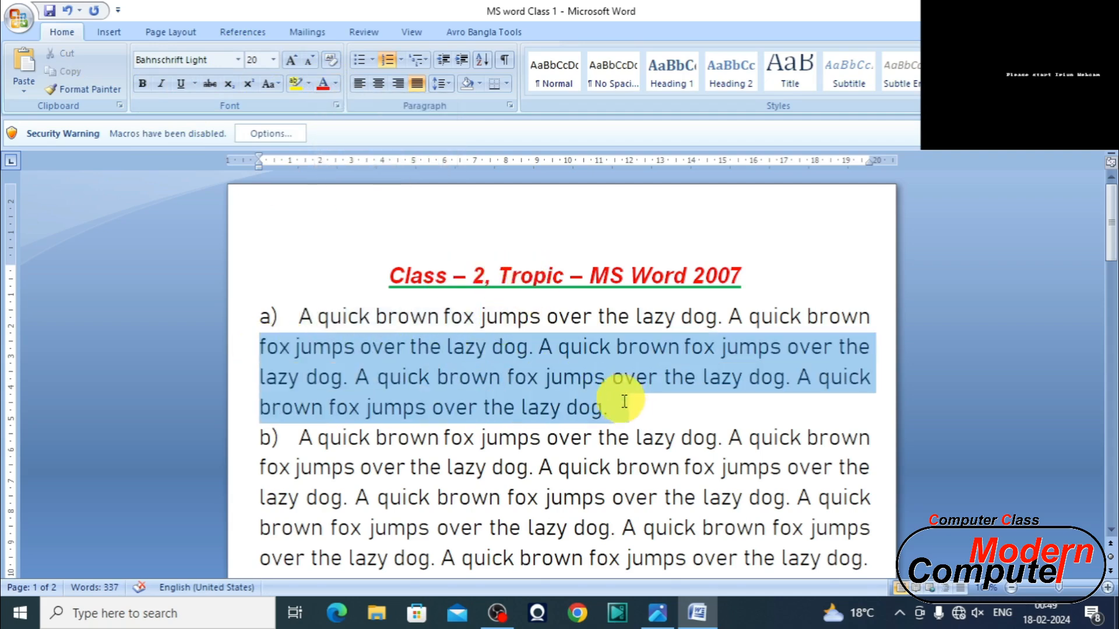
pyautogui.click(182, 84)
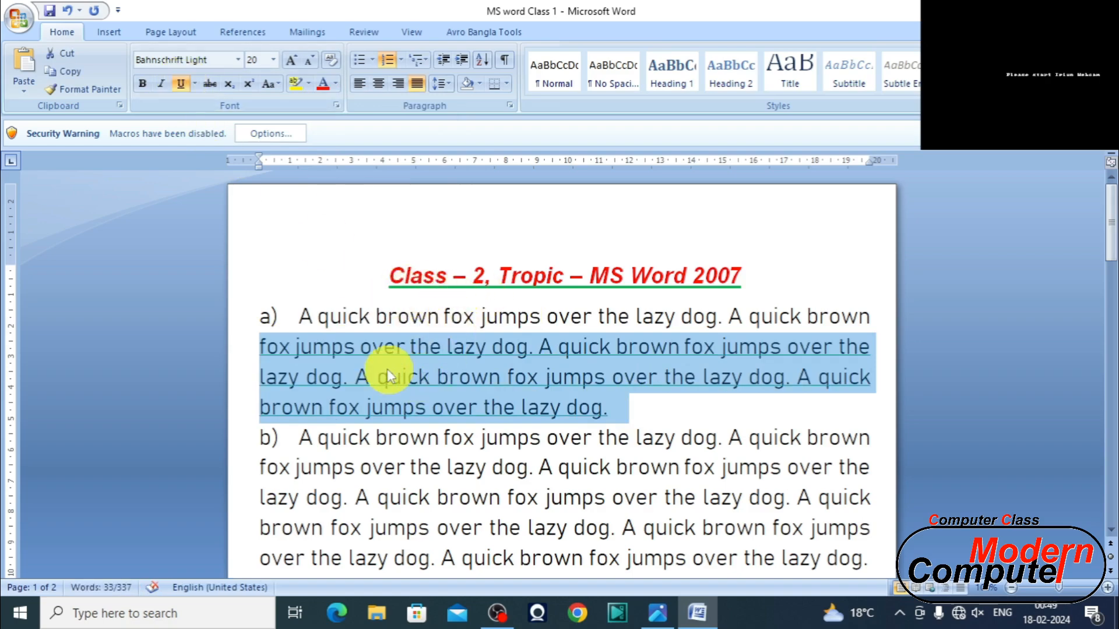
pyautogui.scroll(5, 387, 369)
pyautogui.scroll(-3, 251, 490)
pyautogui.scroll(2, 233, 408)
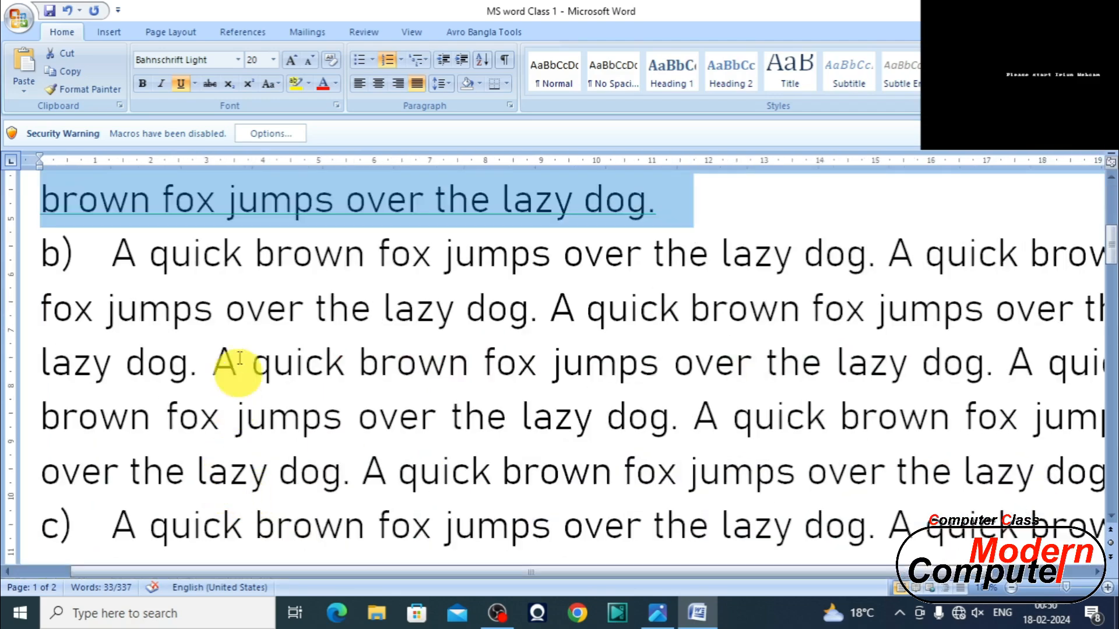
pyautogui.scroll(-4, 207, 255)
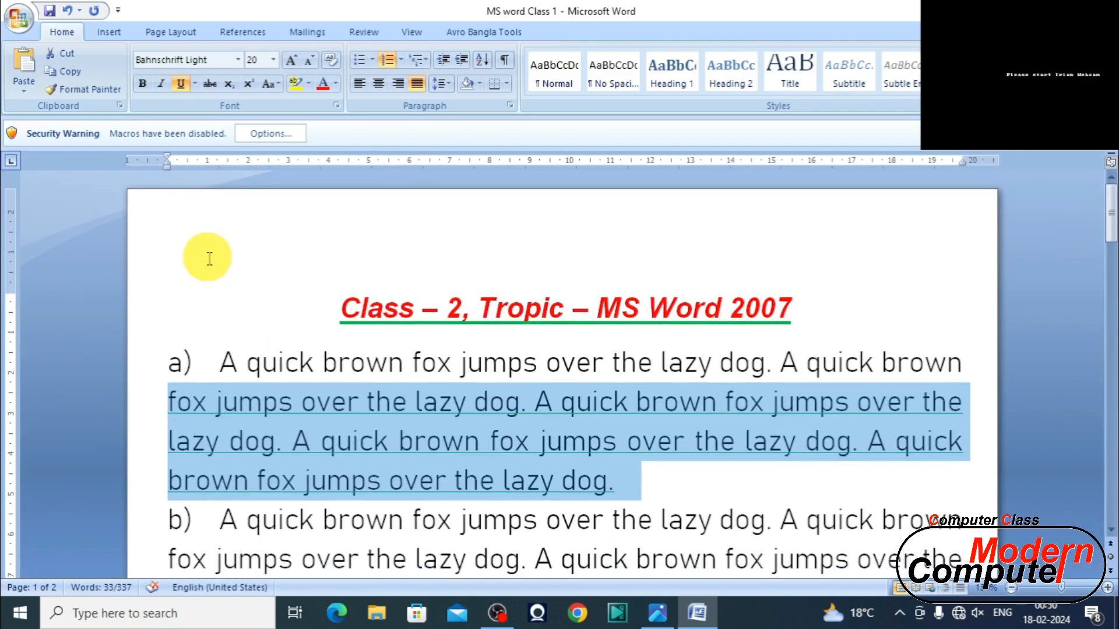
pyautogui.scroll(-1, 206, 260)
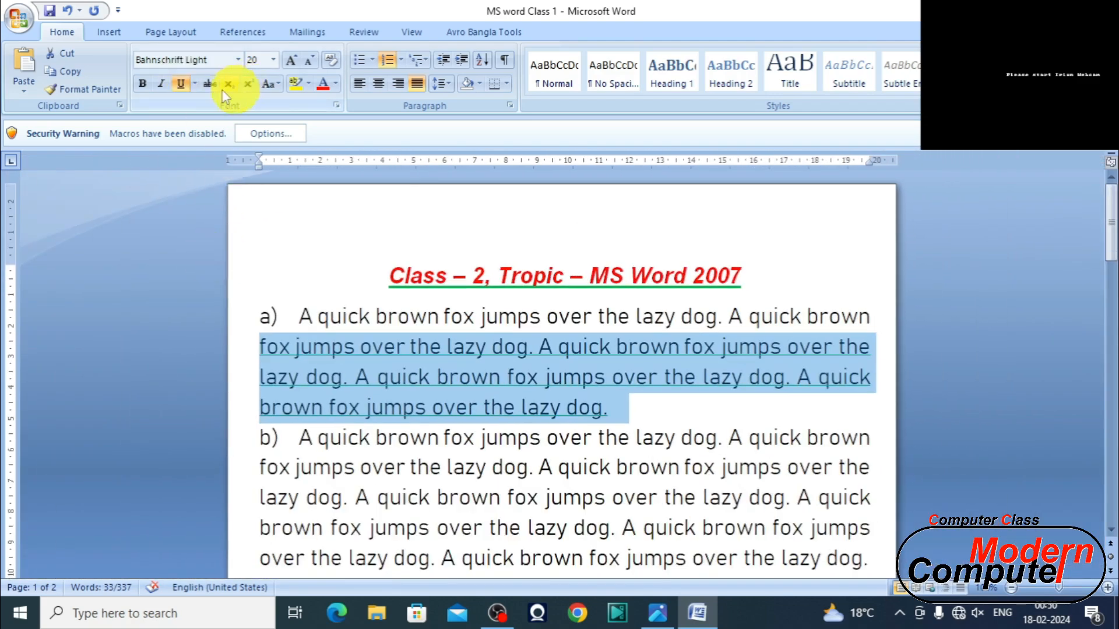
# - Set the underline colour of the selected lines in paragraph a) to Automatic, and remove their underline
pyautogui.click(196, 83)
pyautogui.moveTo(241, 293)
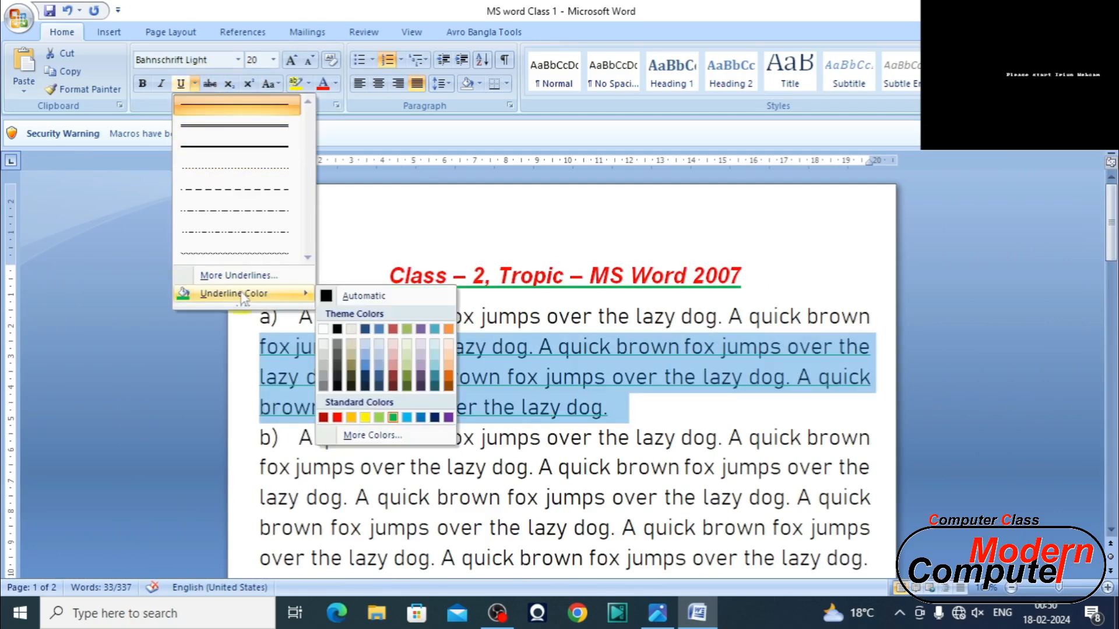
pyautogui.click(333, 297)
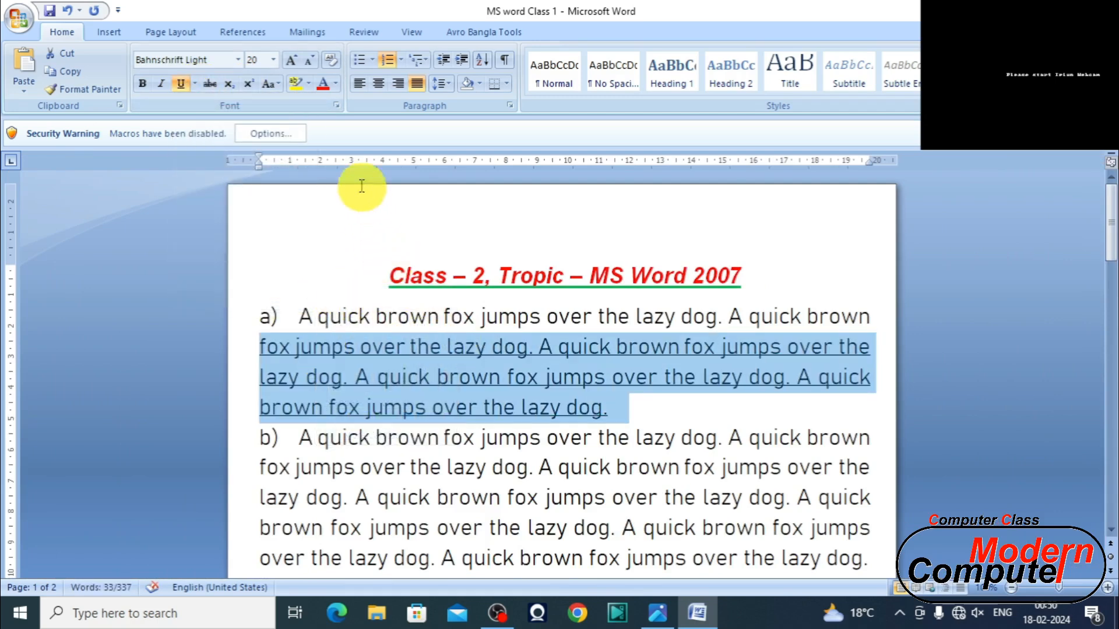
pyautogui.click(182, 87)
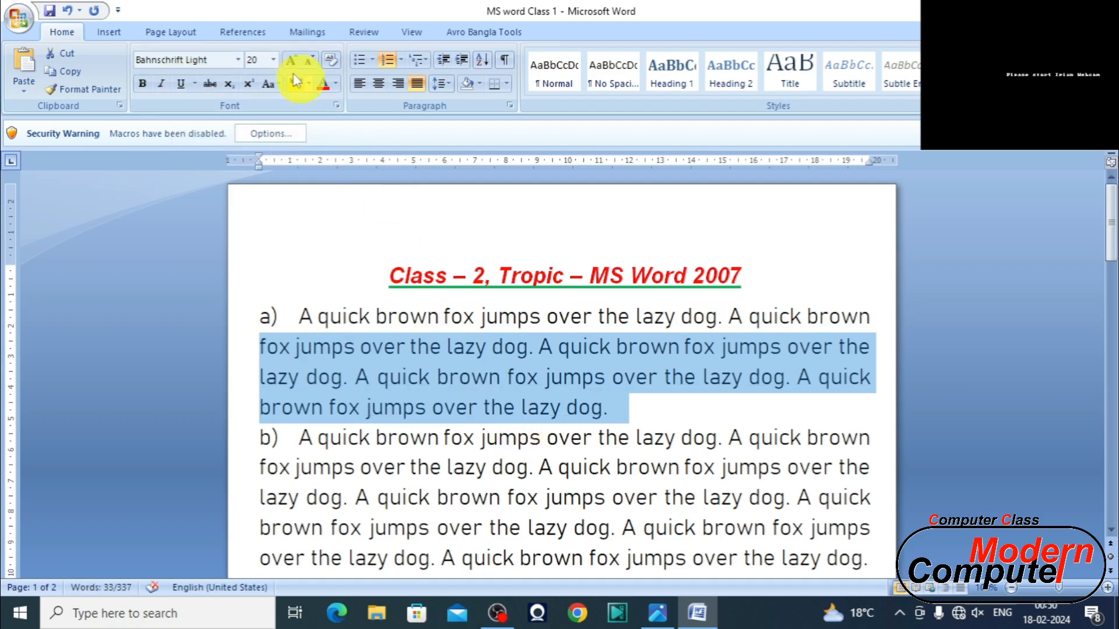
pyautogui.click(457, 315)
# - Highlight the word "jumps" on the third line of paragraph b) in yellow
pyautogui.scroll(-2, 502, 407)
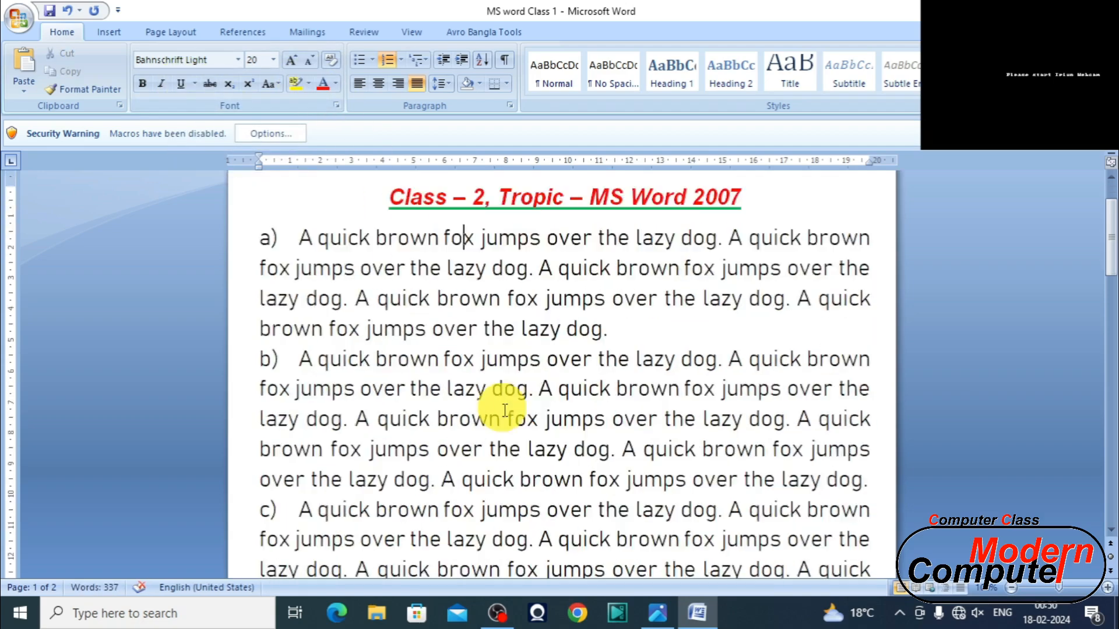
pyautogui.moveTo(557, 379); pyautogui.dragTo(606, 379)
pyautogui.click(307, 84)
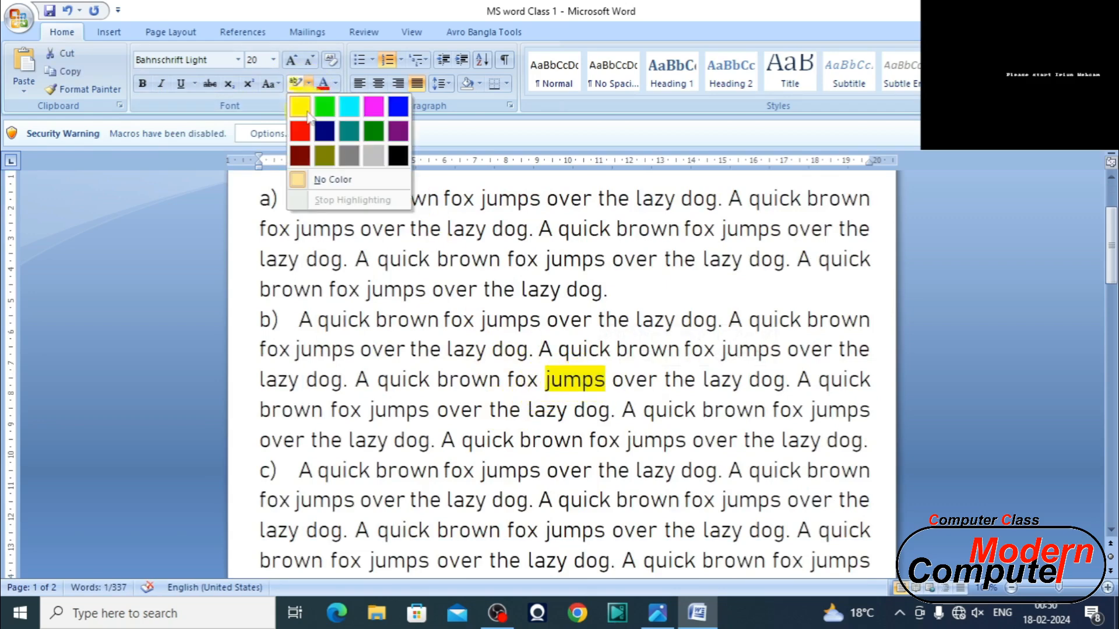
pyautogui.click(300, 108)
# - Highlight the third line of paragraph a) in yellow, from "A quick brown fox" to the line's end
pyautogui.moveTo(357, 259); pyautogui.dragTo(872, 258)
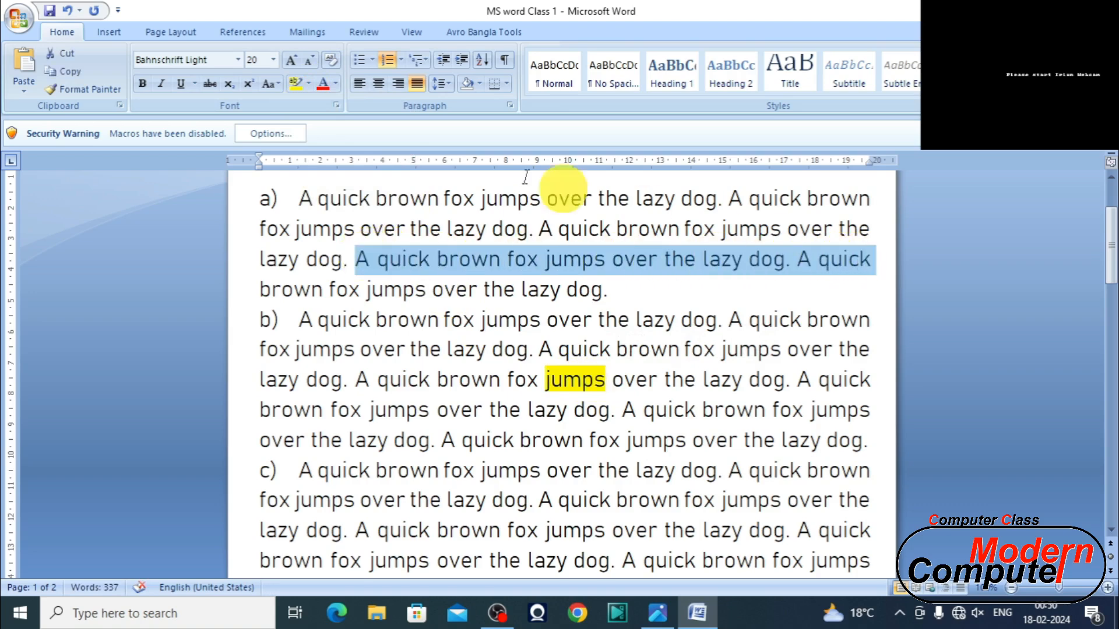
pyautogui.click(296, 85)
pyautogui.click(552, 250)
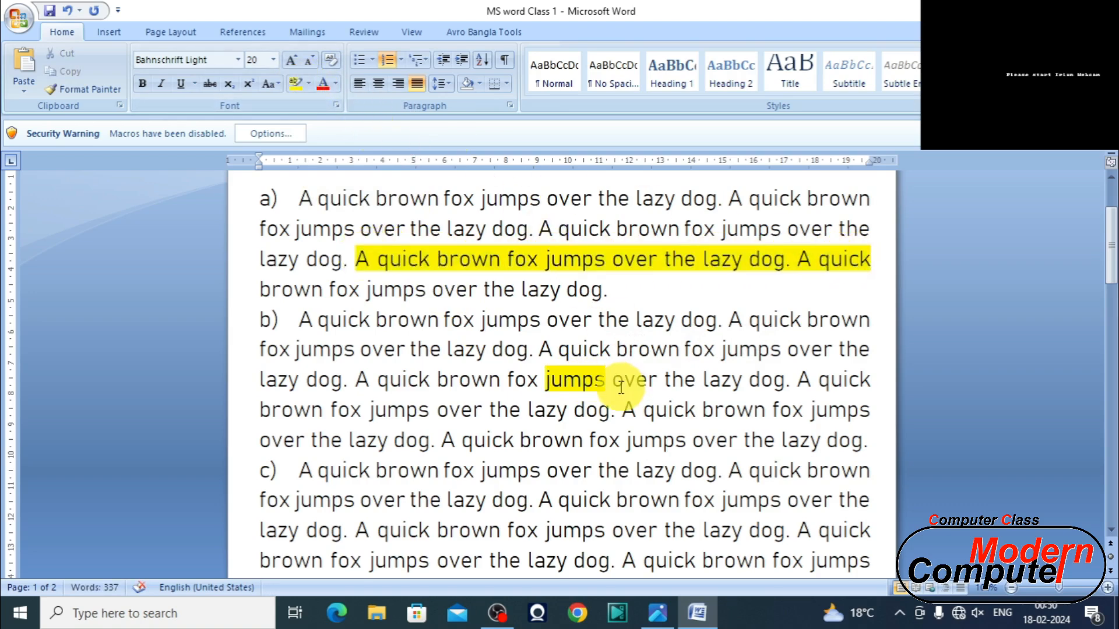
# - Strike through the words "jumps over" on the first line of paragraph a)
pyautogui.scroll(1, 621, 387)
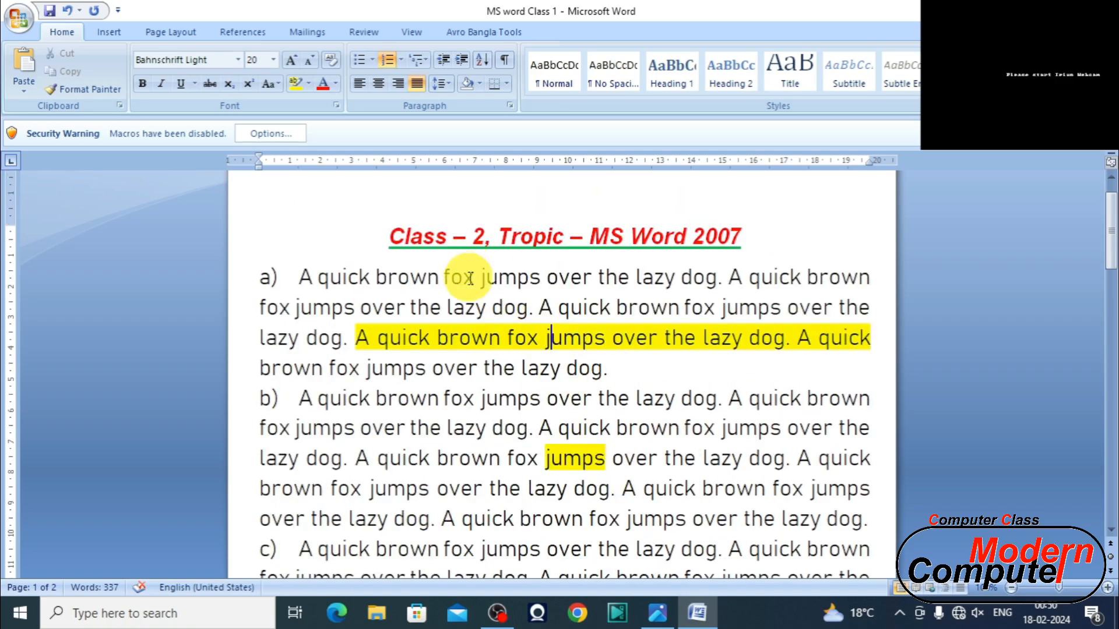
pyautogui.moveTo(481, 278); pyautogui.dragTo(589, 280)
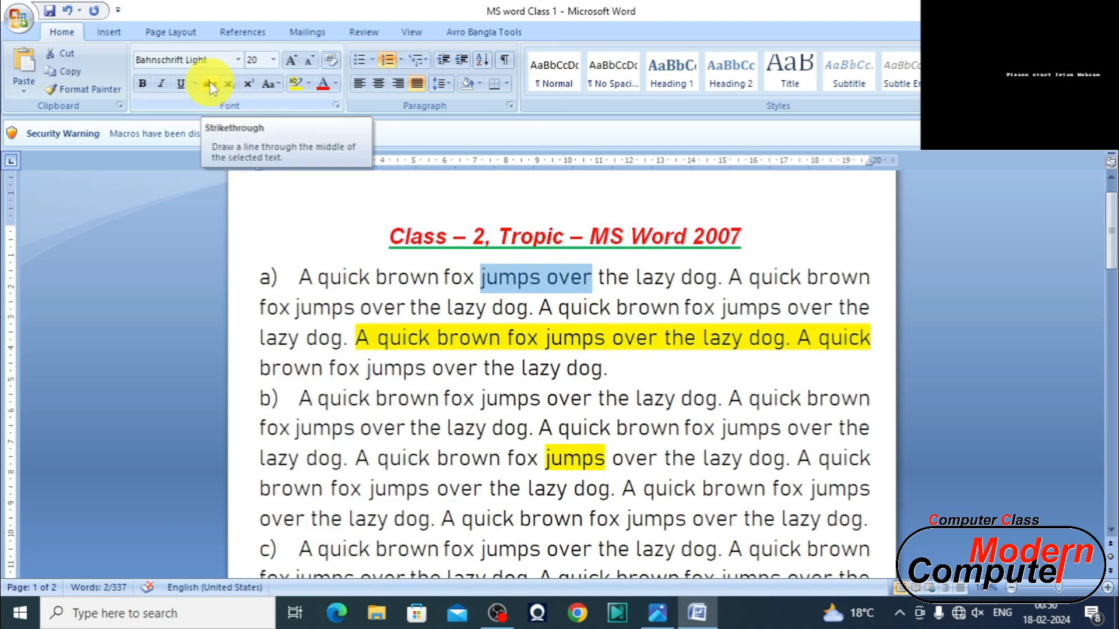
pyautogui.click(211, 85)
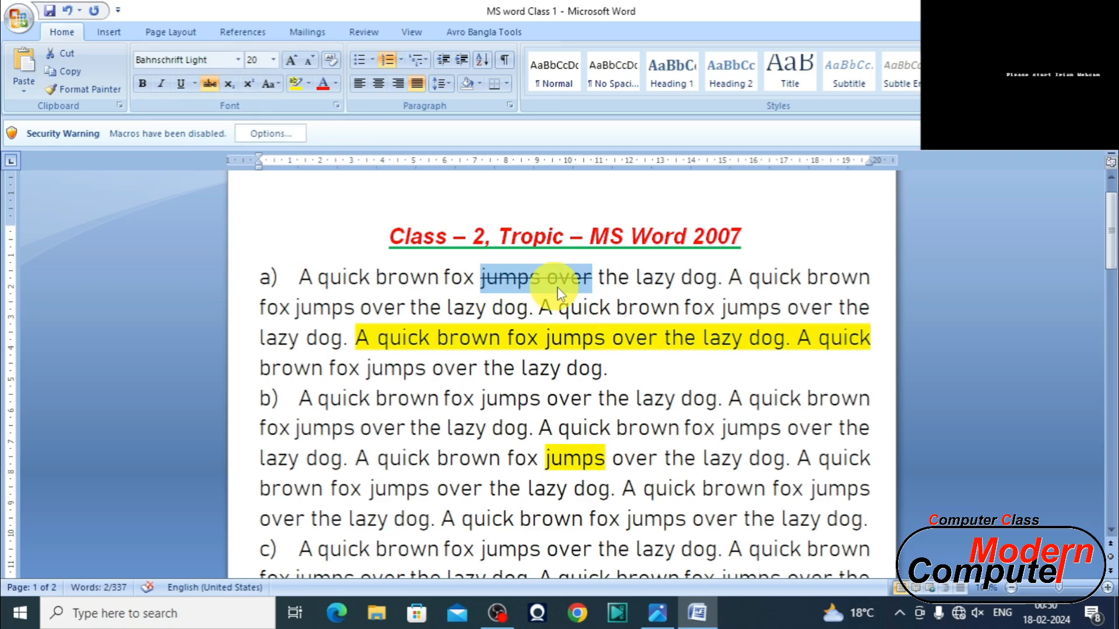
pyautogui.moveTo(600, 276); pyautogui.dragTo(691, 272)
pyautogui.moveTo(481, 278); pyautogui.dragTo(587, 277)
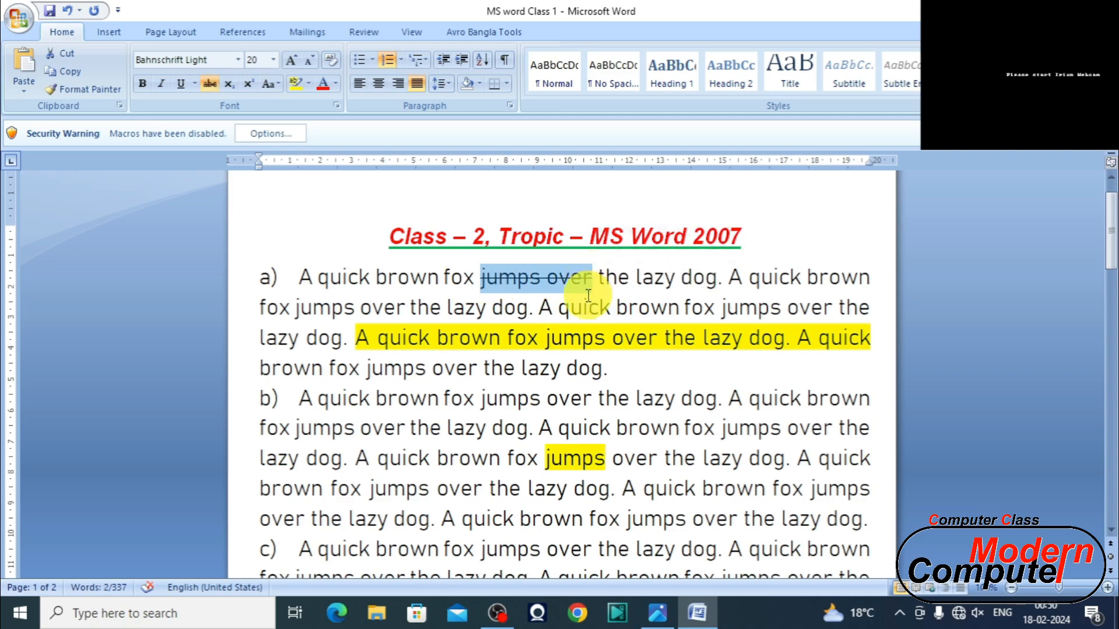
pyautogui.click(480, 278)
pyautogui.moveTo(483, 278); pyautogui.dragTo(567, 280)
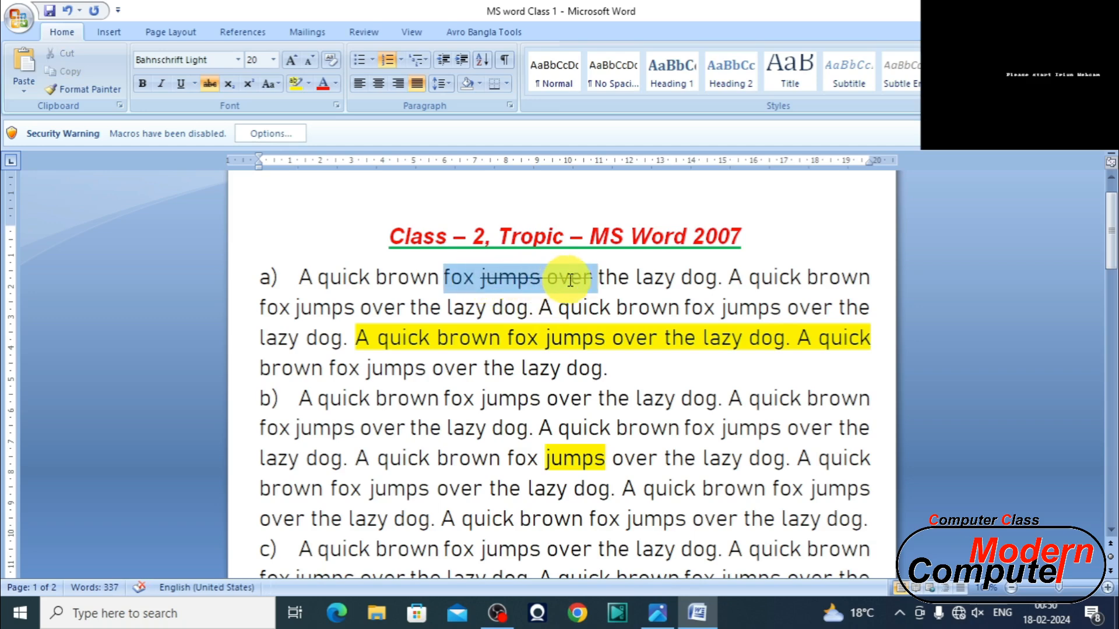
pyautogui.click(552, 287)
pyautogui.moveTo(485, 277); pyautogui.dragTo(599, 280)
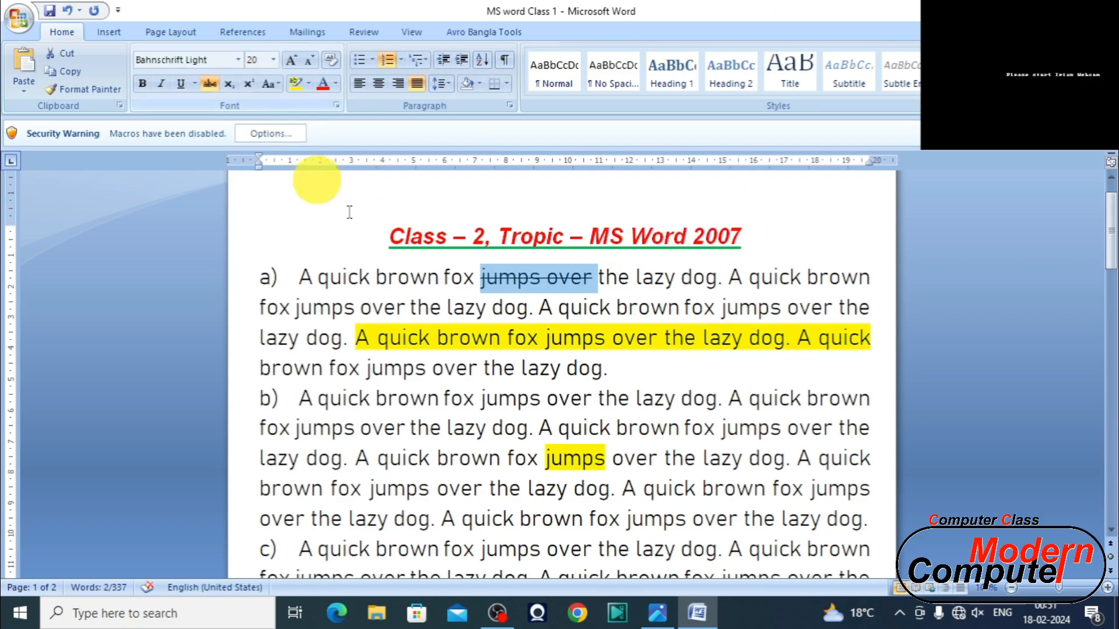
# - Enter "(a2-b2) H2O" on the line below list item 13, and insert an empty line above it
pyautogui.scroll(-2, 472, 287)
pyautogui.scroll(-10, 472, 287)
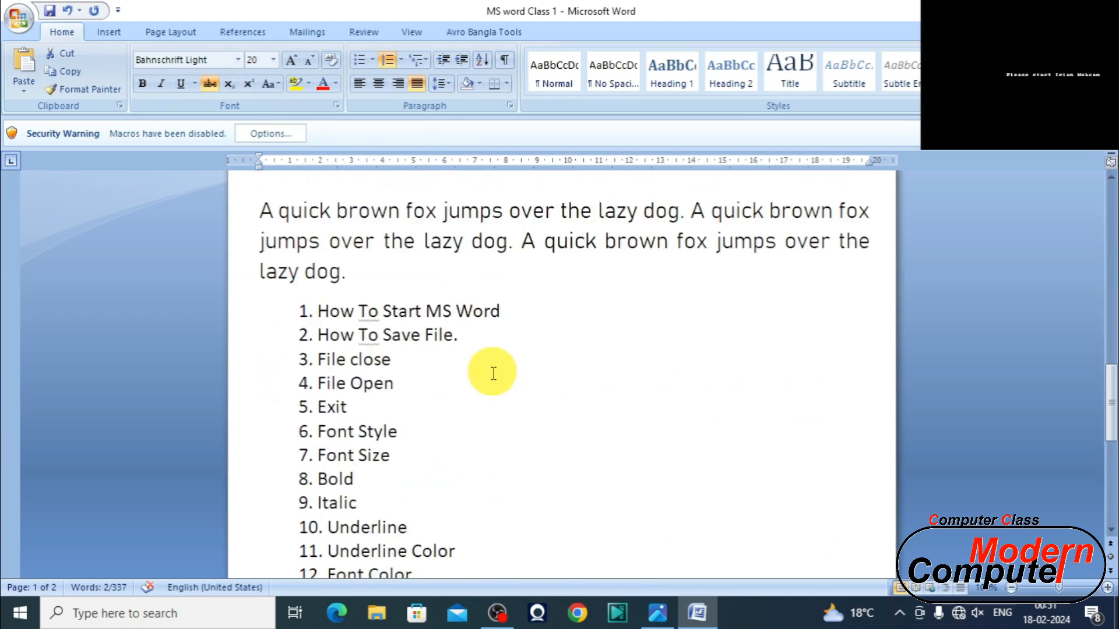
pyautogui.click(493, 394)
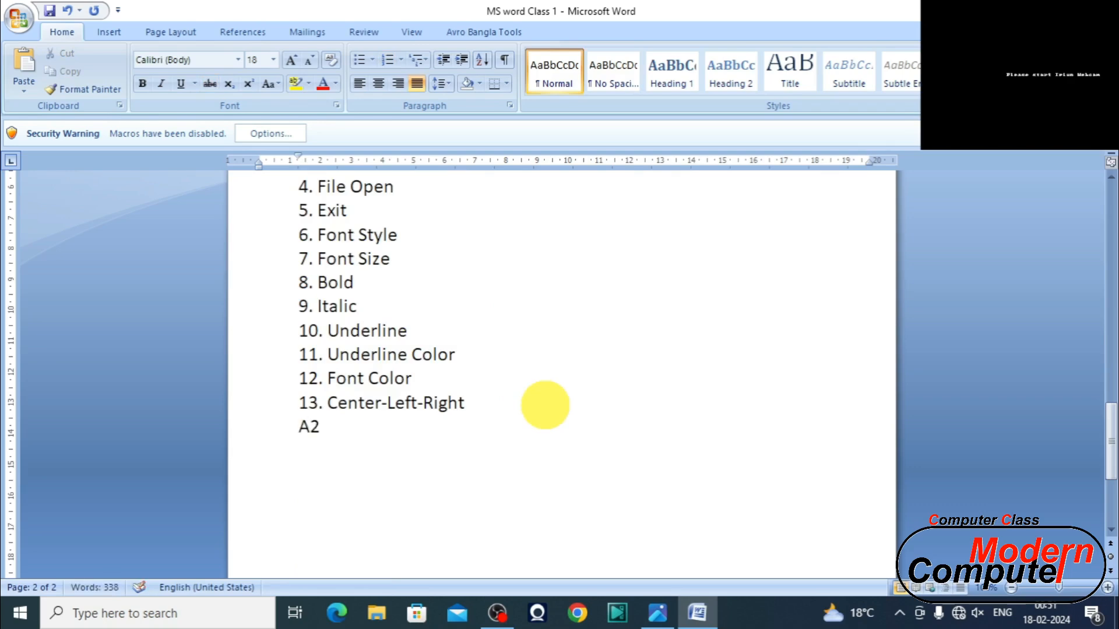
pyautogui.write('2a')
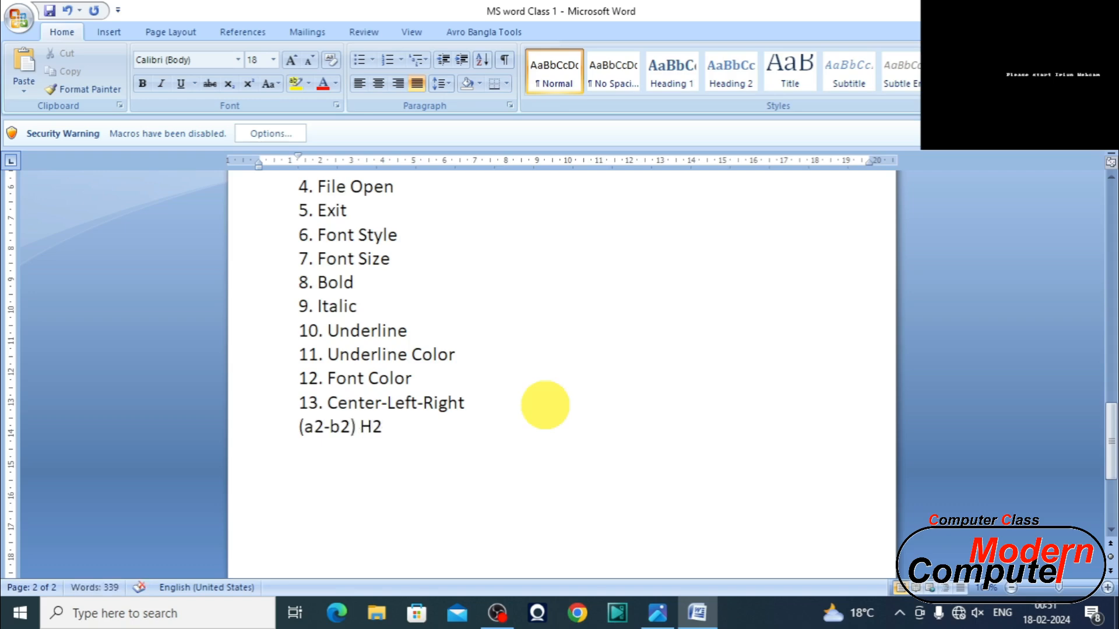
pyautogui.write('O')
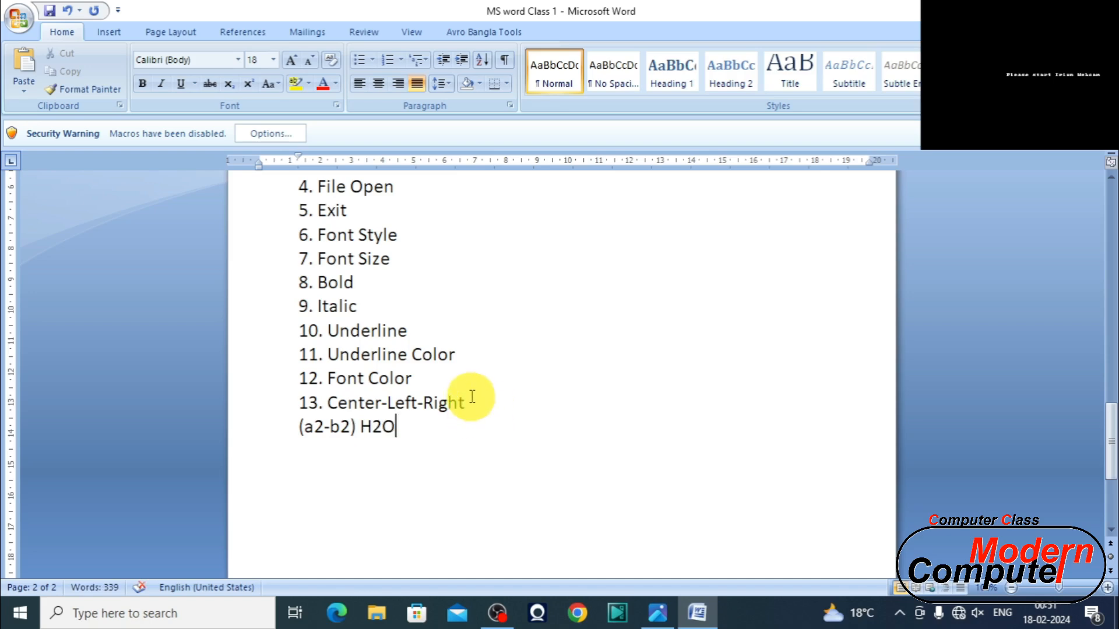
pyautogui.click(467, 395)
pyautogui.press('Return')
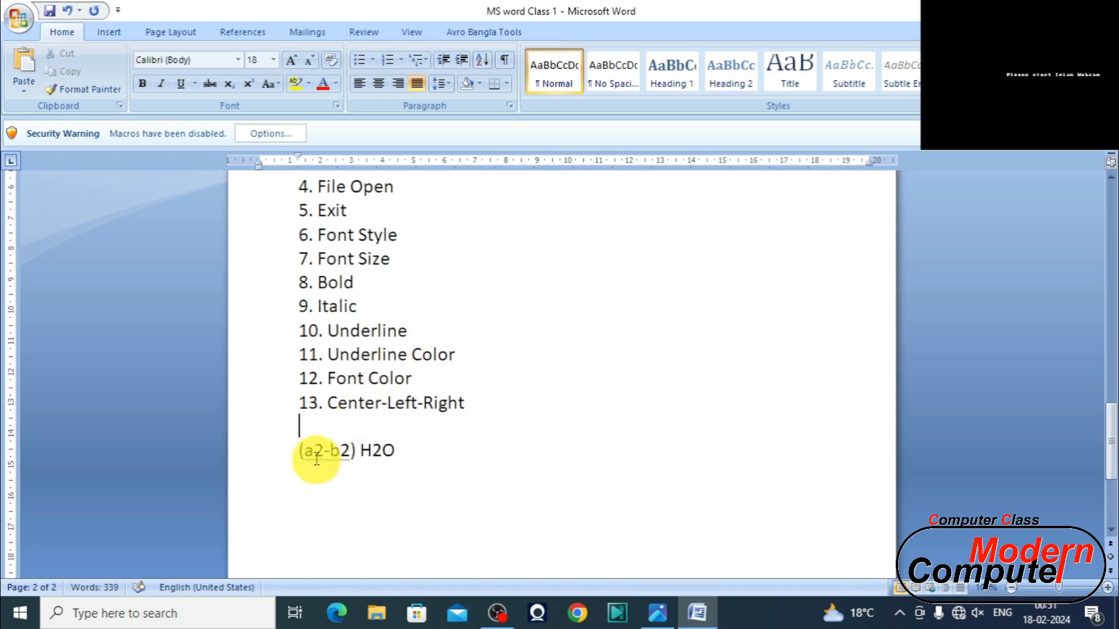
# - Superscript both 2s in "(a2-b2)" and subscript the 2 in "H2O"
pyautogui.moveTo(316, 452); pyautogui.dragTo(349, 449)
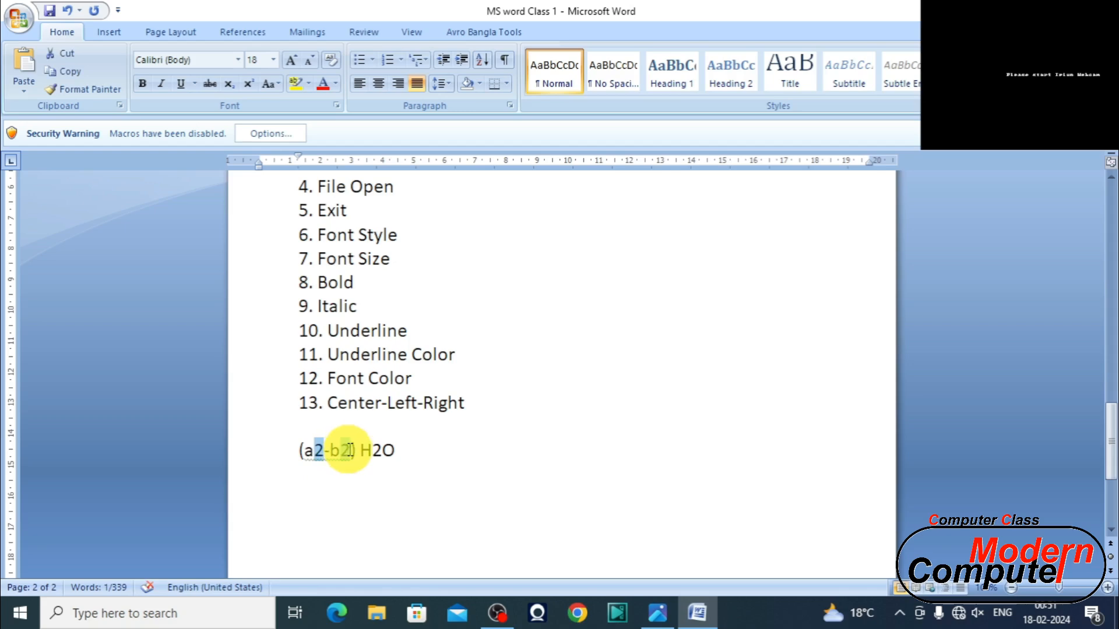
pyautogui.click(248, 84)
pyautogui.click(412, 480)
pyautogui.moveTo(364, 452); pyautogui.dragTo(375, 452)
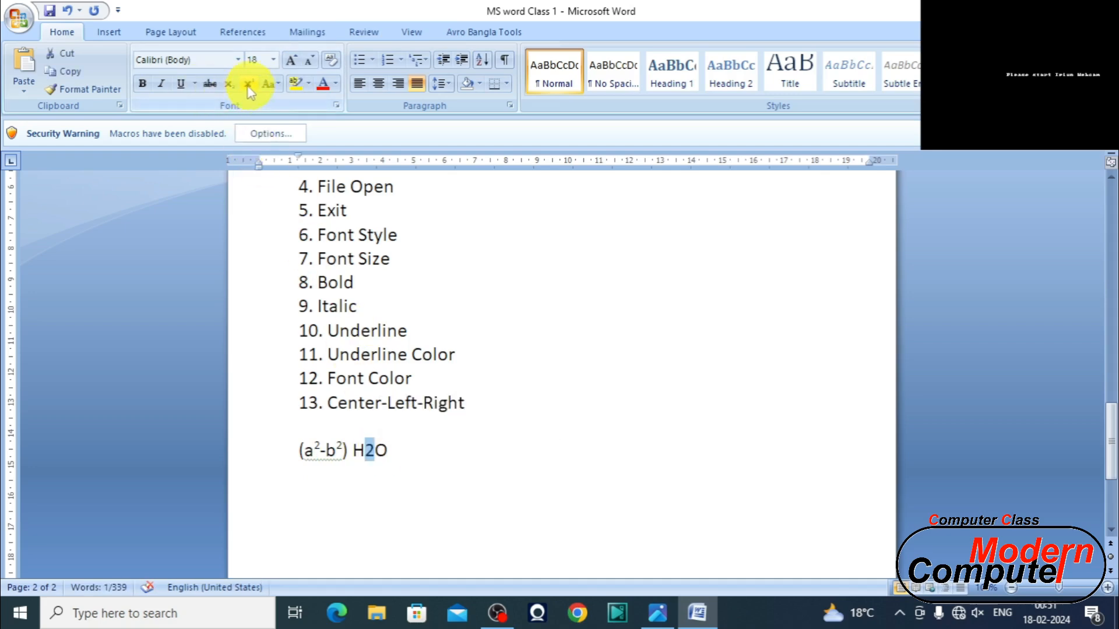
pyautogui.click(229, 84)
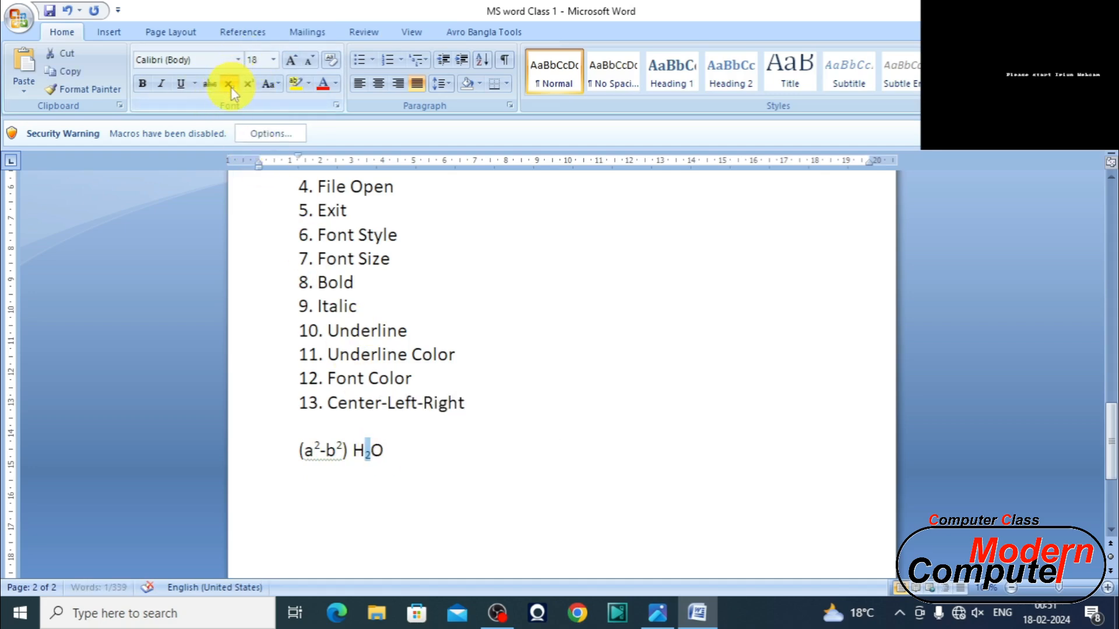
pyautogui.click(433, 457)
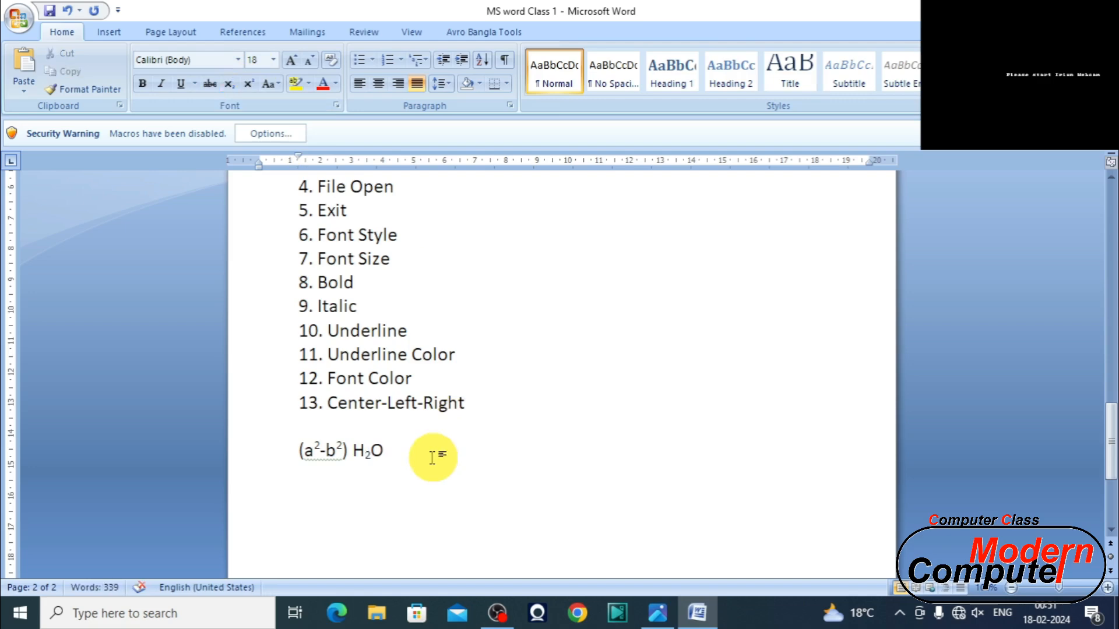
# - Widen the gap between the (a²-b²) expression and the H₂O formula on the same line
pyautogui.click(356, 451)
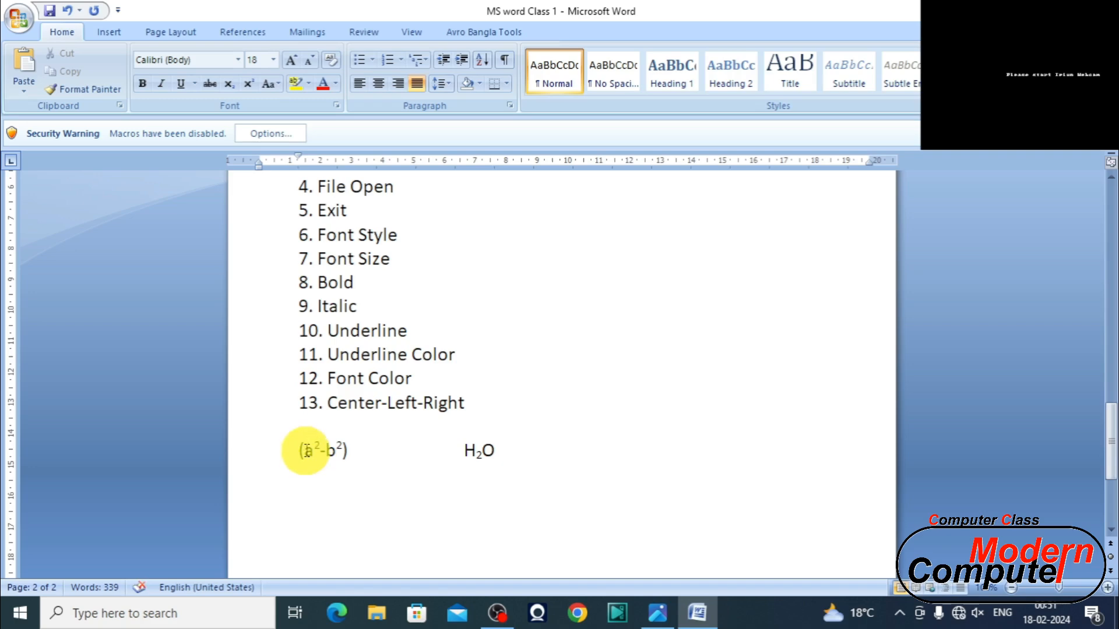
pyautogui.moveTo(297, 449); pyautogui.dragTo(347, 447)
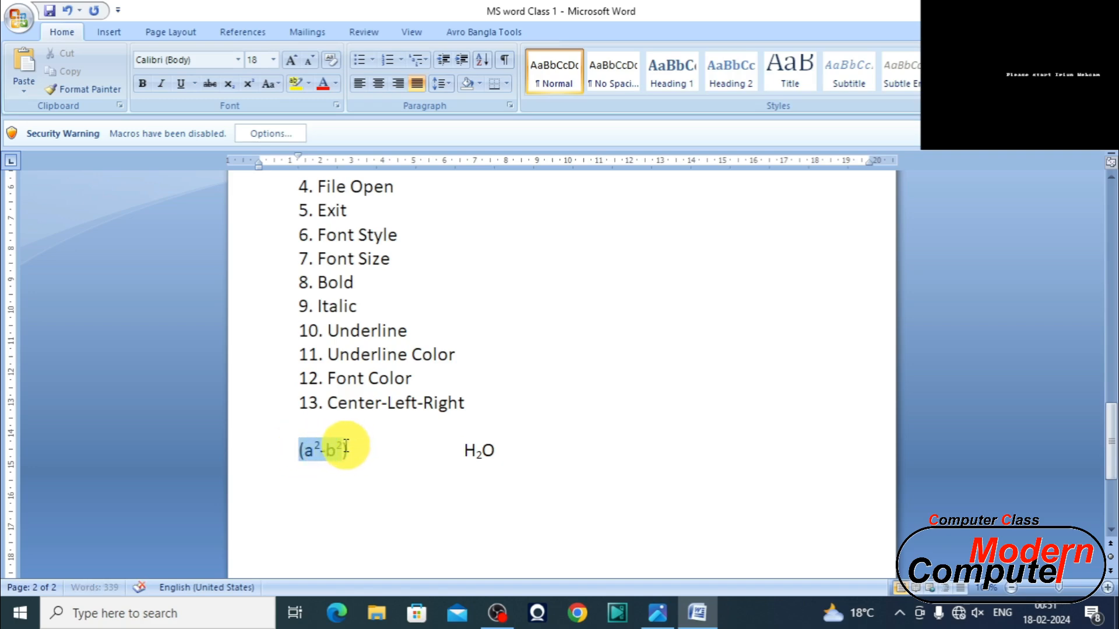
pyautogui.click(379, 450)
# - Add "400C" after the H₂O formula and superscript its last 0 as a degree sign
pyautogui.click(499, 450)
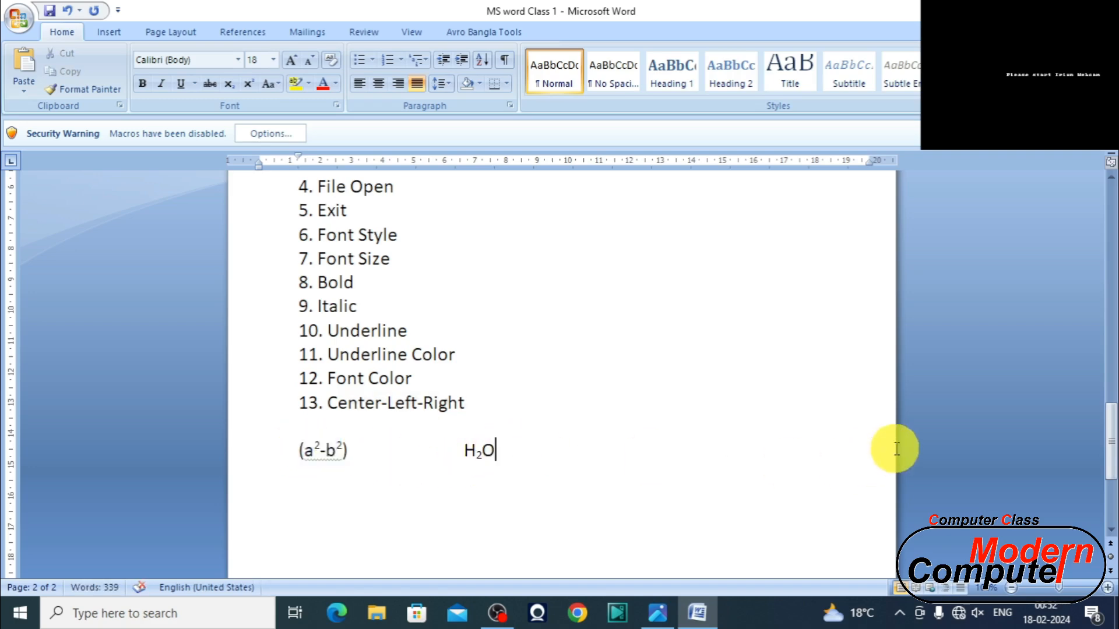
pyautogui.write('400C')
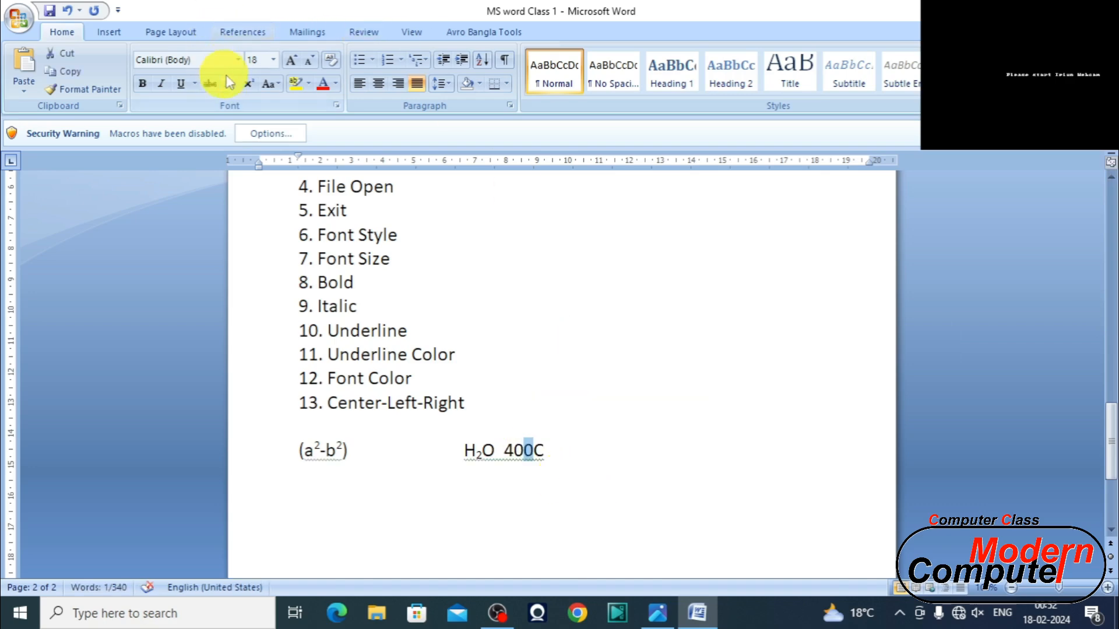
pyautogui.click(248, 83)
pyautogui.click(613, 488)
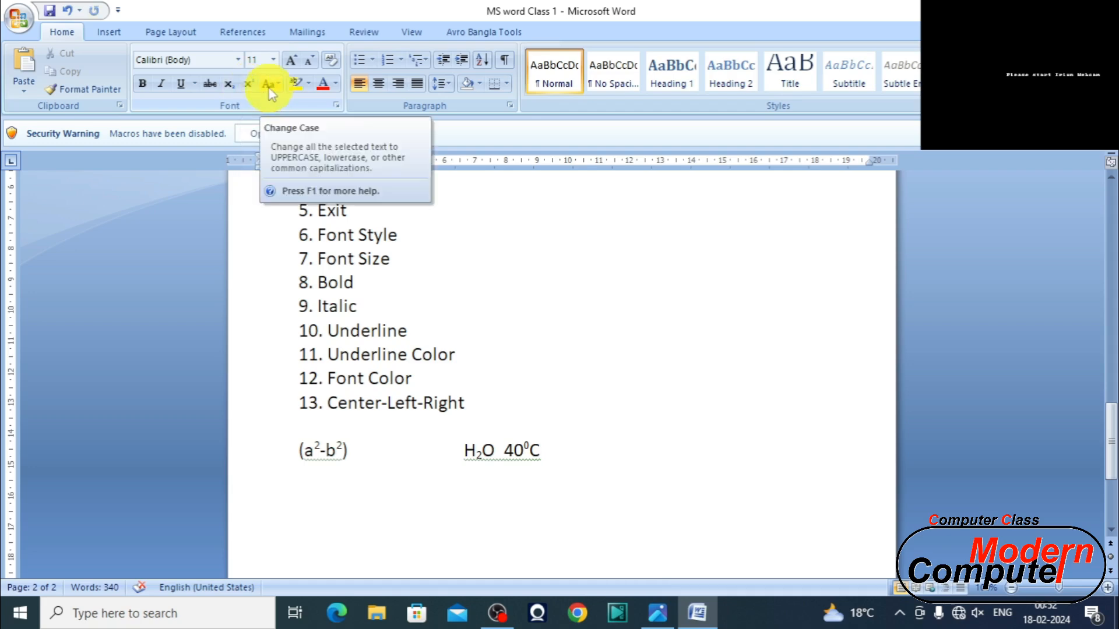
# - Change the text of list item 1, "How To Start MS Word", to Sentence case
pyautogui.scroll(3, 467, 357)
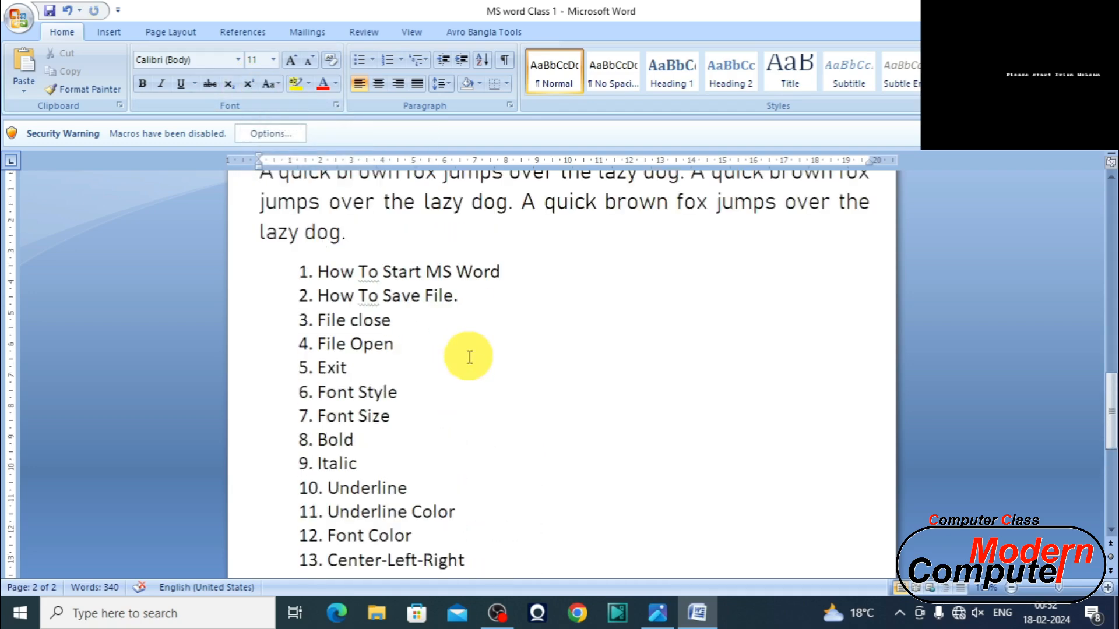
pyautogui.moveTo(317, 271); pyautogui.dragTo(483, 269)
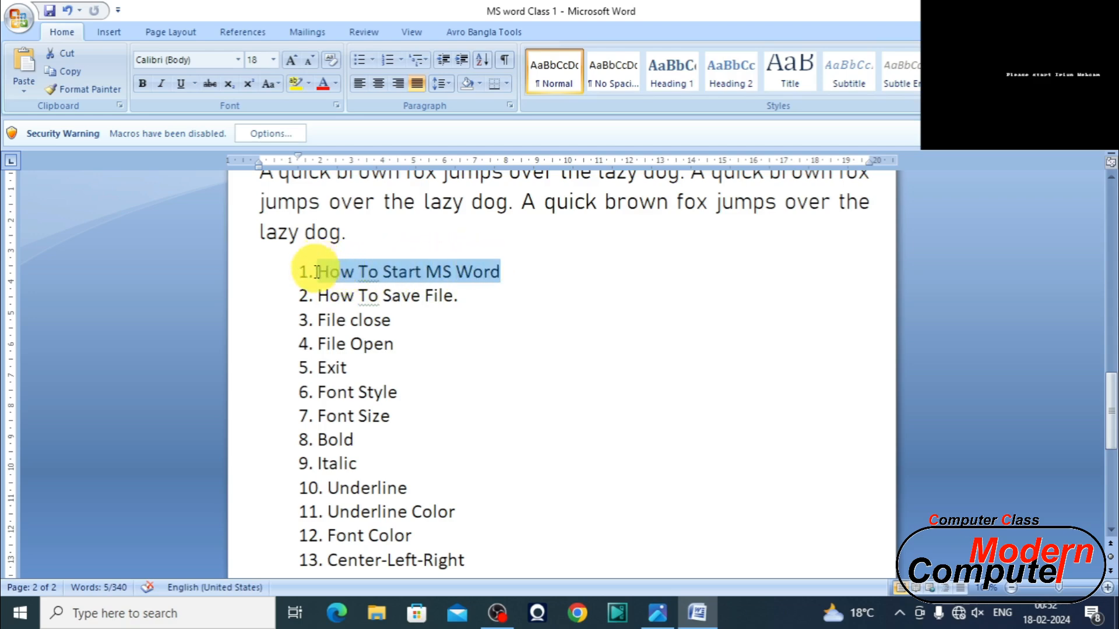
pyautogui.click(276, 87)
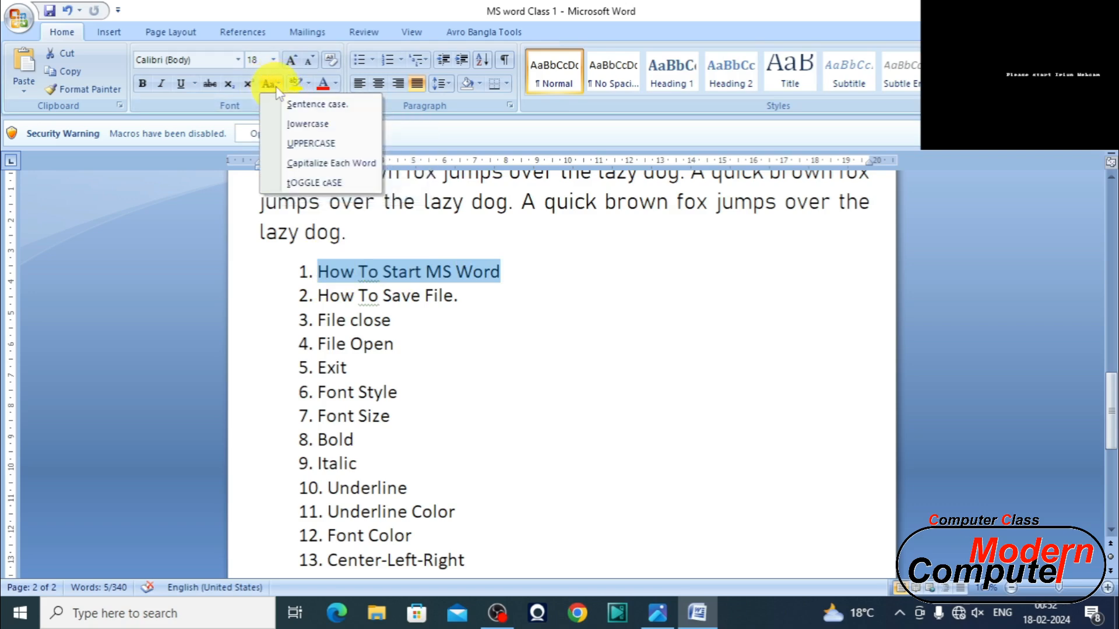
pyautogui.click(302, 106)
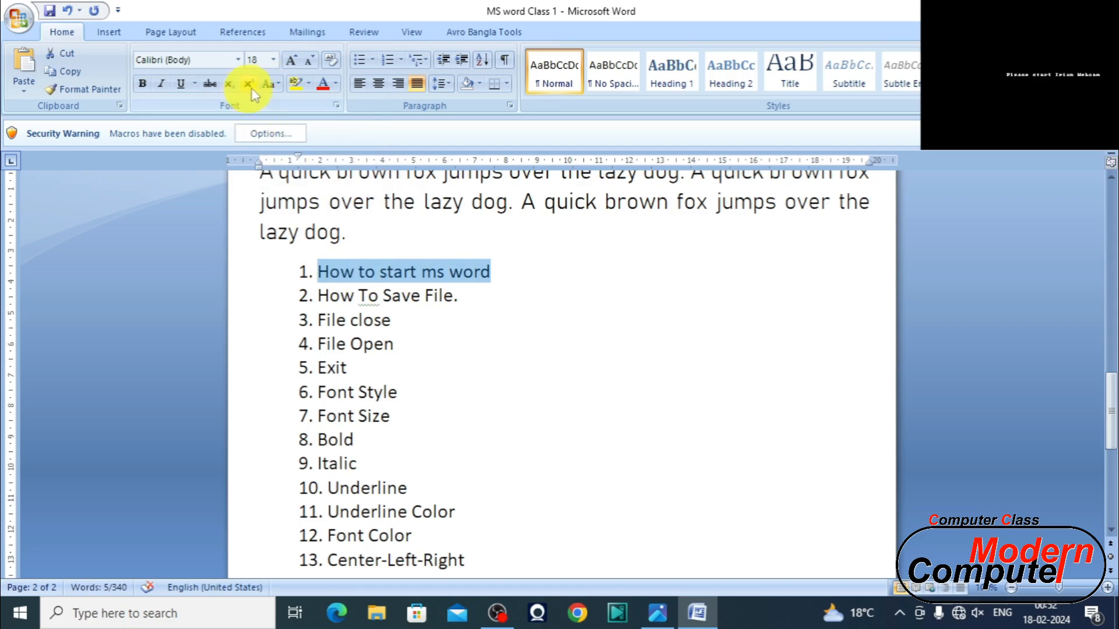
# - Change the selected text of list item 1 to lowercase and then to UPPERCASE
pyautogui.click(271, 84)
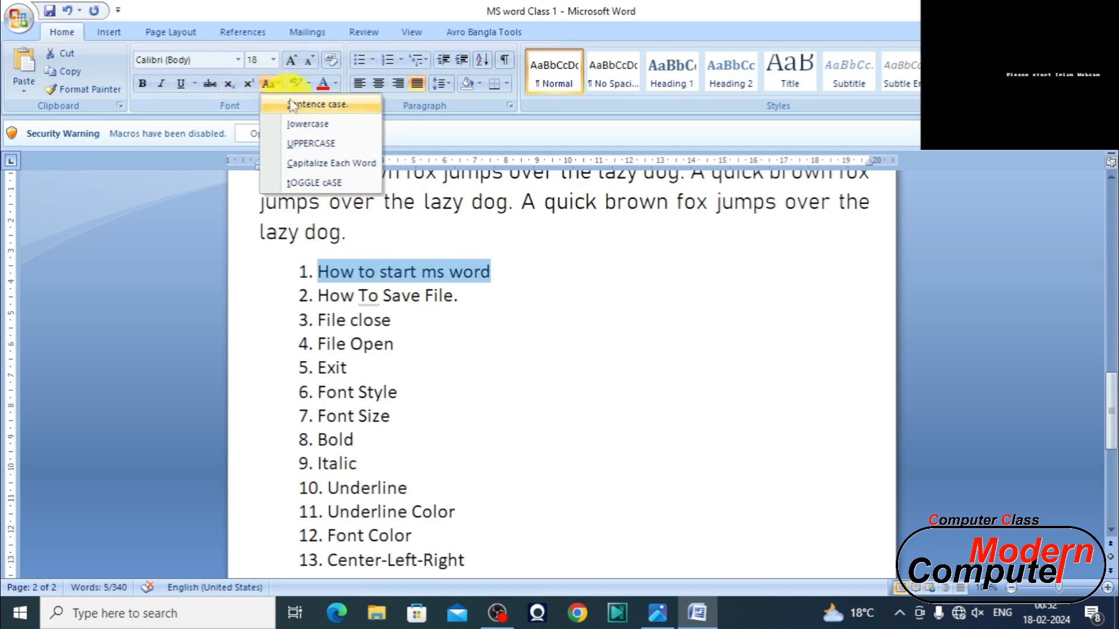
pyautogui.click(307, 125)
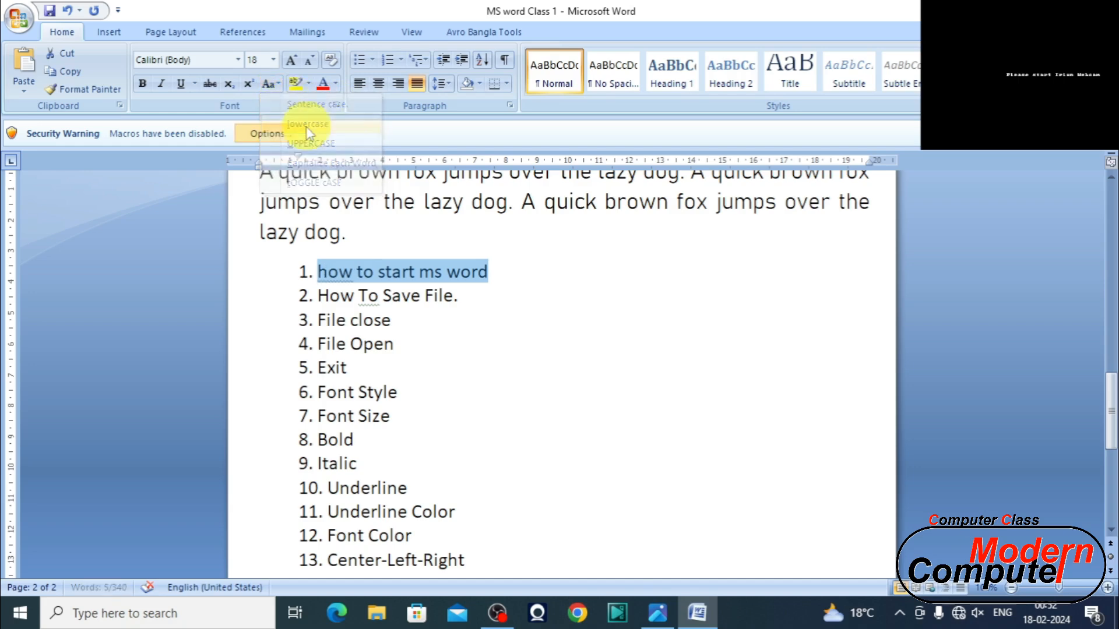
pyautogui.click(276, 88)
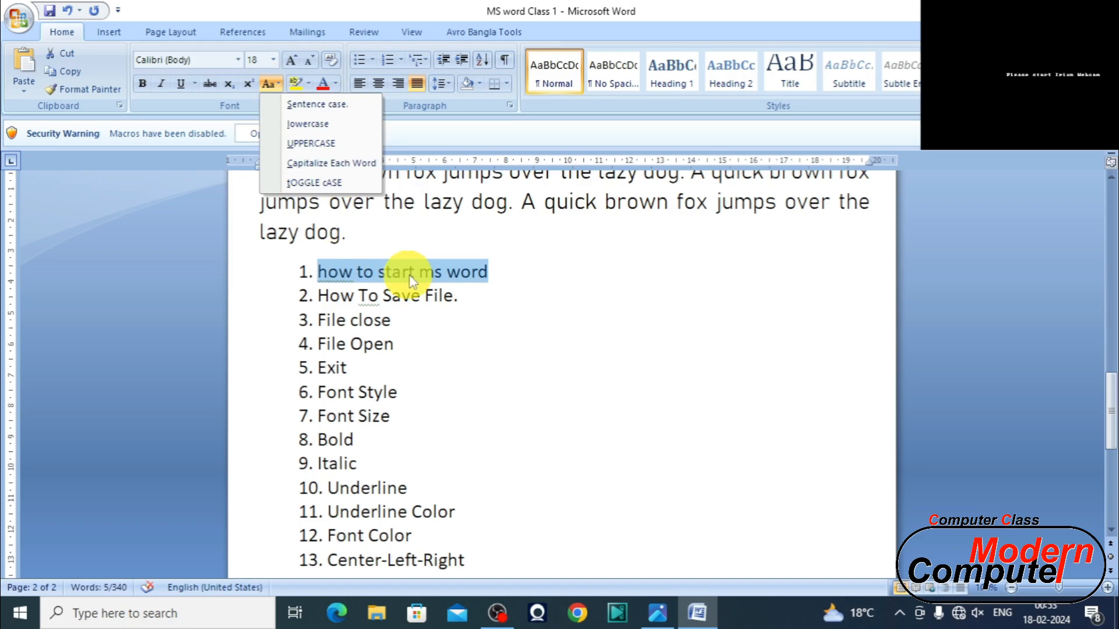
pyautogui.click(336, 150)
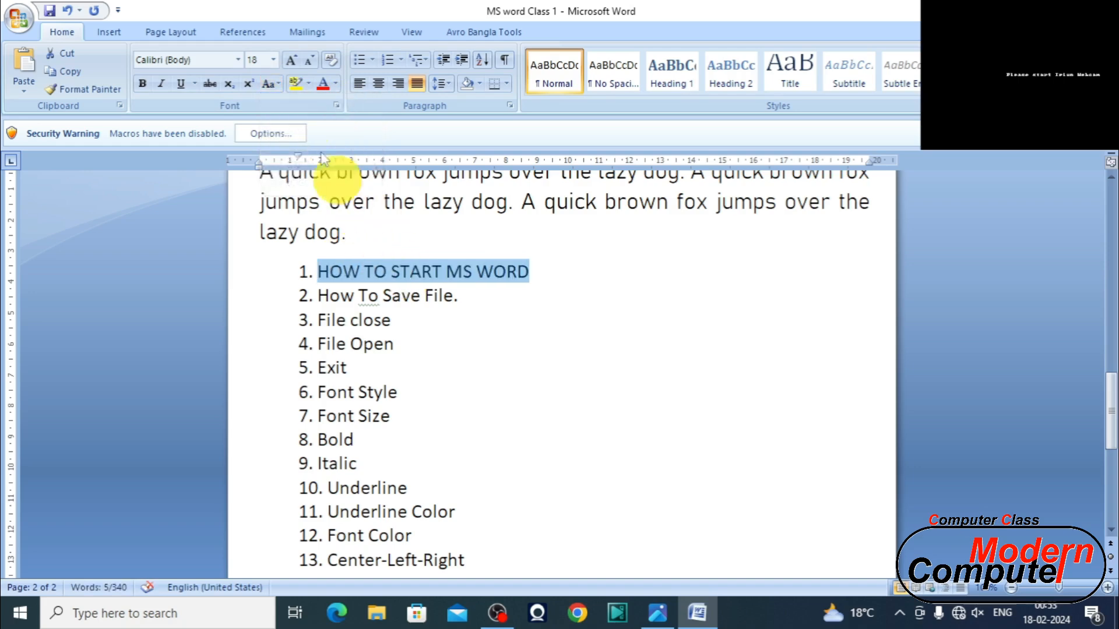
# - Highlight "TO START MS WORD" in list item 1 yellow, and re-highlight its "START MS WORD" part in pink
pyautogui.click(362, 293)
pyautogui.moveTo(363, 269); pyautogui.dragTo(517, 260)
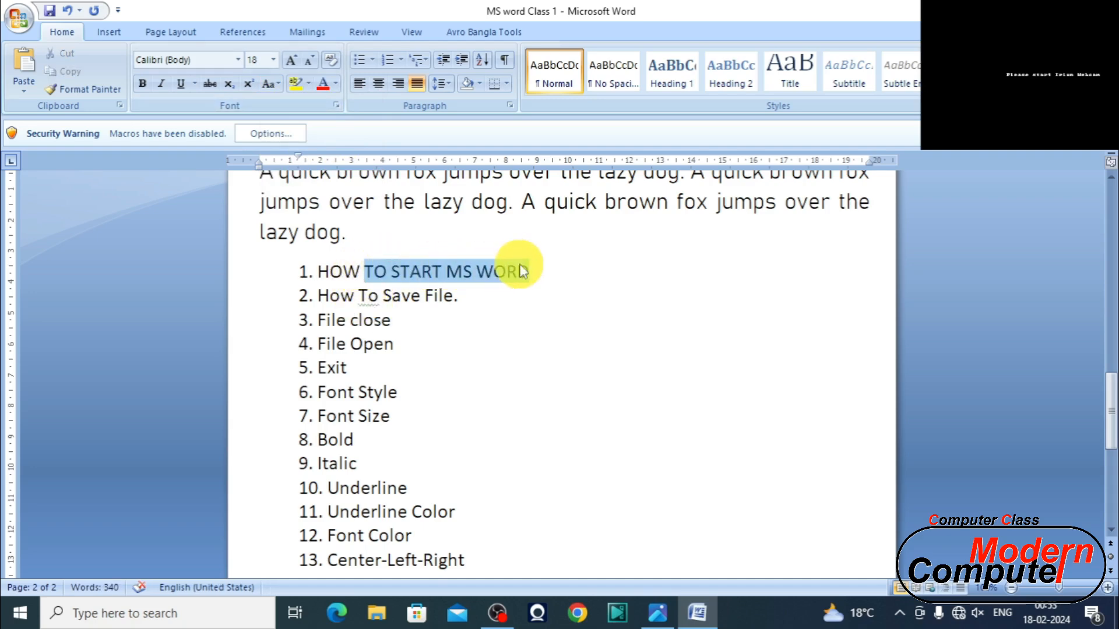
pyautogui.click(297, 83)
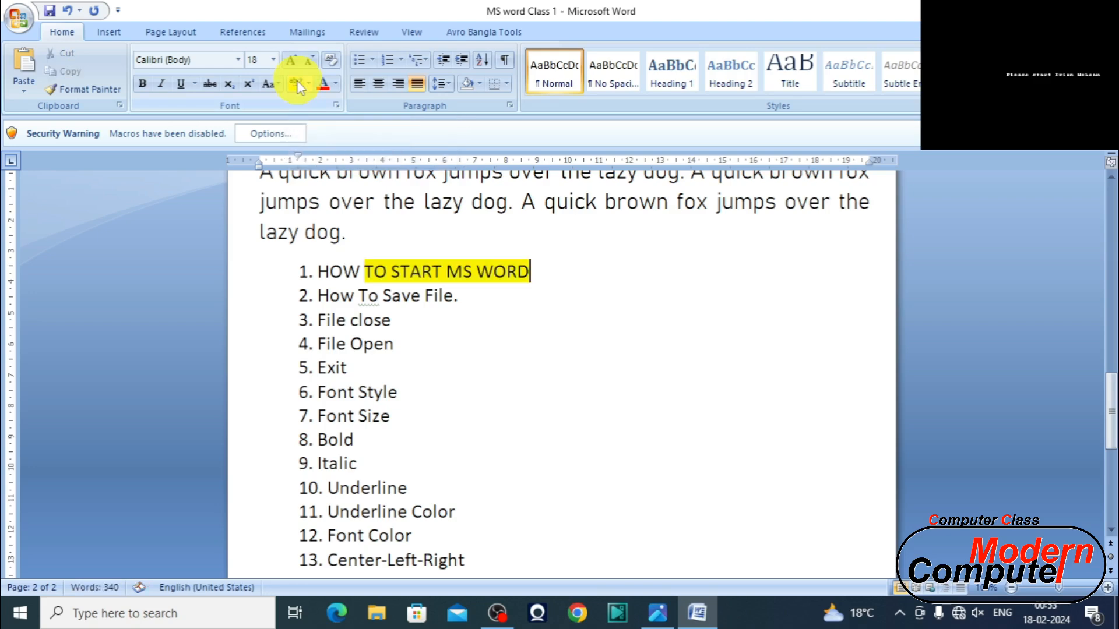
pyautogui.click(309, 83)
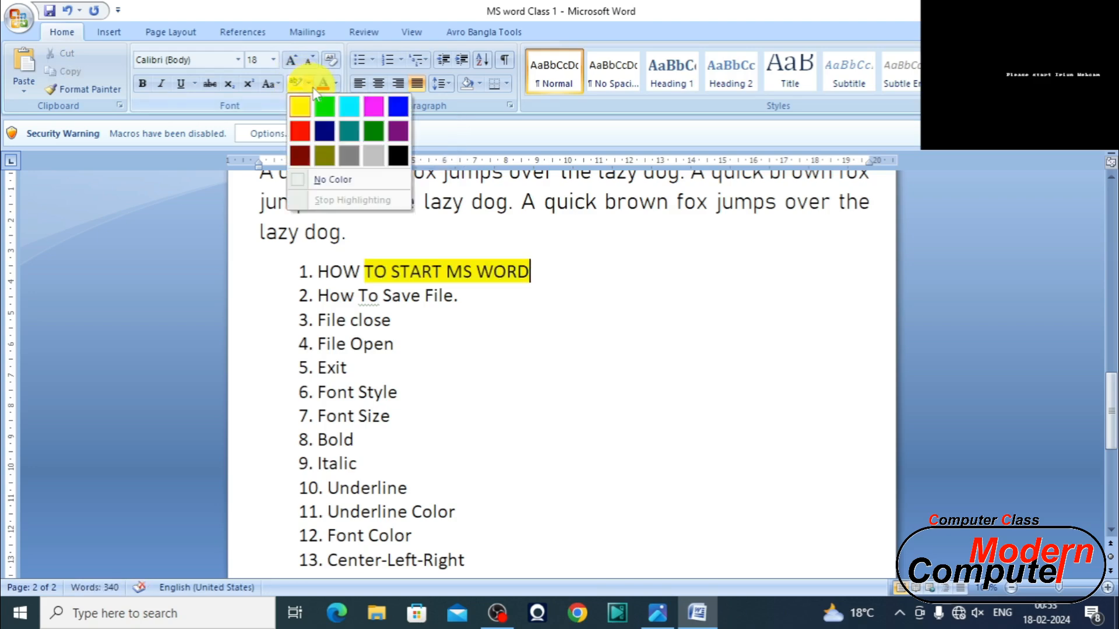
pyautogui.click(373, 106)
pyautogui.moveTo(389, 271)
pyautogui.mouseDown()
pyautogui.moveTo(507, 249)
pyautogui.moveTo(555, 267)
pyautogui.moveTo(532, 272)
pyautogui.mouseUp()
pyautogui.click(486, 310)
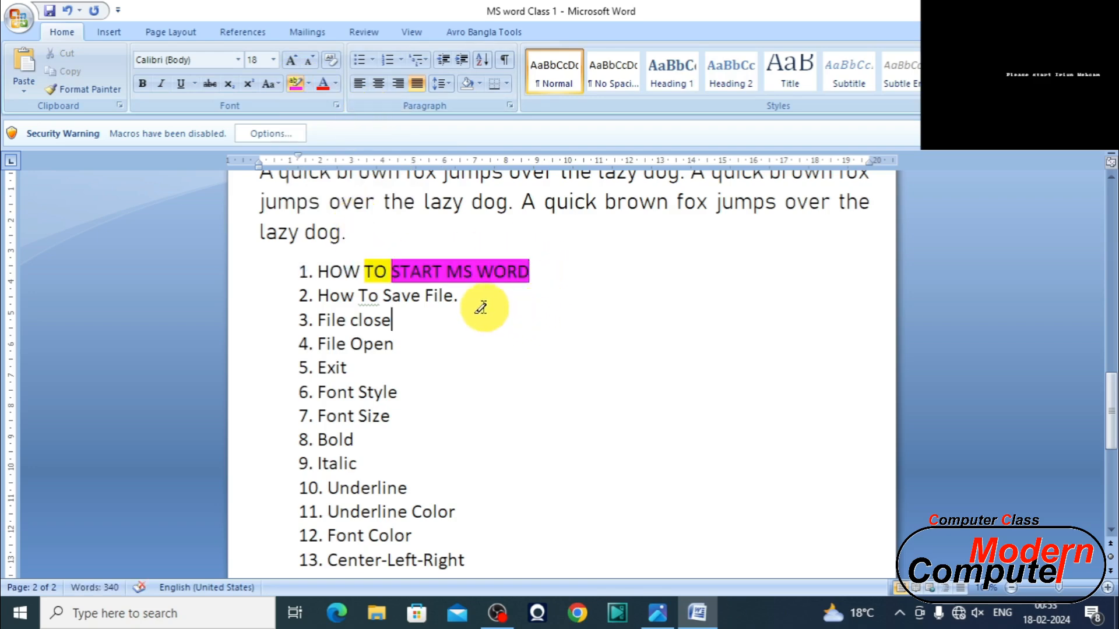
# - Undo the highlights on list item 1 and highlight "TO START MS WORD" in turquoise instead
pyautogui.click(68, 11)
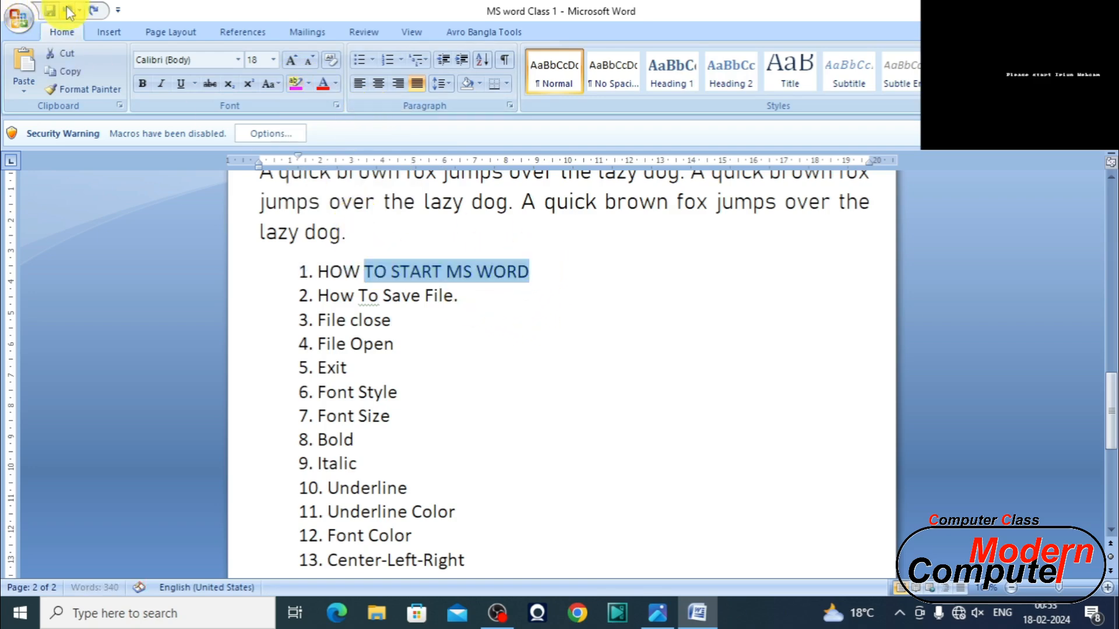
pyautogui.click(308, 84)
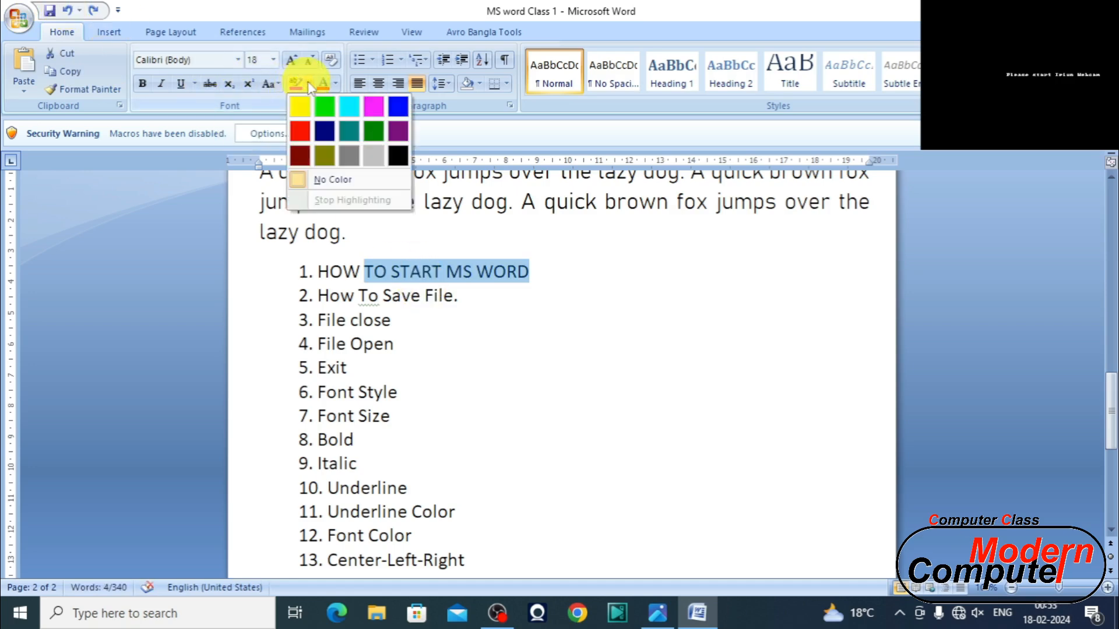
pyautogui.click(352, 105)
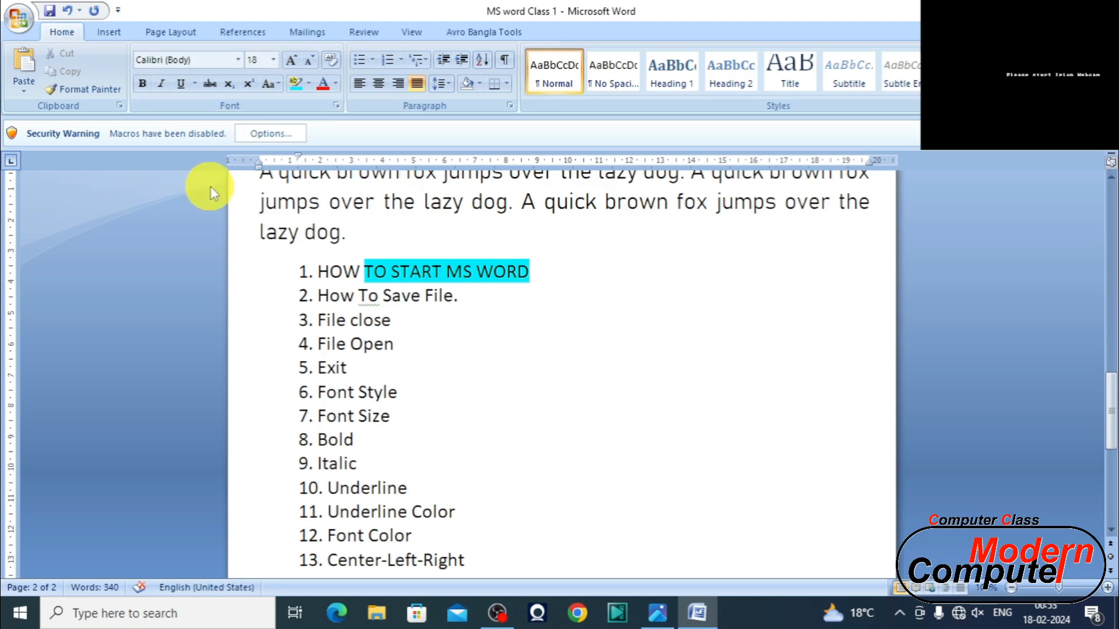
# - Try to close the document with its changes unsaved, and cancel at the save prompt
pyautogui.click(23, 14)
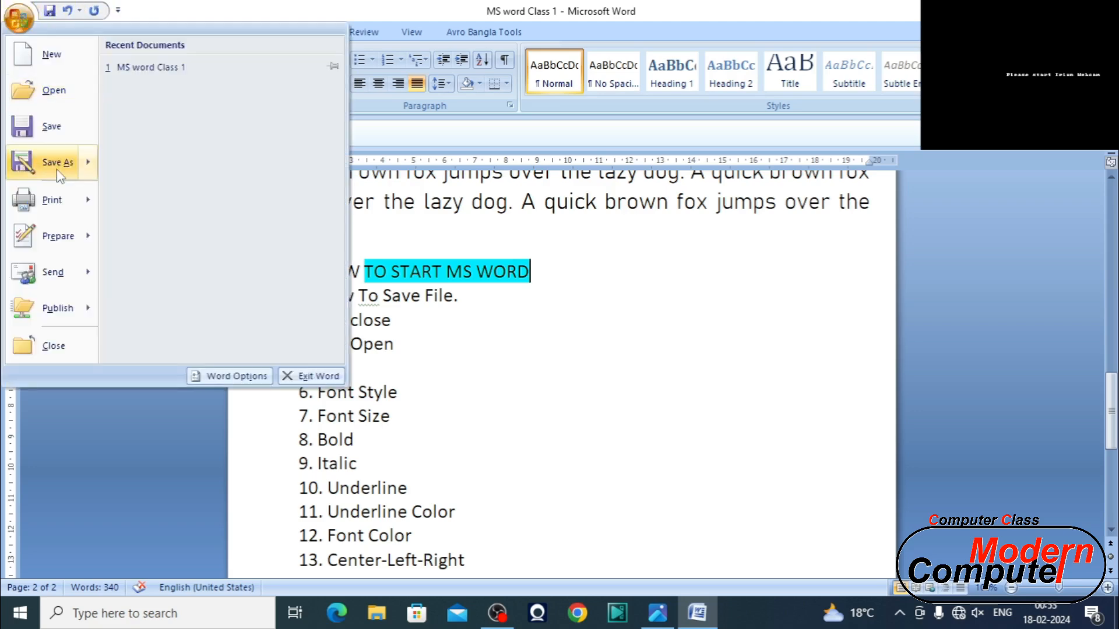
pyautogui.click(499, 332)
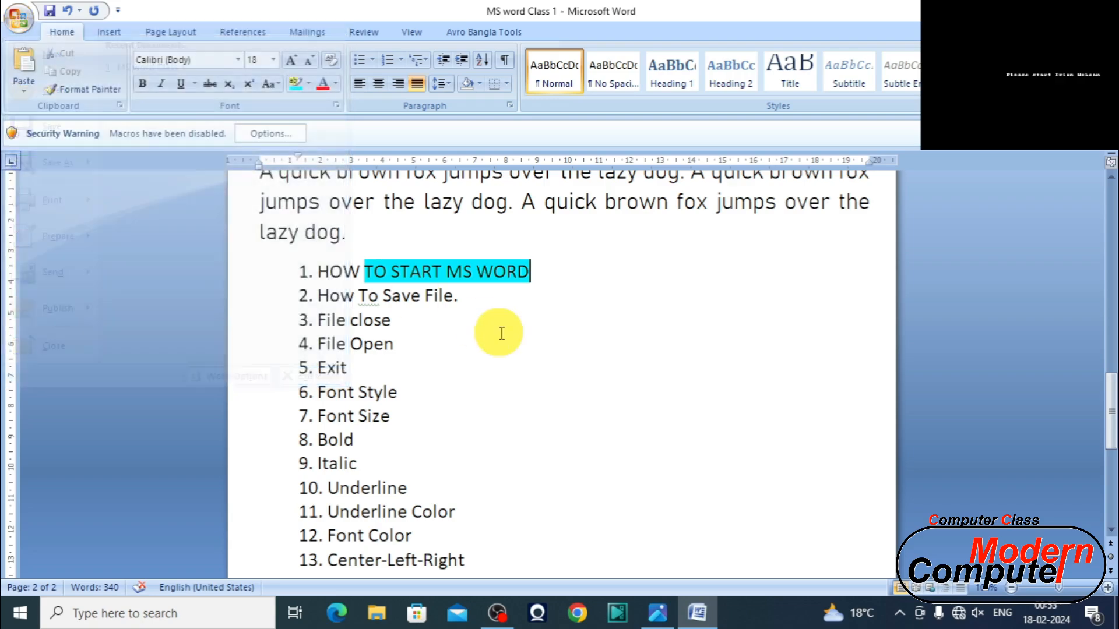
pyautogui.scroll(6, 501, 332)
pyautogui.scroll(5, 502, 333)
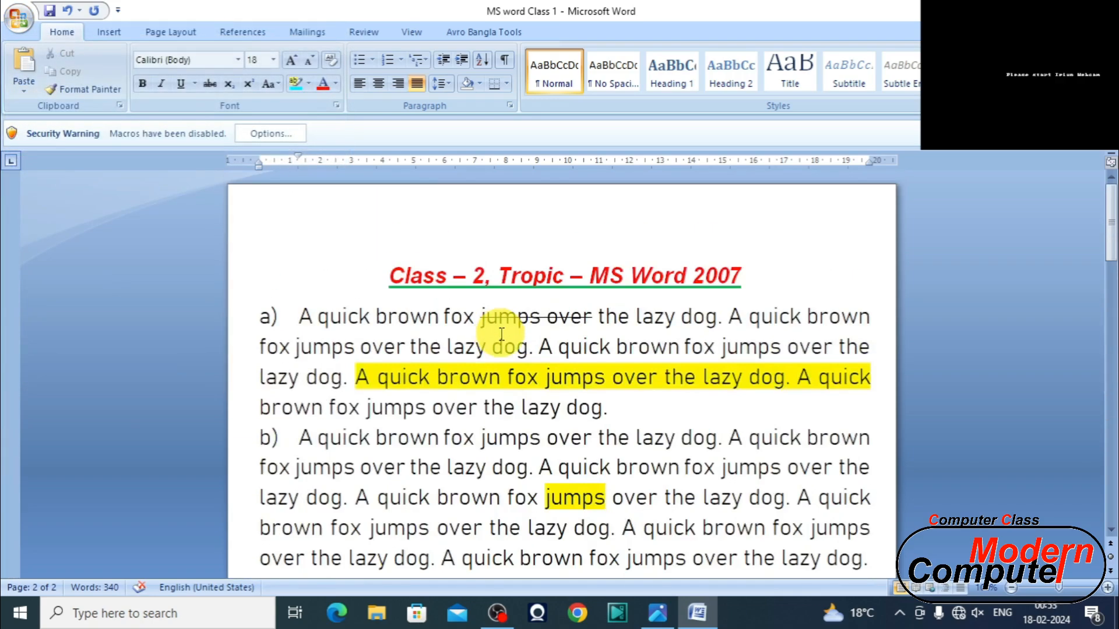
pyautogui.click(19, 18)
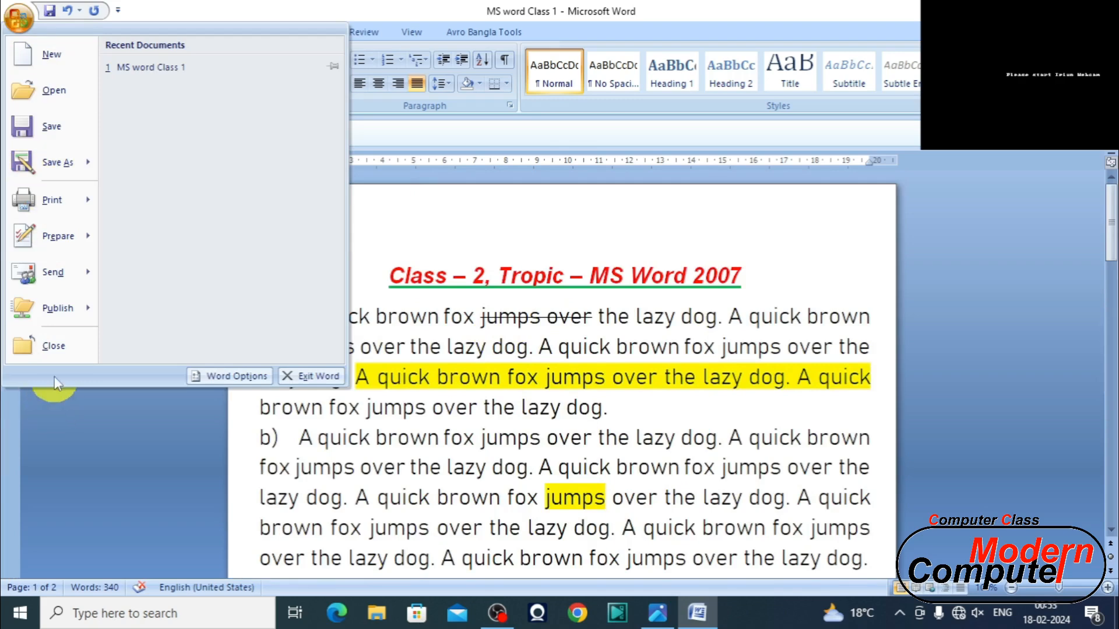
pyautogui.click(53, 347)
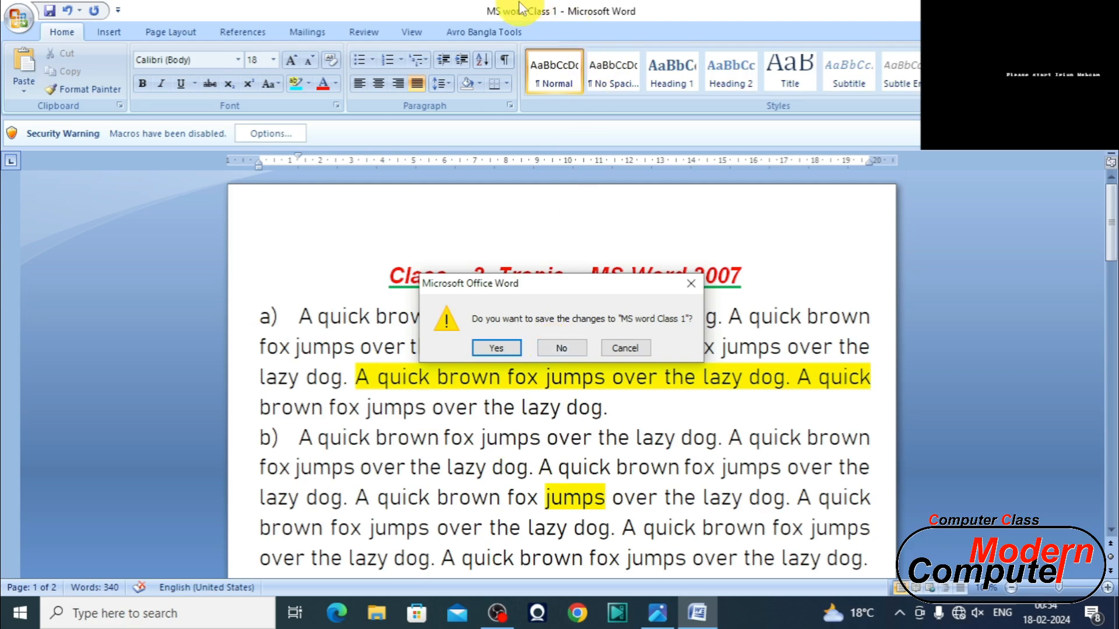
pyautogui.click(621, 348)
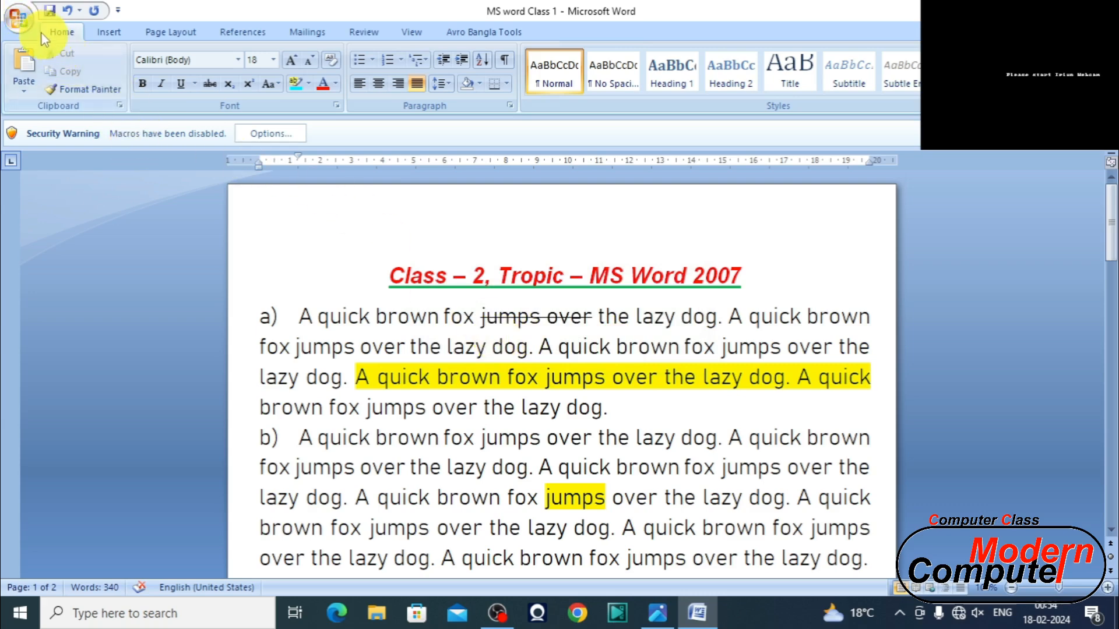
# - Save the document under its current name and close it, keeping the program open
pyautogui.click(24, 23)
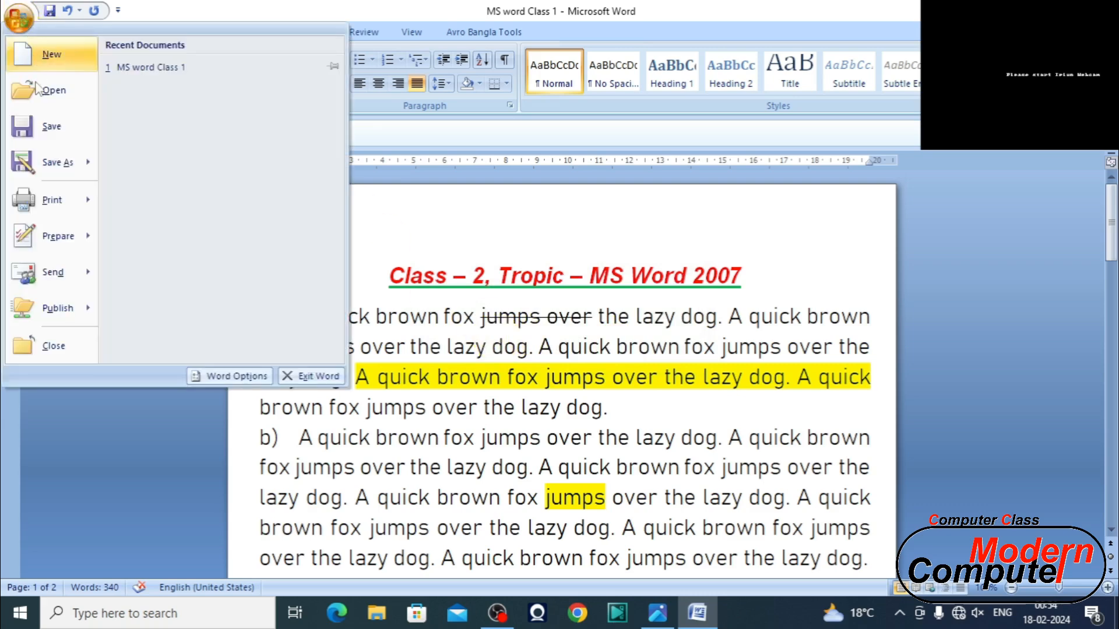
pyautogui.click(52, 131)
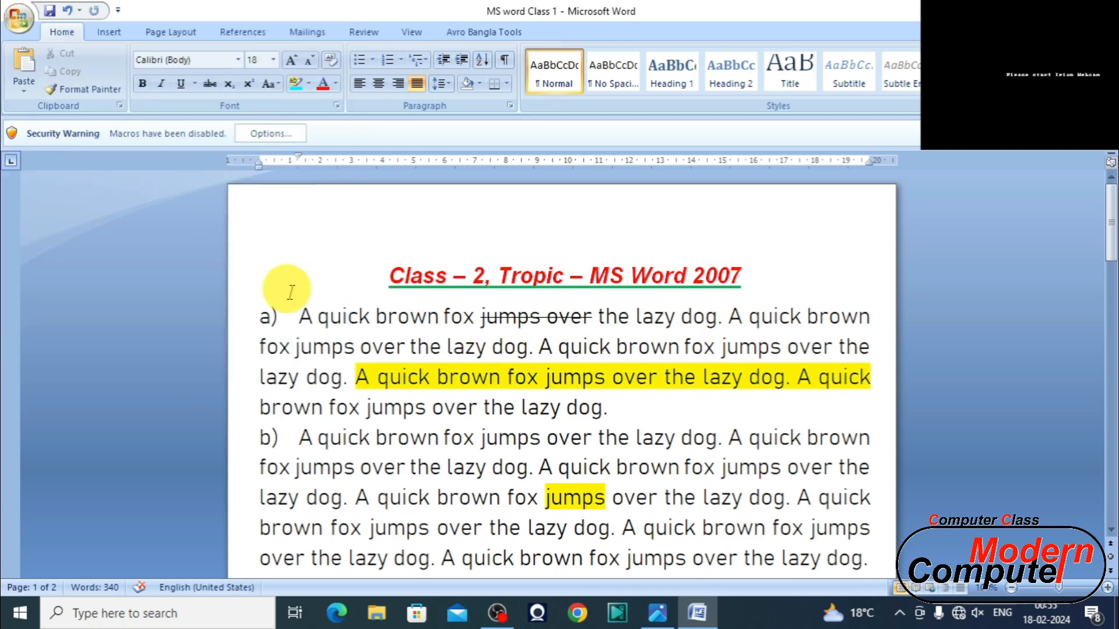
pyautogui.click(18, 18)
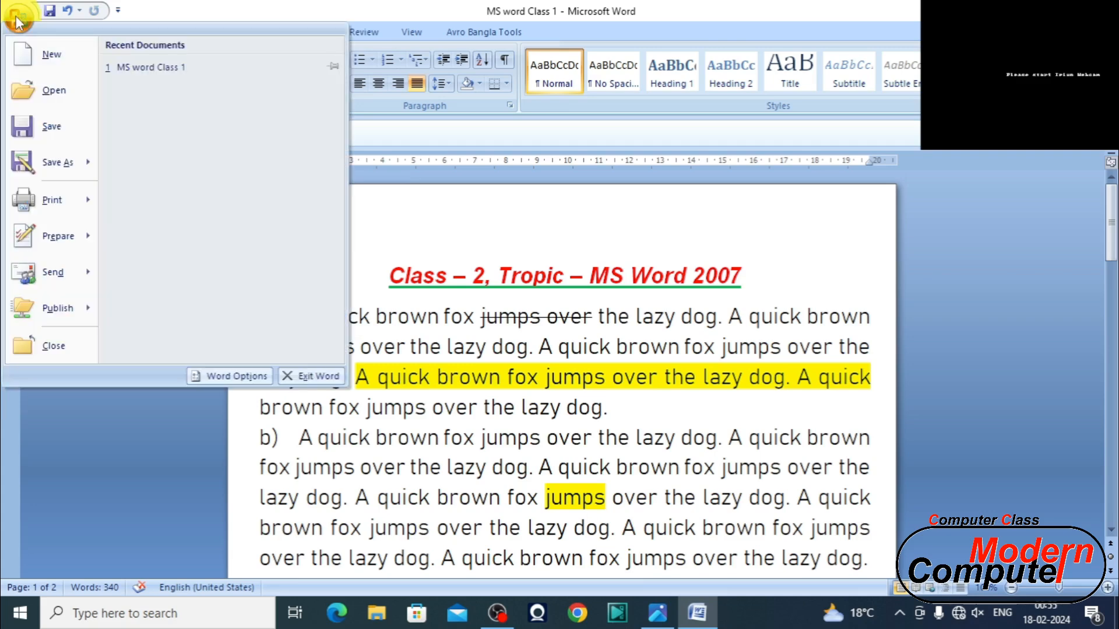
pyautogui.click(76, 344)
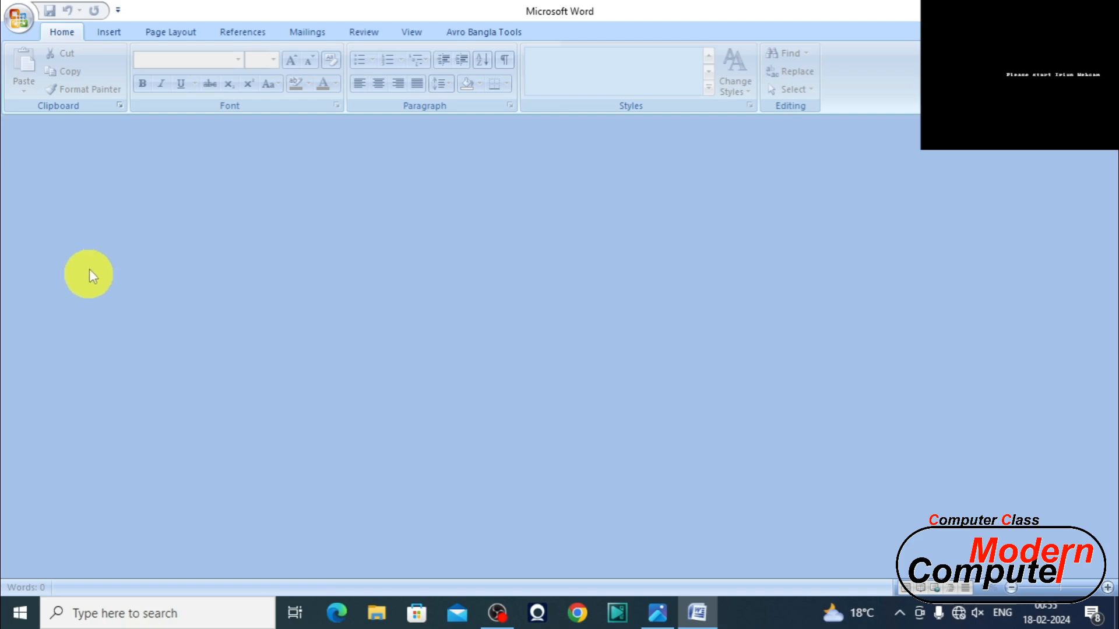
# - Reopen the recent document "MS word Class 1" and colour the word "Class" in the title blue
pyautogui.click(18, 18)
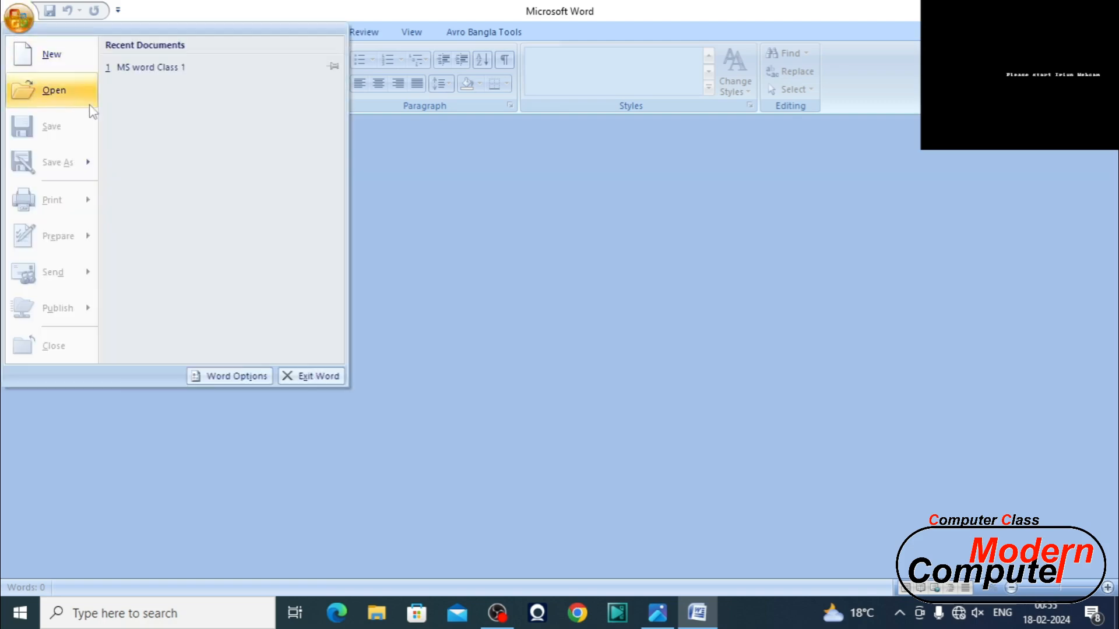
pyautogui.click(149, 69)
pyautogui.moveTo(389, 275); pyautogui.dragTo(446, 275)
pyautogui.click(335, 84)
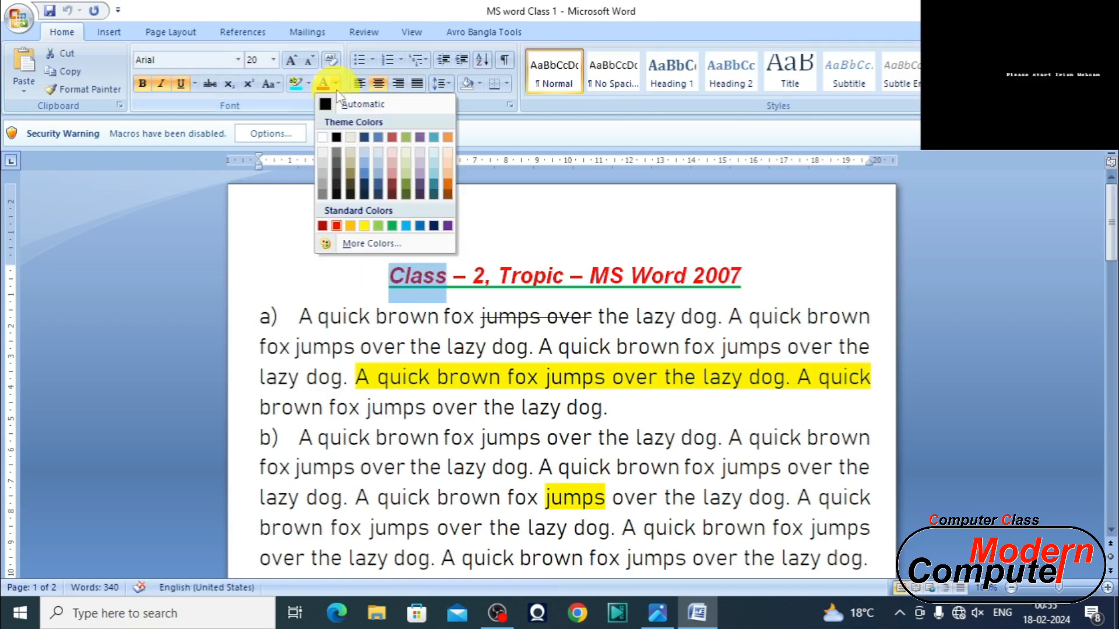
pyautogui.click(416, 226)
pyautogui.click(463, 343)
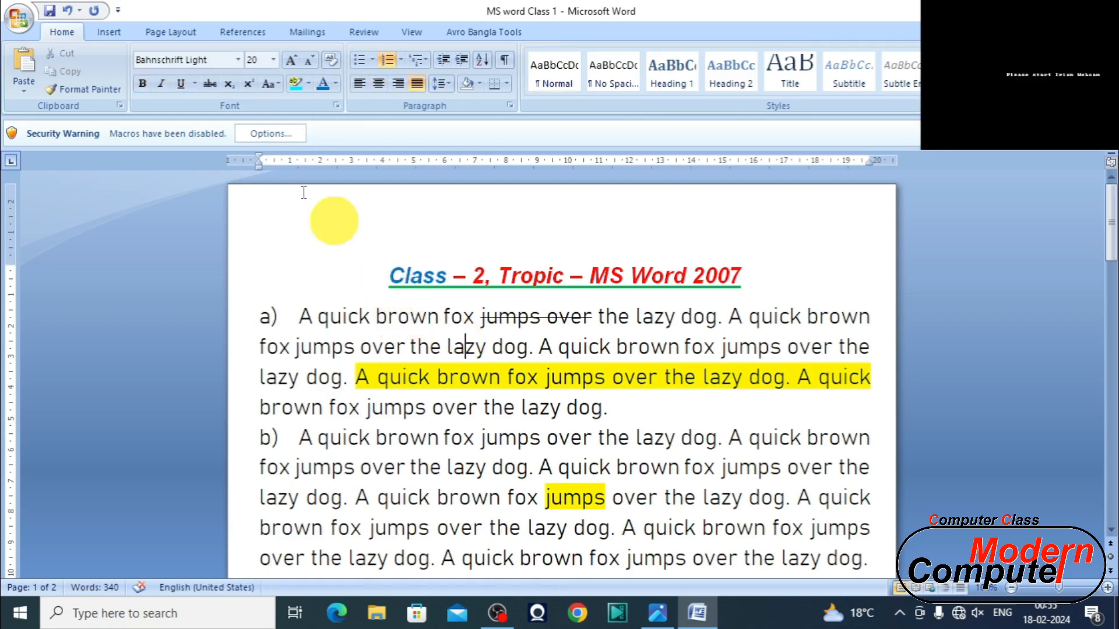
# - Close the document and save its changes when prompted
pyautogui.click(33, 19)
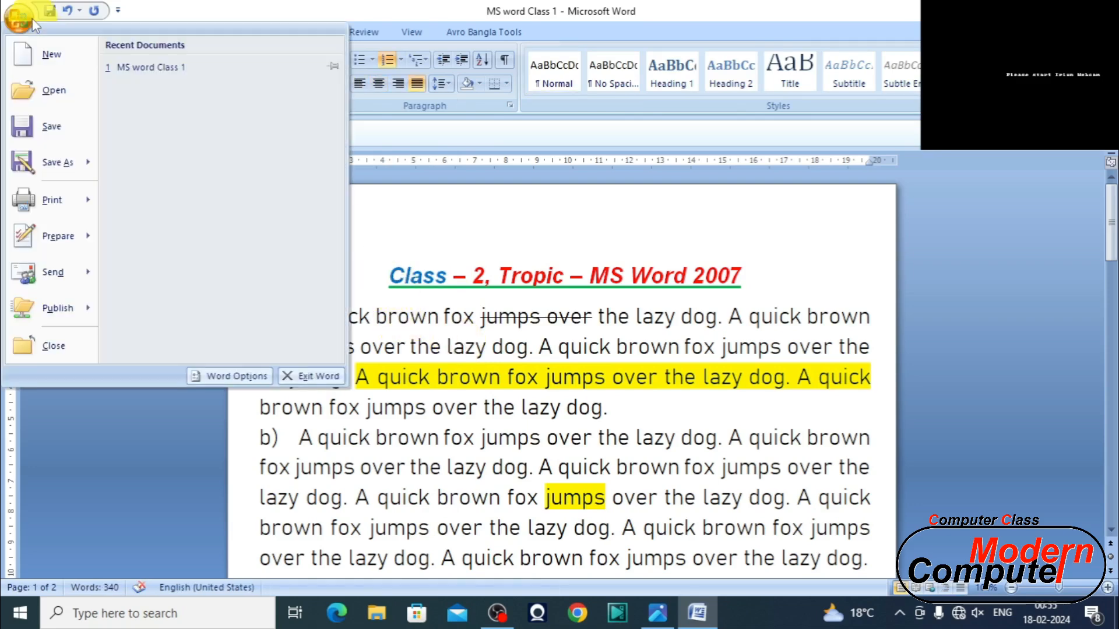
pyautogui.click(74, 343)
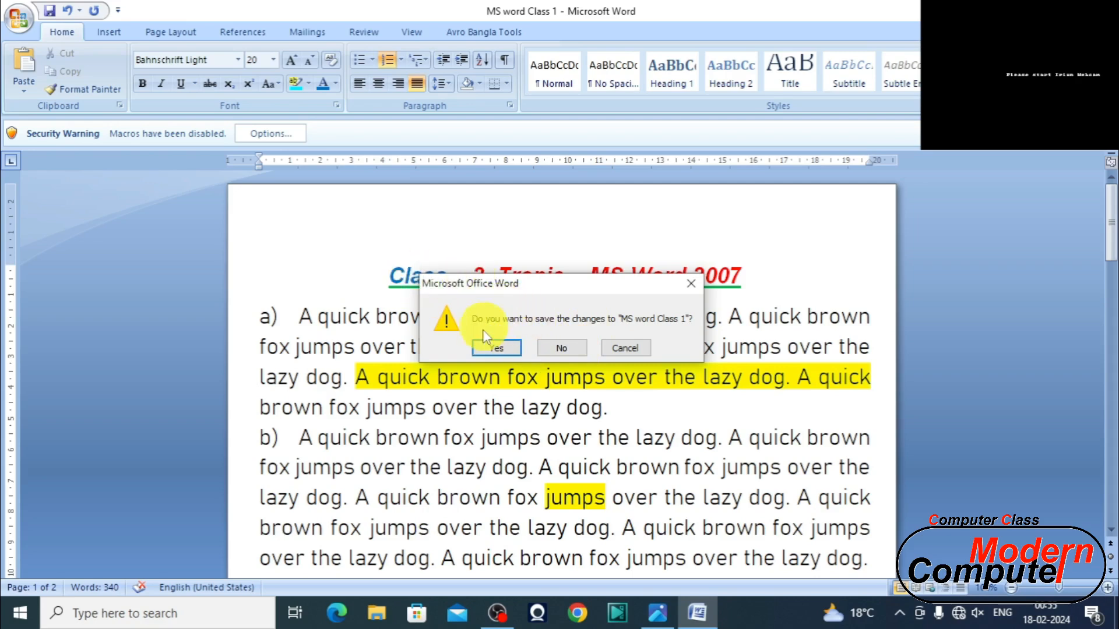
pyautogui.click(484, 349)
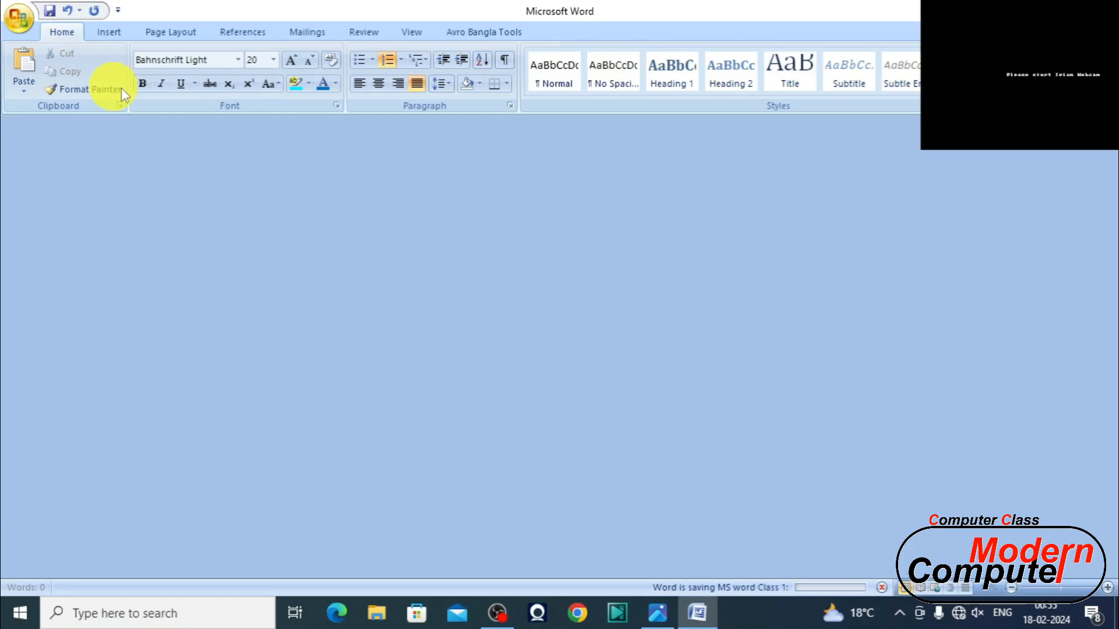
# - Reopen the recent document "MS word Class 1" and exit Word completely
pyautogui.click(20, 17)
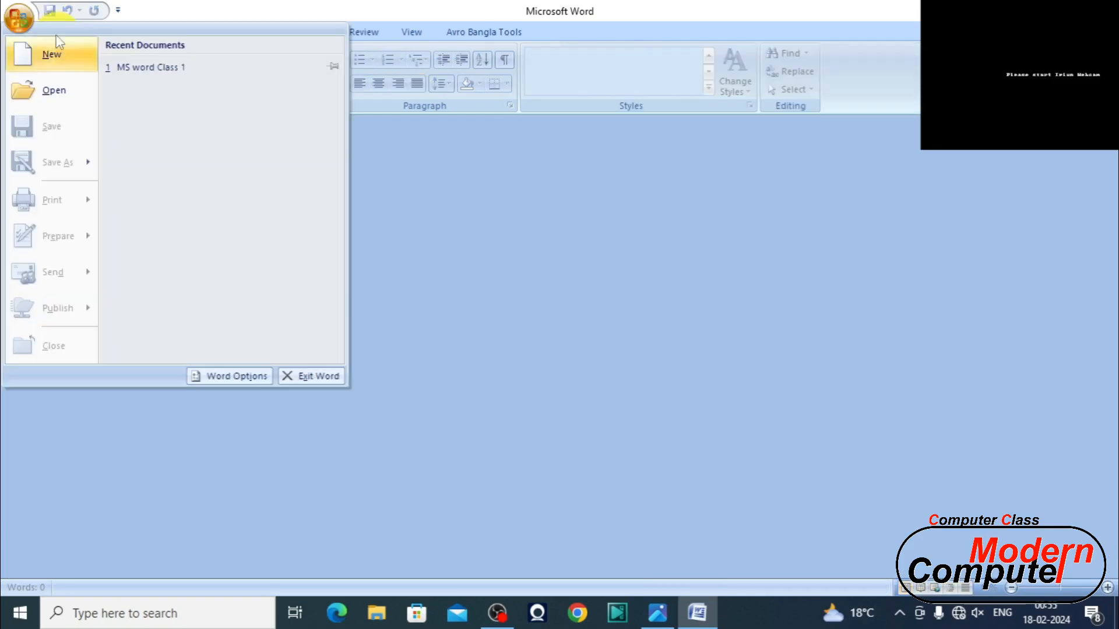
pyautogui.click(149, 70)
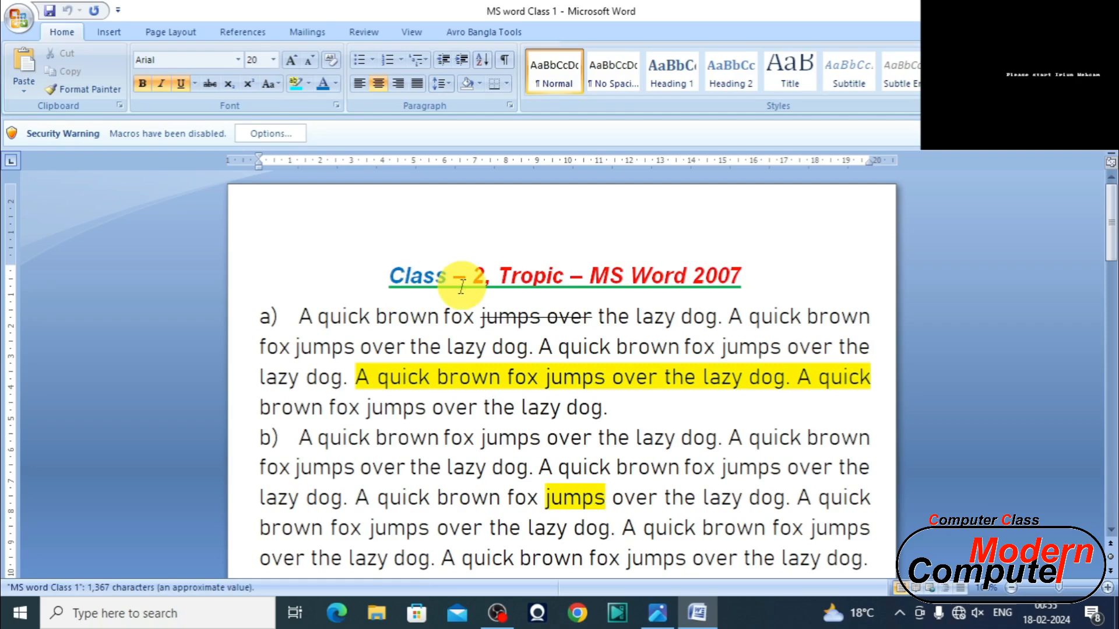
pyautogui.click(19, 18)
pyautogui.click(312, 375)
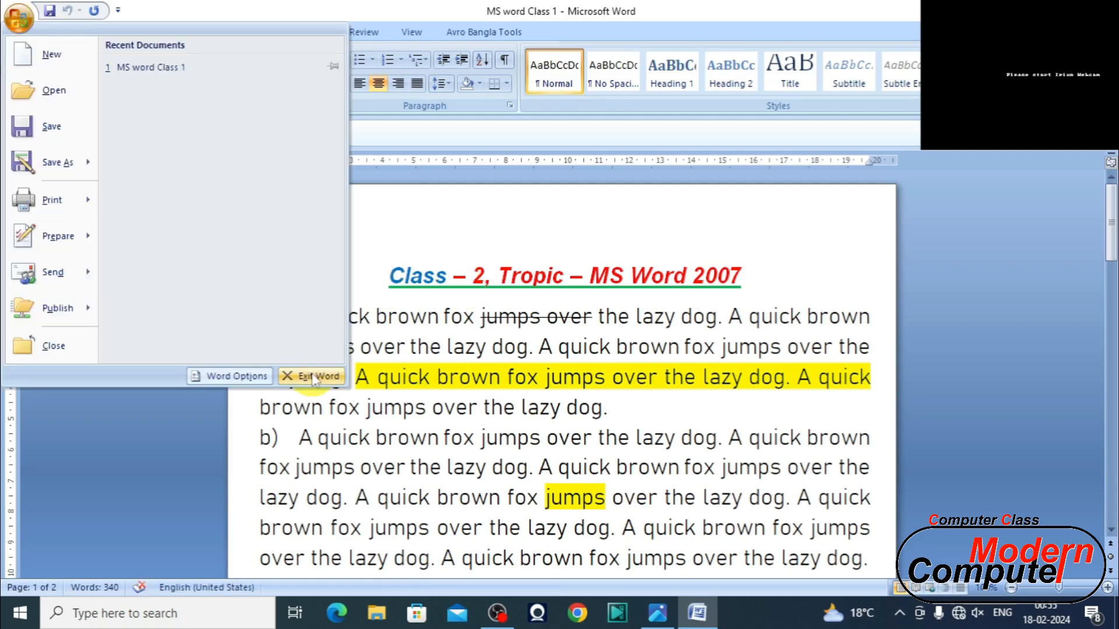
pyautogui.click(313, 376)
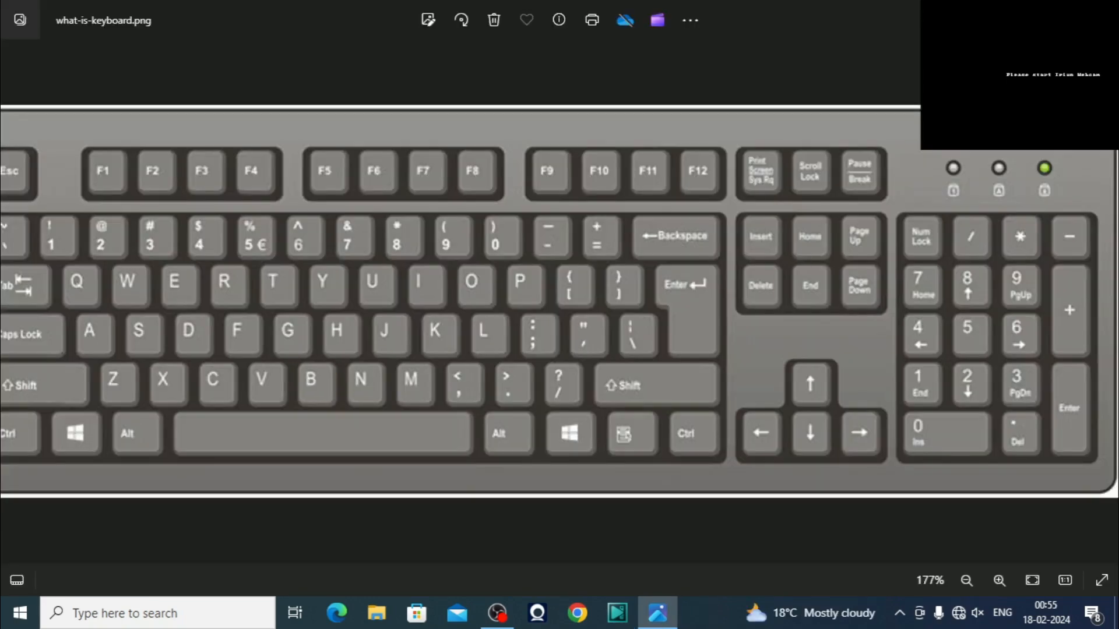
# - Close the keyboard picture and bring up the Windows power options for shutting down the computer
pyautogui.click(1101, 11)
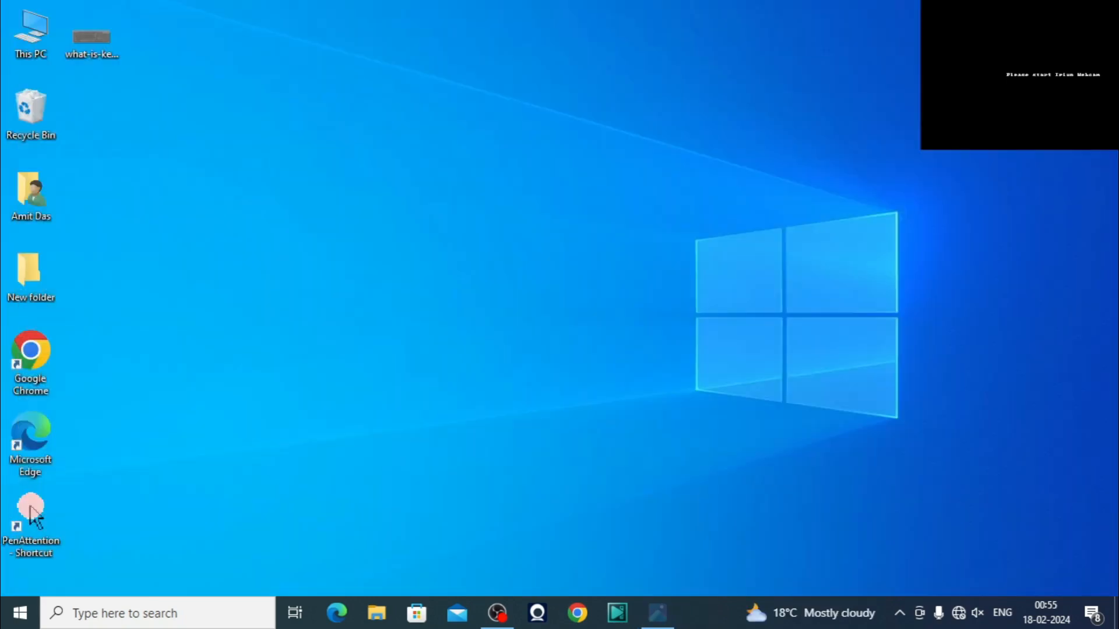
pyautogui.click(20, 613)
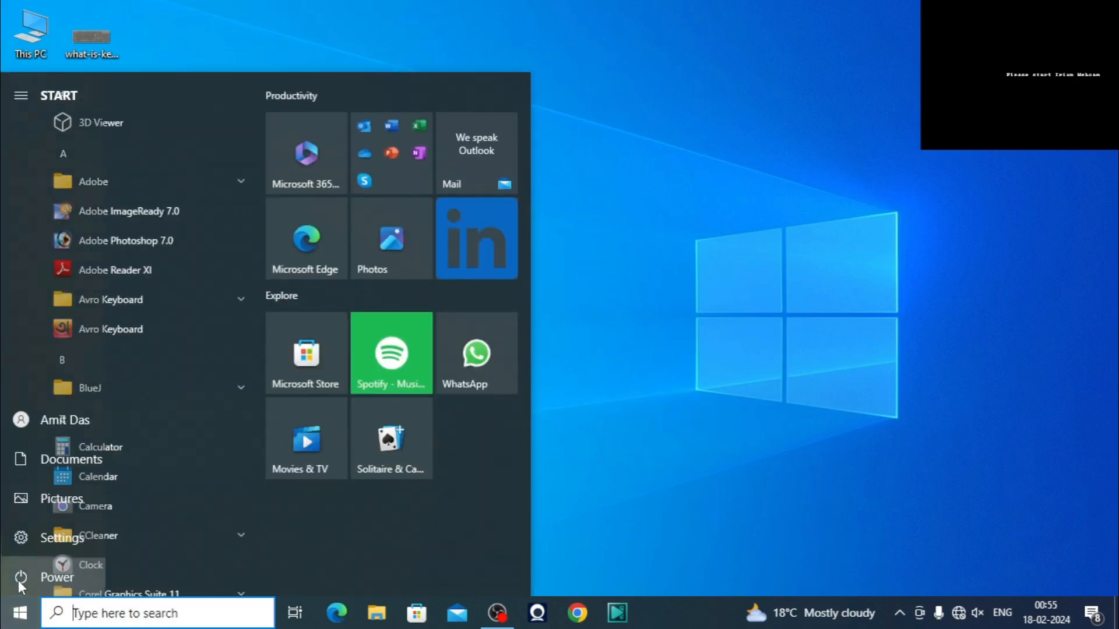
pyautogui.click(21, 582)
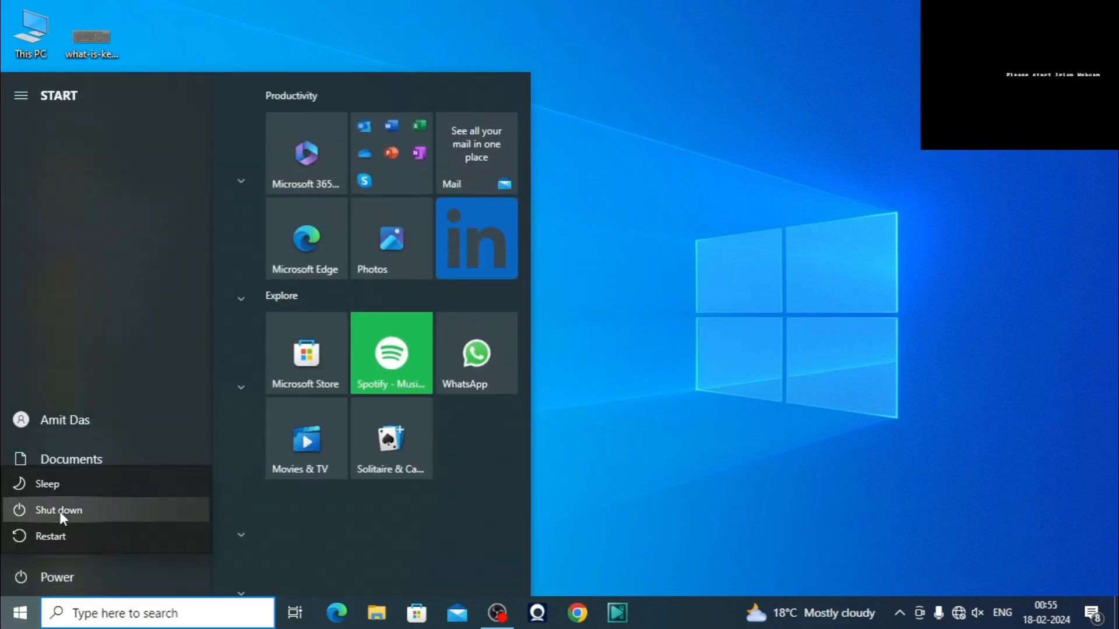